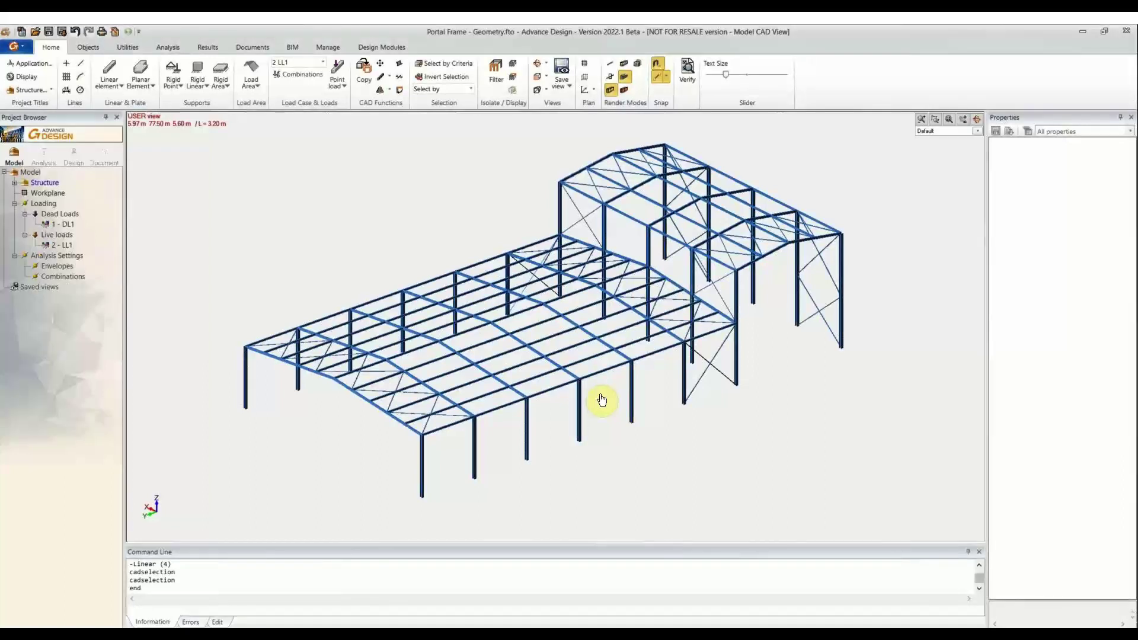
Step: Inspect the whole portal frame structure from a lower viewing angle and save the model
scroll(599, 400, up, 1)
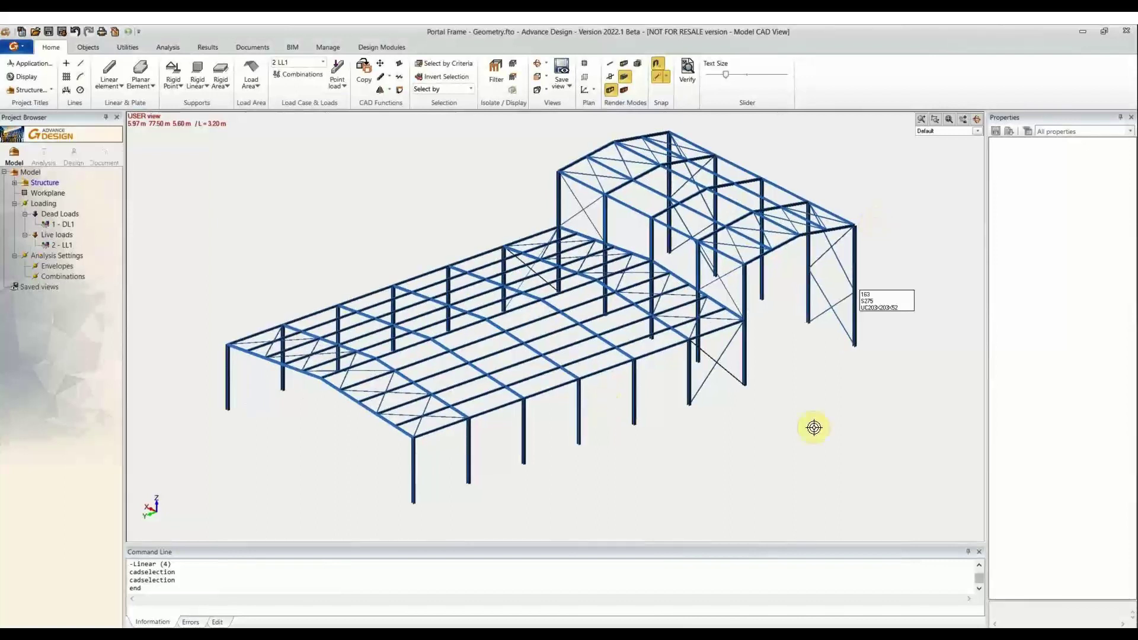
middle_drag(542, 433, 556, 441)
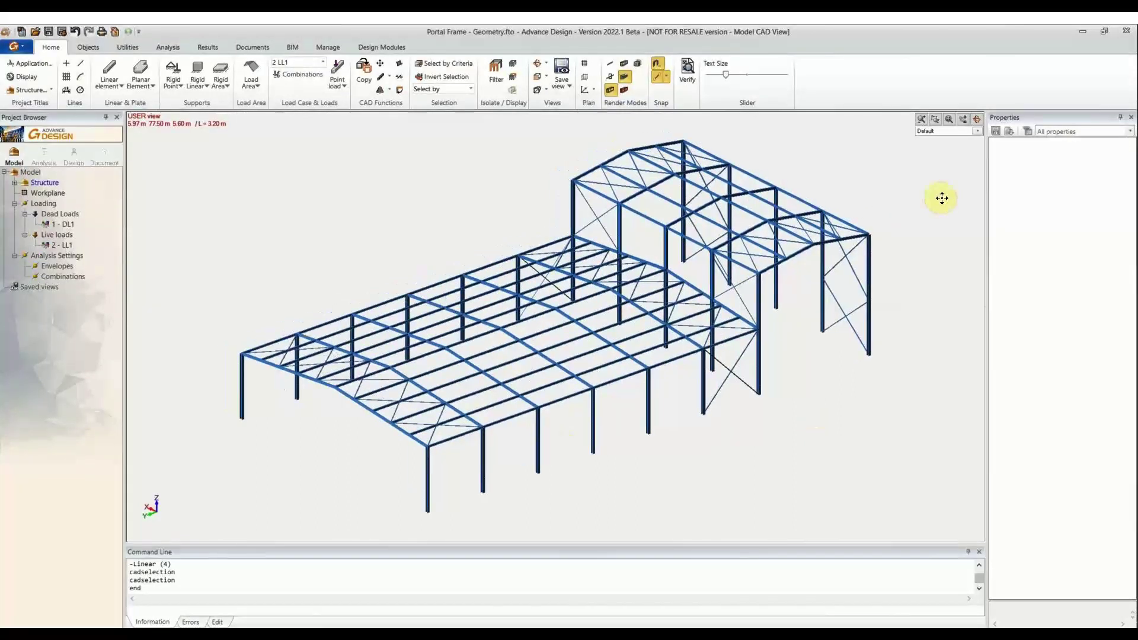
click(977, 121)
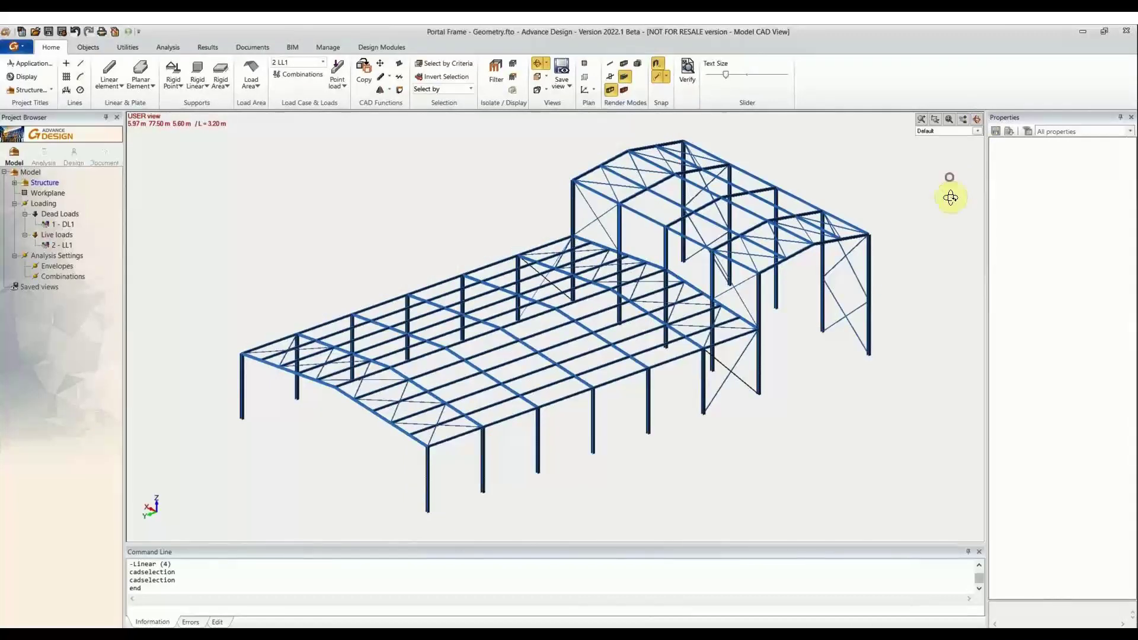
drag(951, 197, 112, 184)
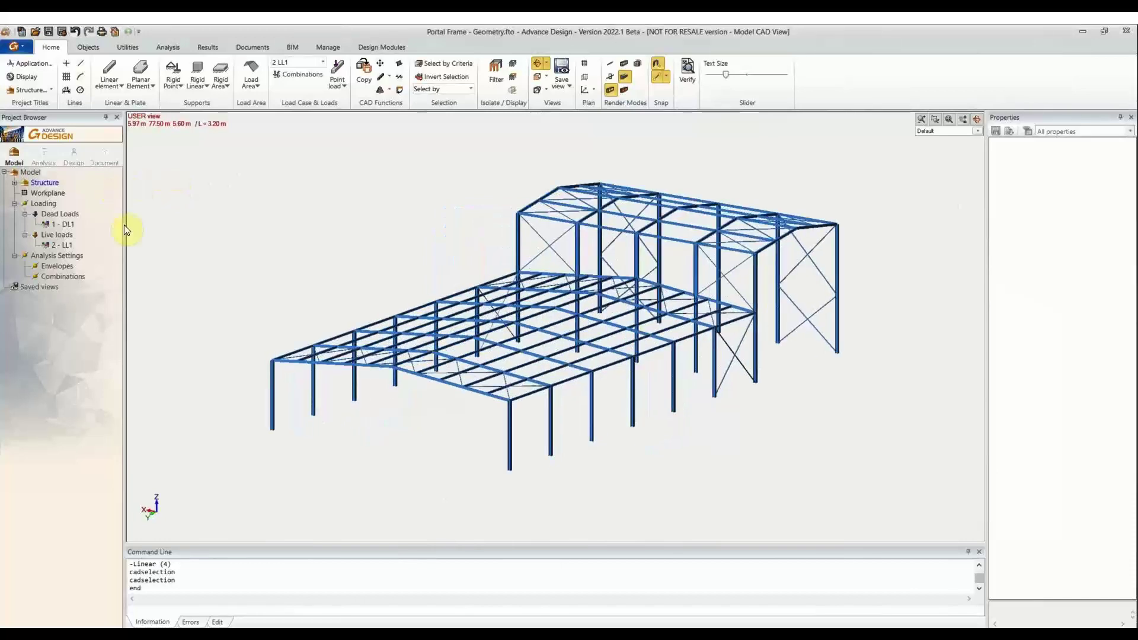
scroll(530, 436, up, 1)
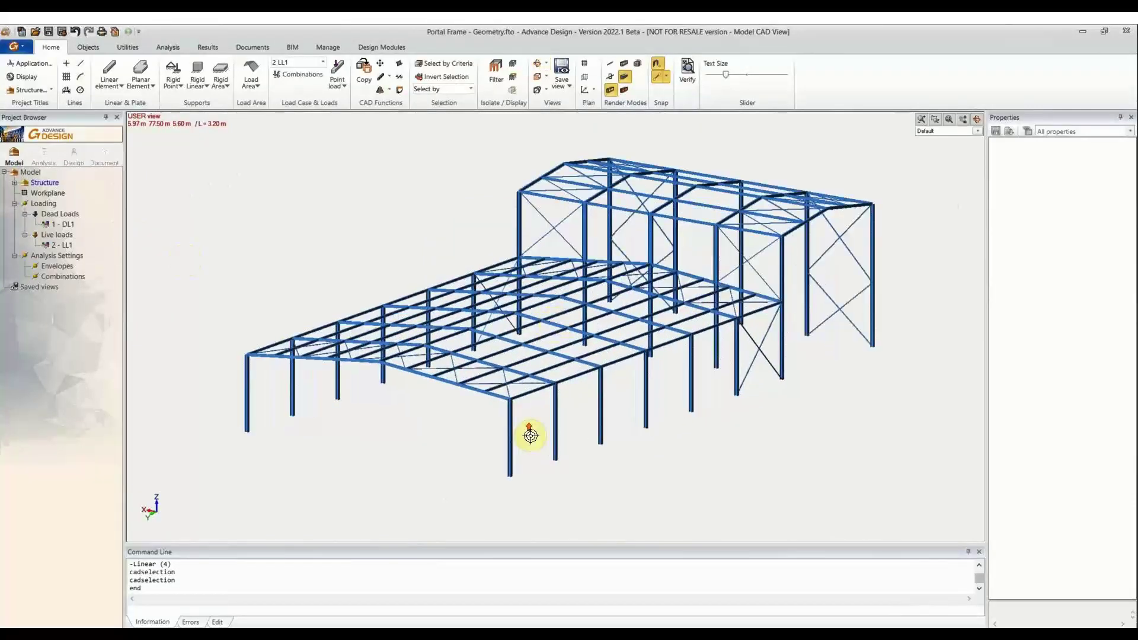
scroll(530, 435, up, 3)
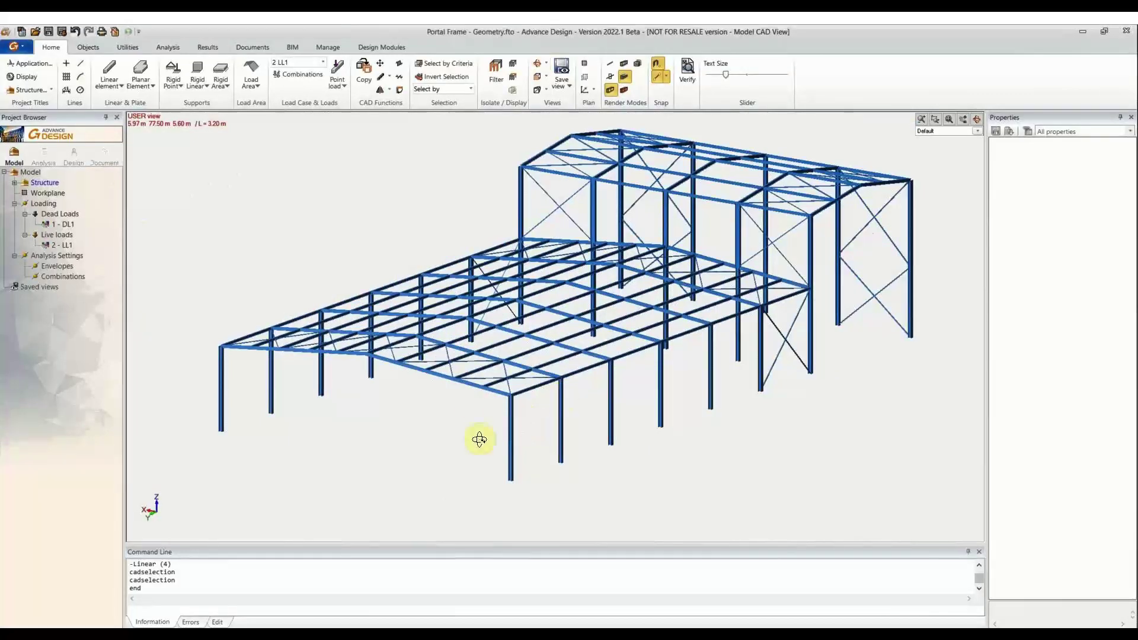
scroll(472, 400, up, 2)
scroll(472, 401, down, 1)
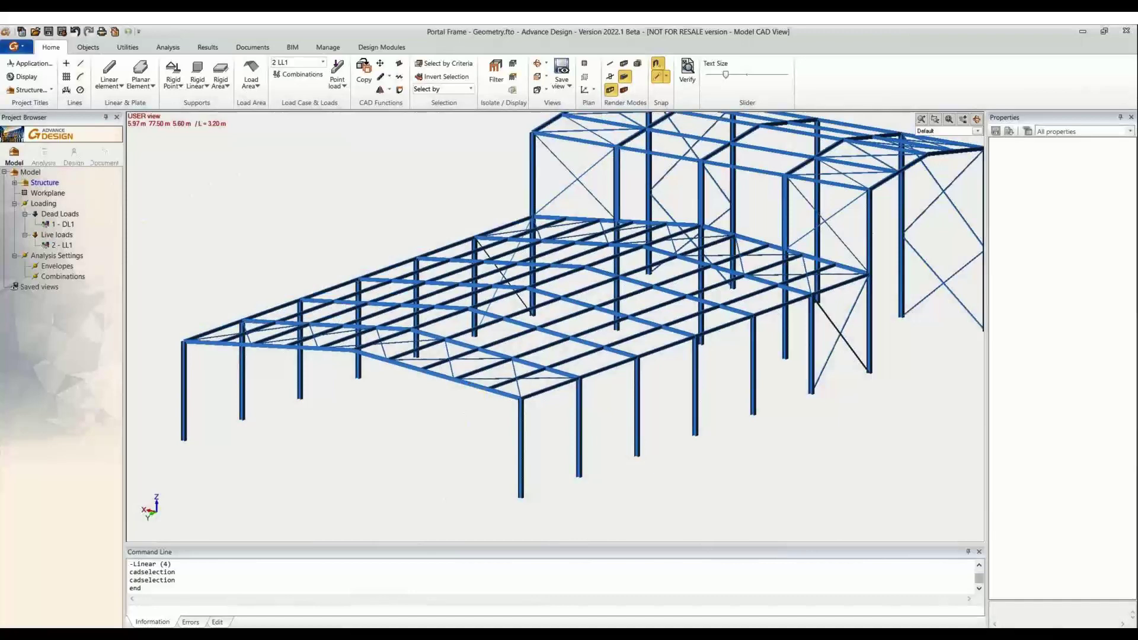
key(ctrl+s)
Step: Change the cross section of the sloping rafter at the low building's near gable end to UB203x102x23 from the UK Universal Beam library
scroll(515, 393, up, 3)
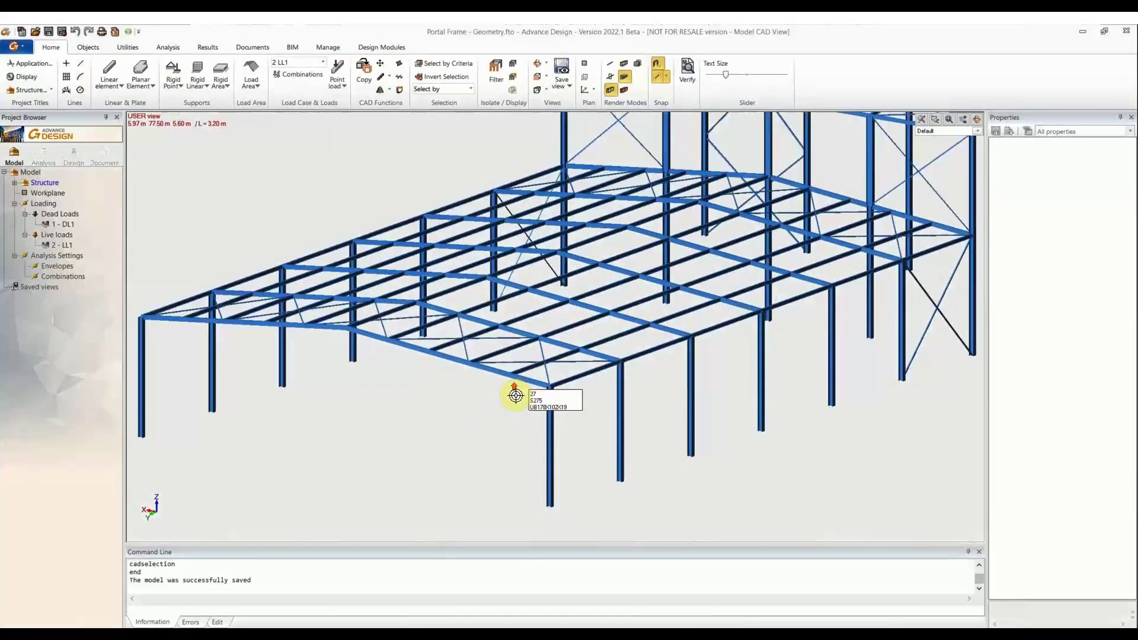
scroll(640, 419, up, 2)
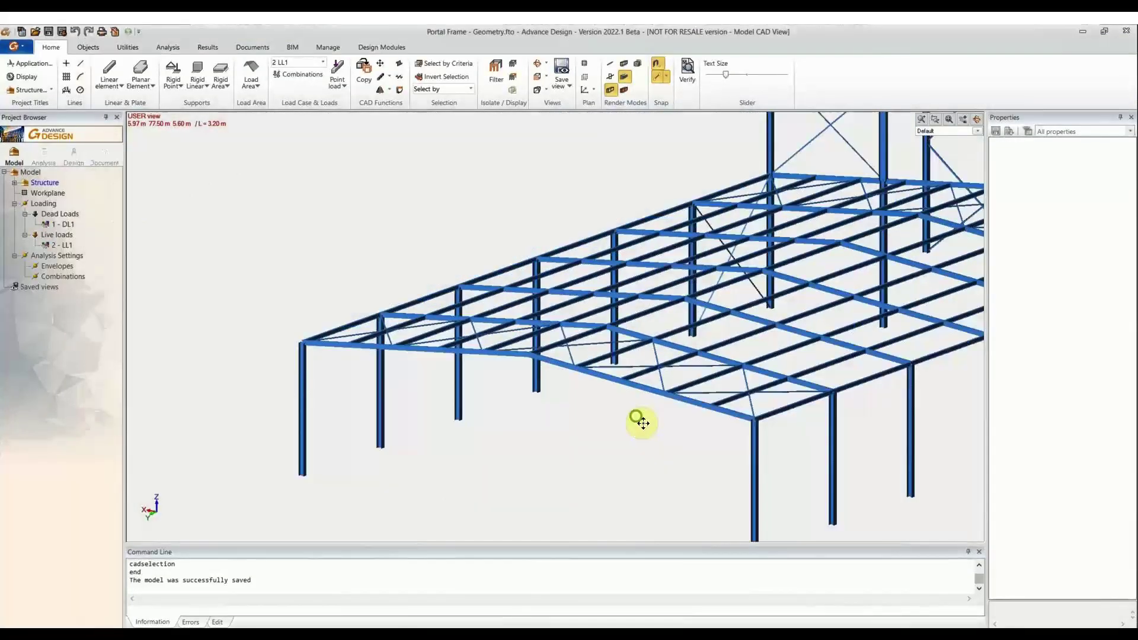
scroll(556, 378, up, 2)
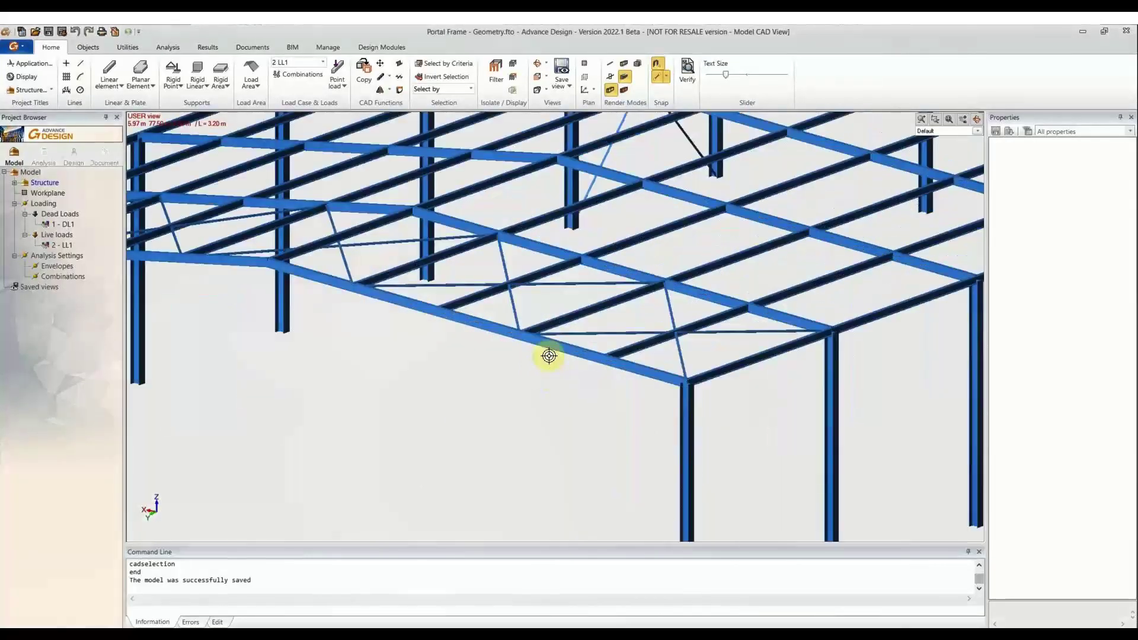
click(547, 352)
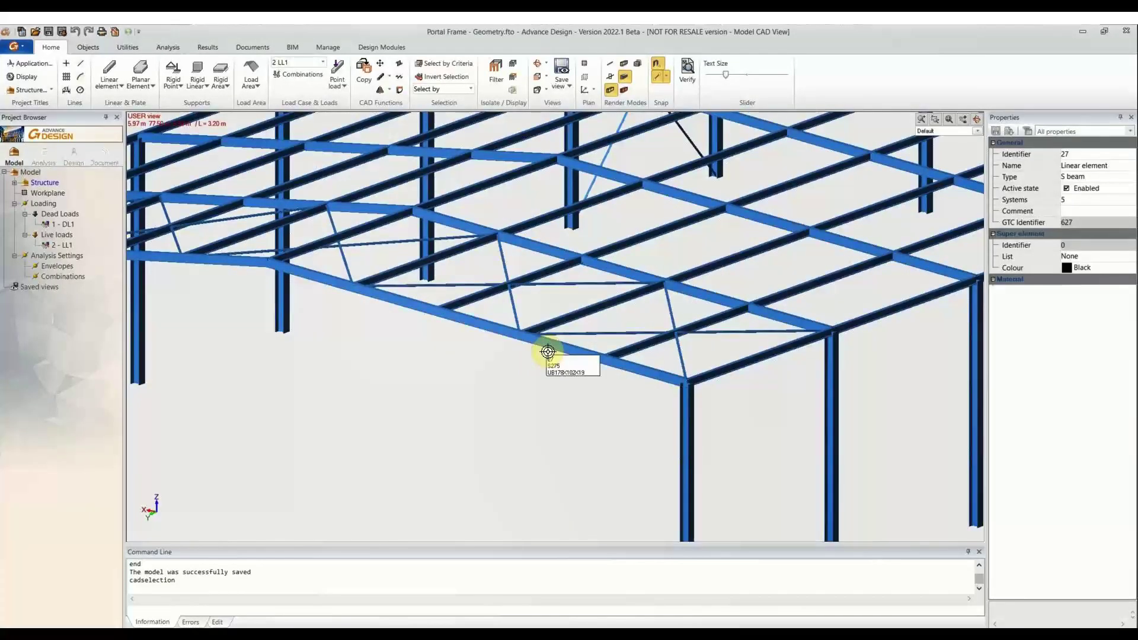
scroll(508, 424, down, 2)
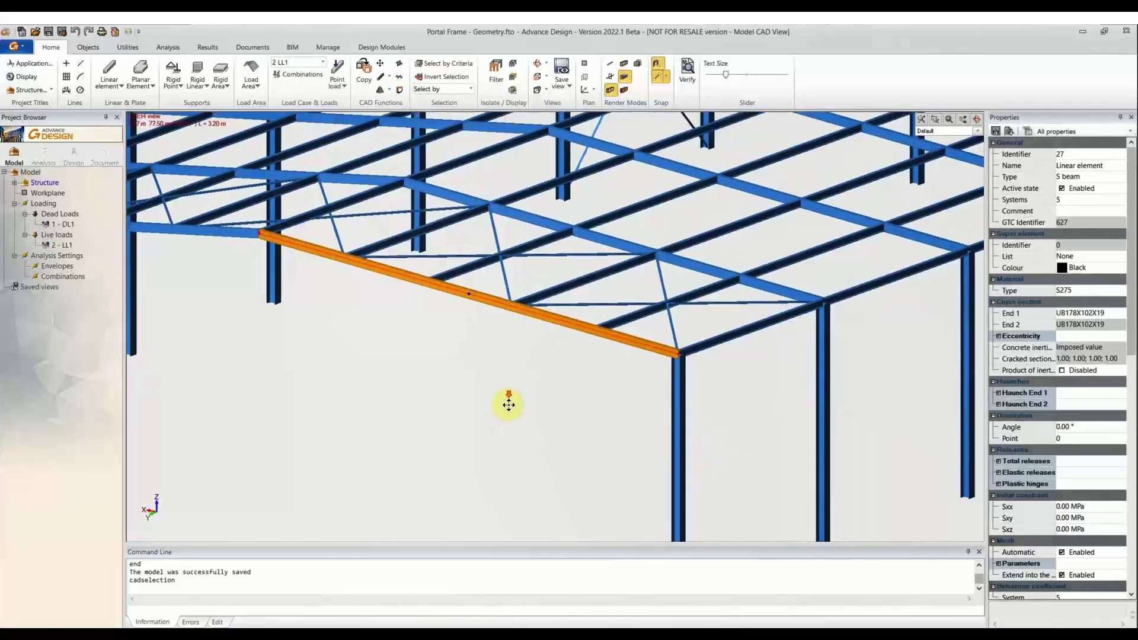
scroll(510, 406, down, 1)
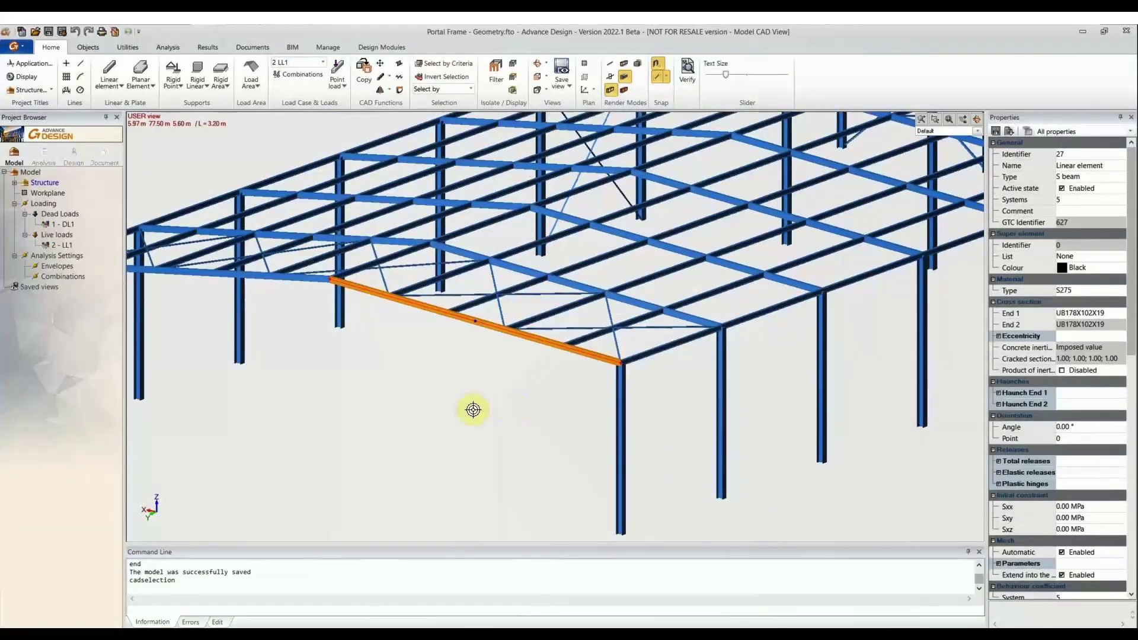
click(1088, 313)
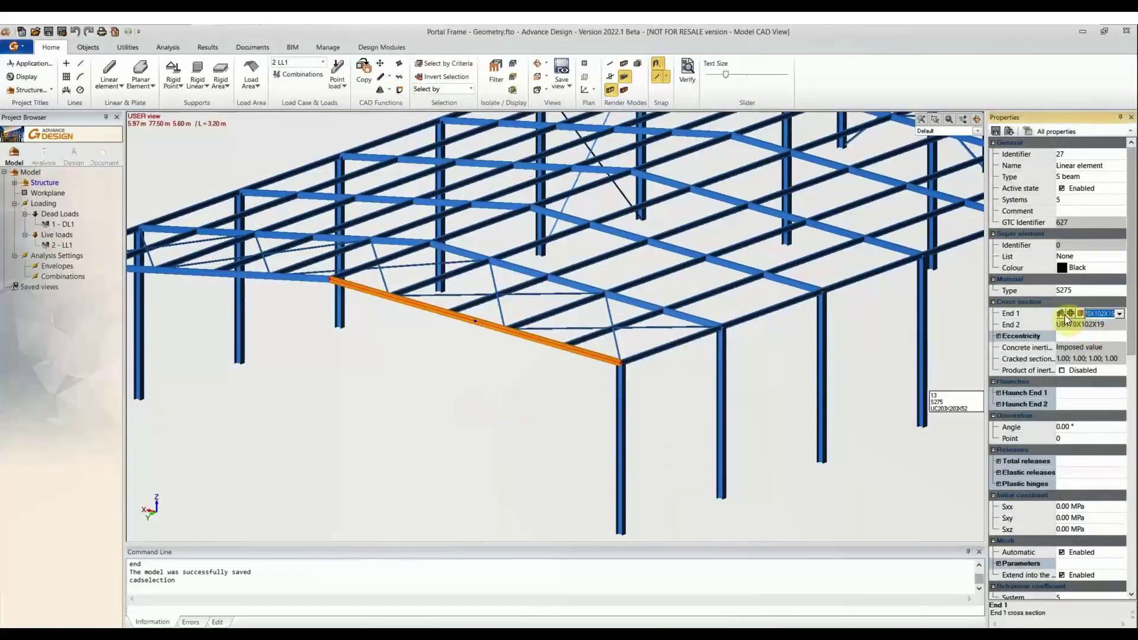
click(1119, 314)
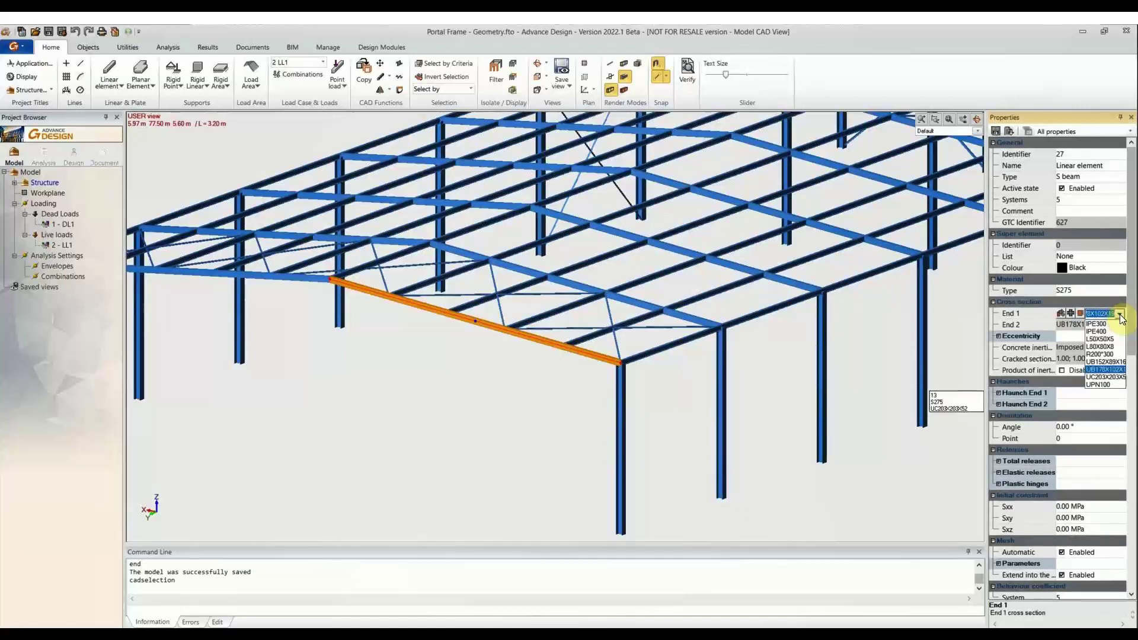
click(1064, 313)
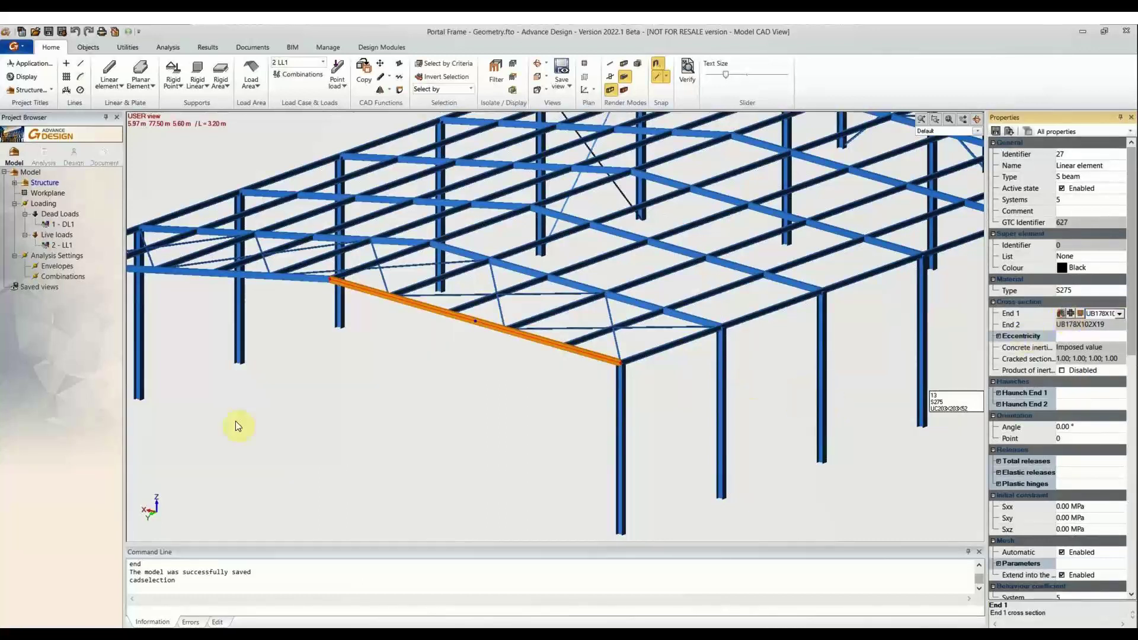
click(1062, 315)
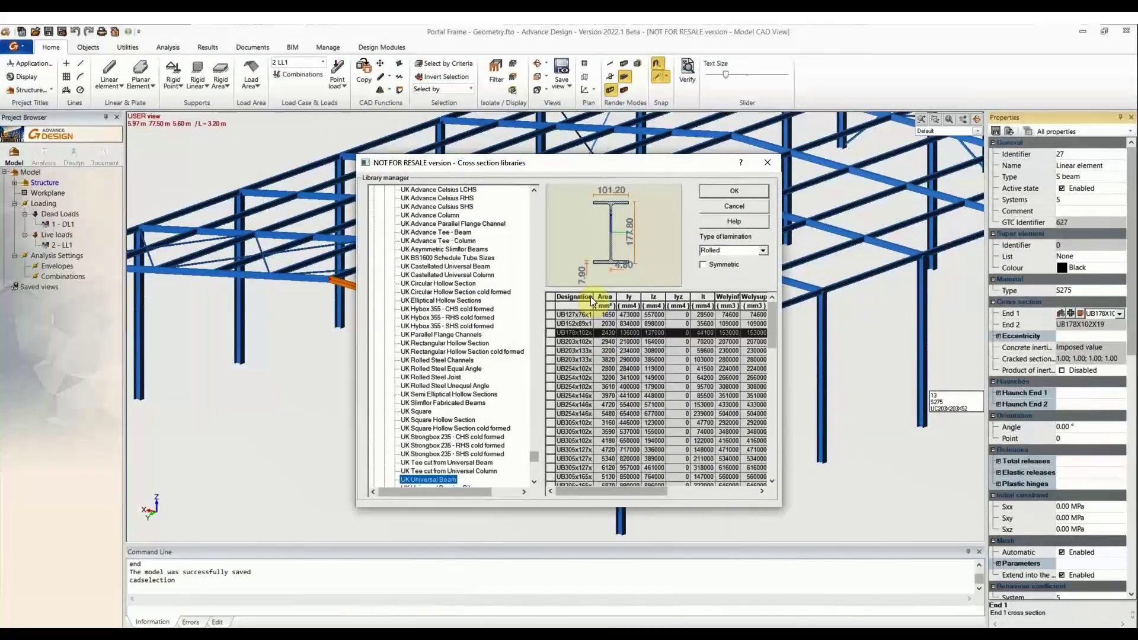
drag(592, 296, 656, 297)
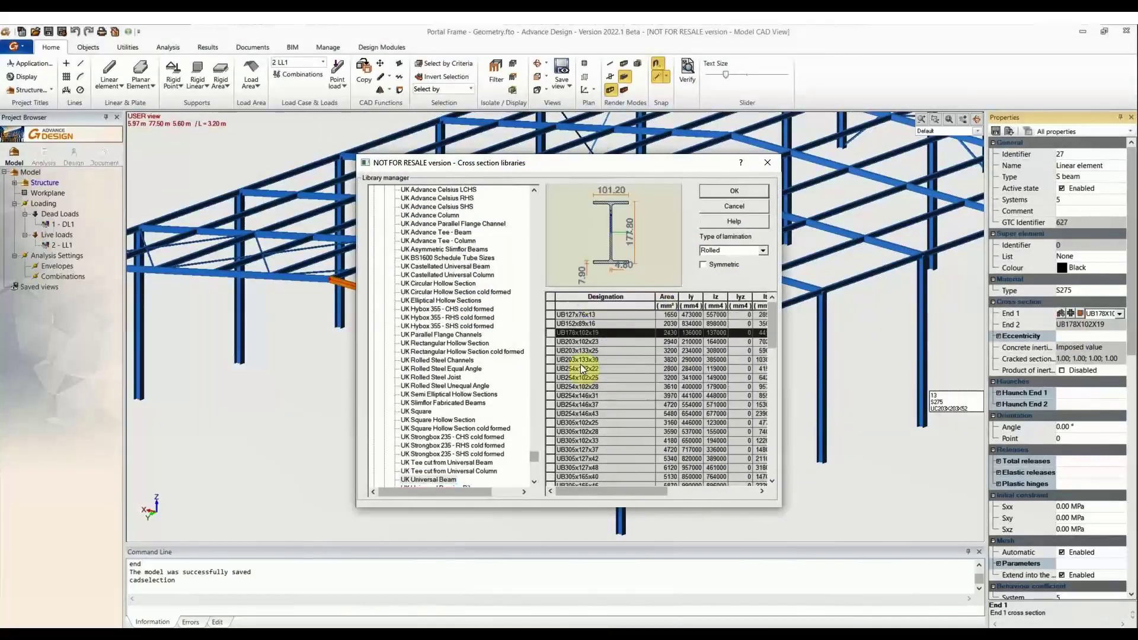
click(551, 342)
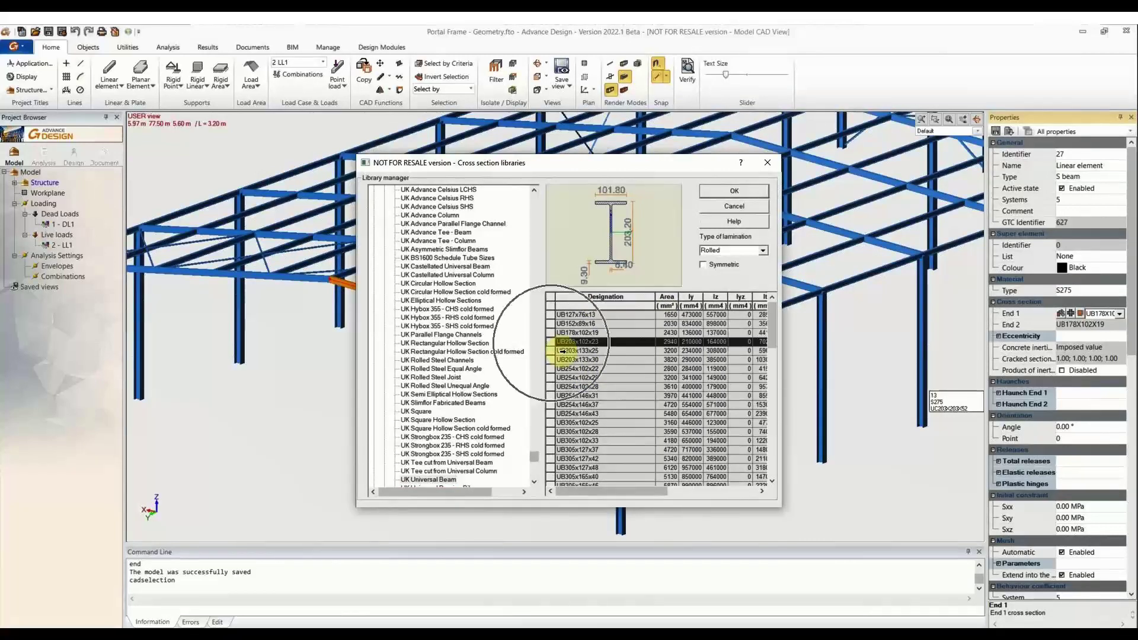
click(752, 190)
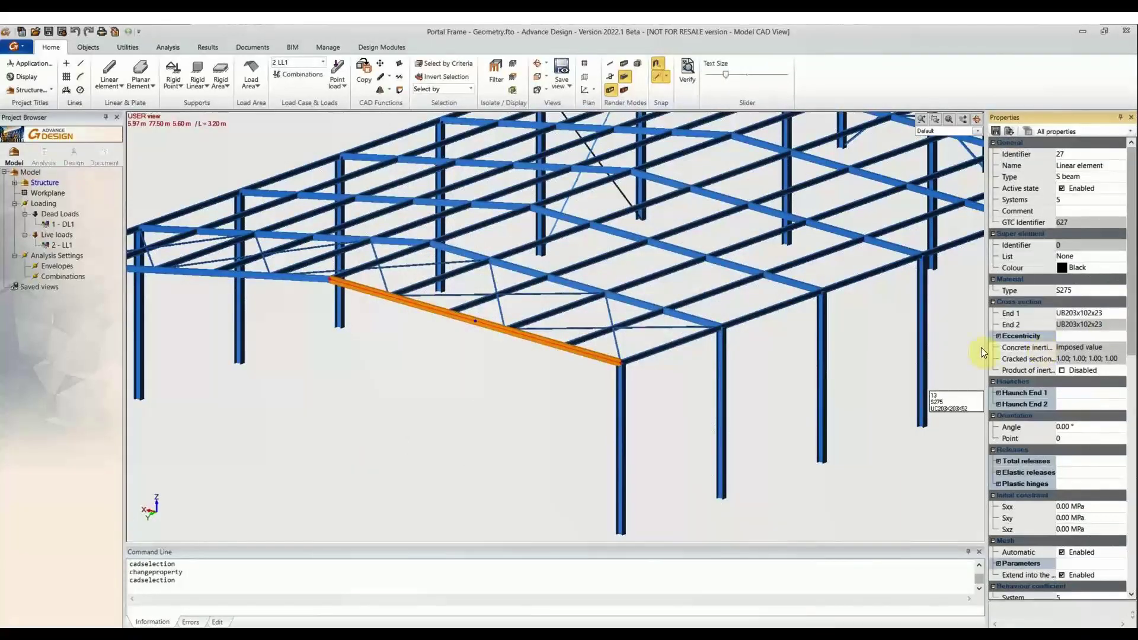
Step: Set the selected rafter's material to S355
scroll(591, 388, up, 3)
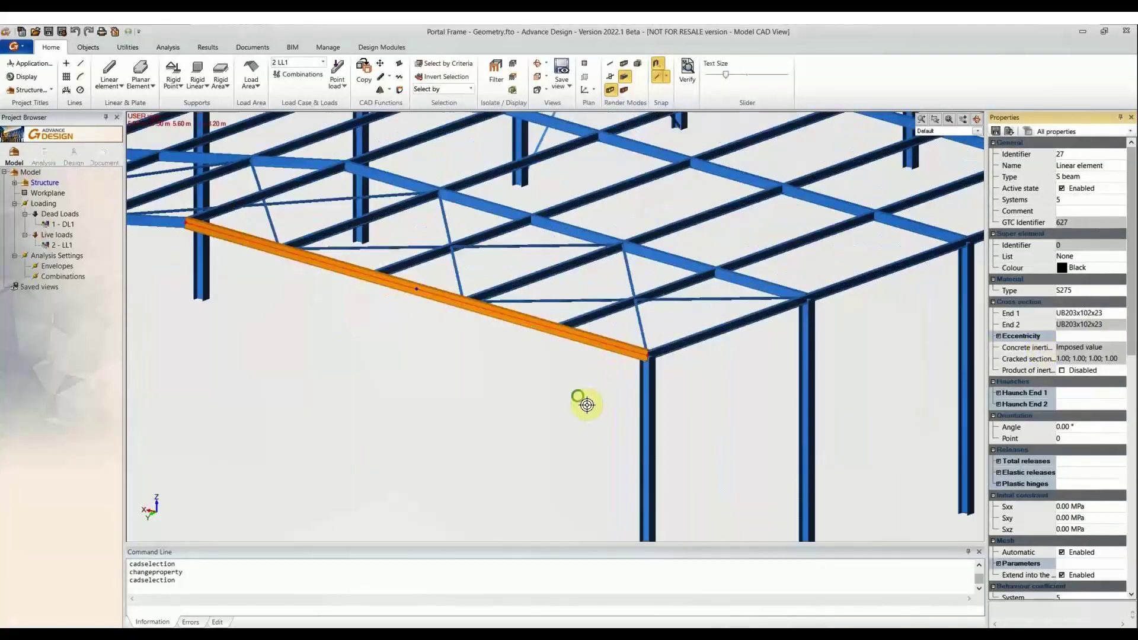
middle_drag(587, 405, 677, 352)
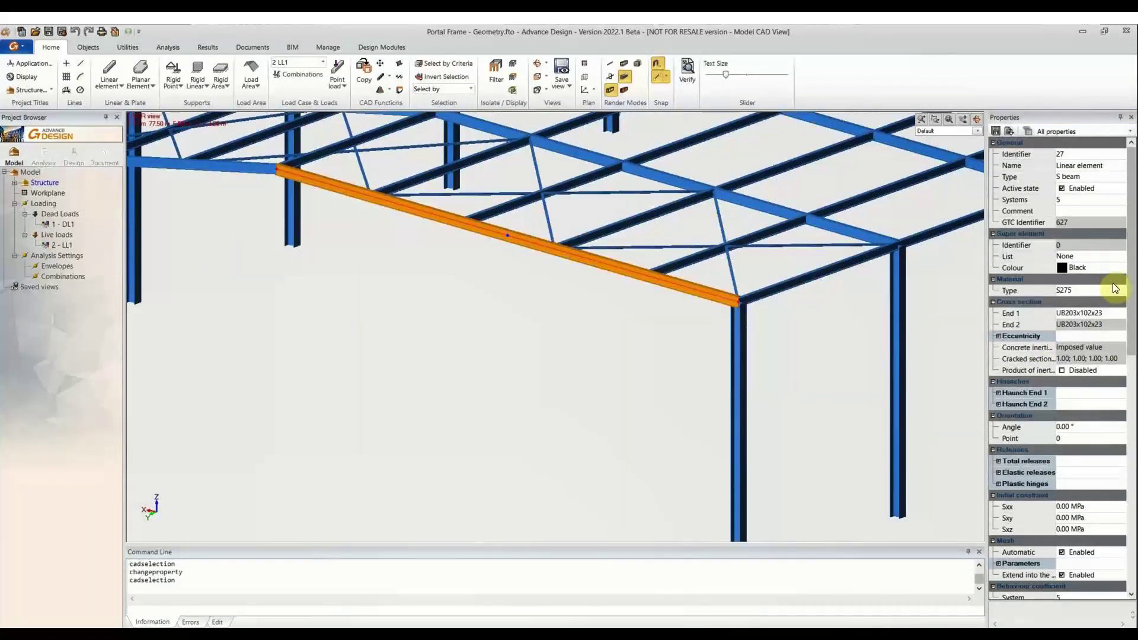
click(1050, 295)
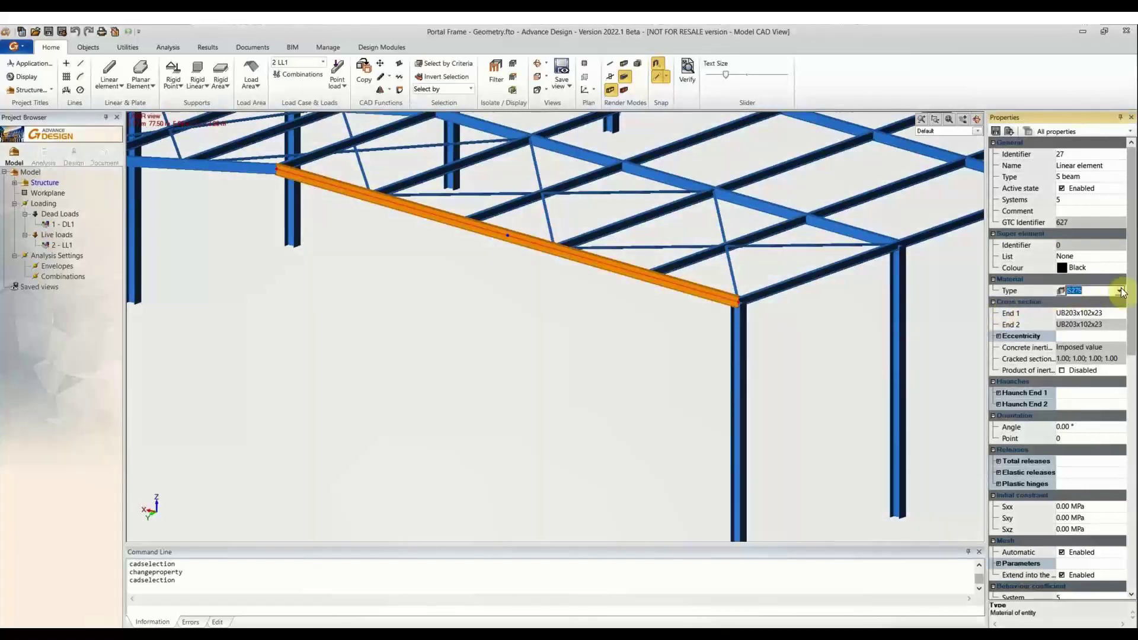
click(1121, 291)
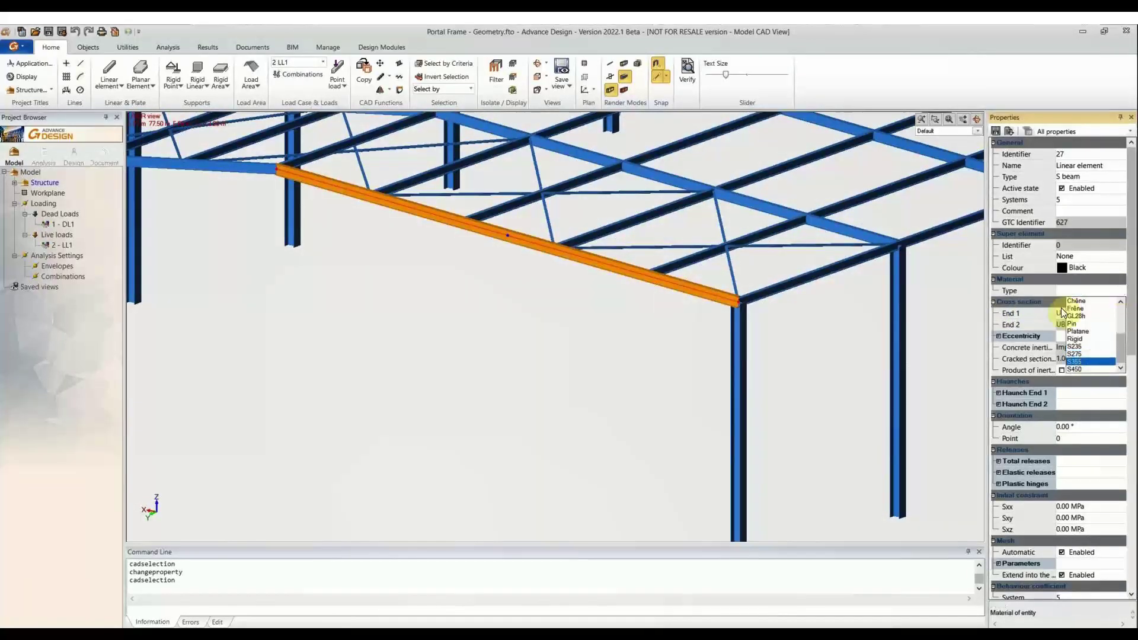
click(1089, 361)
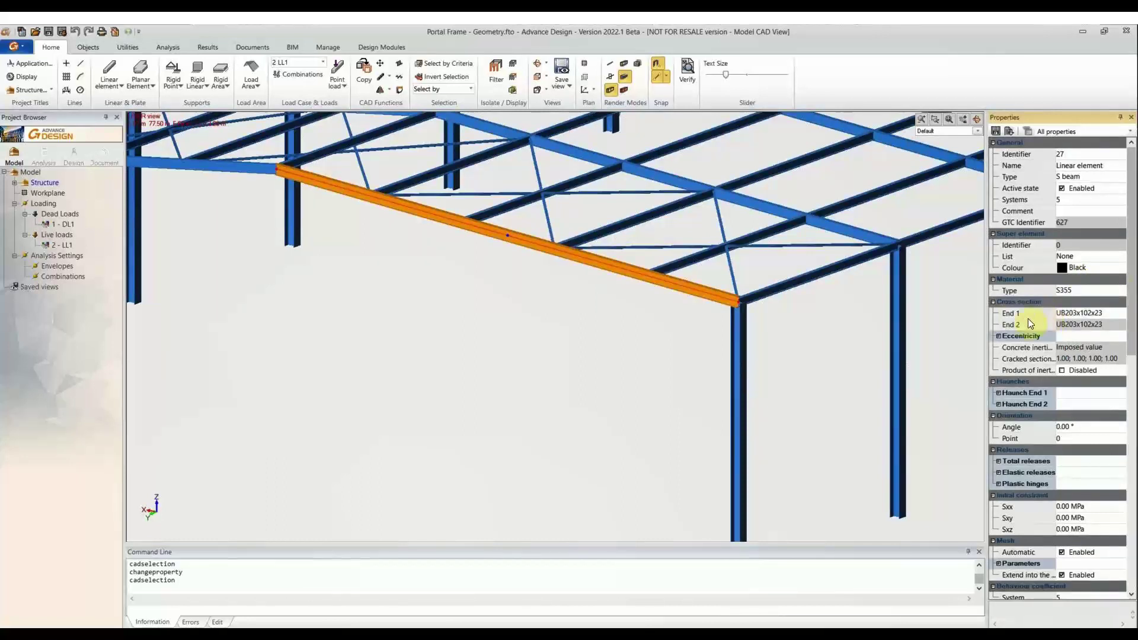
Step: Set the selected rafter's eccentricity option to (y+,z-), trying the y-only offset first
click(999, 336)
click(1018, 346)
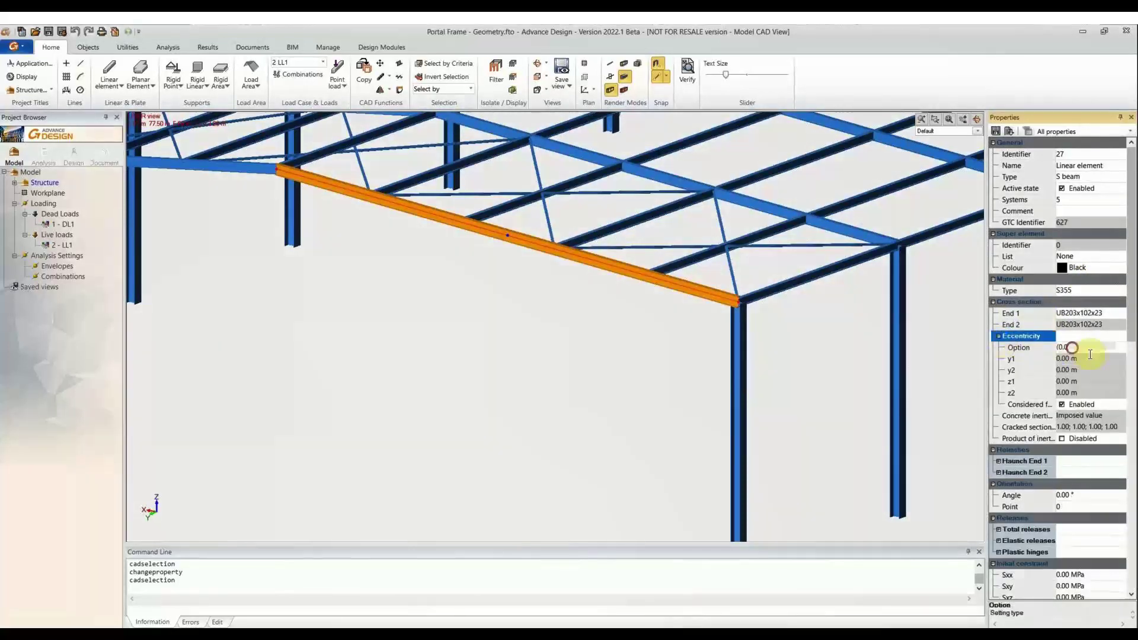
click(1120, 349)
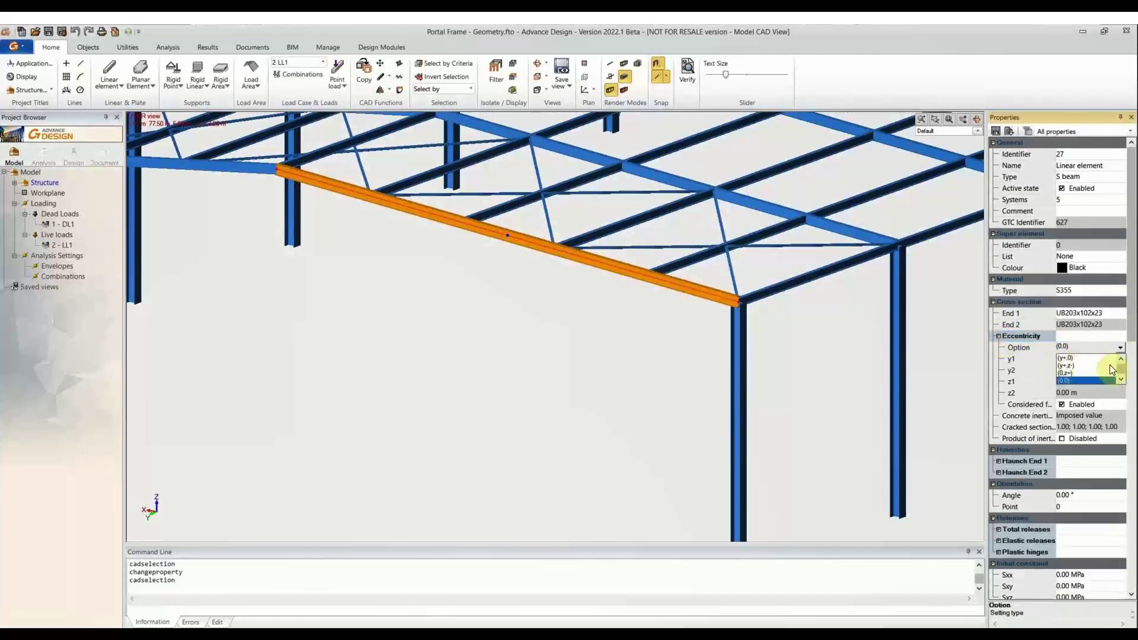
click(1070, 356)
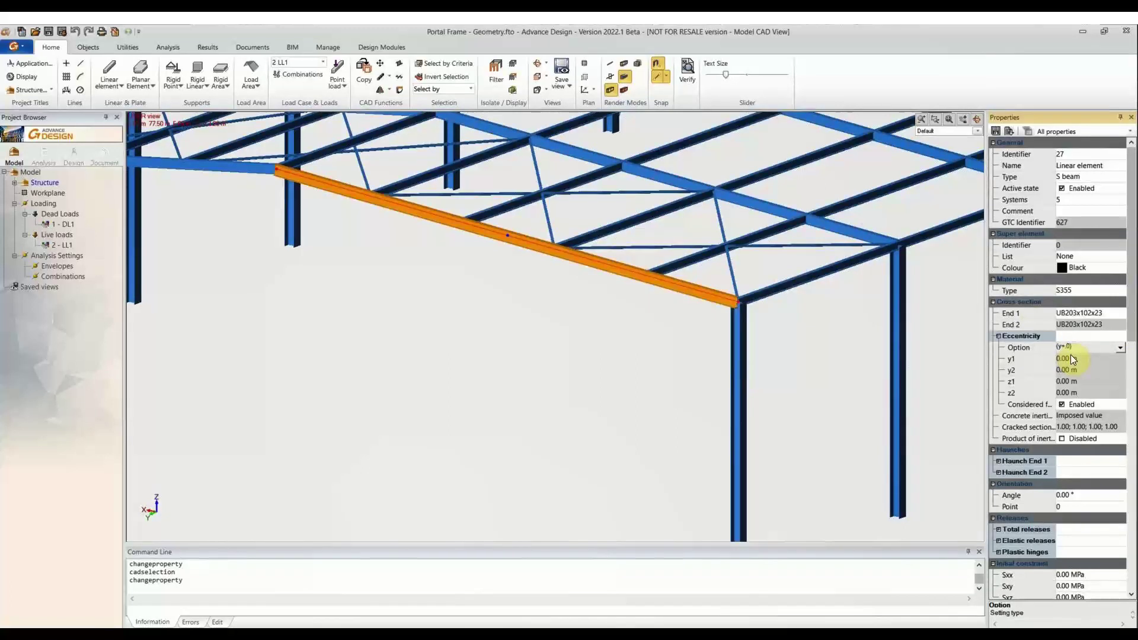
click(1121, 348)
click(1070, 372)
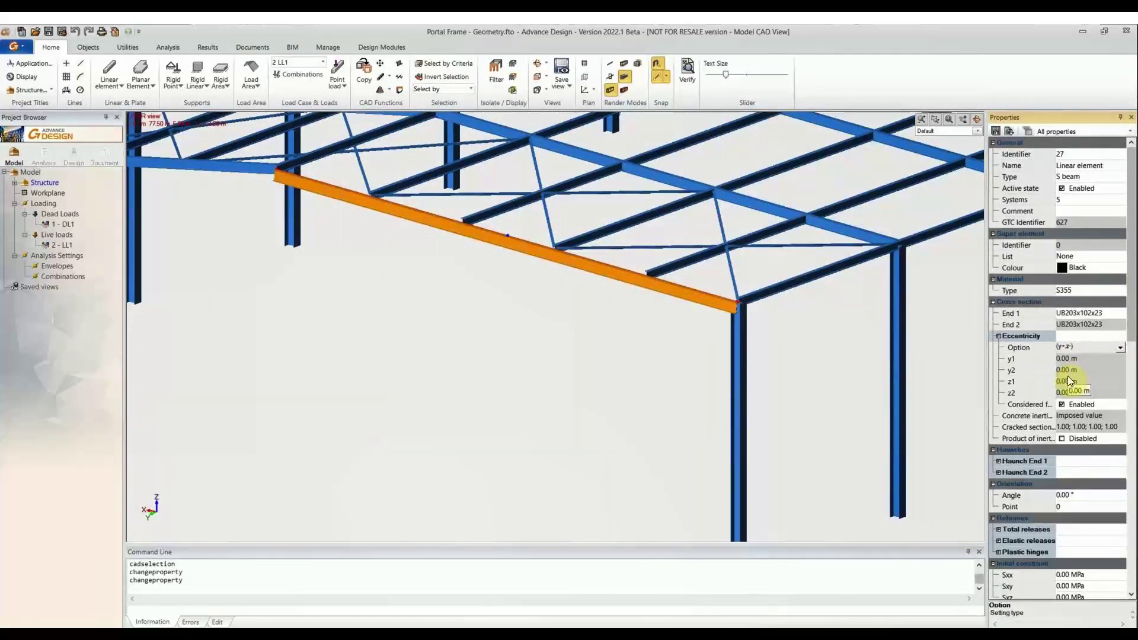
scroll(745, 317, up, 2)
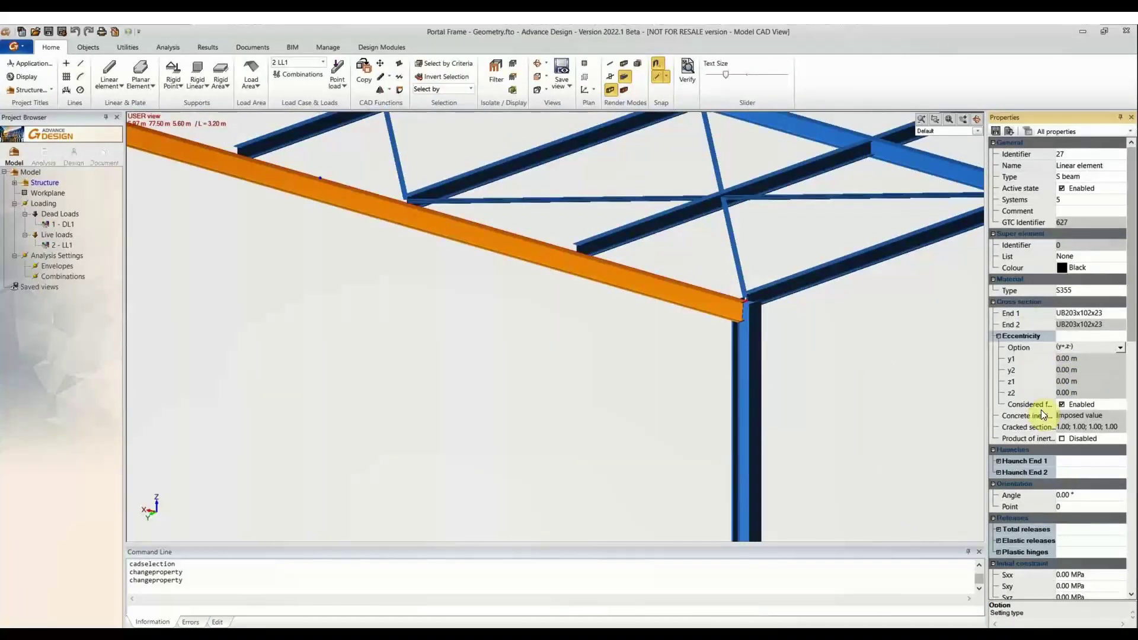
Step: Review the rafter's Haunch End 1 settings and position options, plus its mesh, clipping and steelwork design properties
scroll(1005, 461, down, 2)
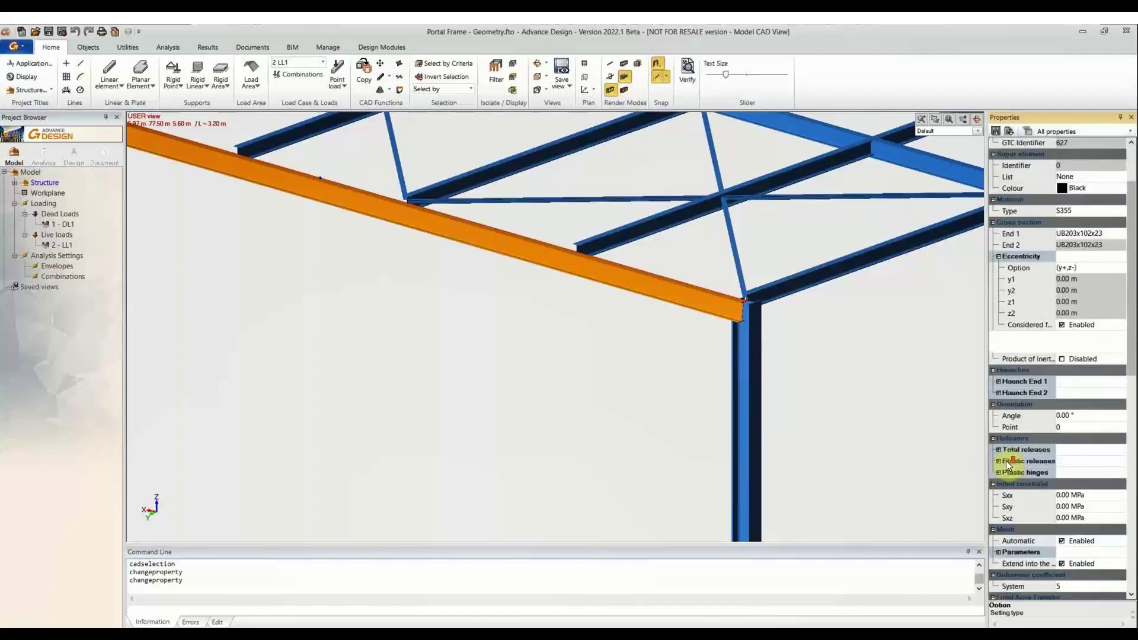
click(1001, 383)
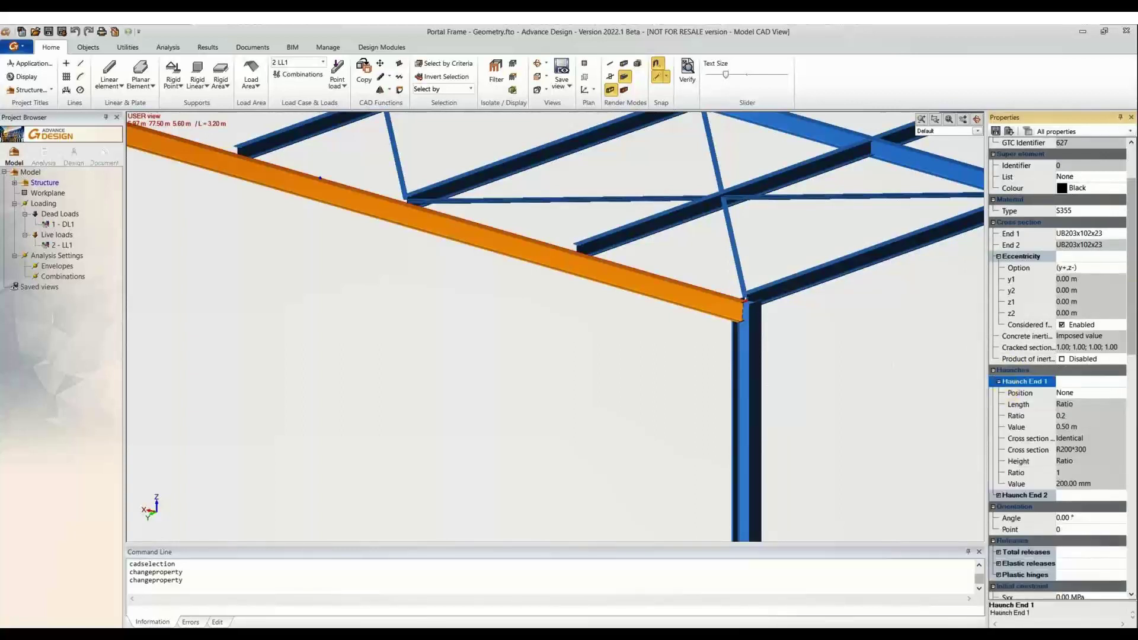
click(1064, 392)
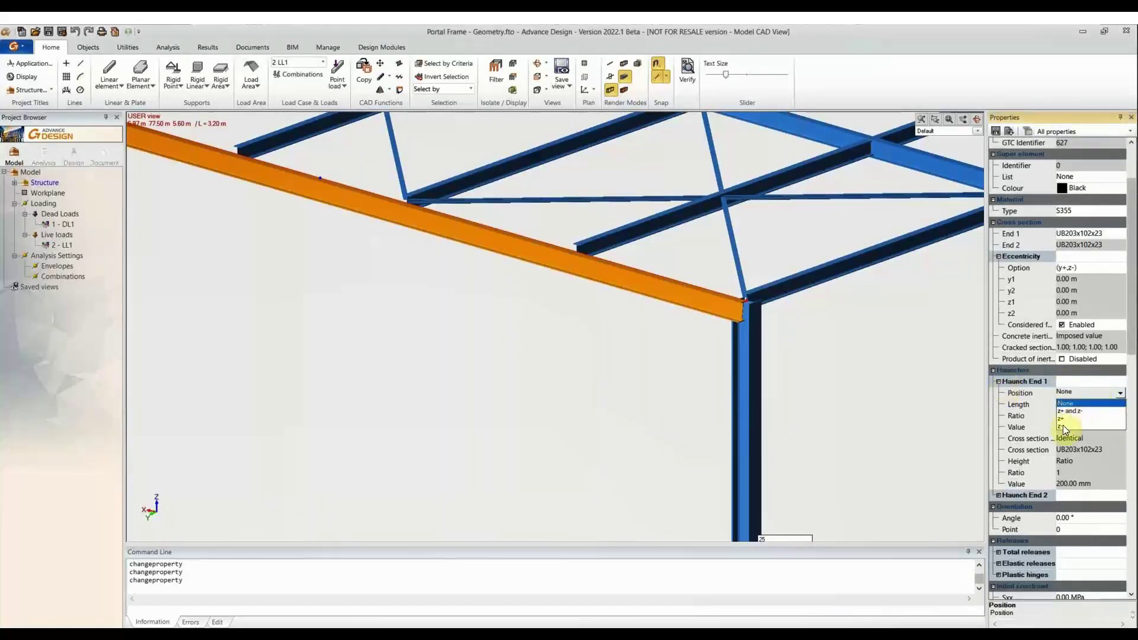
scroll(1132, 400, down, 10)
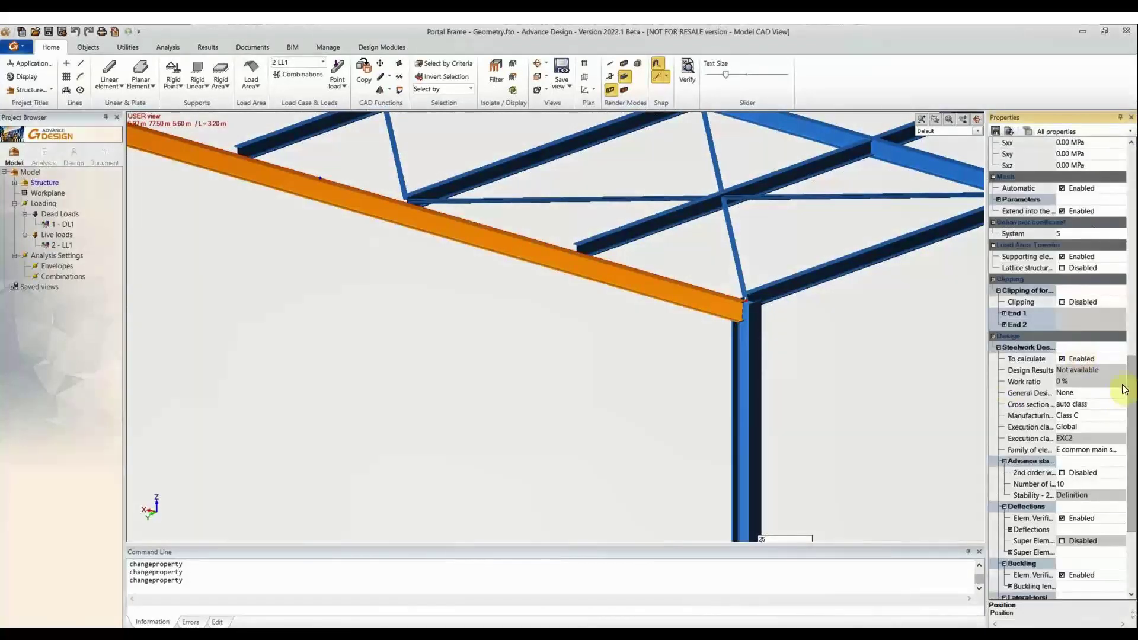
drag(1133, 362, 1133, 238)
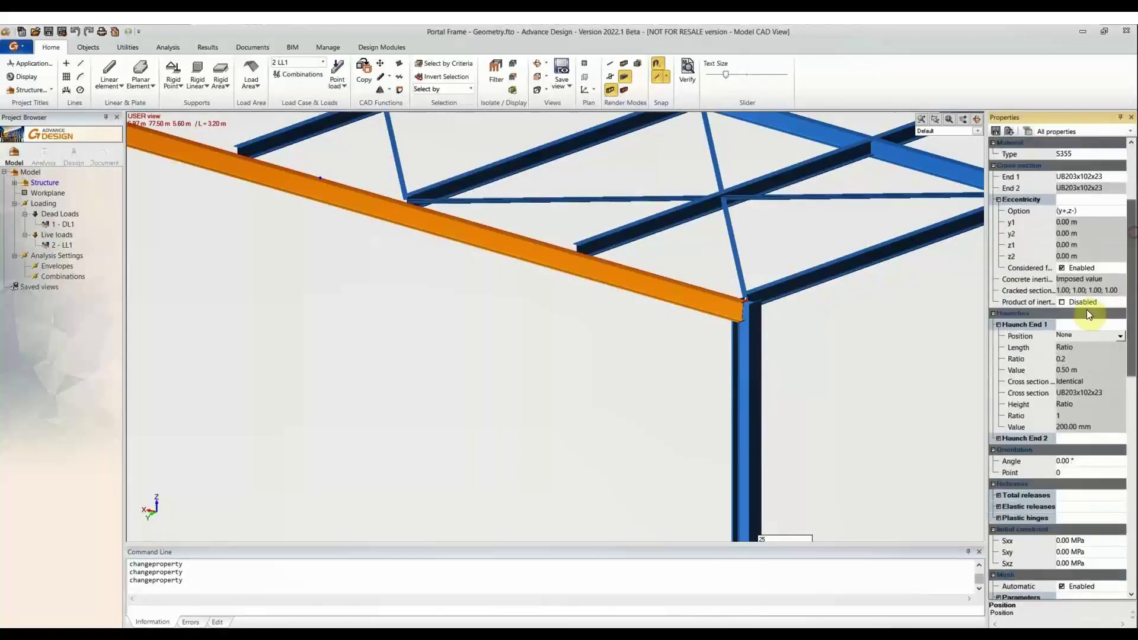
Step: Add a haunch in the z- position at End 1 of the selected rafter
click(1119, 334)
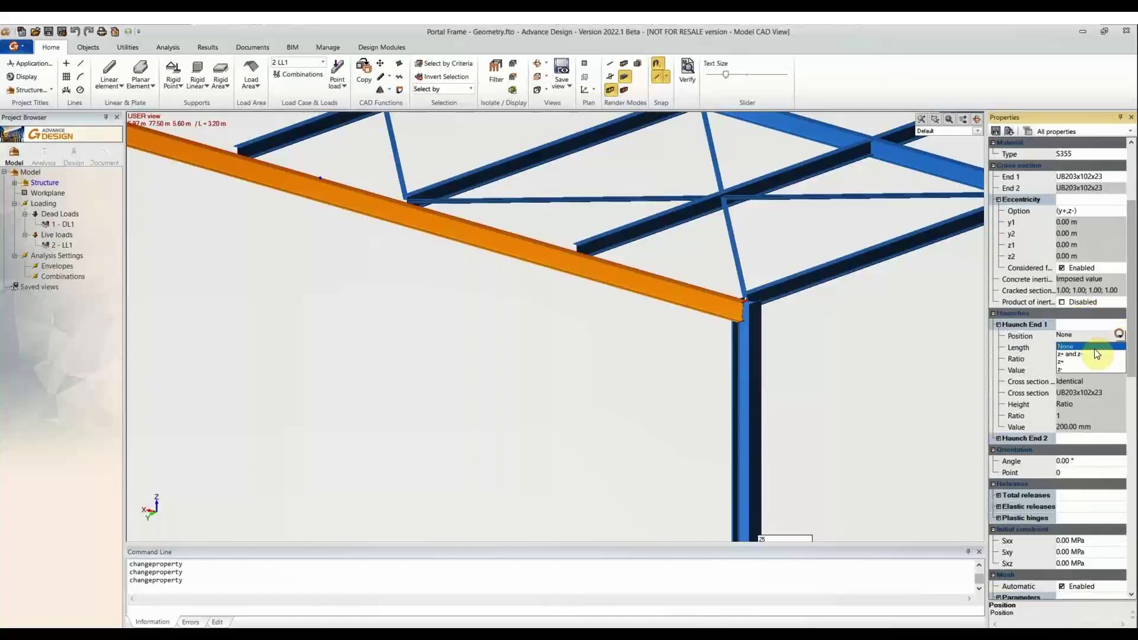
click(1069, 368)
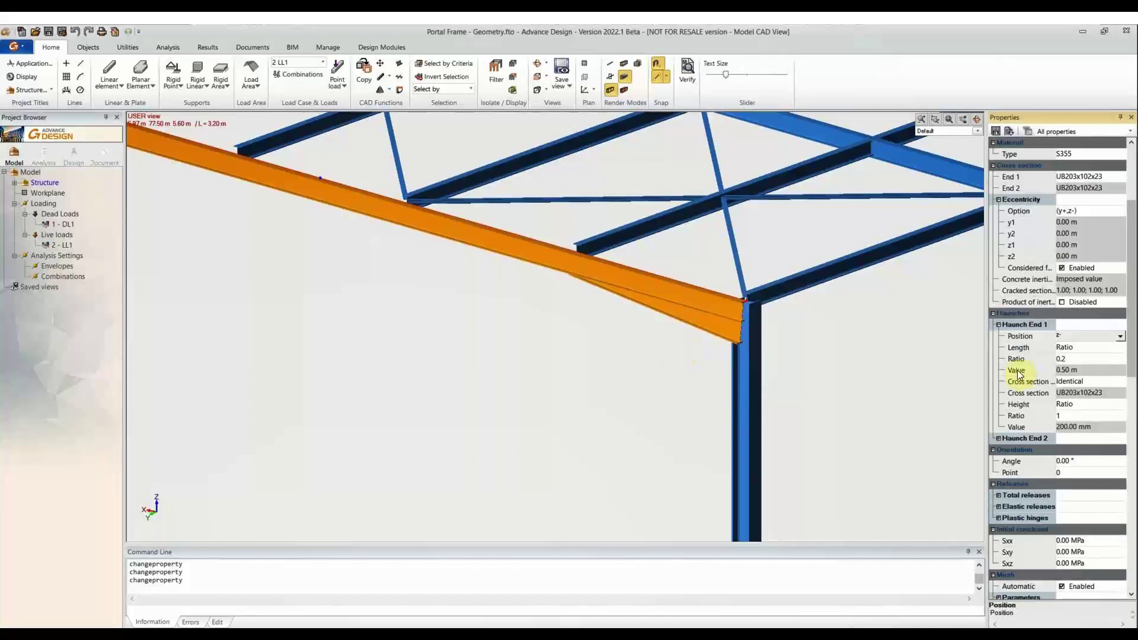
click(1087, 384)
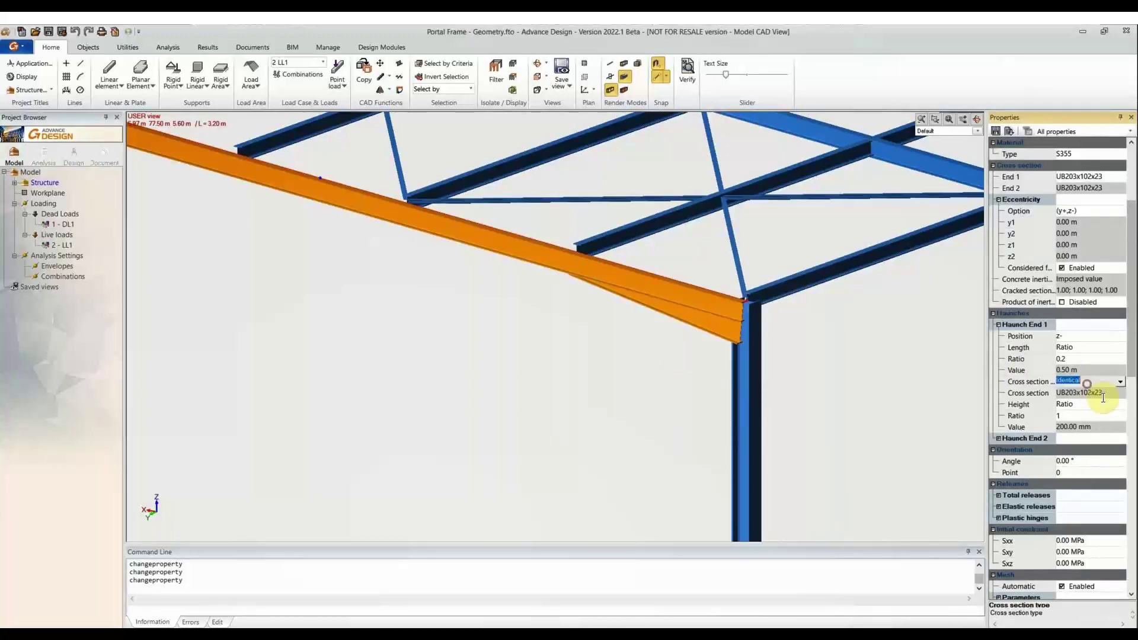
click(1067, 415)
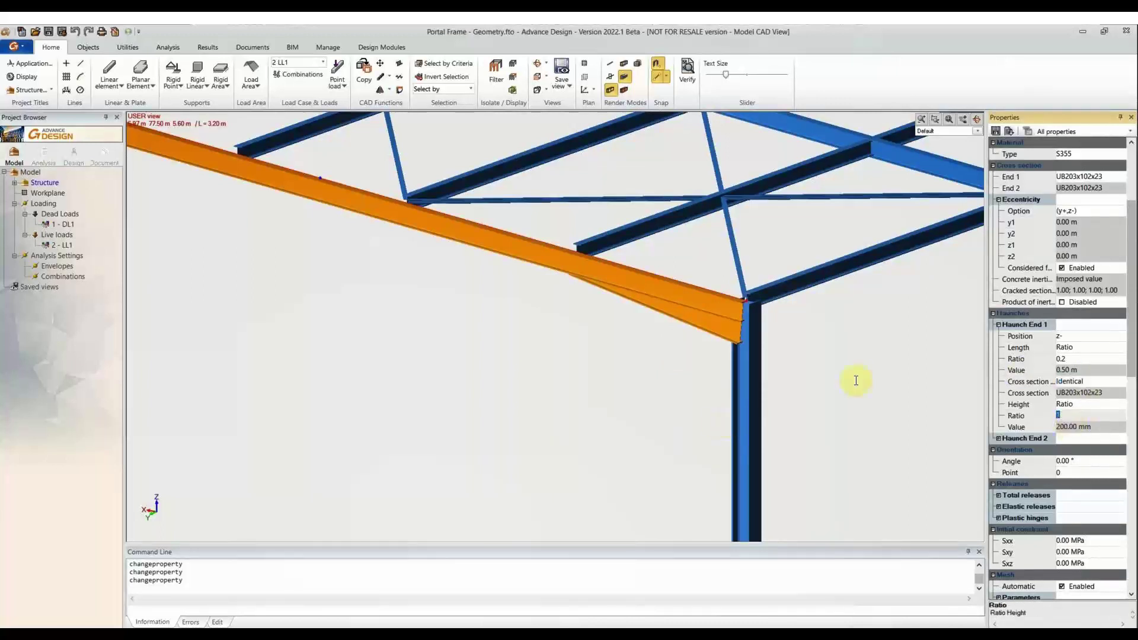
Step: Examine the selected rafter in the model, from the haunched eave end to its ridge end
scroll(818, 386, down, 2)
scroll(818, 386, down, 1)
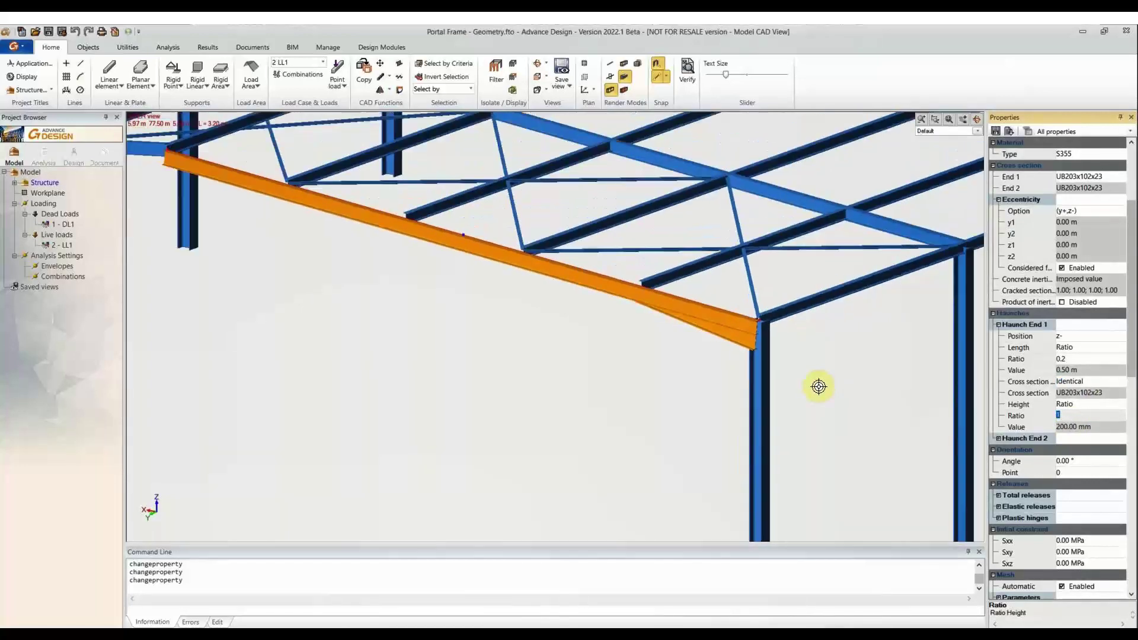
scroll(819, 386, down, 1)
scroll(353, 317, up, 5)
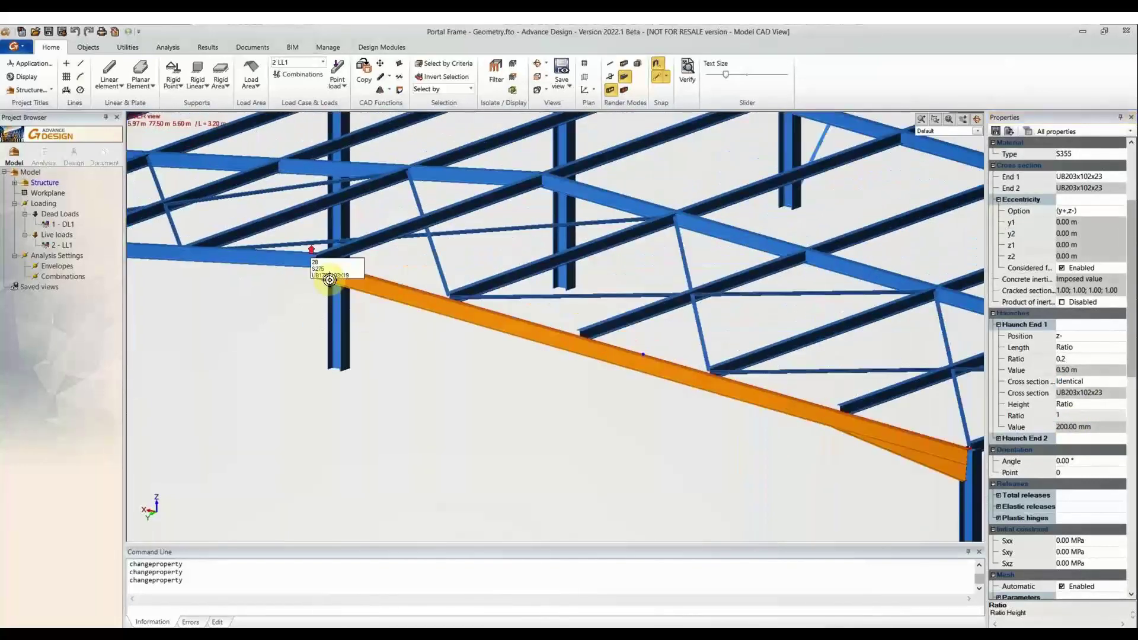
scroll(326, 313, up, 2)
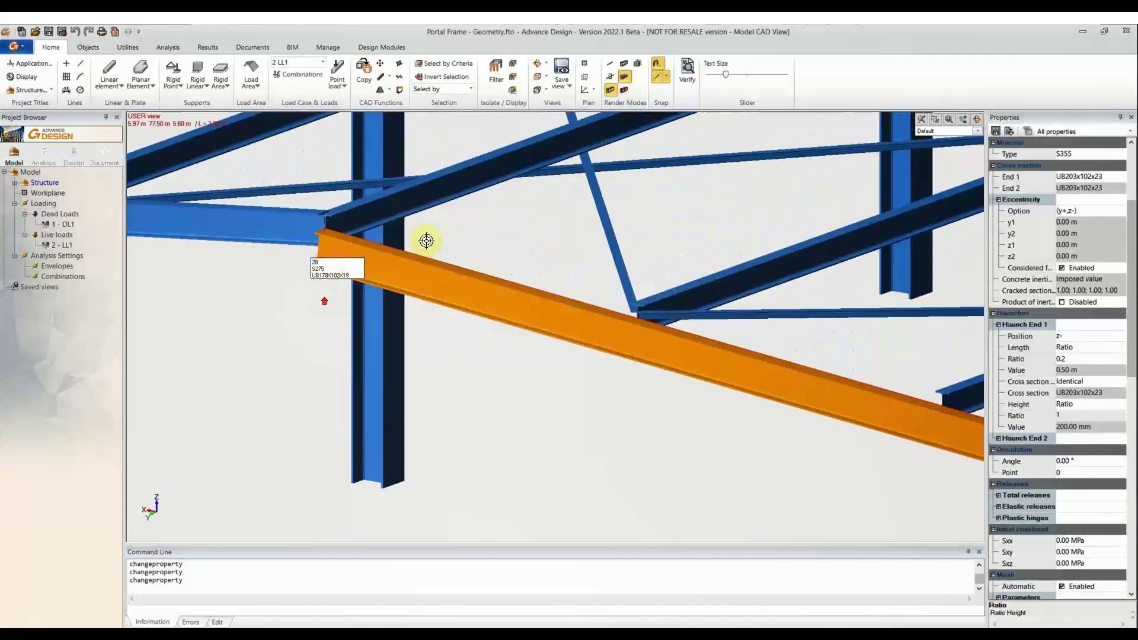
scroll(409, 285, down, 5)
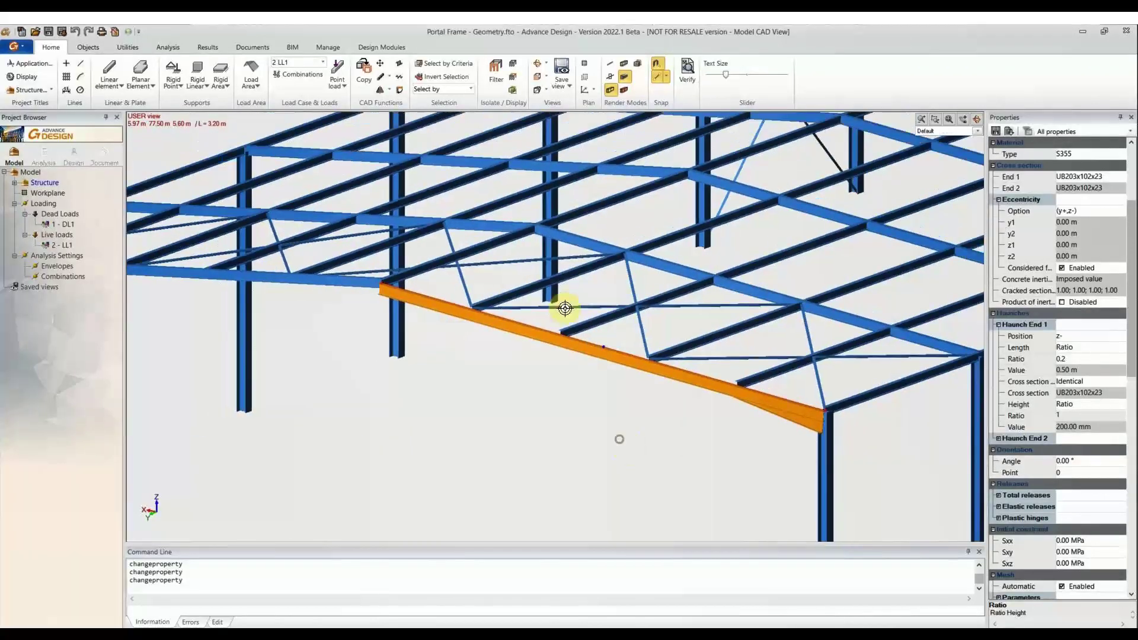
middle_drag(565, 308, 558, 338)
scroll(530, 285, down, 1)
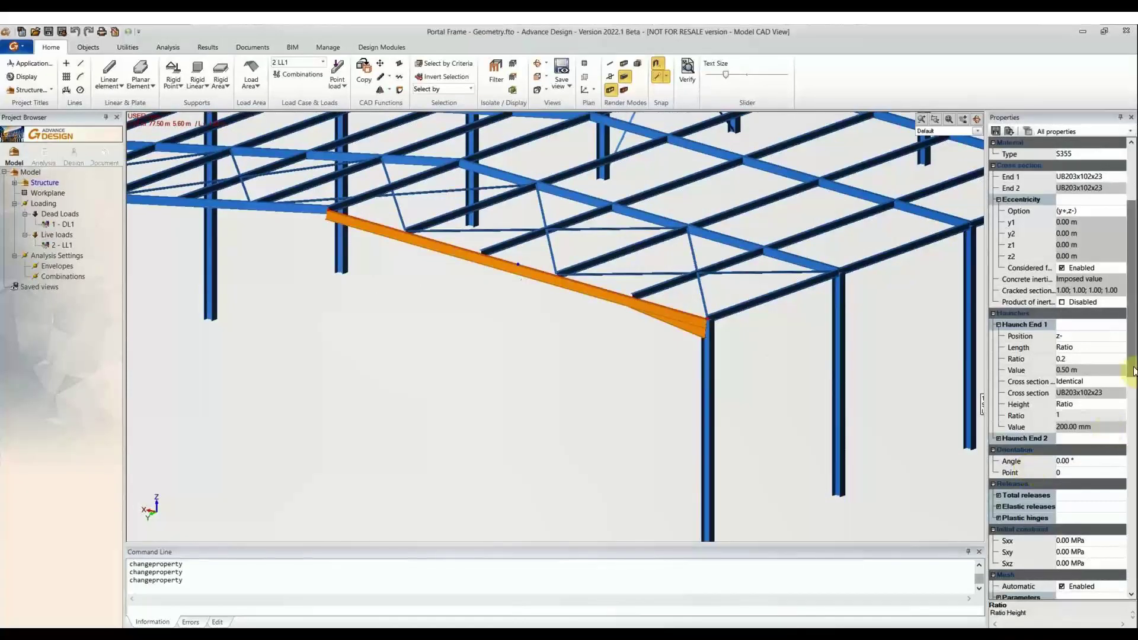
Step: Save the rafter's properties as an XML template named Linear element.xml in the TEMPLATES folder
scroll(1067, 178, up, 4)
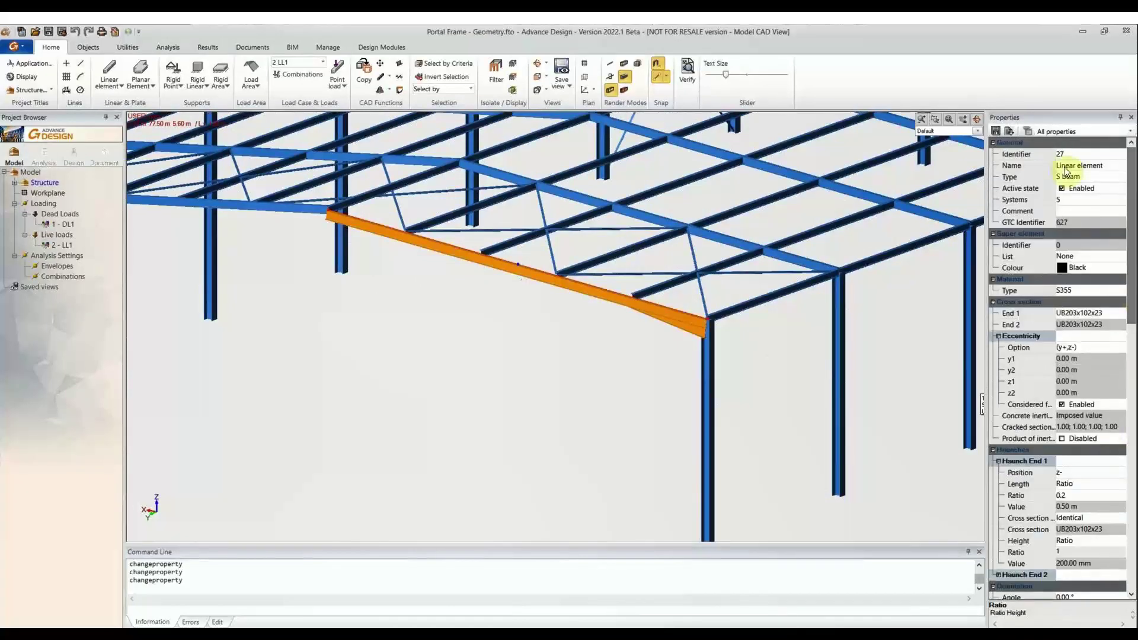
click(996, 130)
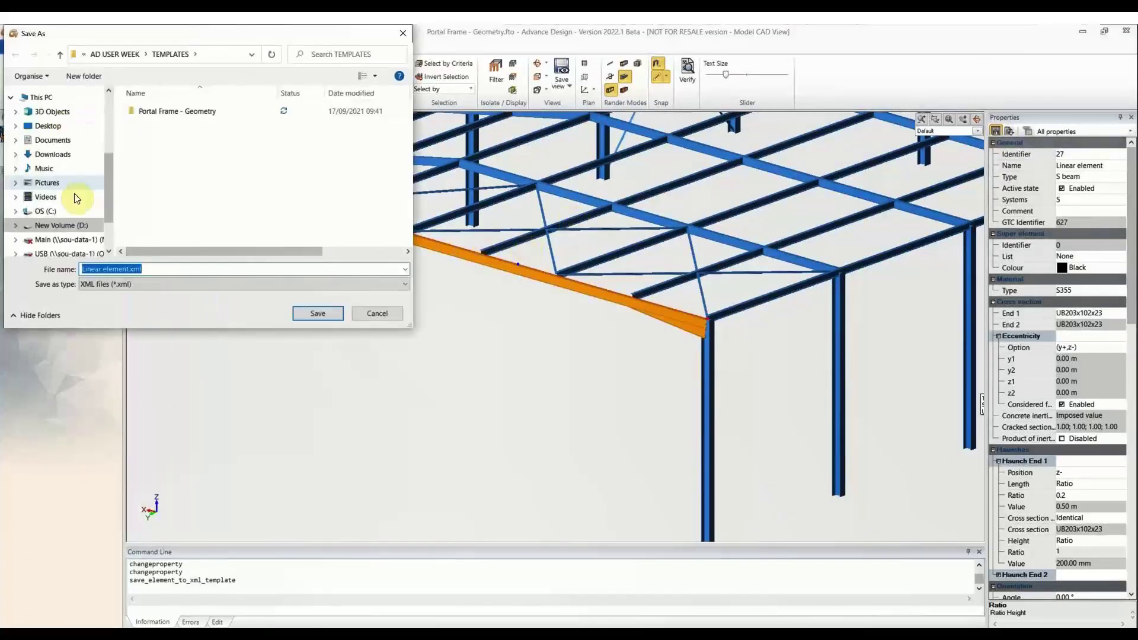
scroll(77, 199, up, 3)
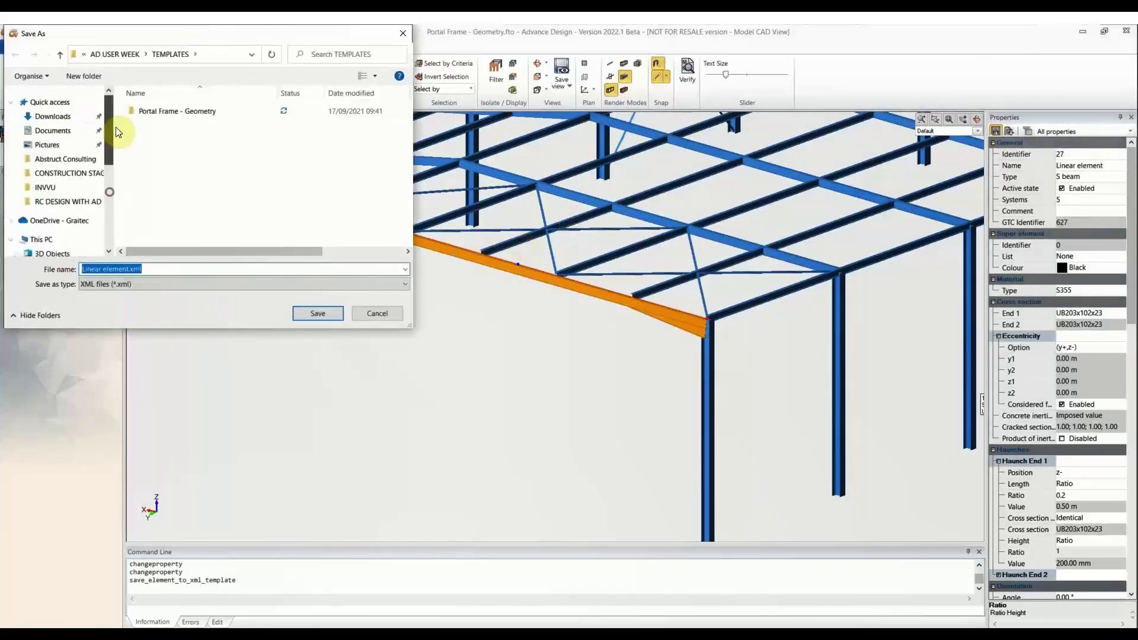
click(153, 272)
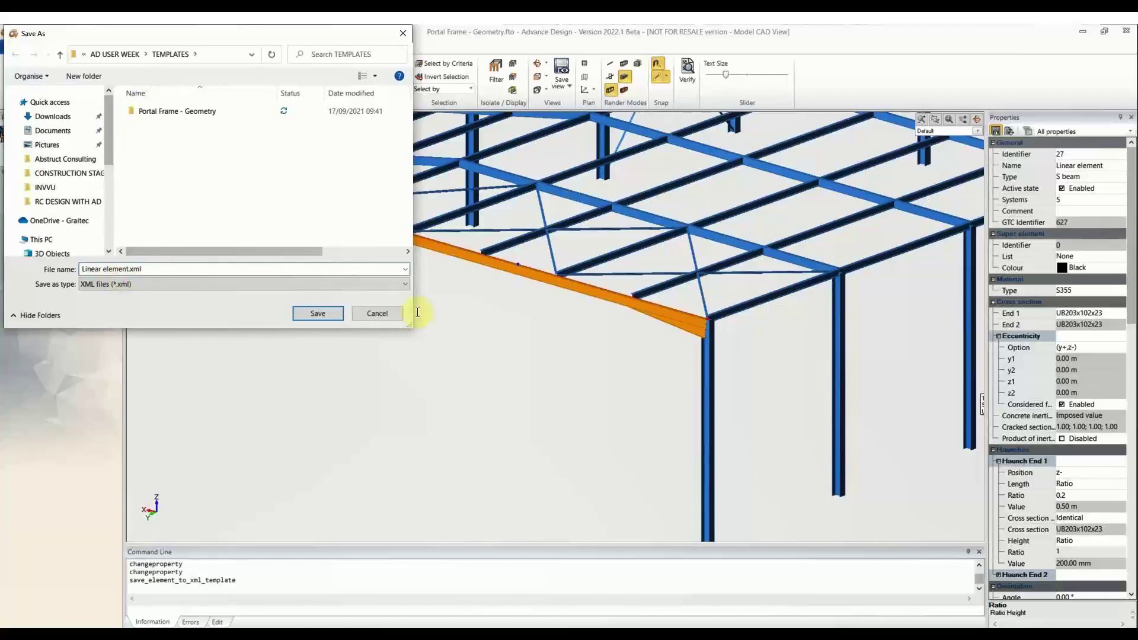
drag(279, 33, 482, 87)
triple_click(346, 323)
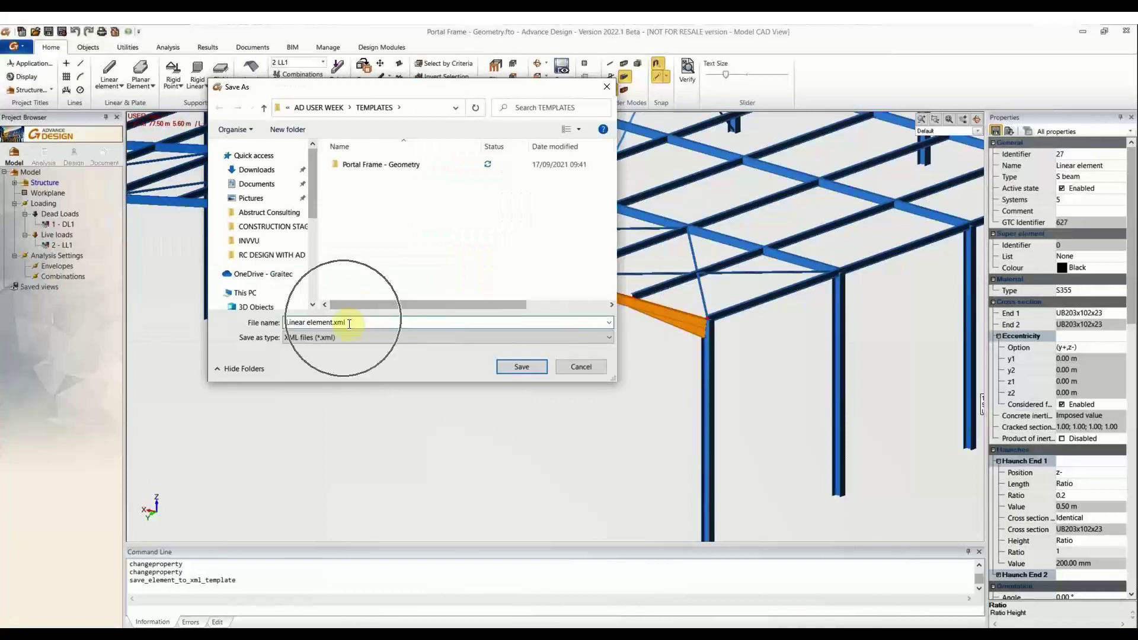
click(522, 367)
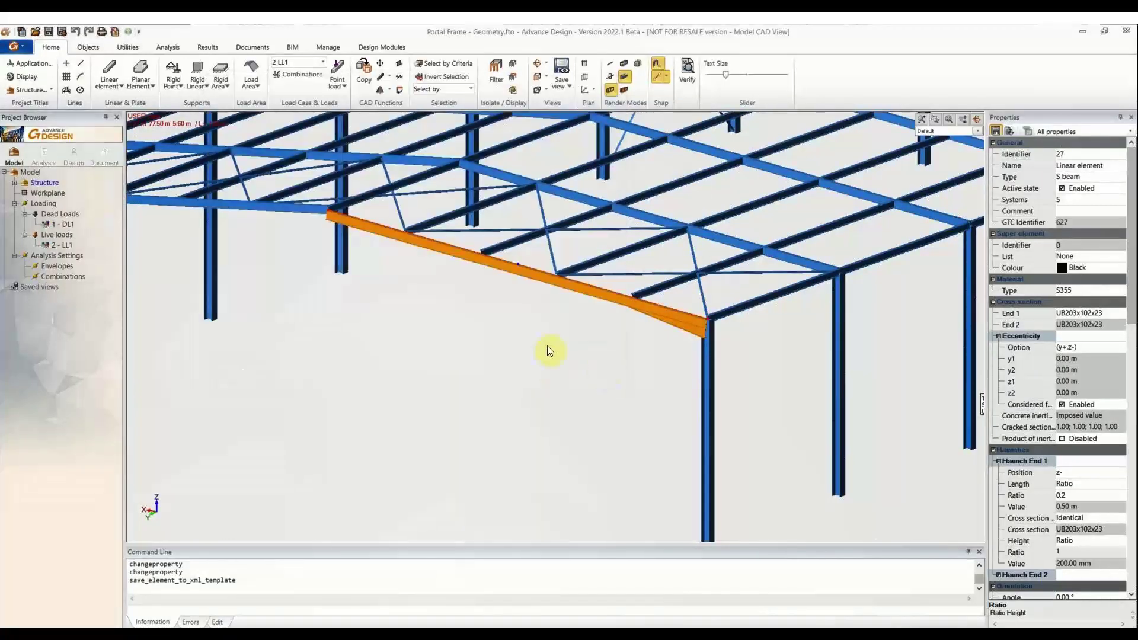
Step: Clear the selection and select all members with the UB178X102X19 cross section using selection criteria
middle_drag(788, 266, 822, 290)
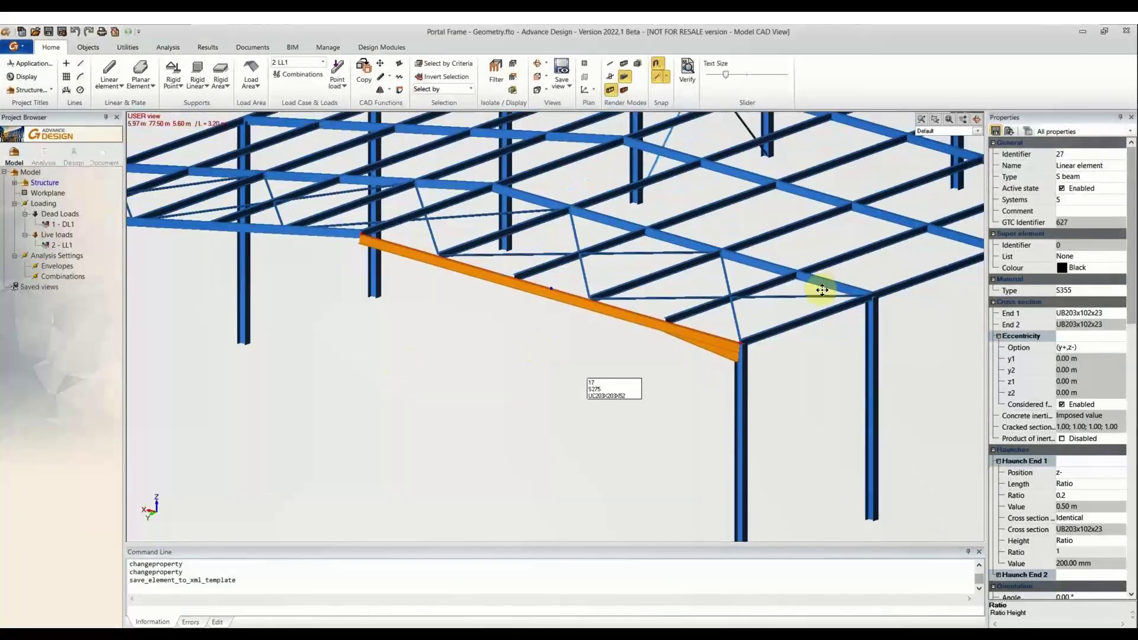
middle_drag(401, 362, 544, 378)
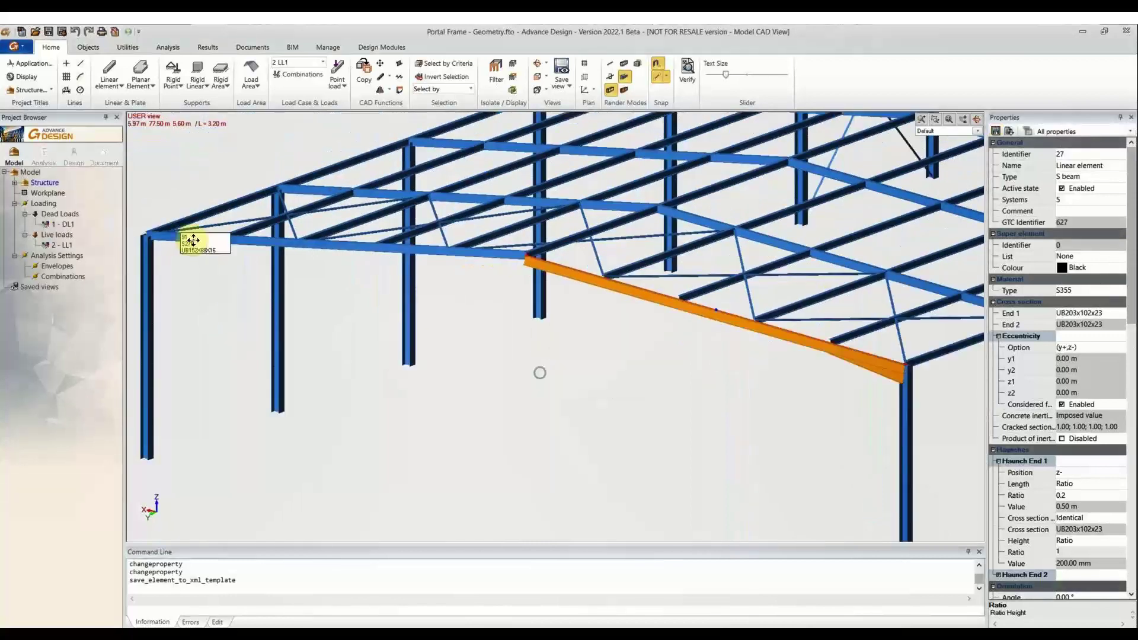
scroll(196, 249, up, 3)
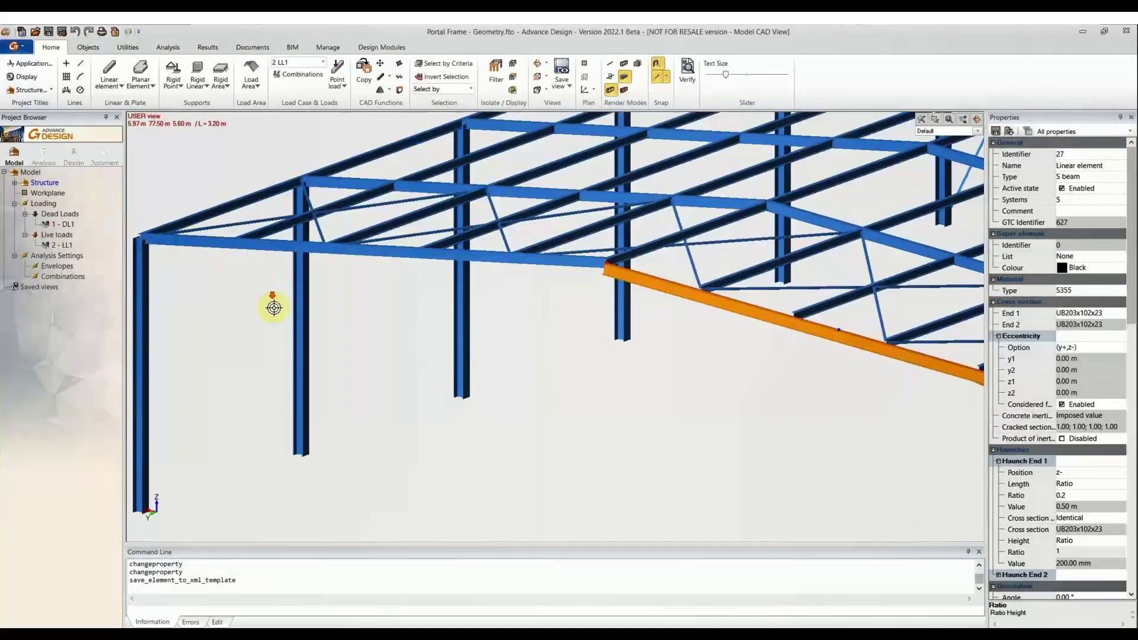
scroll(272, 310, down, 3)
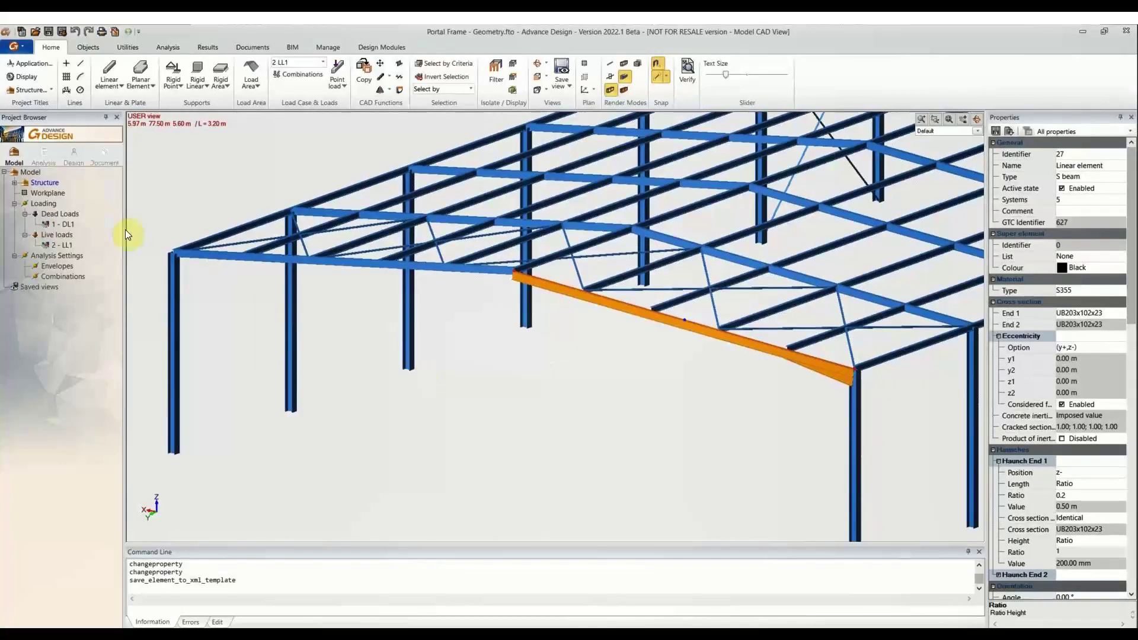
key(Escape)
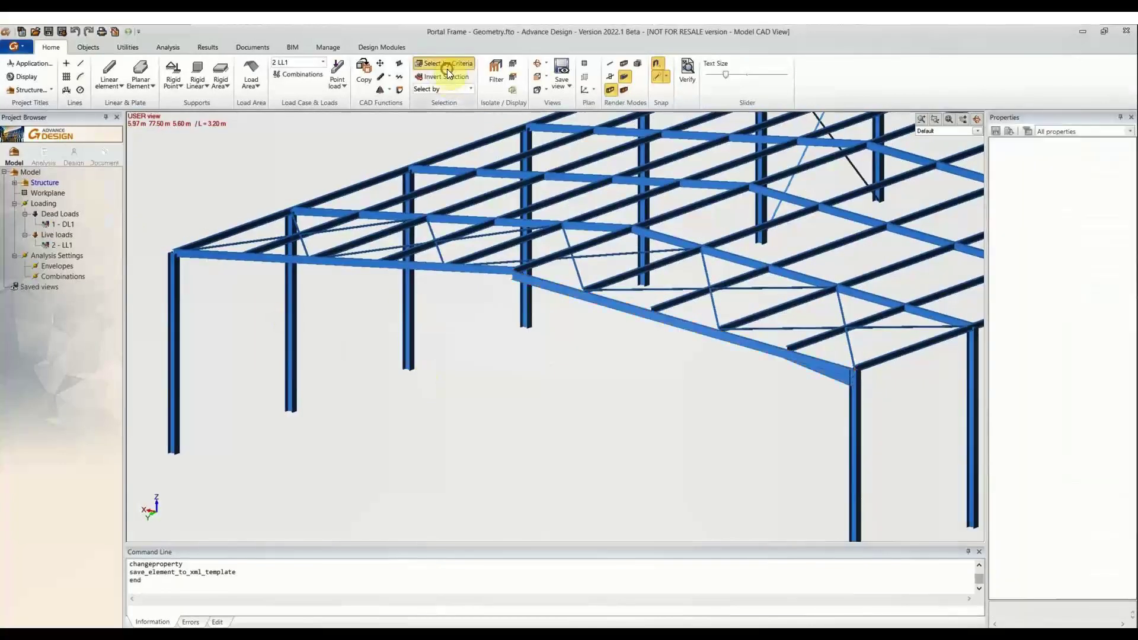
click(444, 64)
click(409, 211)
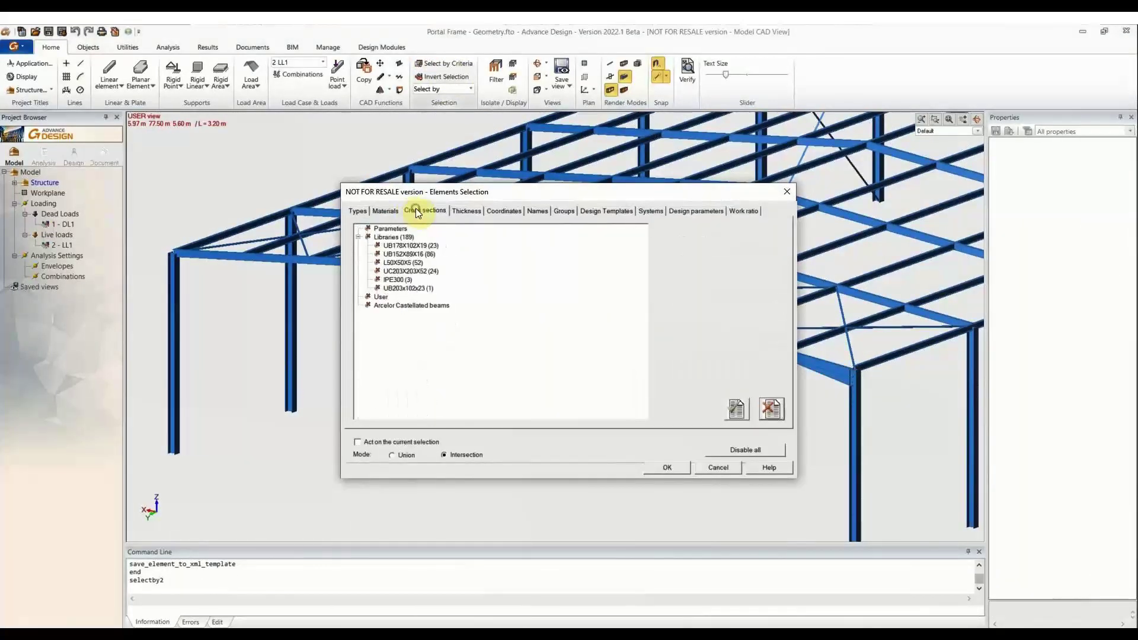
click(428, 247)
click(666, 468)
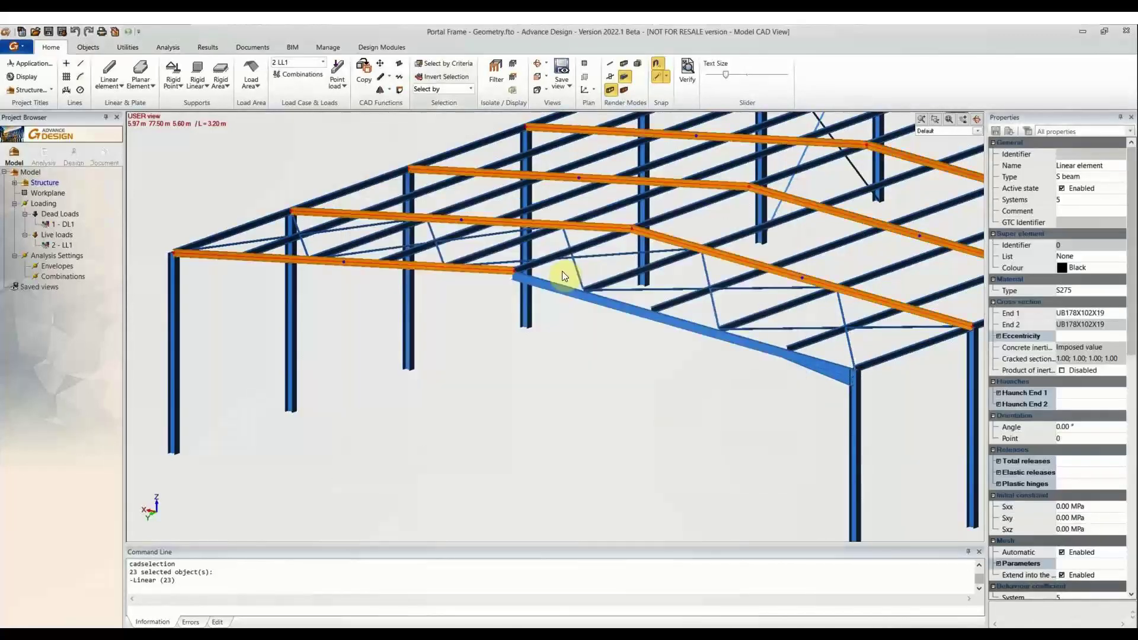
Step: Isolate the selected UB178X102X19 rafters so that only they are displayed
click(548, 74)
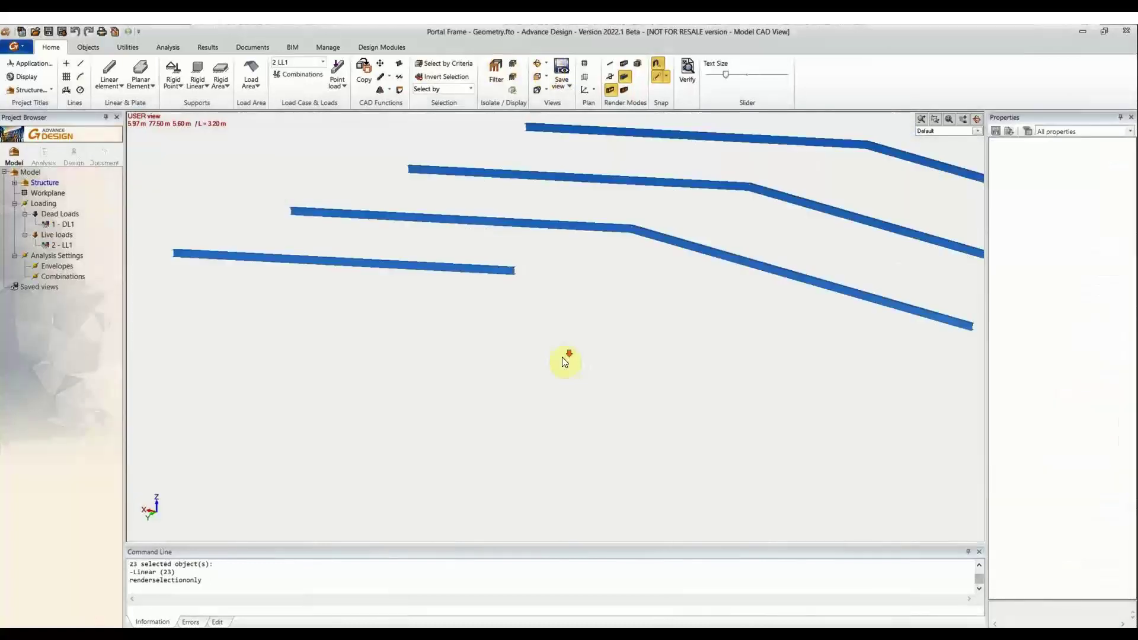
middle_drag(557, 351, 478, 371)
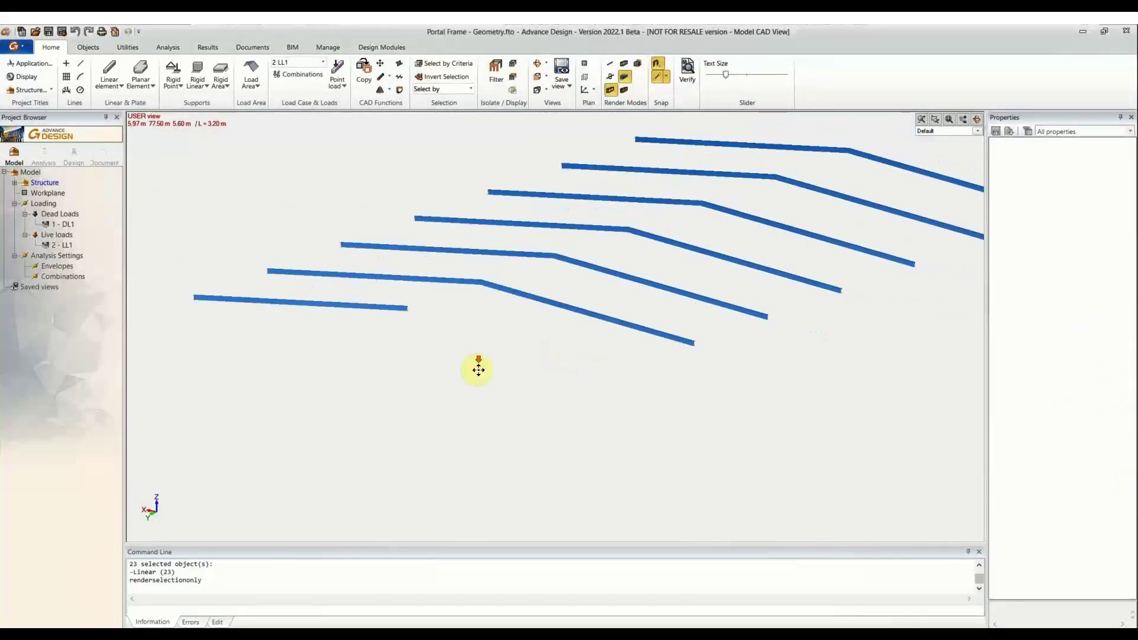
scroll(480, 372, down, 2)
scroll(481, 371, down, 1)
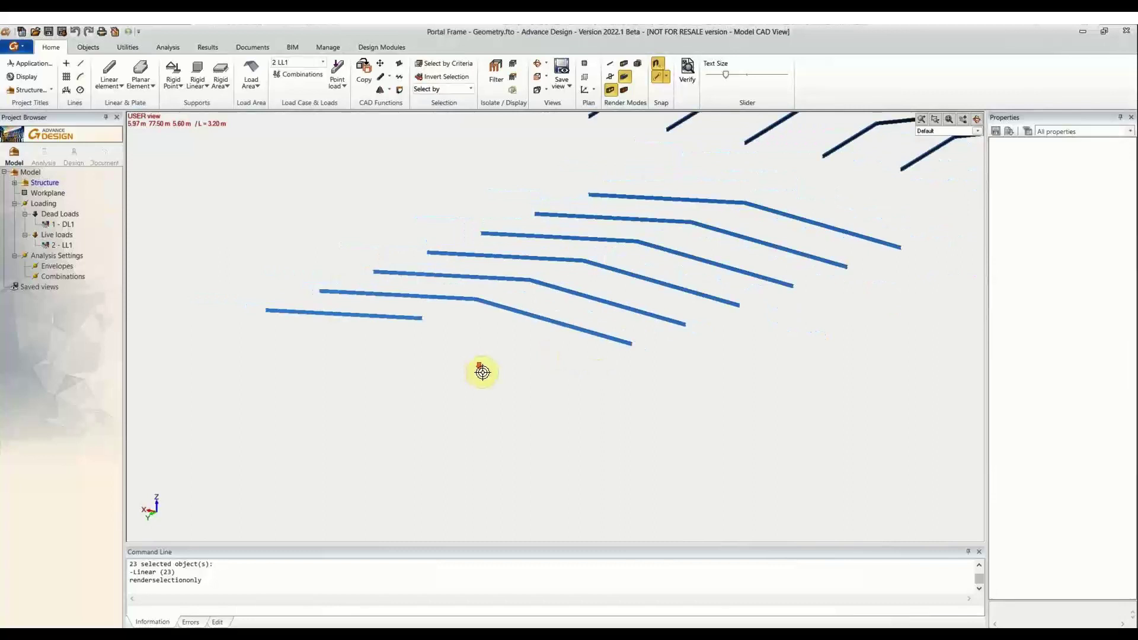
scroll(482, 373, down, 1)
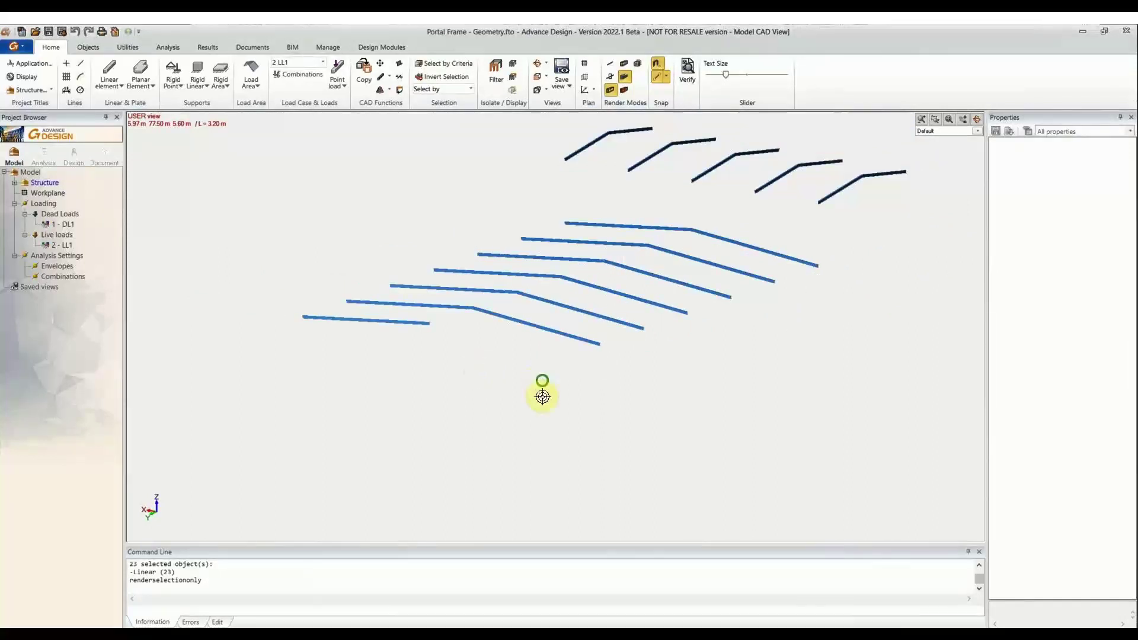
middle_drag(550, 377, 536, 385)
scroll(537, 385, up, 1)
Step: Select all the isolated rafters and load the properties file Linear element.xml onto them
key(ctrl+a)
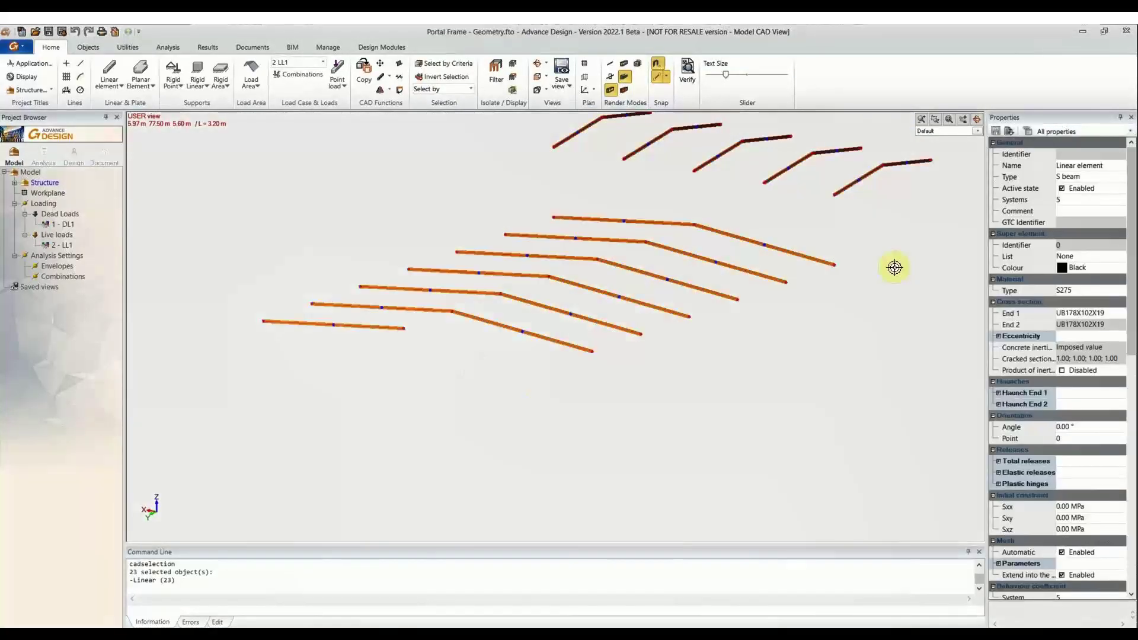
click(1011, 132)
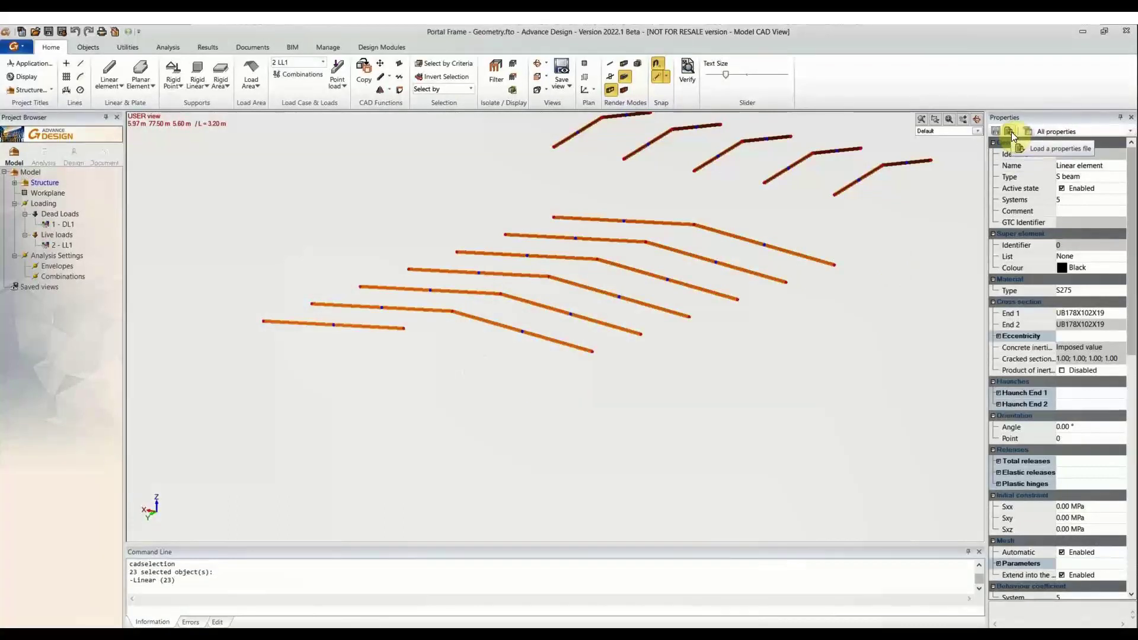
click(1012, 132)
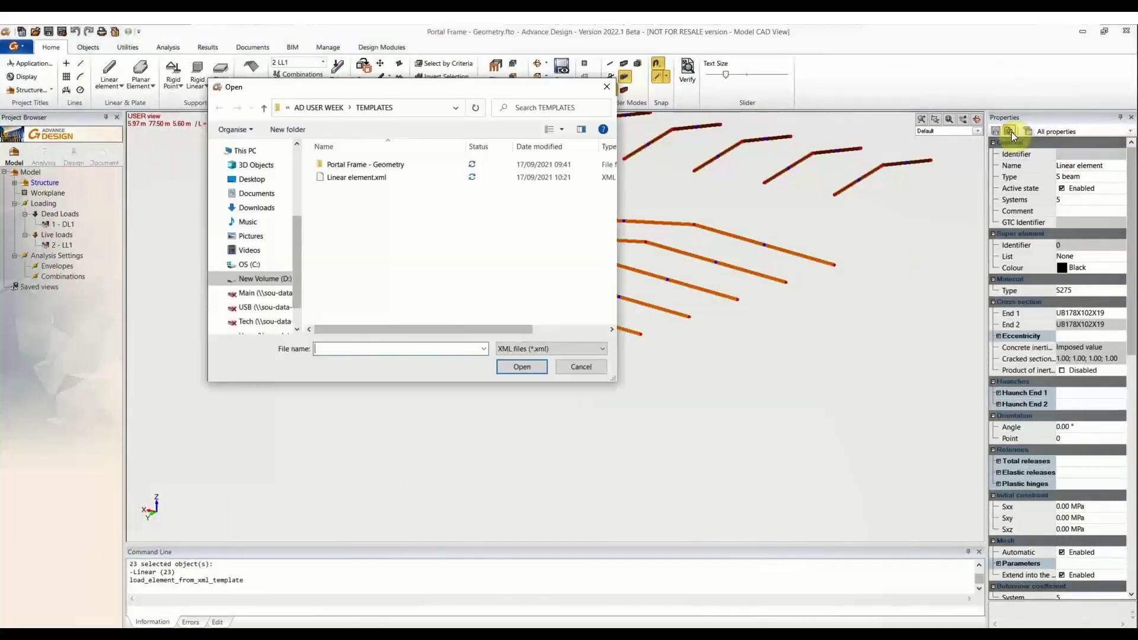
click(391, 177)
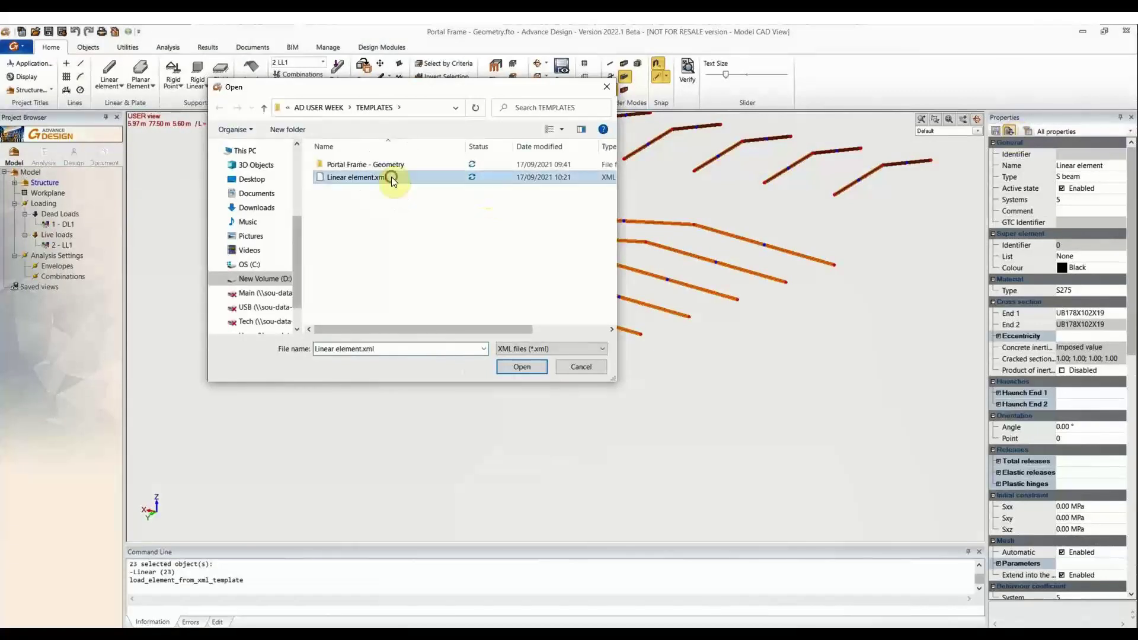
key(Return)
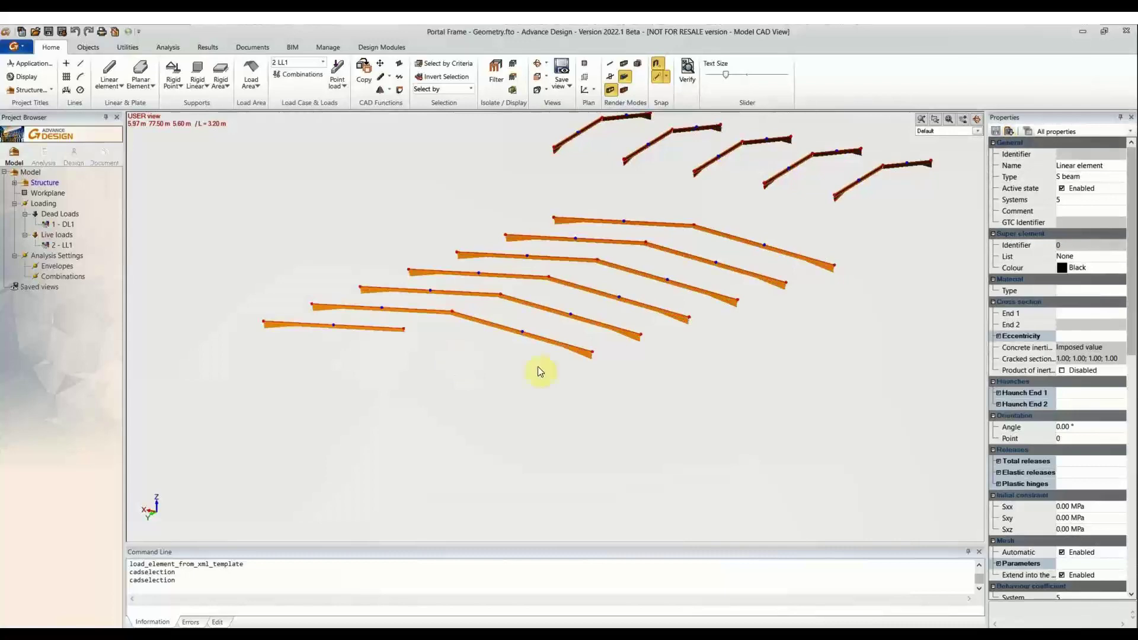
Step: Display the whole structure again and inspect the haunch at the gable rafter's eave end
scroll(551, 373, up, 3)
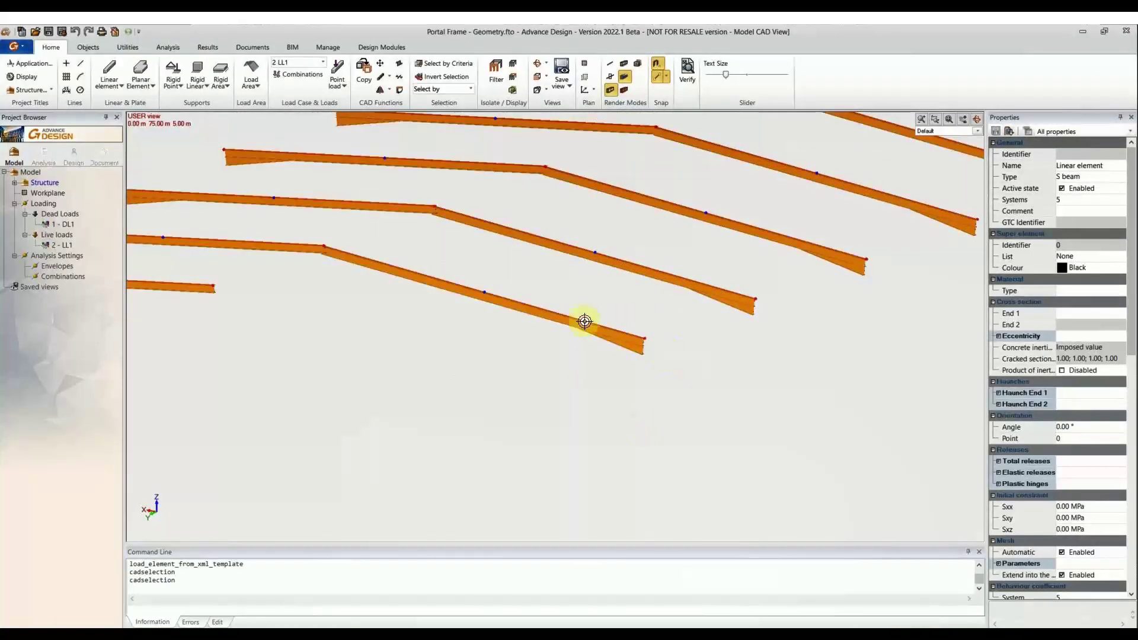
click(512, 64)
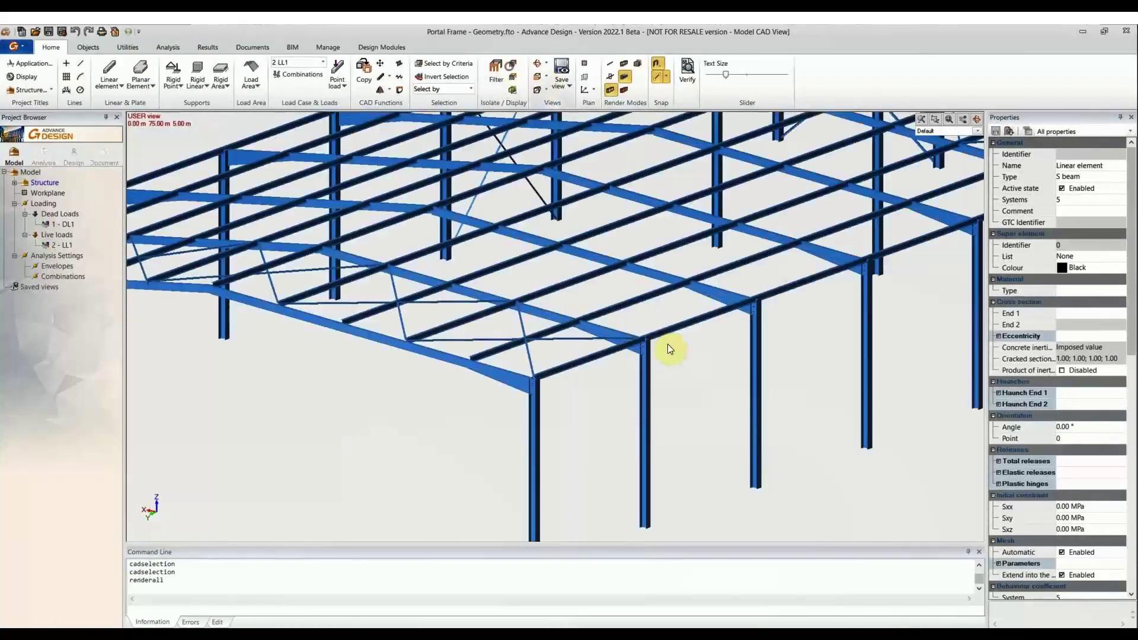
scroll(631, 409, down, 2)
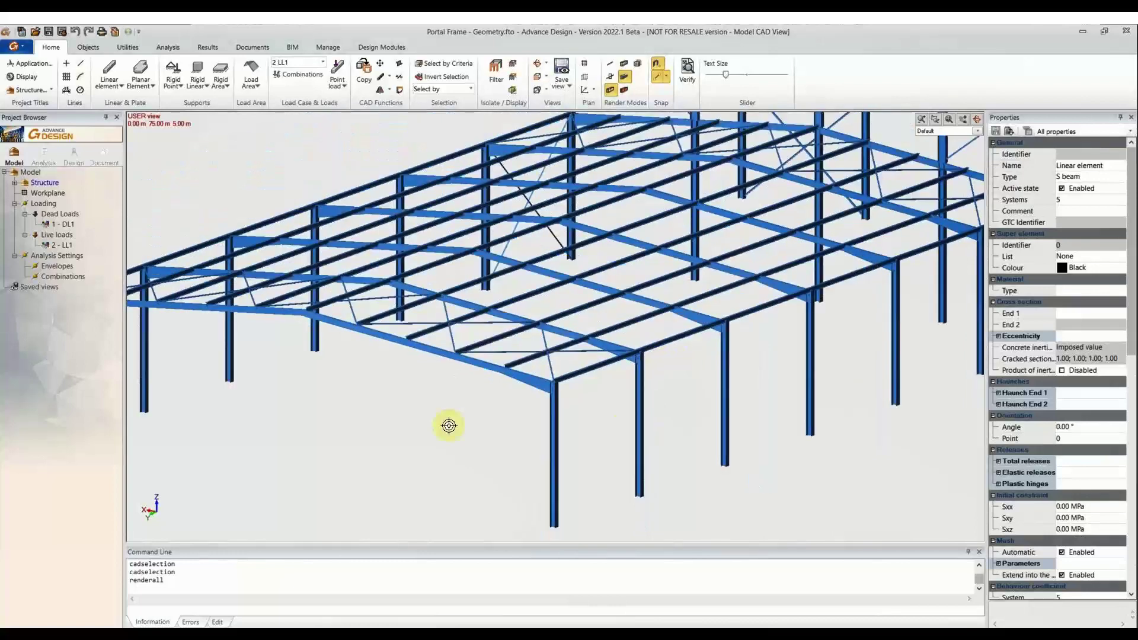
scroll(356, 338, up, 5)
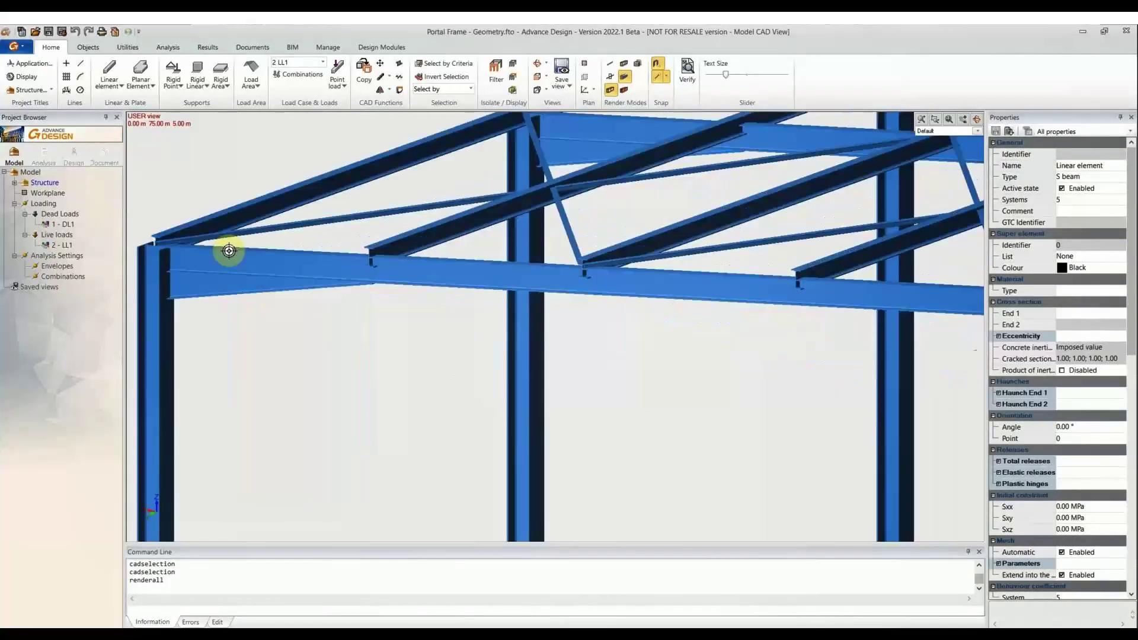
Step: Select the gable rafter and an interior frame's rafter in turn and check the material and cross section of each
click(455, 288)
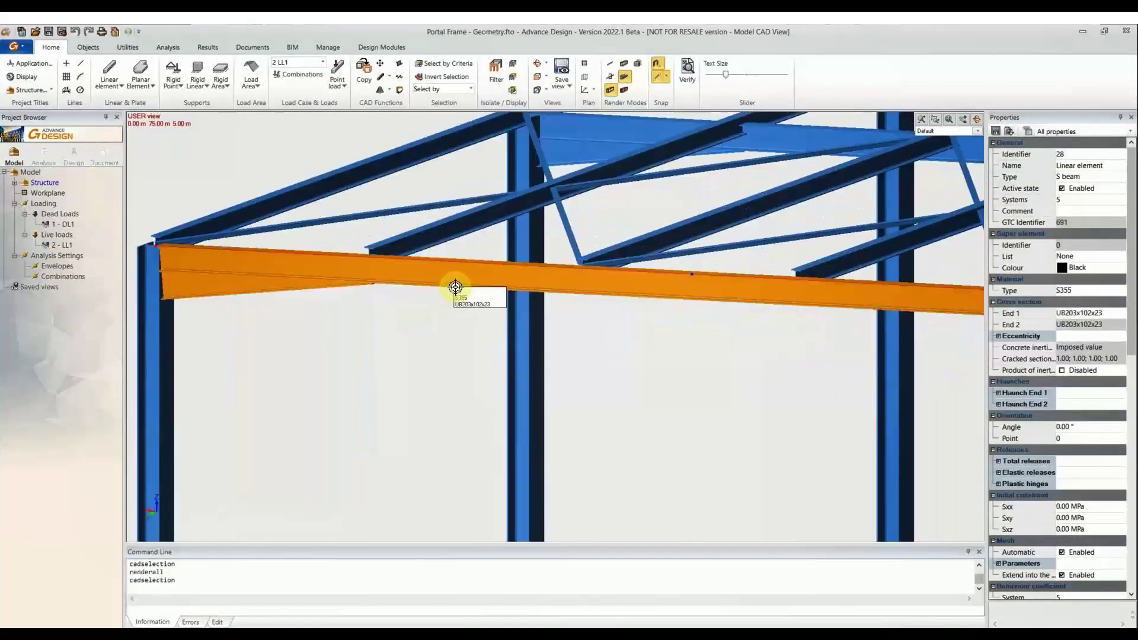
scroll(435, 363, down, 4)
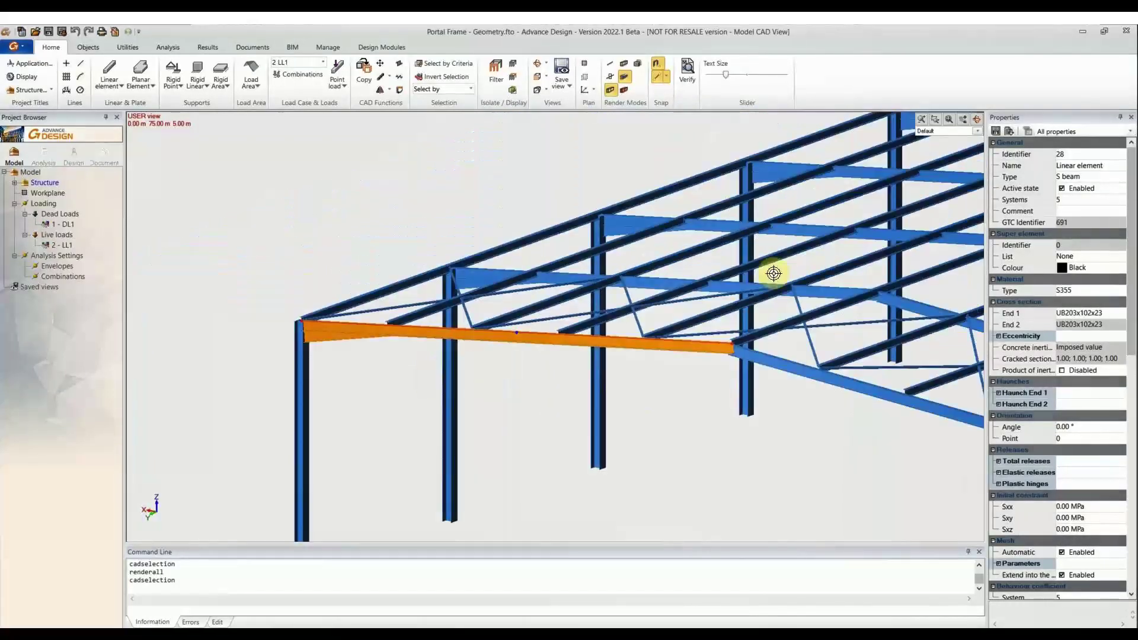
key(Escape)
click(804, 233)
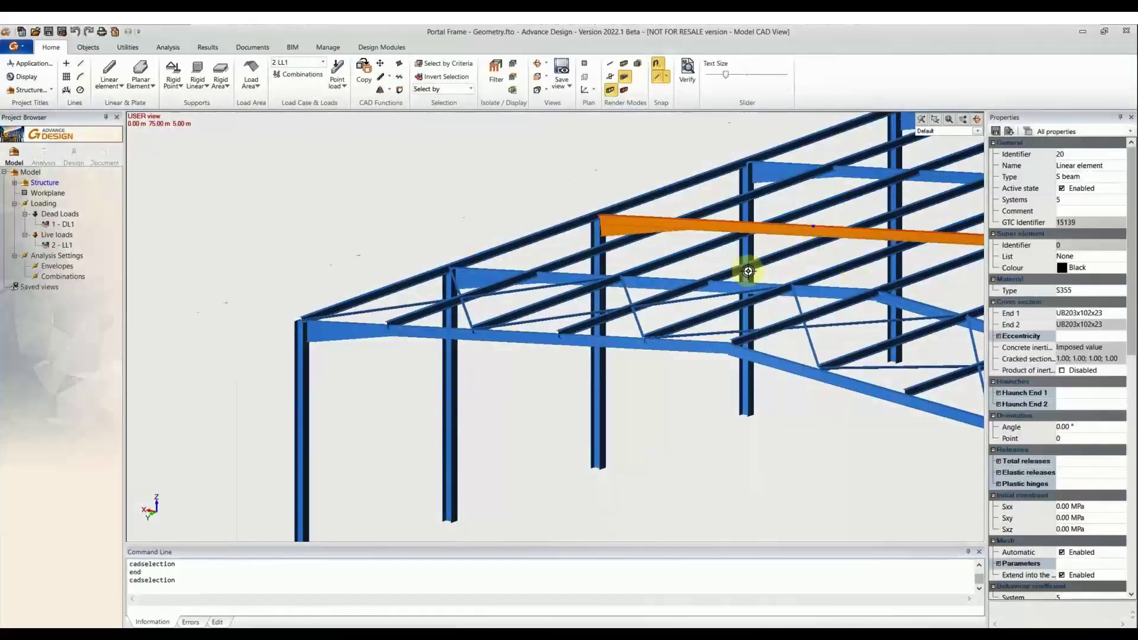
middle_drag(748, 271, 422, 332)
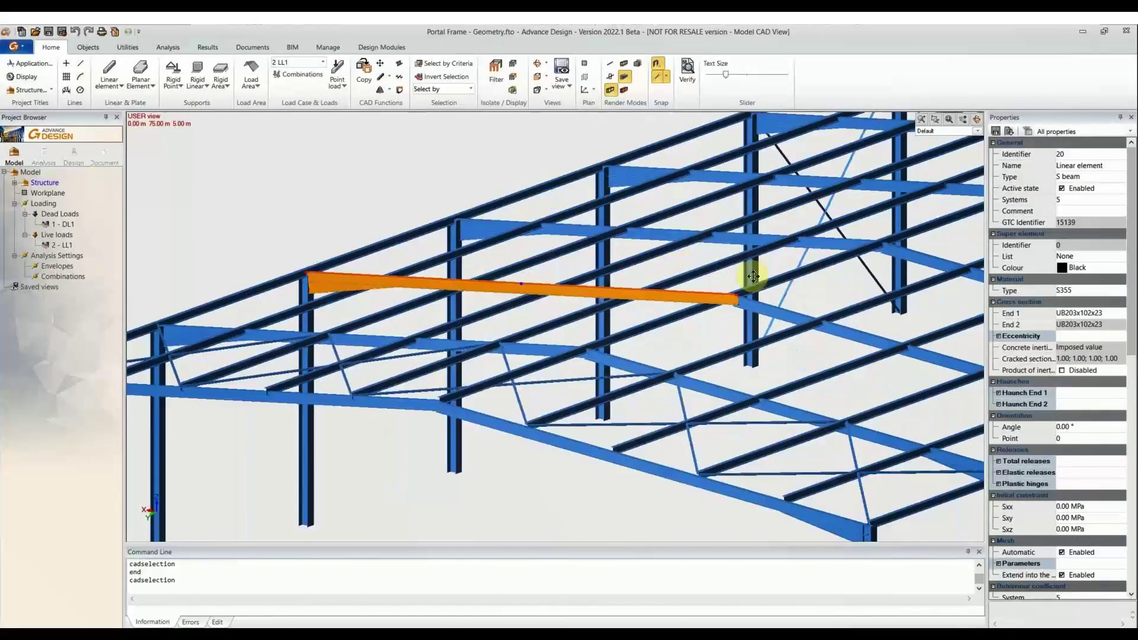
click(1076, 290)
click(1076, 312)
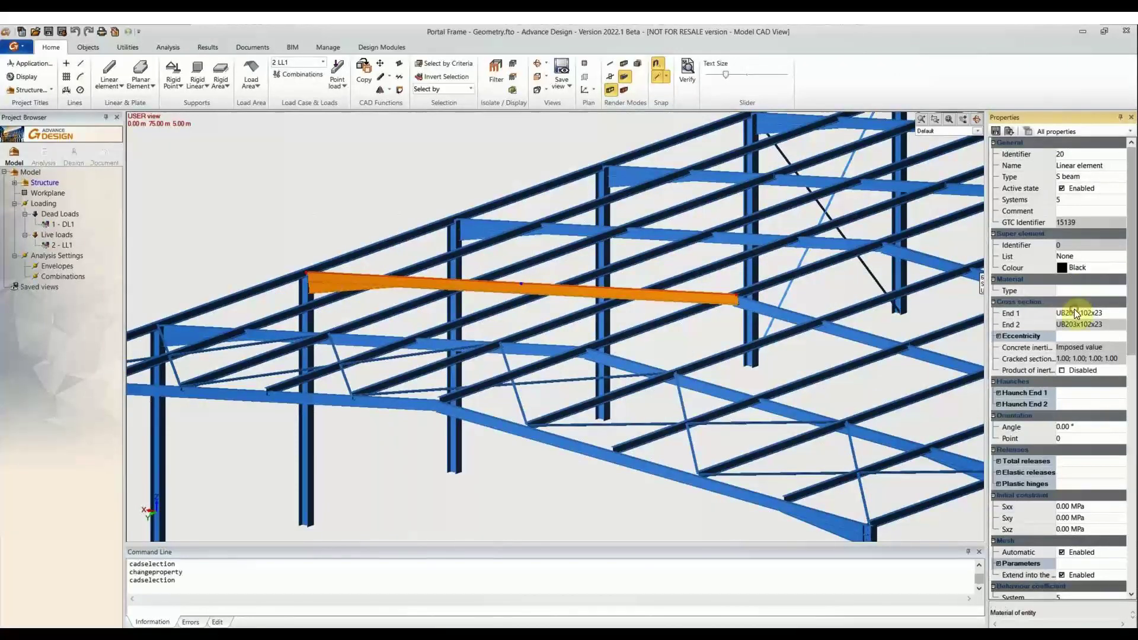
click(1076, 313)
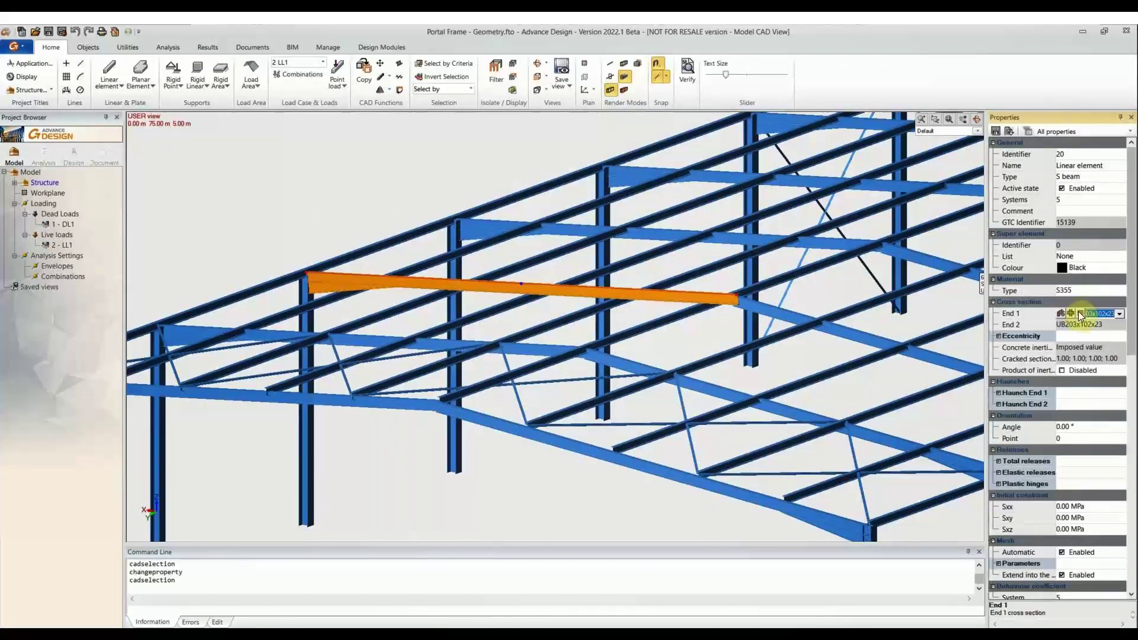
Step: Review the whole portal frame structure to compare the haunched rafters across all frames
scroll(665, 262, down, 5)
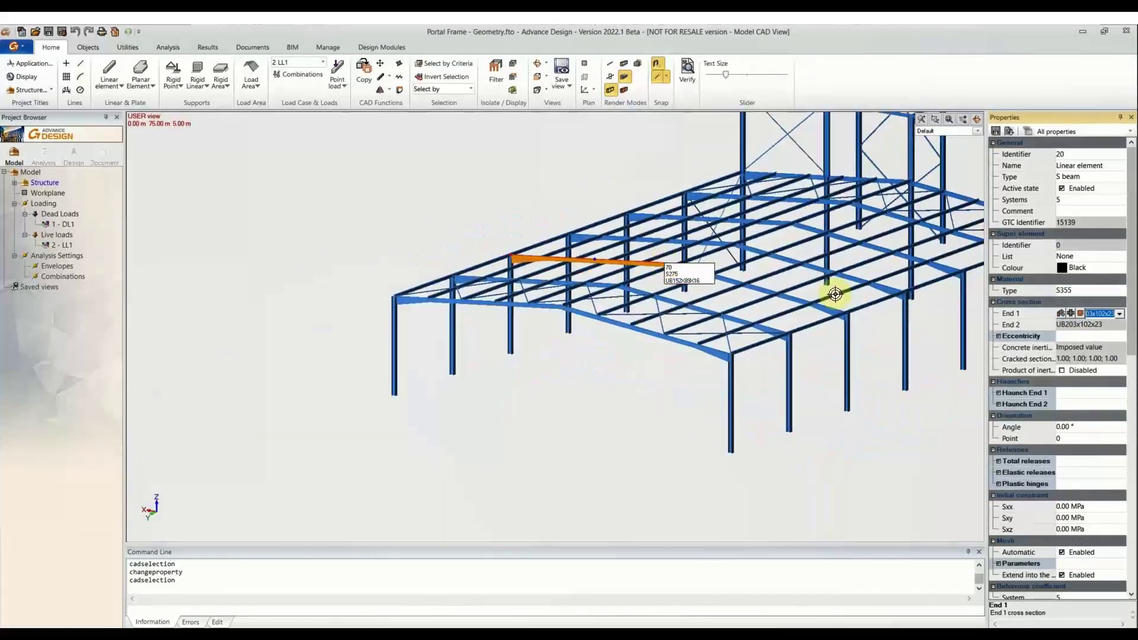
scroll(693, 381, down, 3)
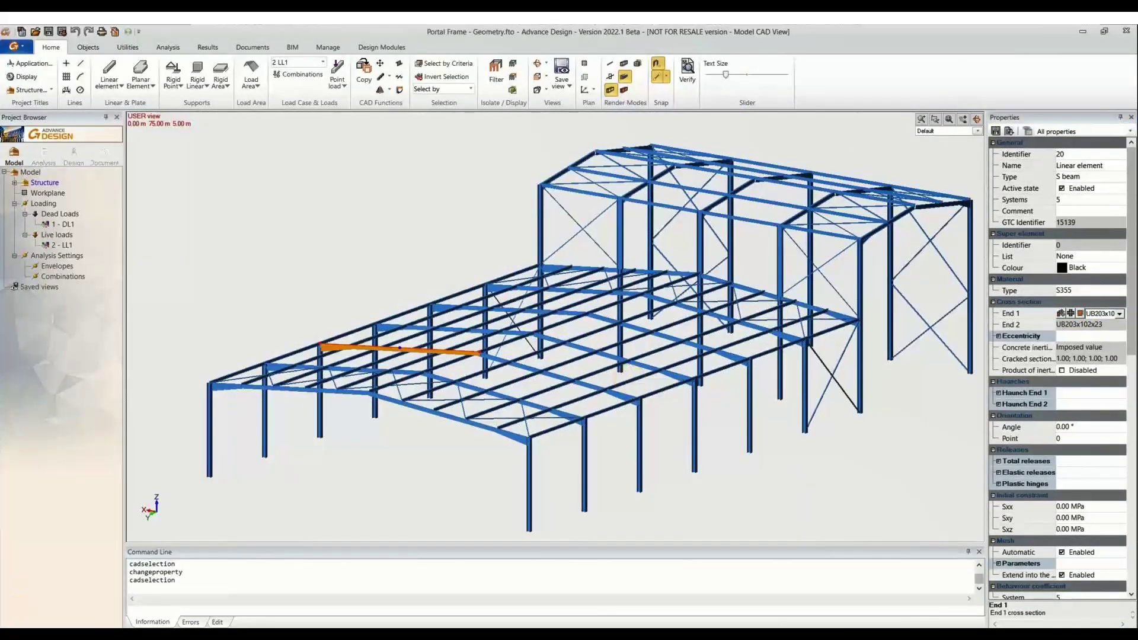
middle_drag(309, 207, 246, 192)
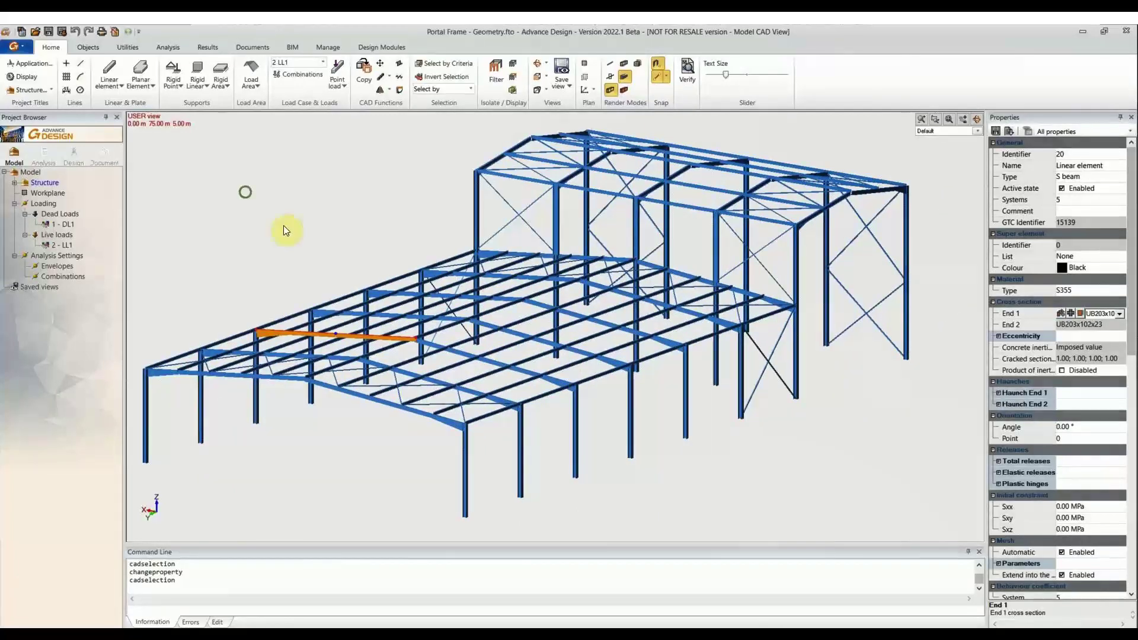
middle_drag(284, 230, 350, 217)
scroll(350, 216, down, 1)
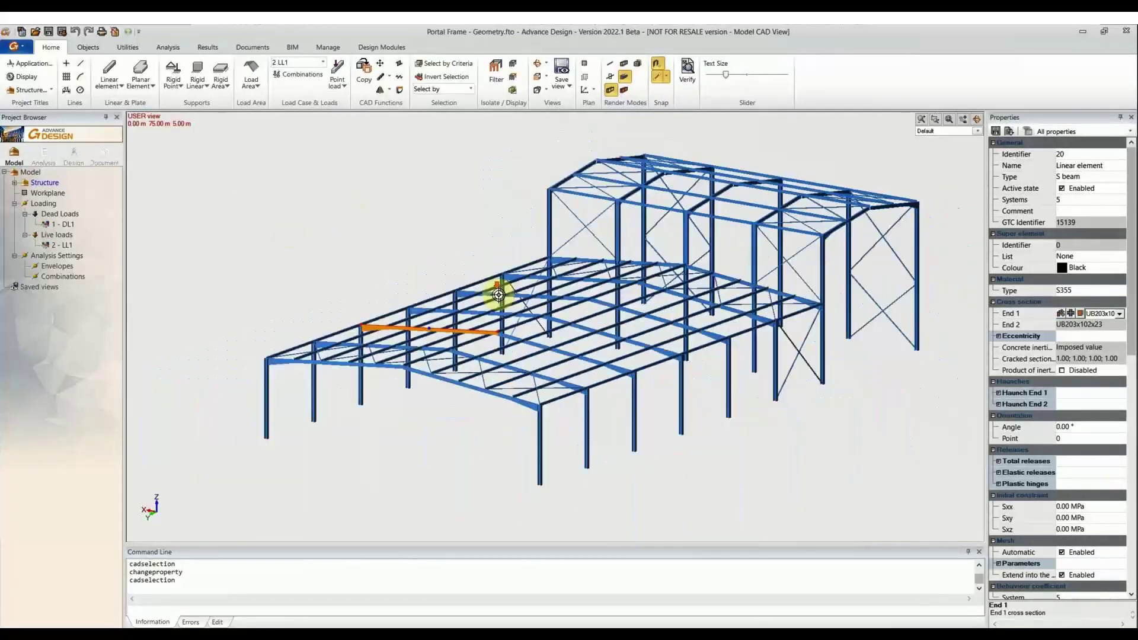
scroll(586, 356, up, 1)
scroll(754, 435, down, 1)
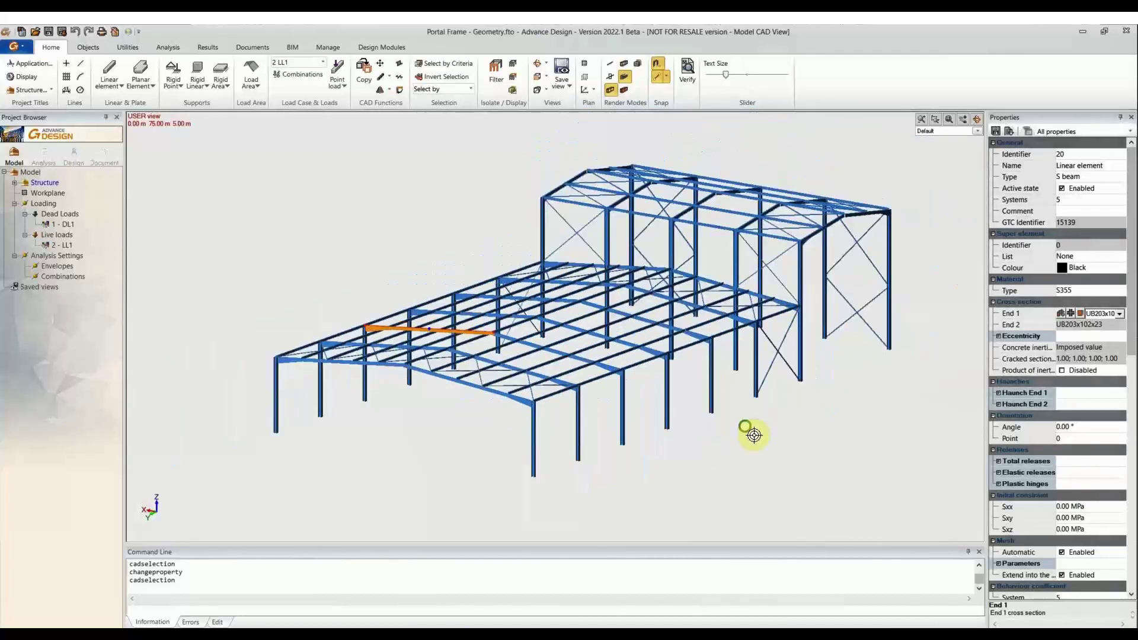
middle_drag(572, 439, 584, 407)
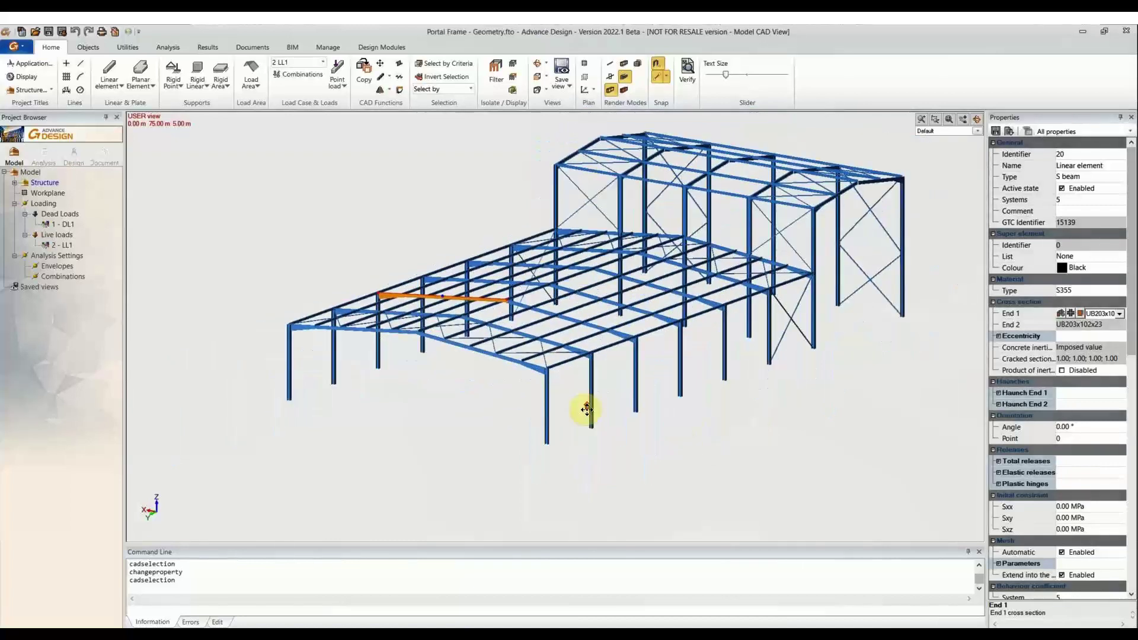
Step: Clear the selection, select the gable-bay purlin third in from the near eave, and review its design properties
scroll(588, 408, up, 3)
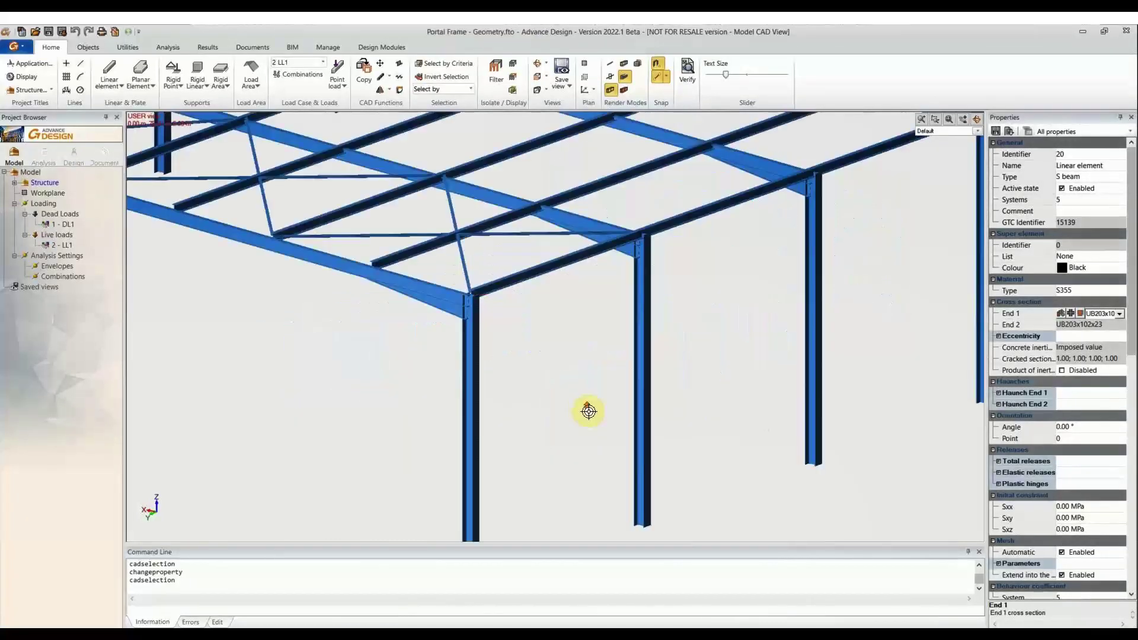
scroll(518, 394, up, 1)
scroll(528, 420, up, 1)
key(Escape)
middle_drag(528, 420, 343, 220)
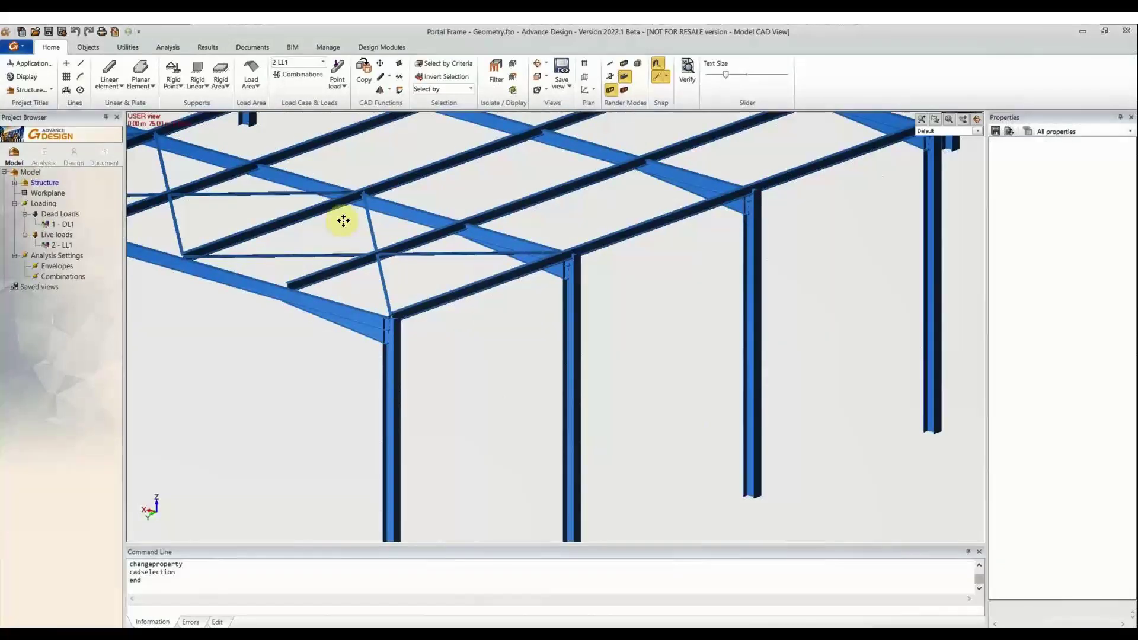
click(293, 225)
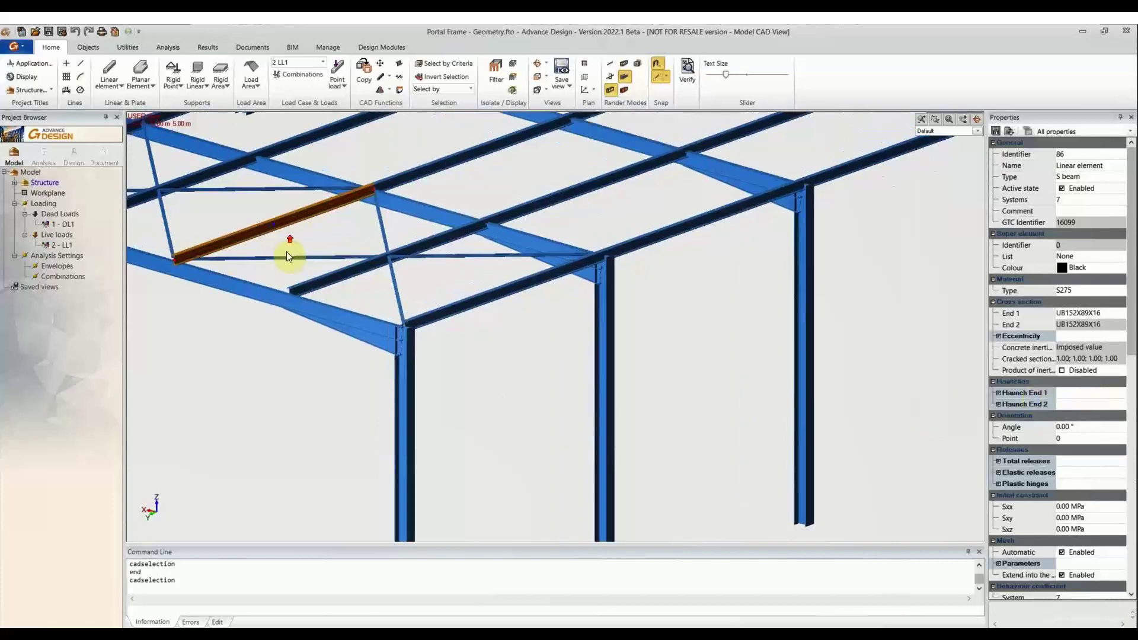
scroll(286, 251, up, 3)
scroll(979, 396, down, 10)
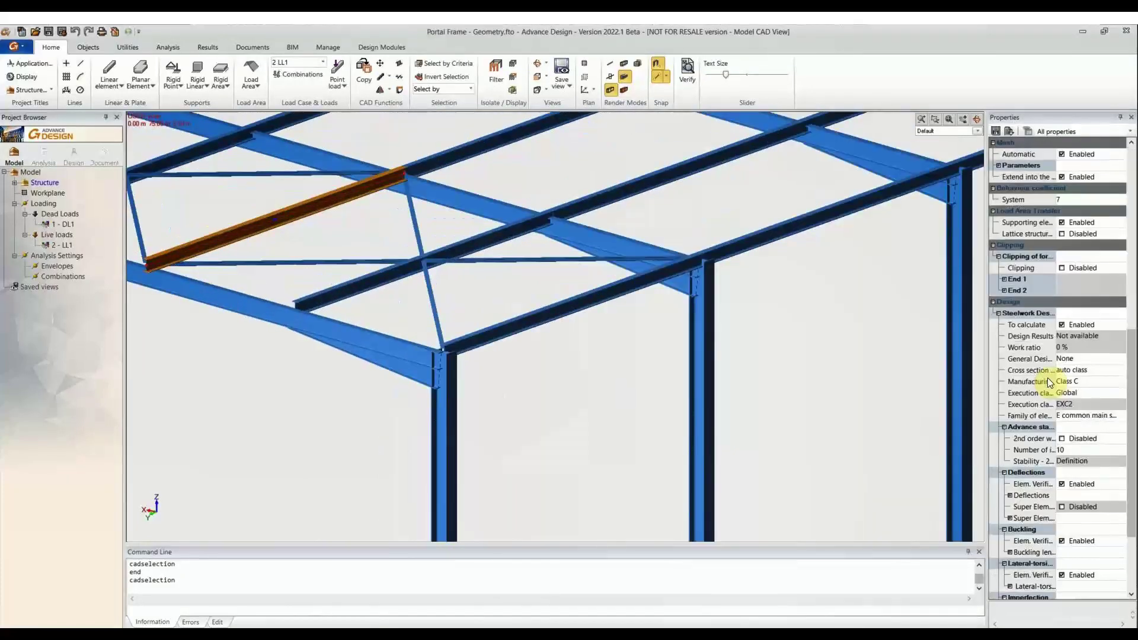
Step: Enable 2nd order with warping and imperfections in the purlin's advanced stability design settings
click(1019, 301)
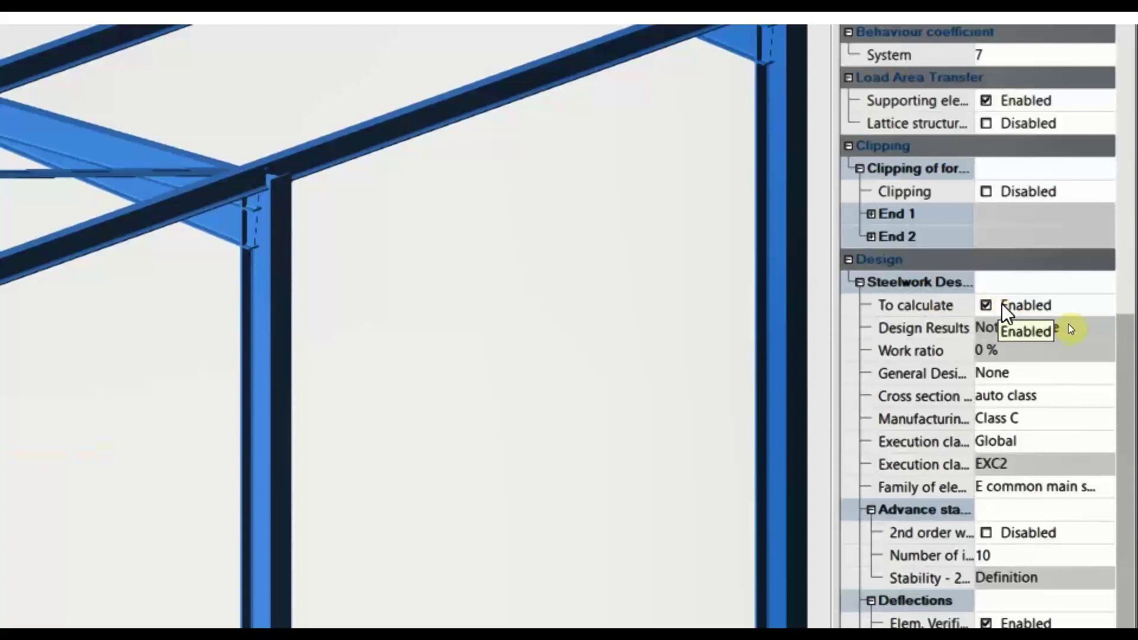
scroll(1022, 439, down, 2)
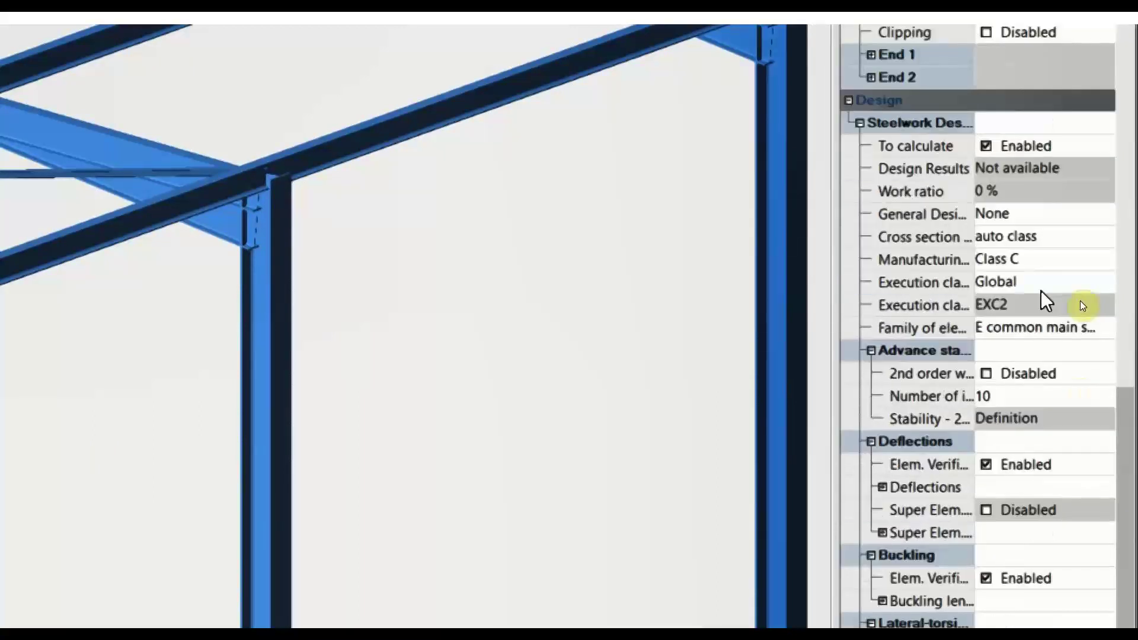
scroll(1067, 303, down, 1)
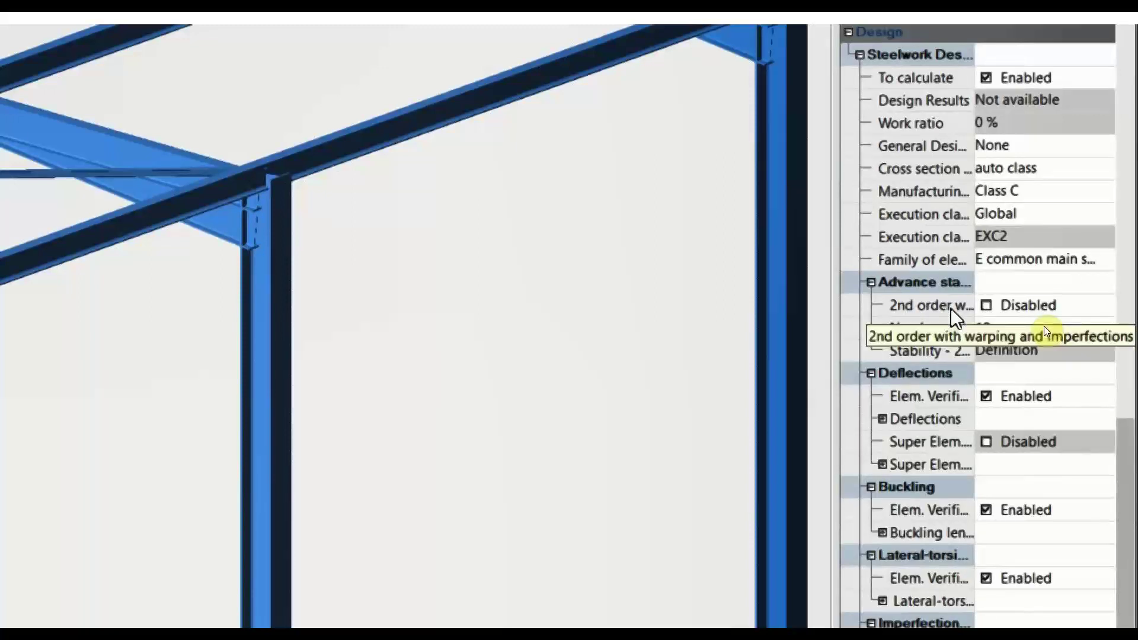
click(986, 305)
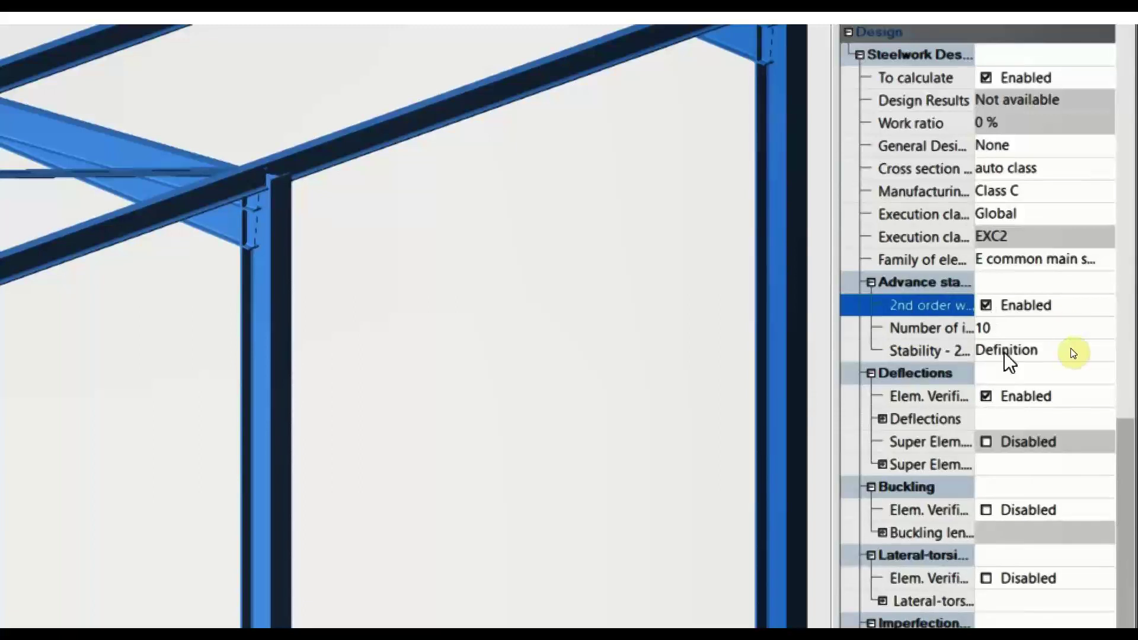
Step: Review the purlin's advanced stability definition, covering nodal springs, bedding, EC3 imperfections and loads offset
click(1070, 349)
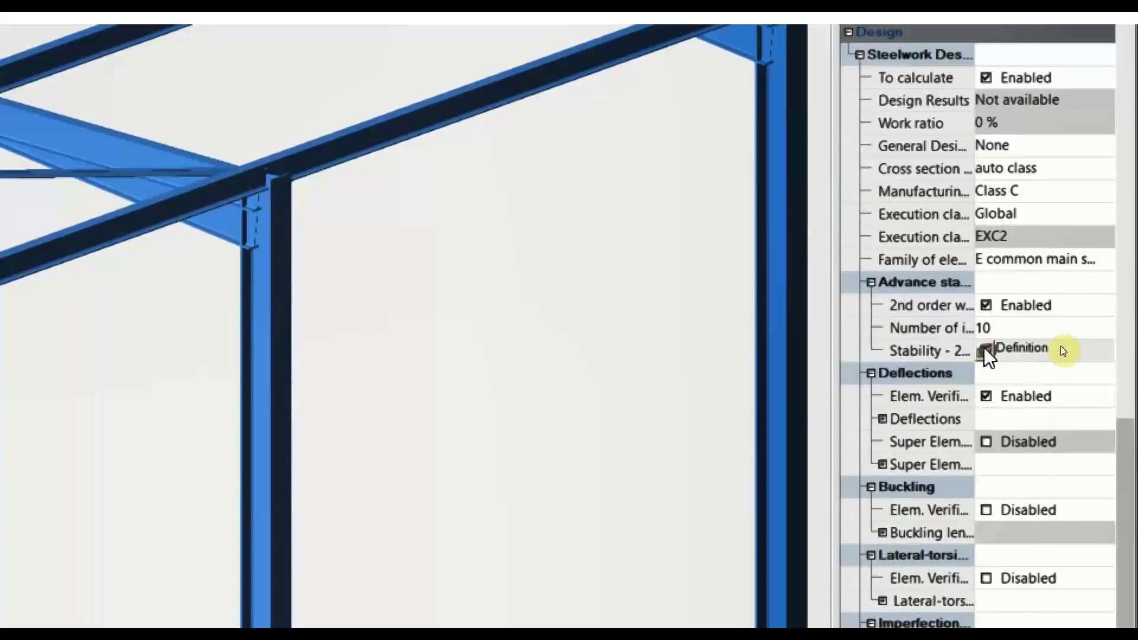
click(984, 350)
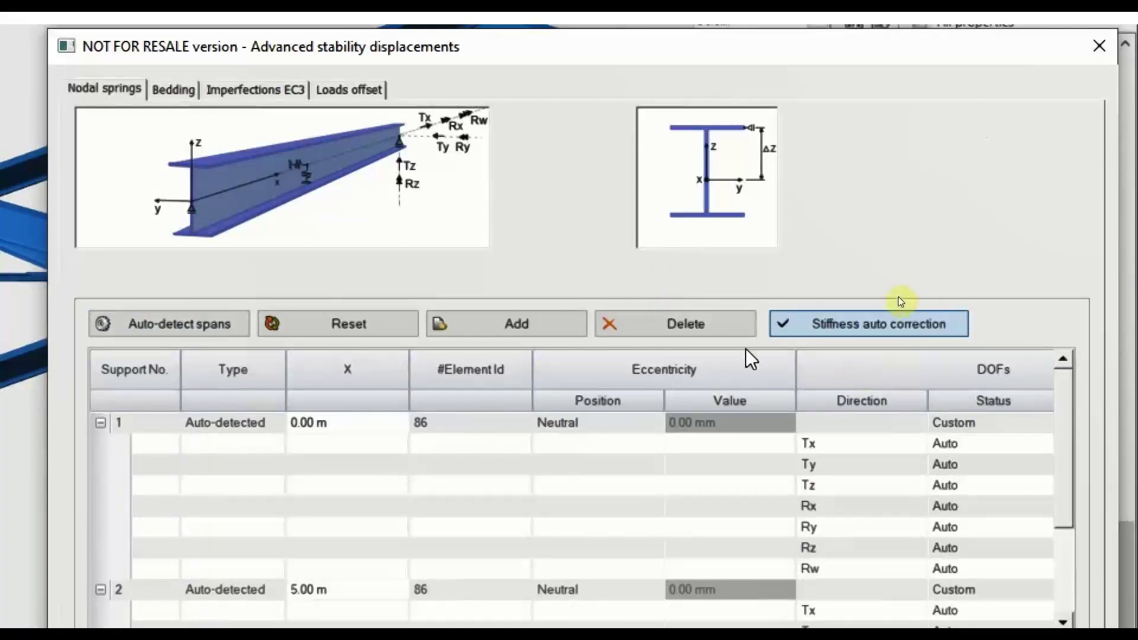
click(497, 320)
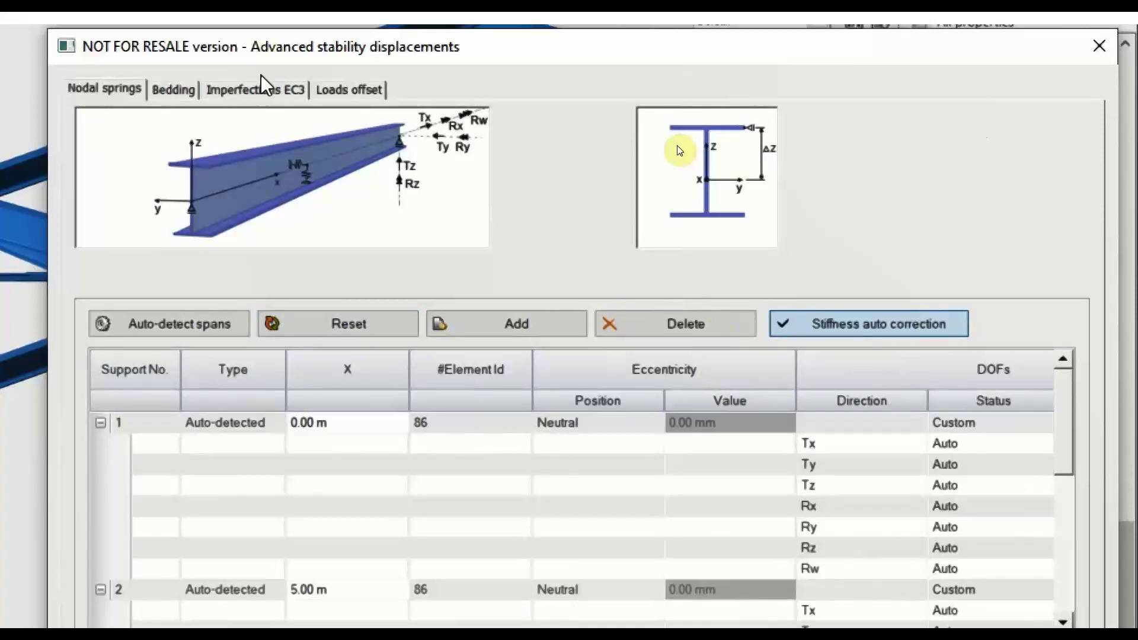
click(174, 90)
click(258, 121)
click(365, 122)
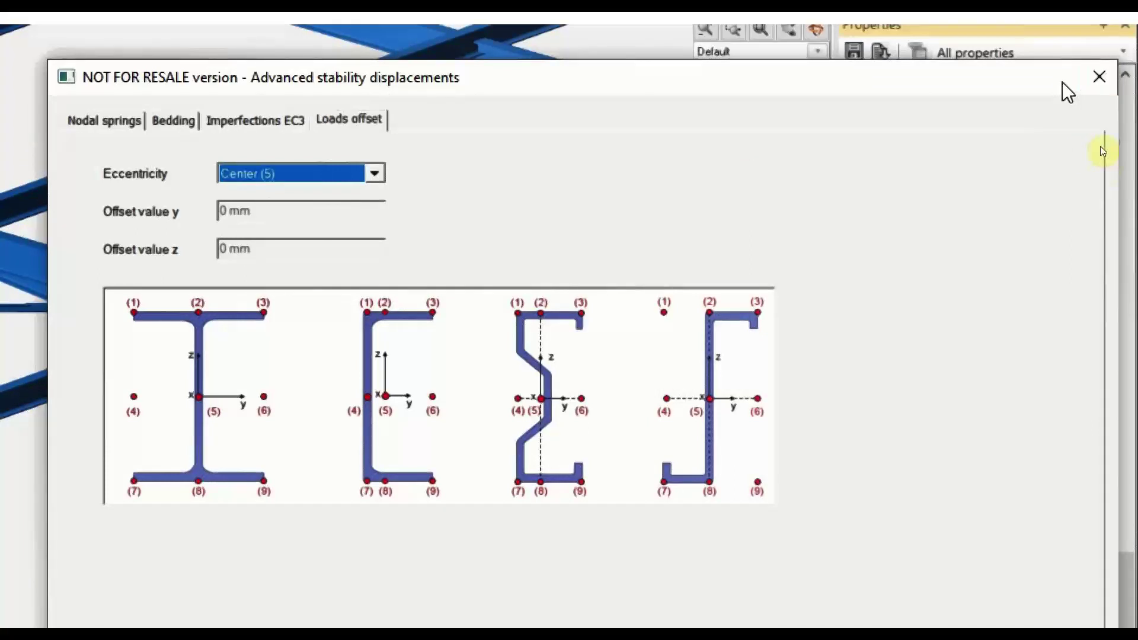
click(1098, 77)
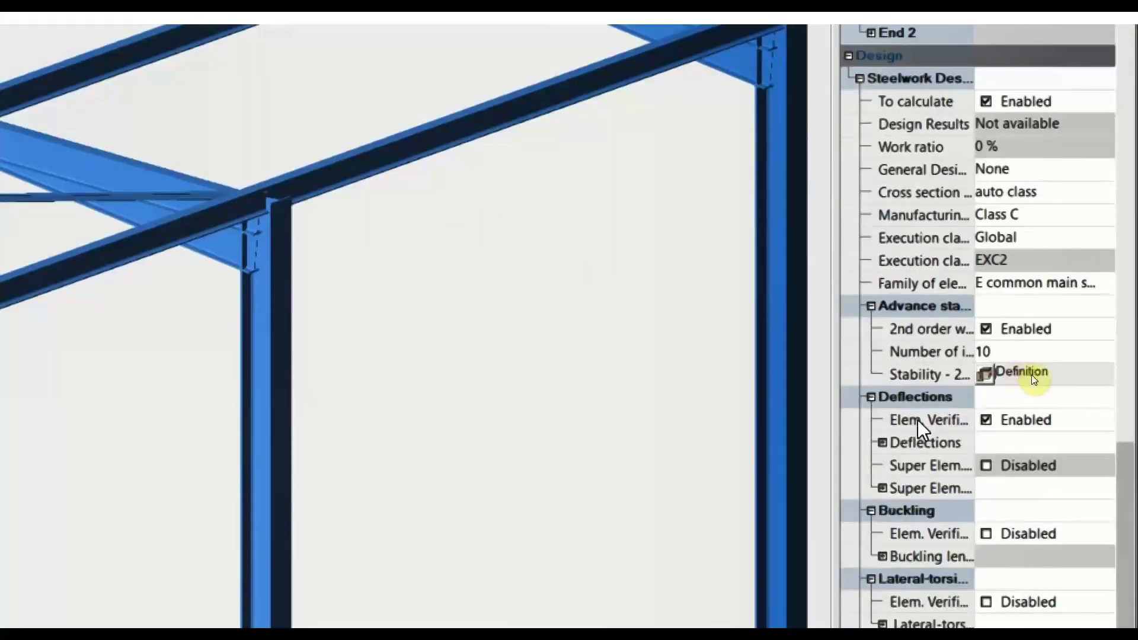
Step: Set the purlin's two allowable deflection limits to 400 and 250
click(1010, 379)
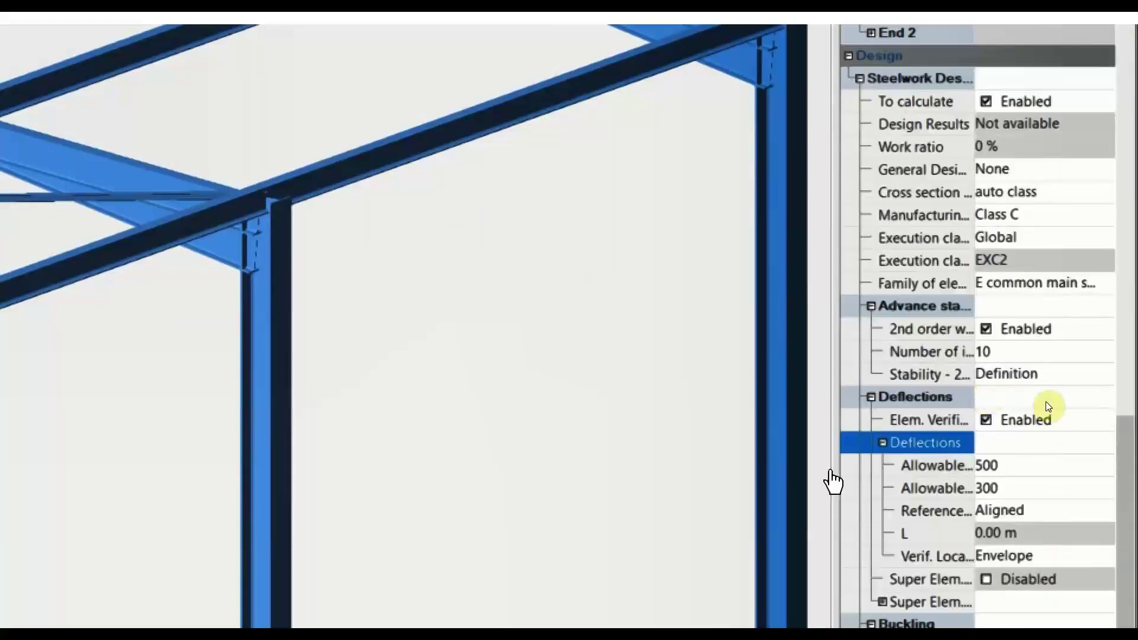
click(1007, 466)
click(1008, 466)
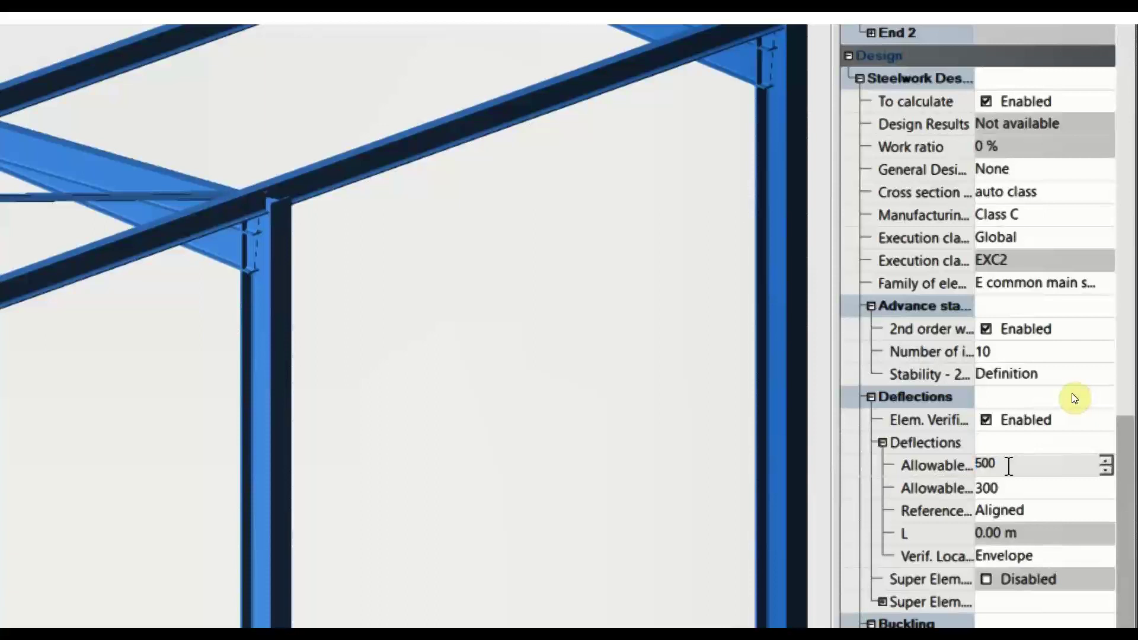
drag(1009, 466, 930, 464)
text(400)
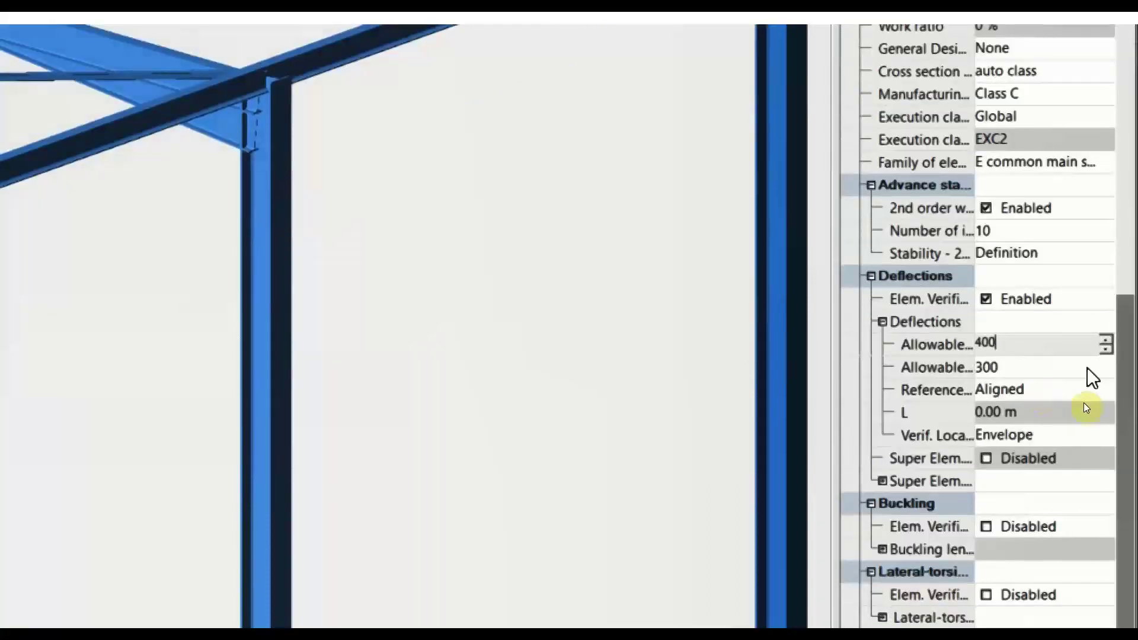
click(1028, 366)
text(250)
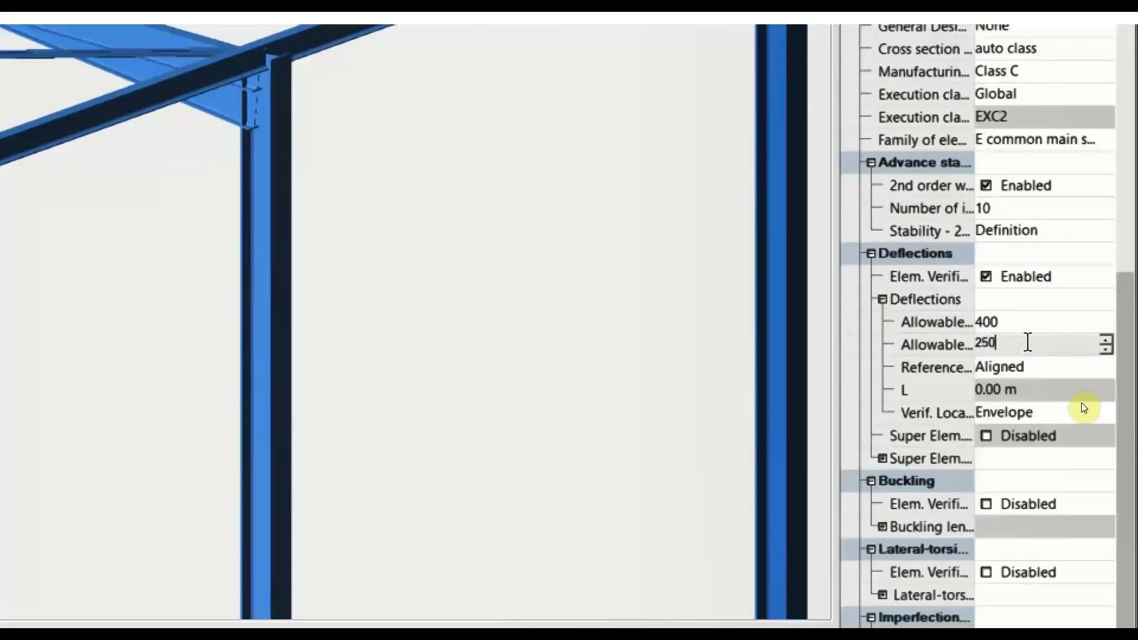
click(1045, 321)
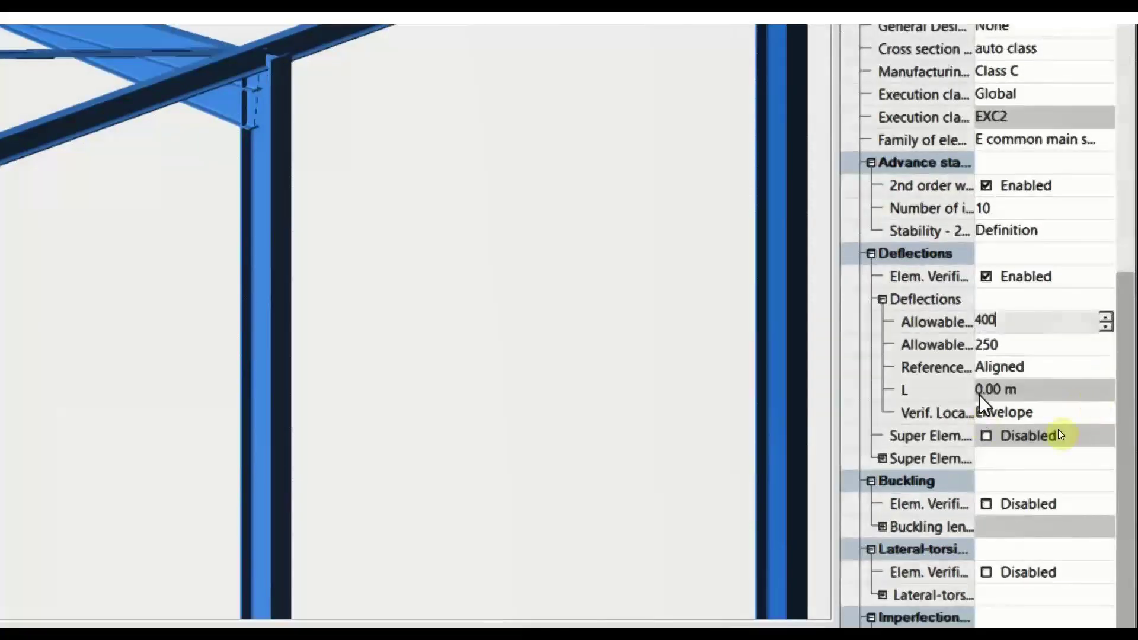
Step: Enable the purlin's lateral-torsional buckling verification
scroll(1061, 463, down, 2)
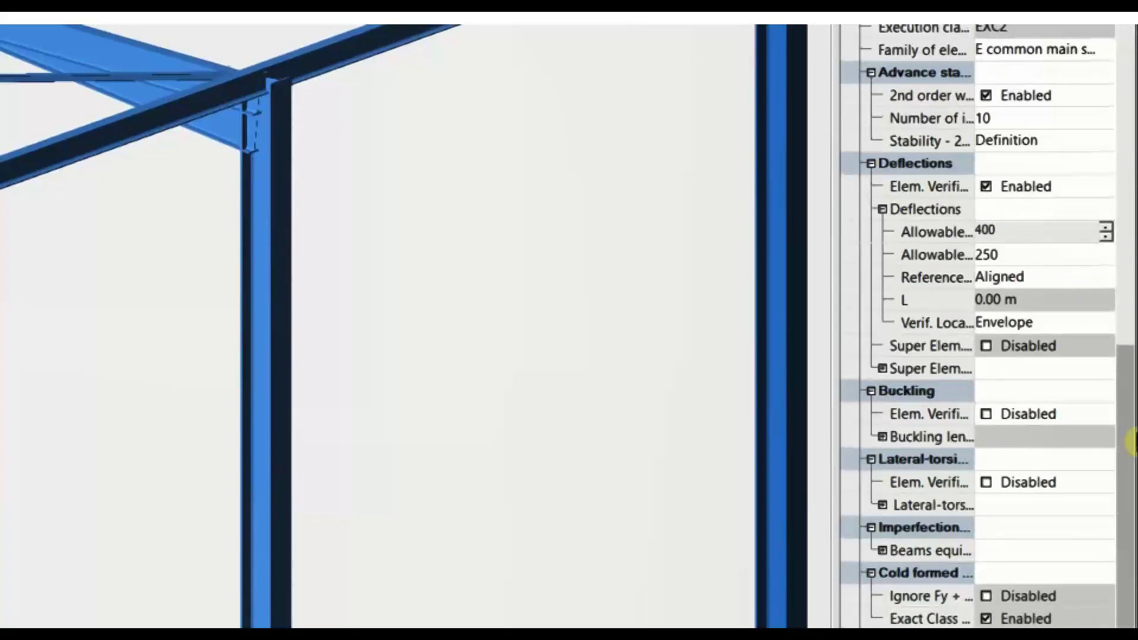
click(881, 504)
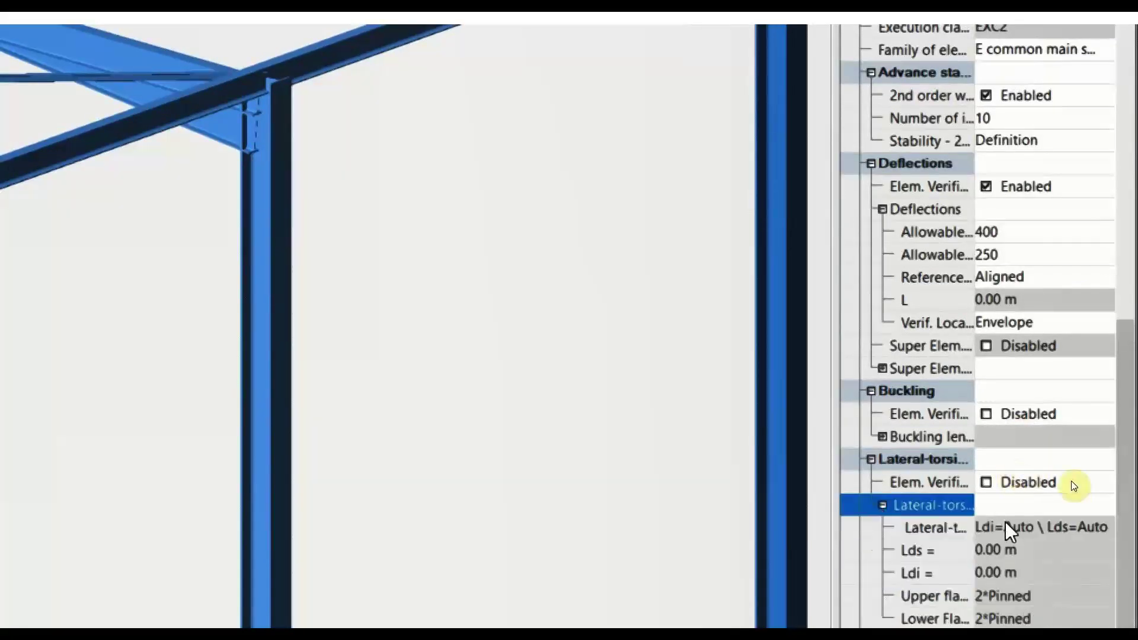
click(986, 482)
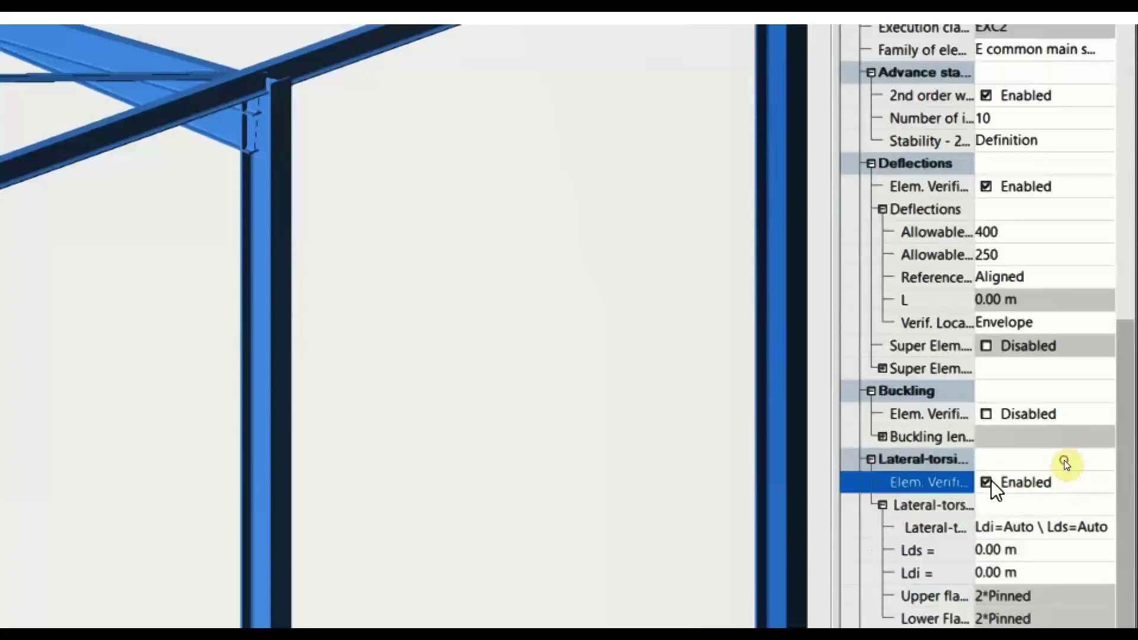
Step: Examine the purlin's lateral-torsional buckling definition, covering the upper flange restraints and the available restraint types
click(985, 527)
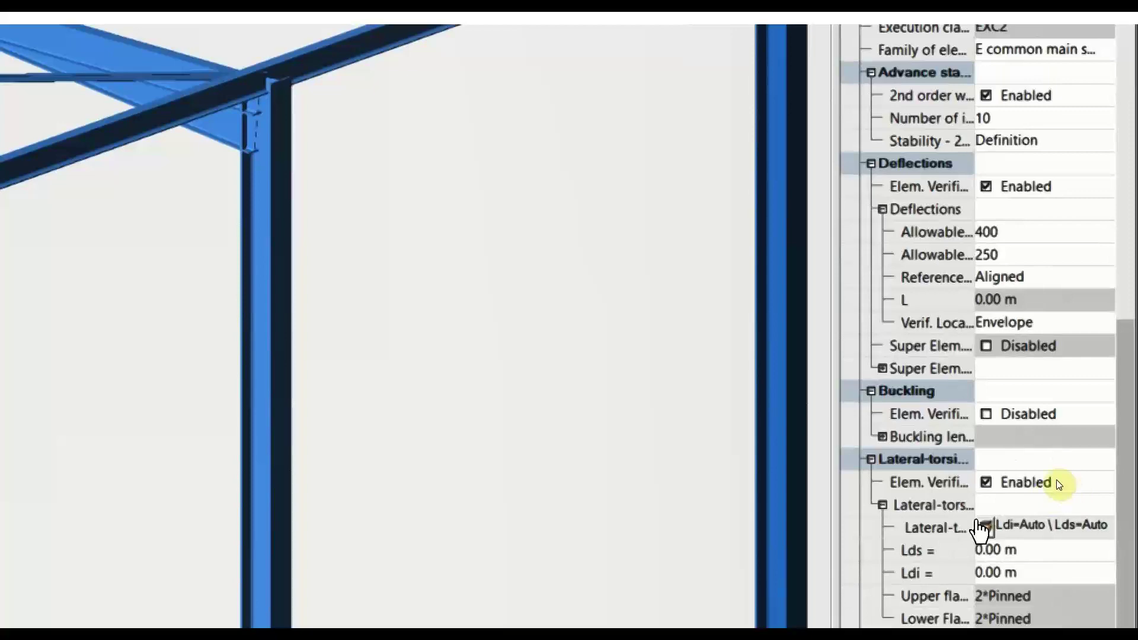
click(982, 527)
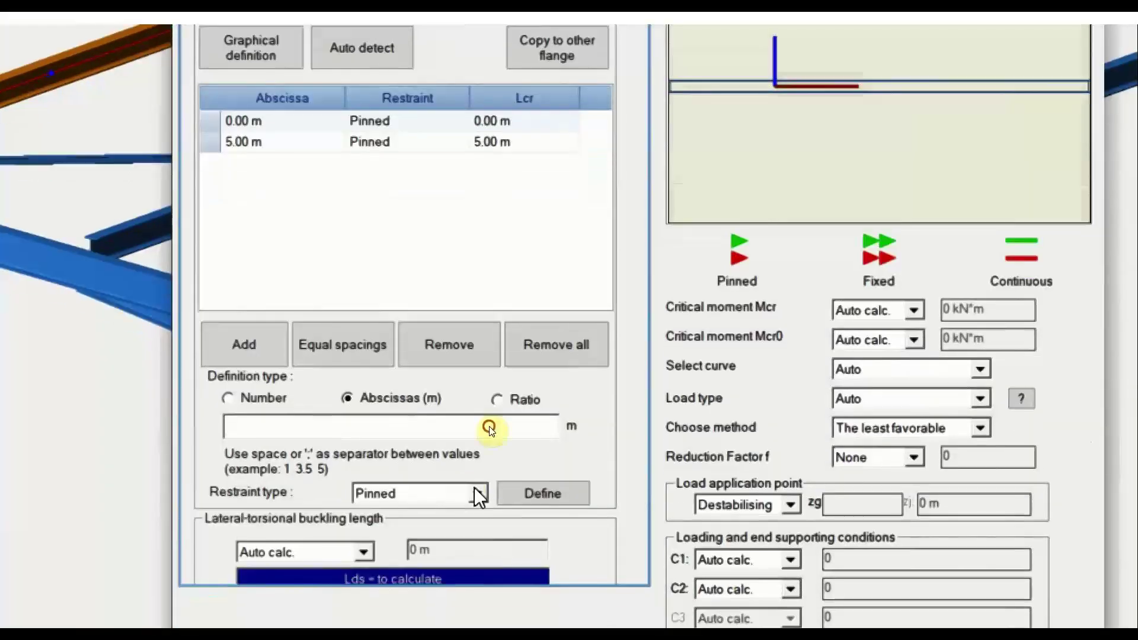
click(477, 542)
click(462, 513)
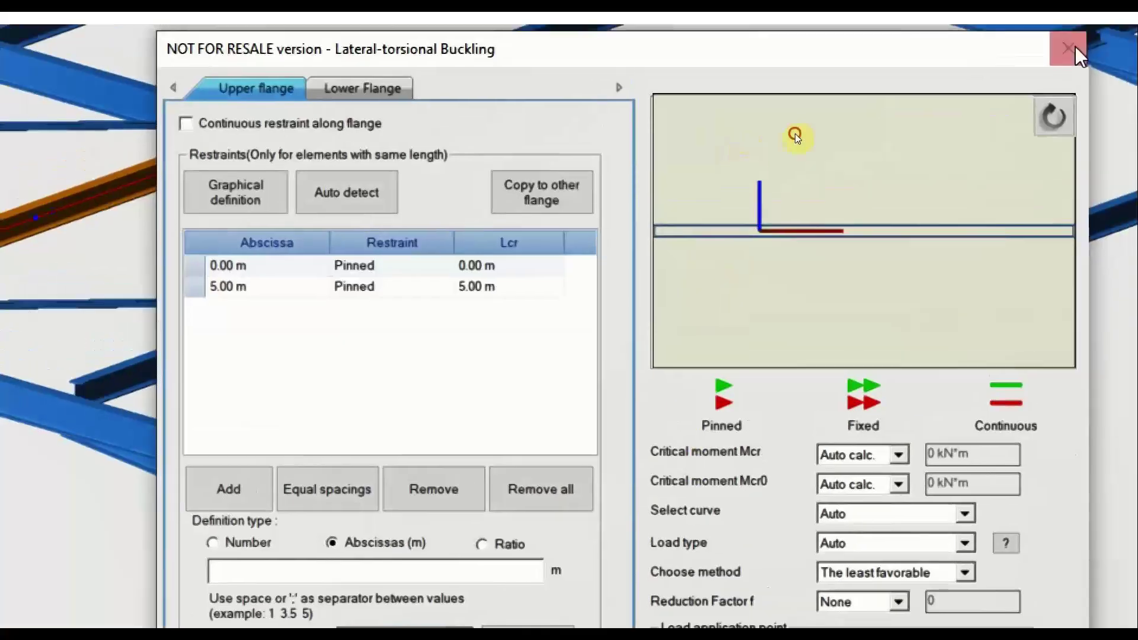
click(1069, 49)
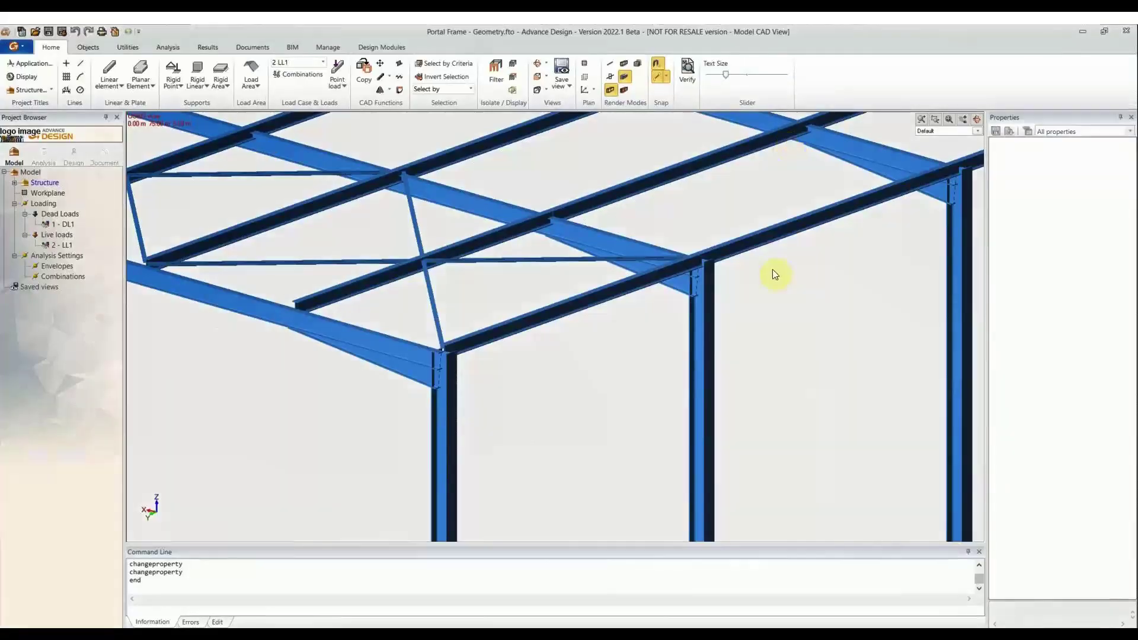
Step: Open the design template description for the model's element families
click(1051, 121)
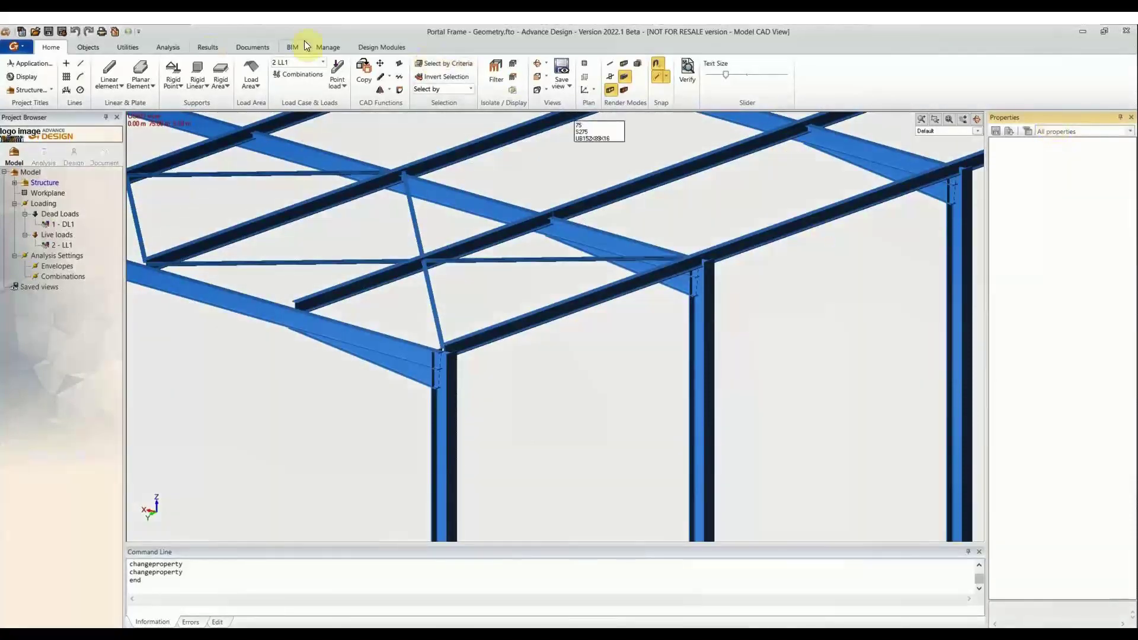
click(128, 48)
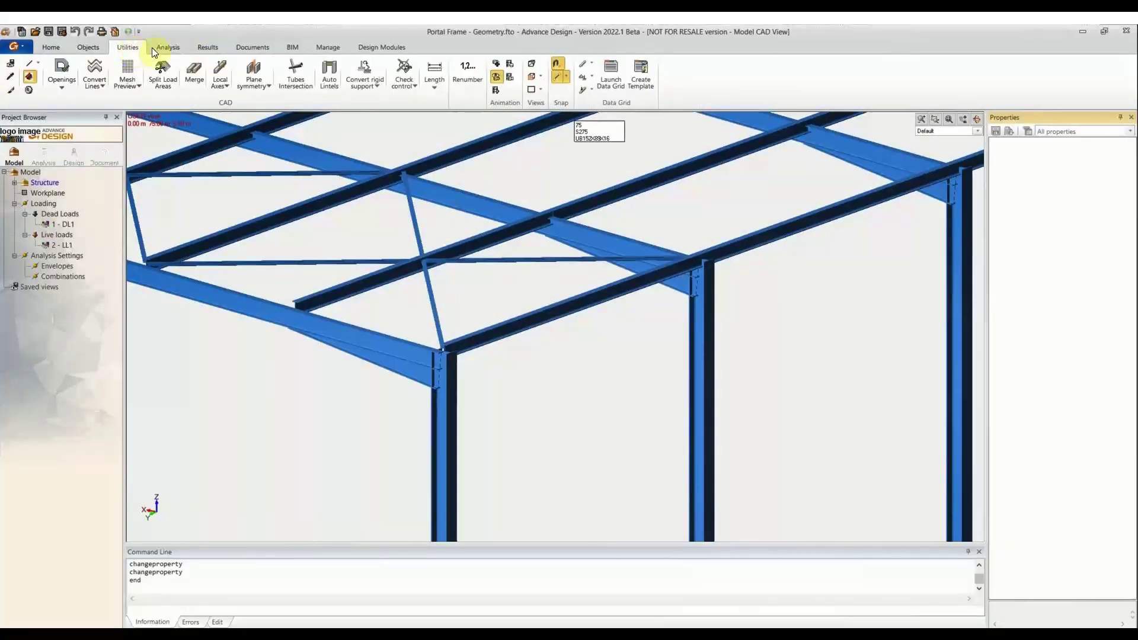
click(157, 48)
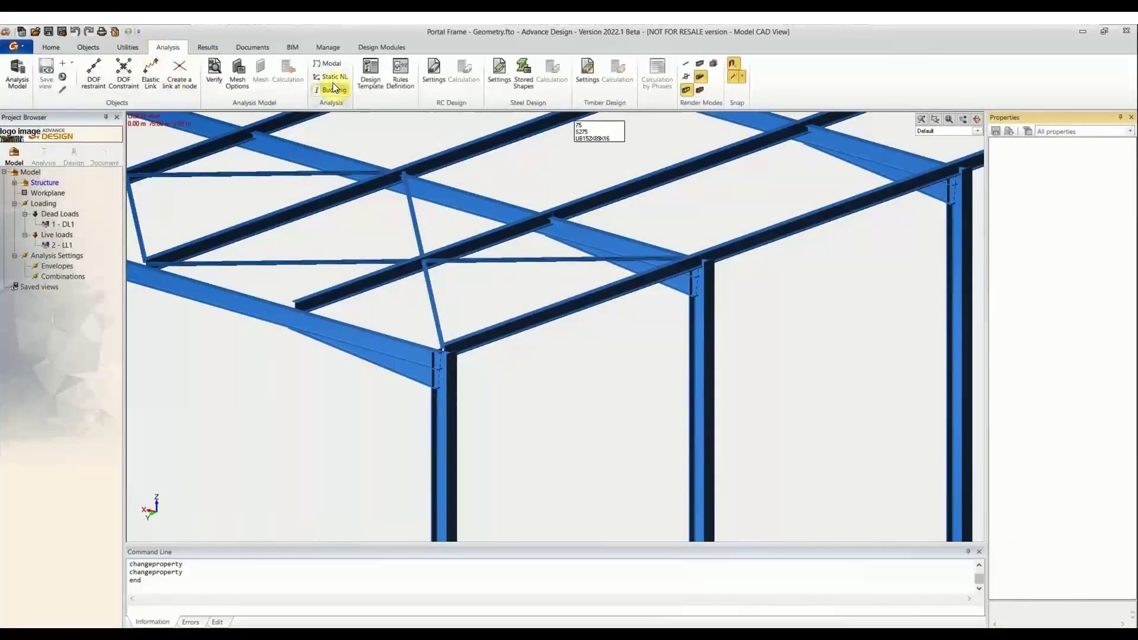
click(372, 73)
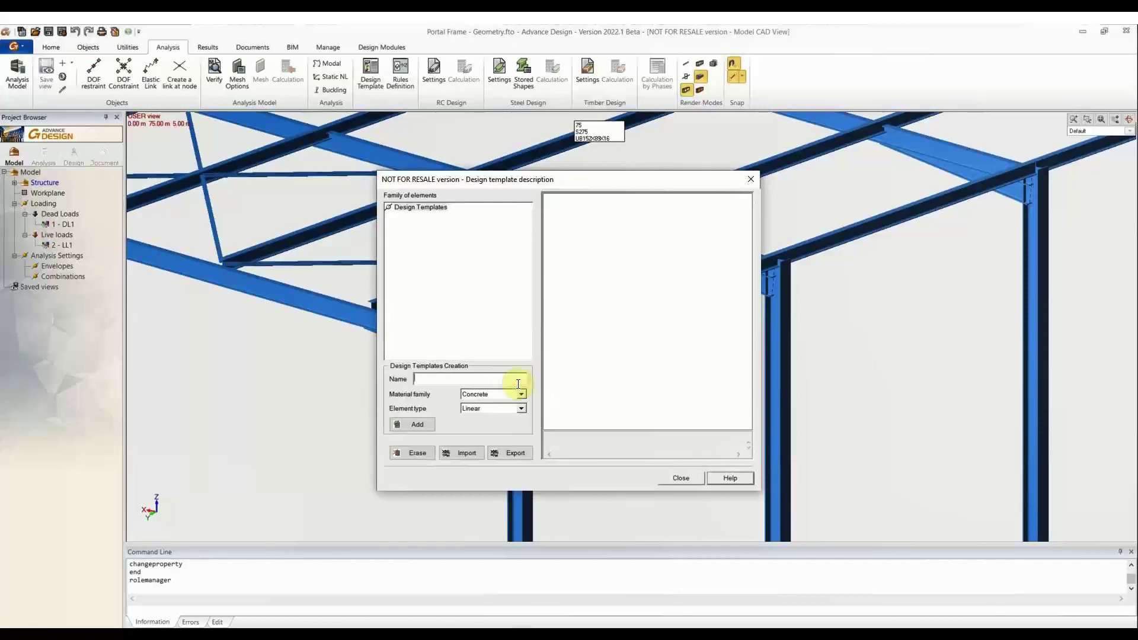
Step: Create a design template named Columns with the Steel material family and display its settings
click(445, 380)
text(Columns)
click(521, 395)
click(503, 414)
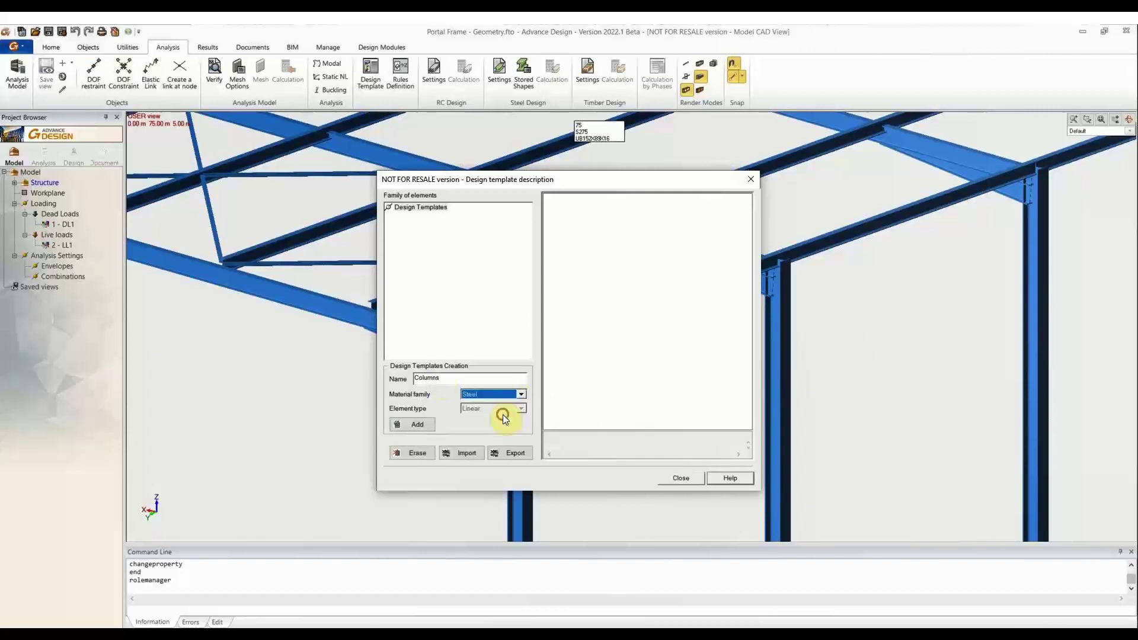
click(399, 423)
click(419, 216)
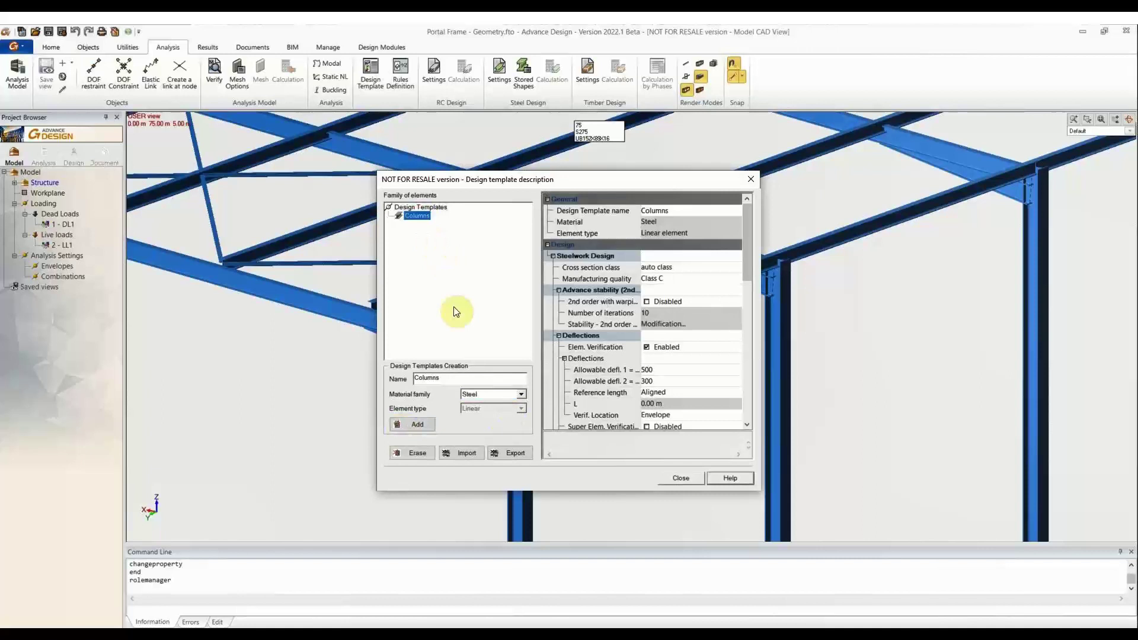
Step: Create a second Steel design template named Purlins
click(441, 377)
drag(449, 383, 386, 372)
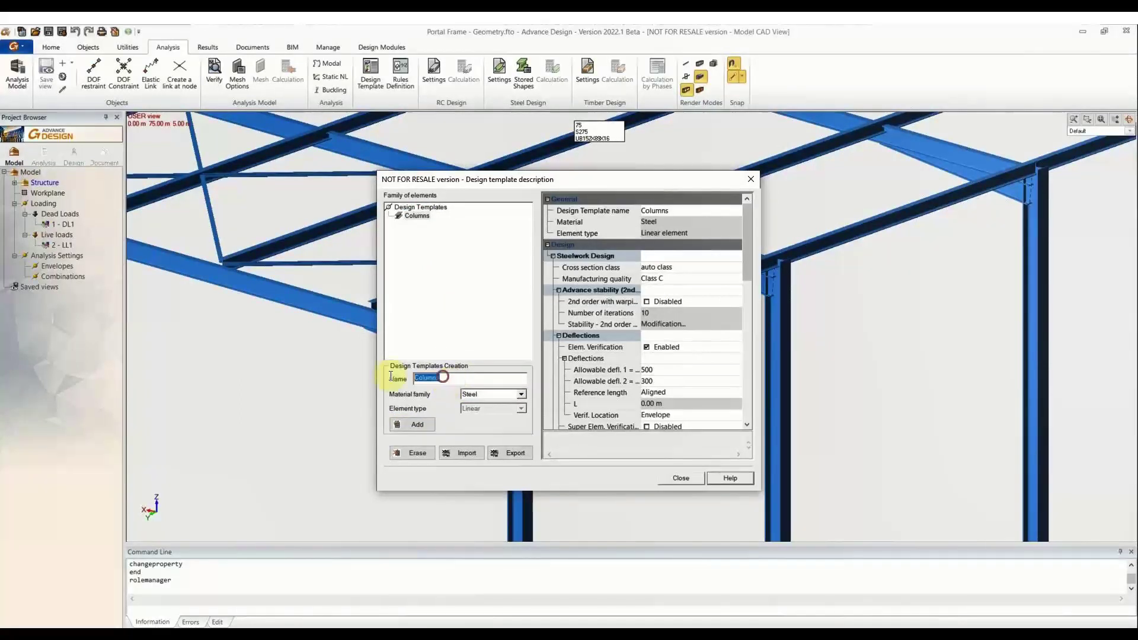
text(Purlins)
click(421, 426)
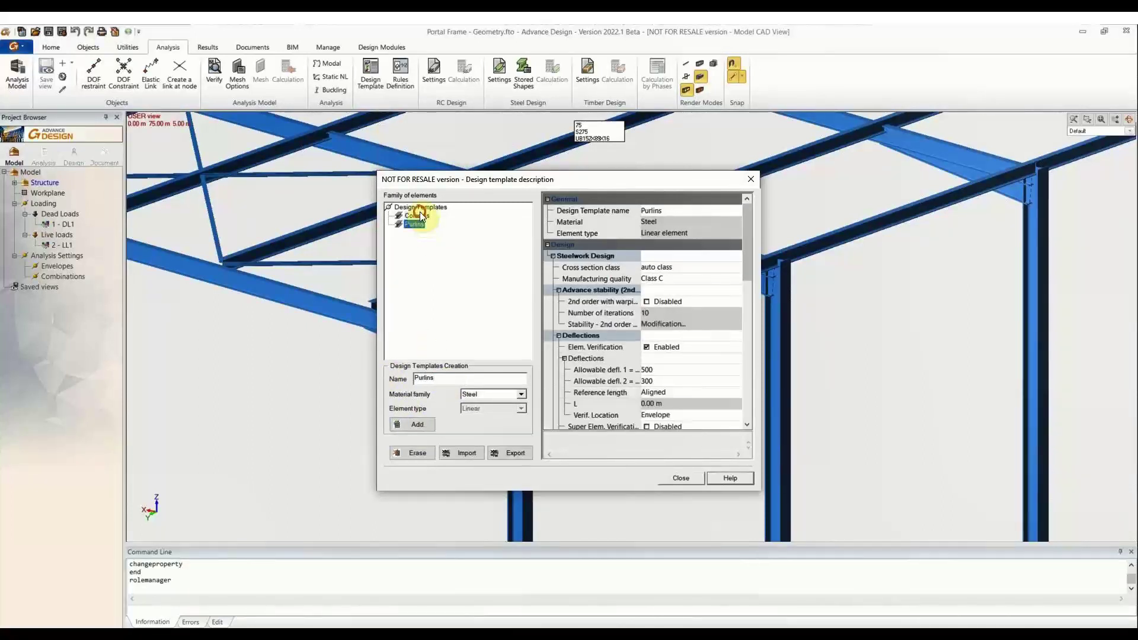
Step: Review the allowable deflection limits and super element settings of the Columns design template
click(417, 216)
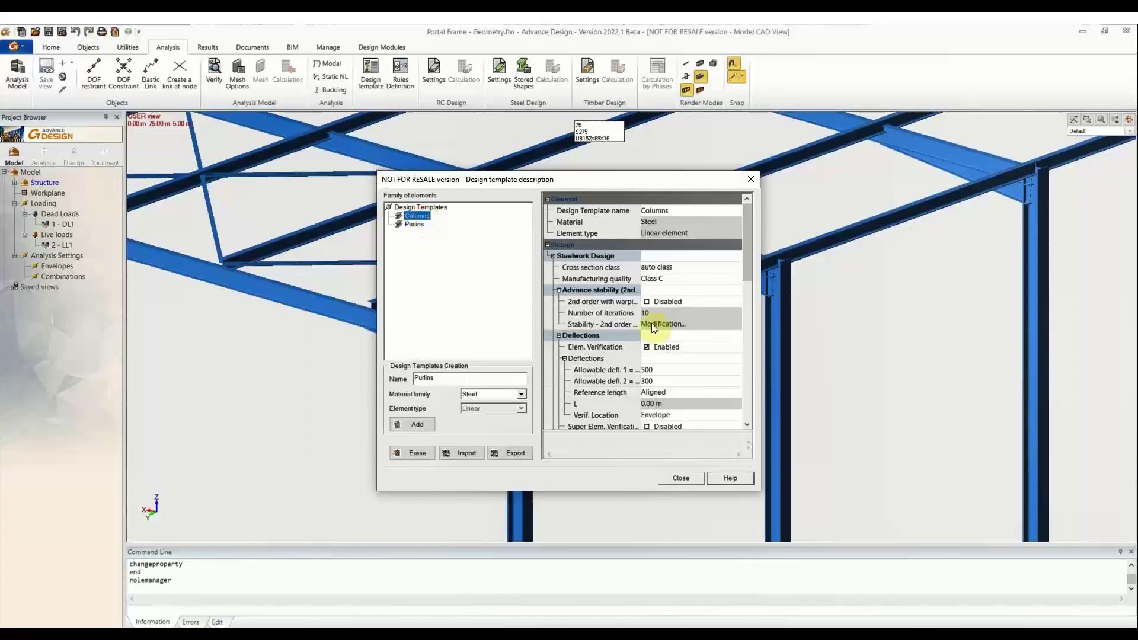
click(651, 370)
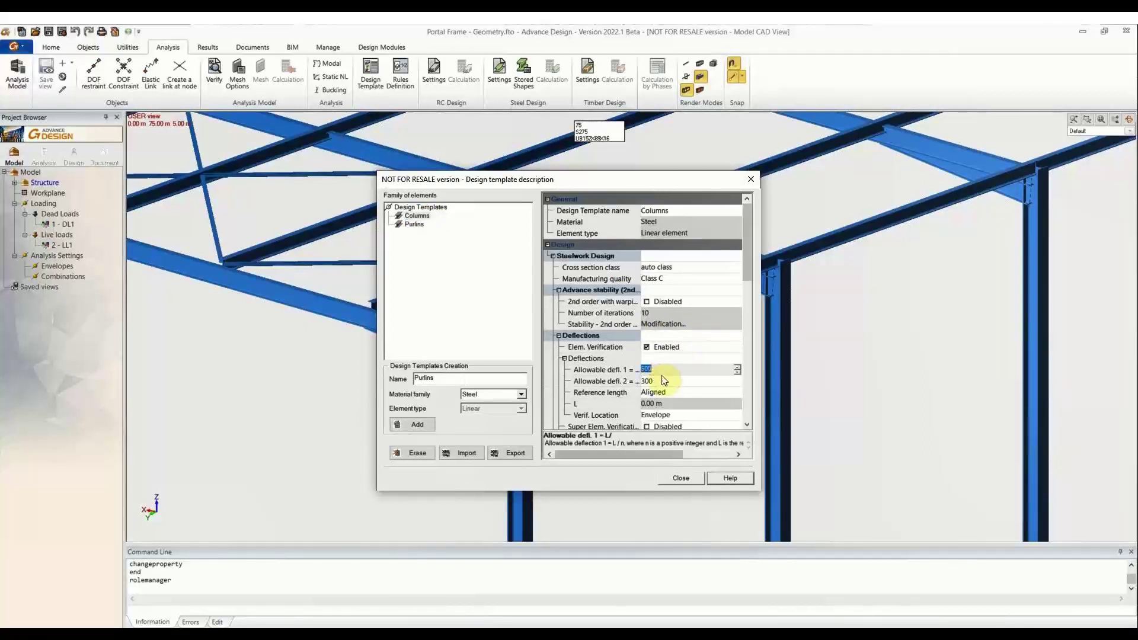
click(664, 382)
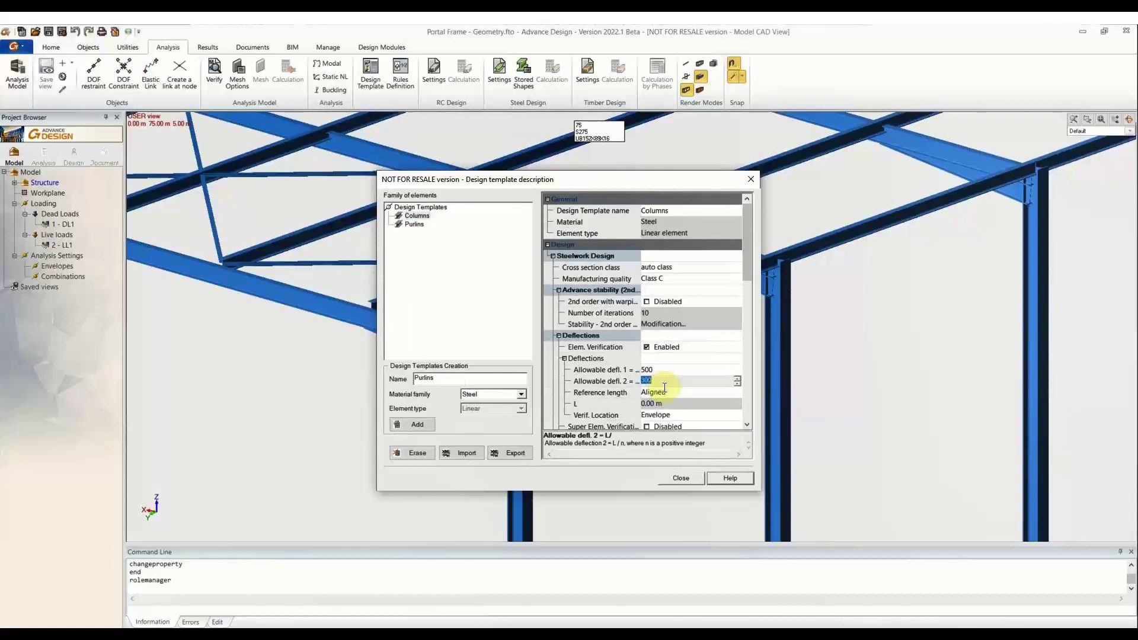
scroll(682, 394, down, 2)
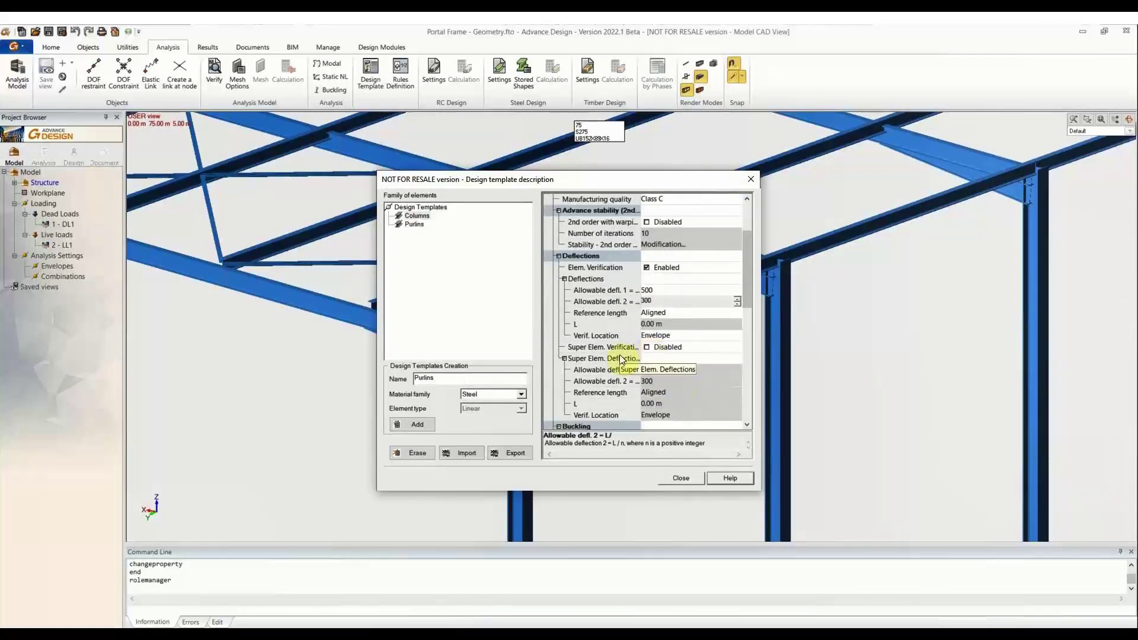
Step: In the Purlins design template, enable super element deflection verification and disable buckling verification
click(405, 217)
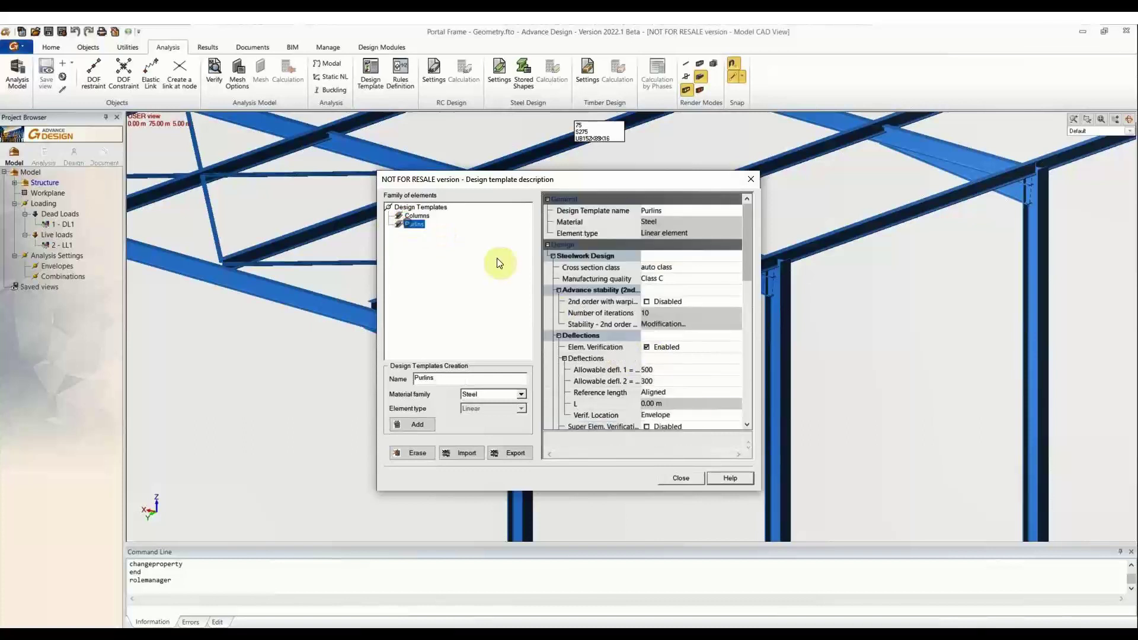
scroll(664, 380, down, 2)
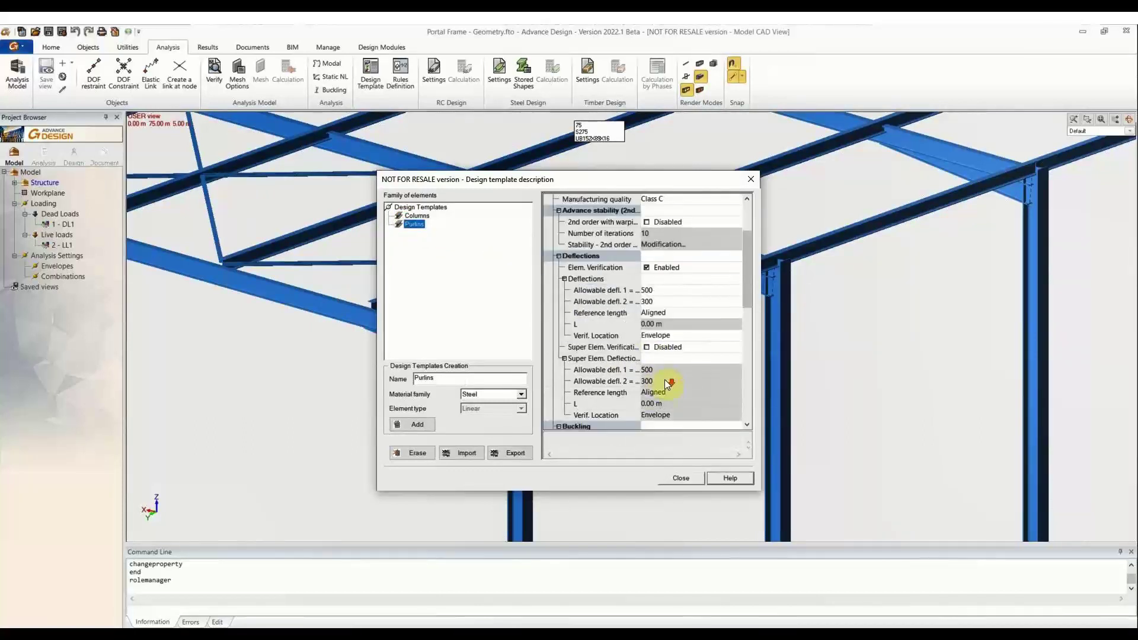
click(650, 348)
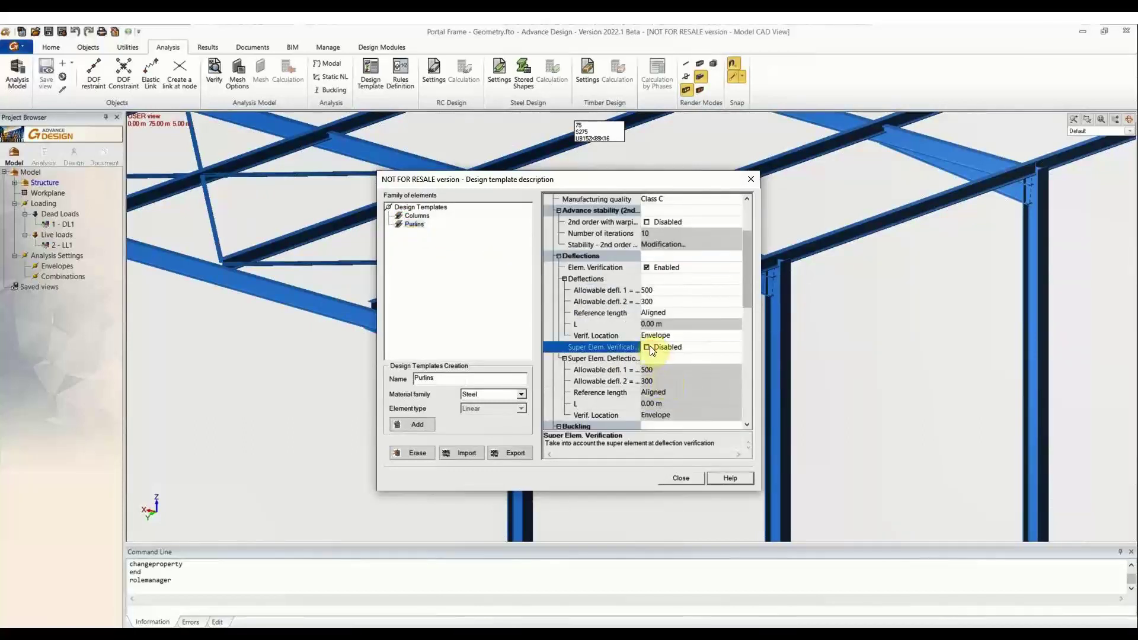
click(649, 346)
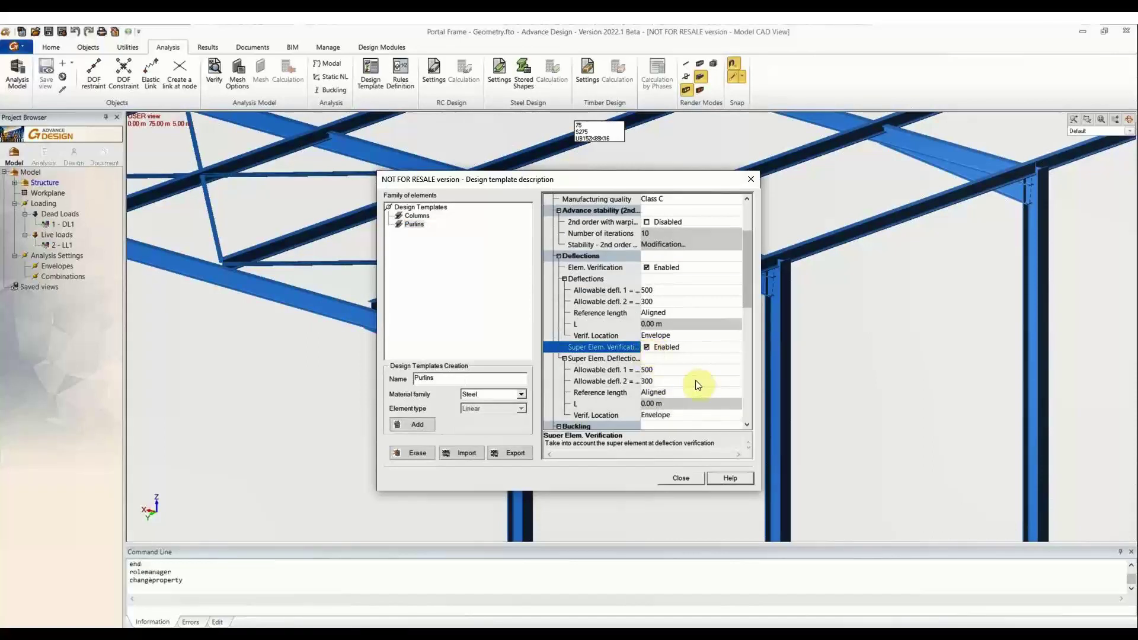
scroll(695, 379, down, 2)
scroll(675, 373, down, 2)
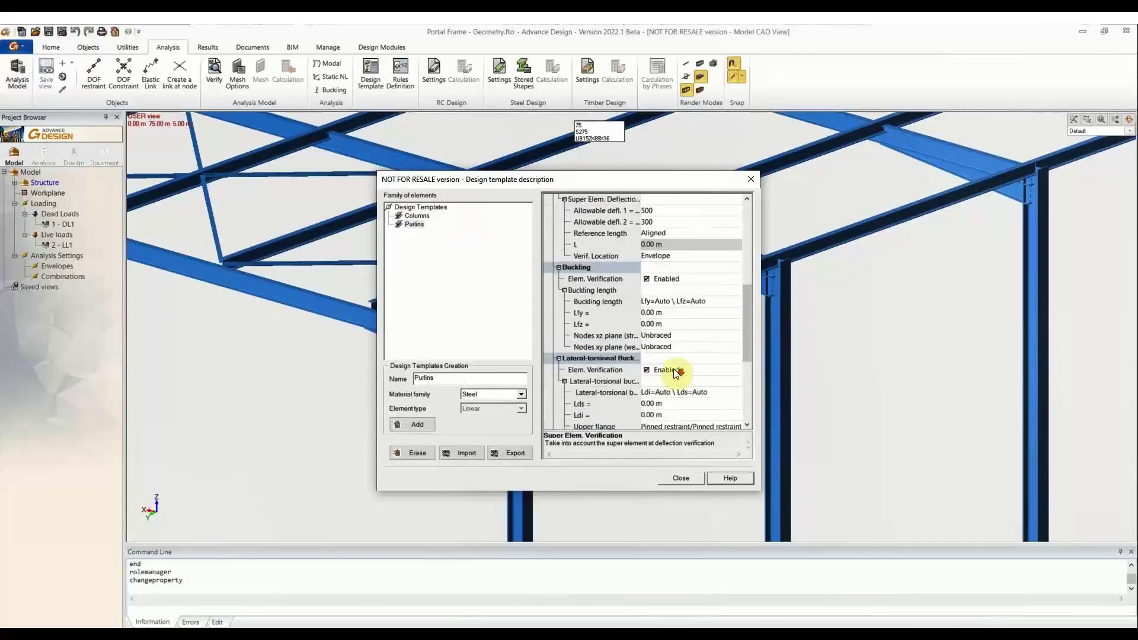
click(647, 279)
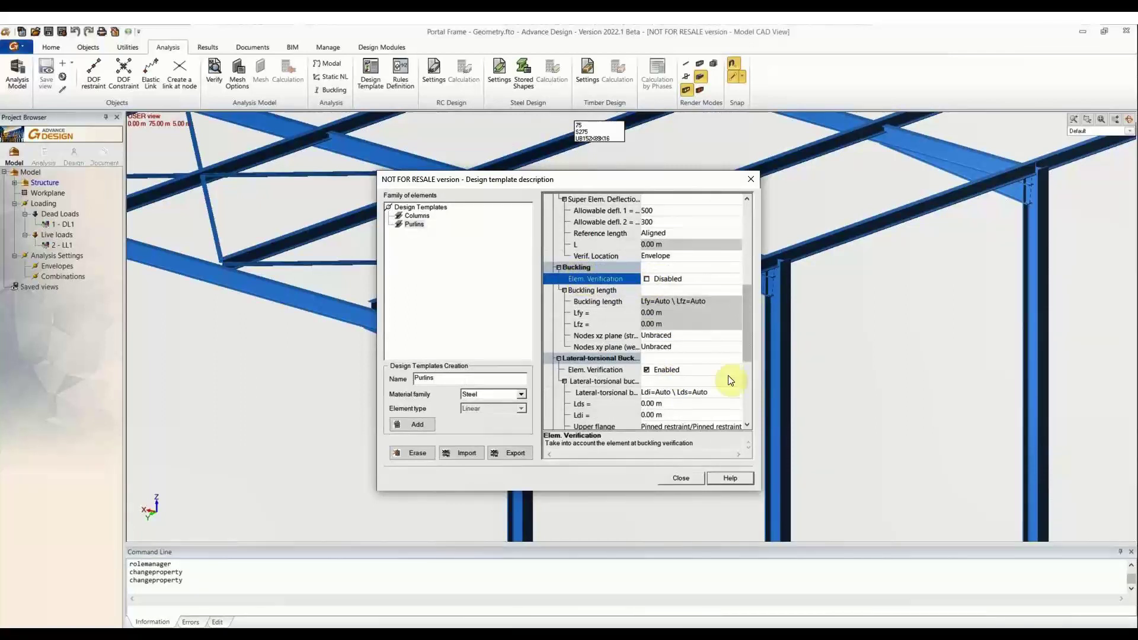
Step: Compare the deflection settings of the Columns and Purlins design templates
click(416, 216)
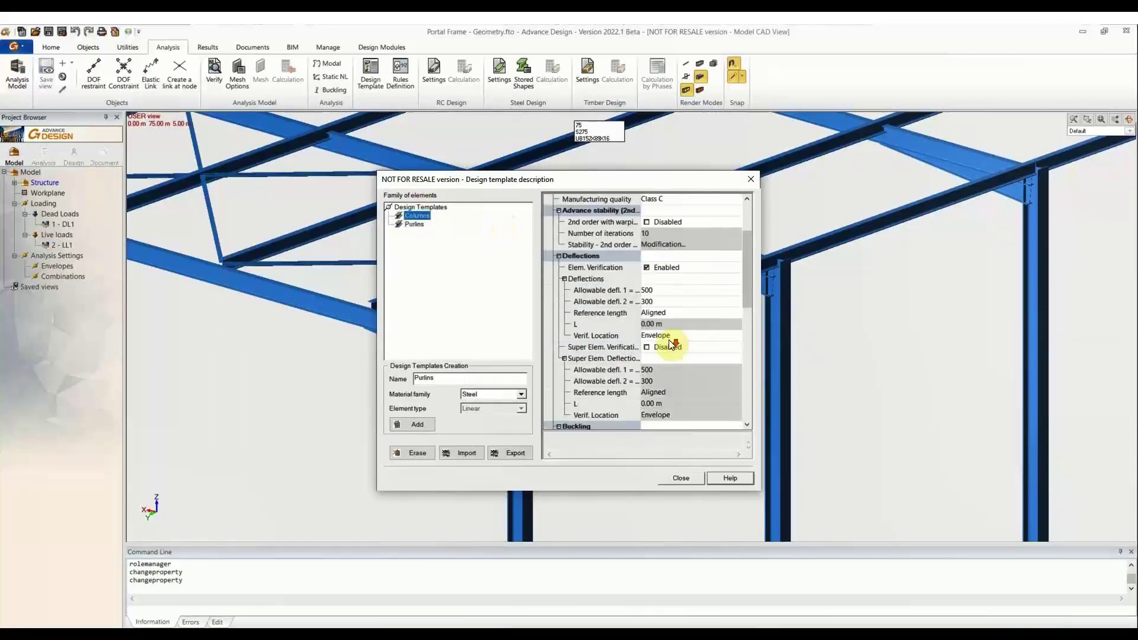
click(414, 225)
scroll(664, 355, down, 1)
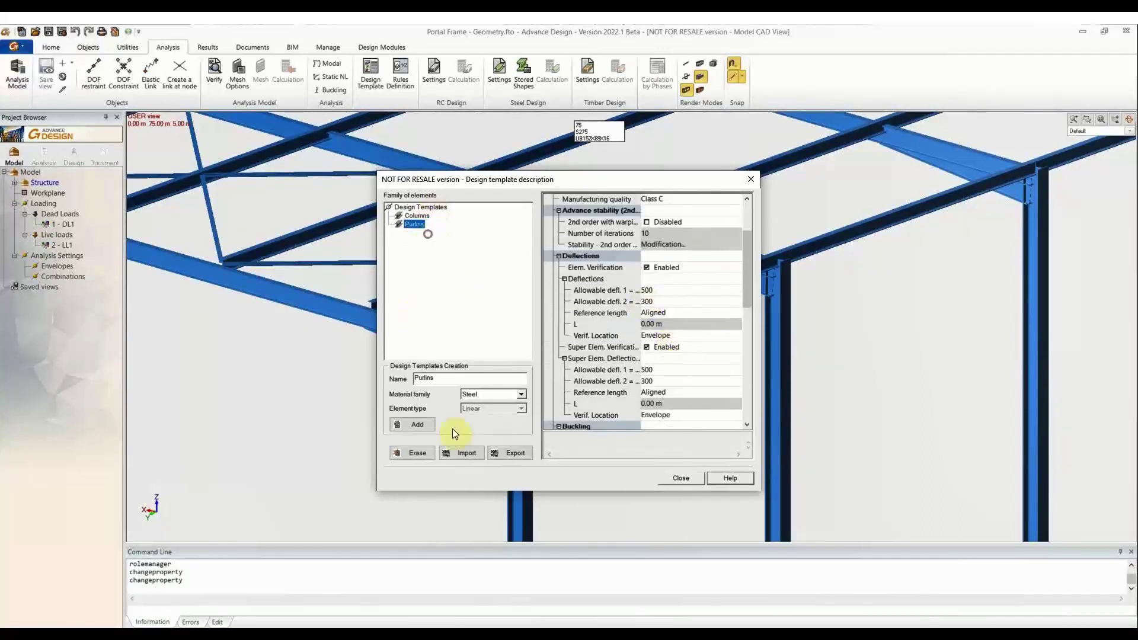
Step: Erase the Purlins and Columns design templates
click(407, 453)
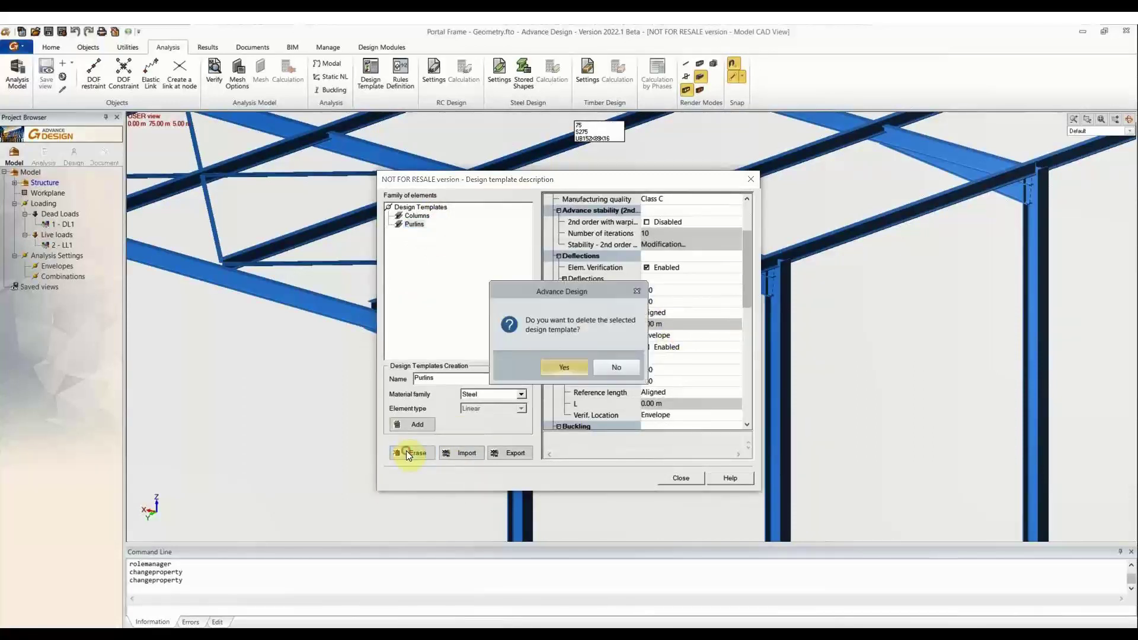
click(574, 369)
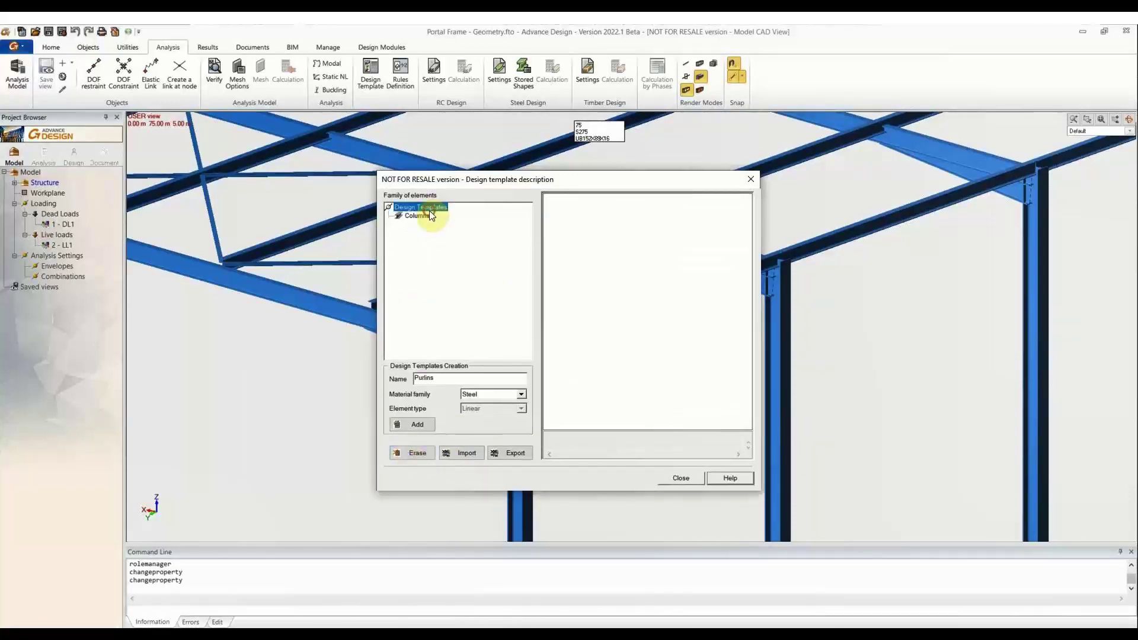
click(428, 214)
click(418, 453)
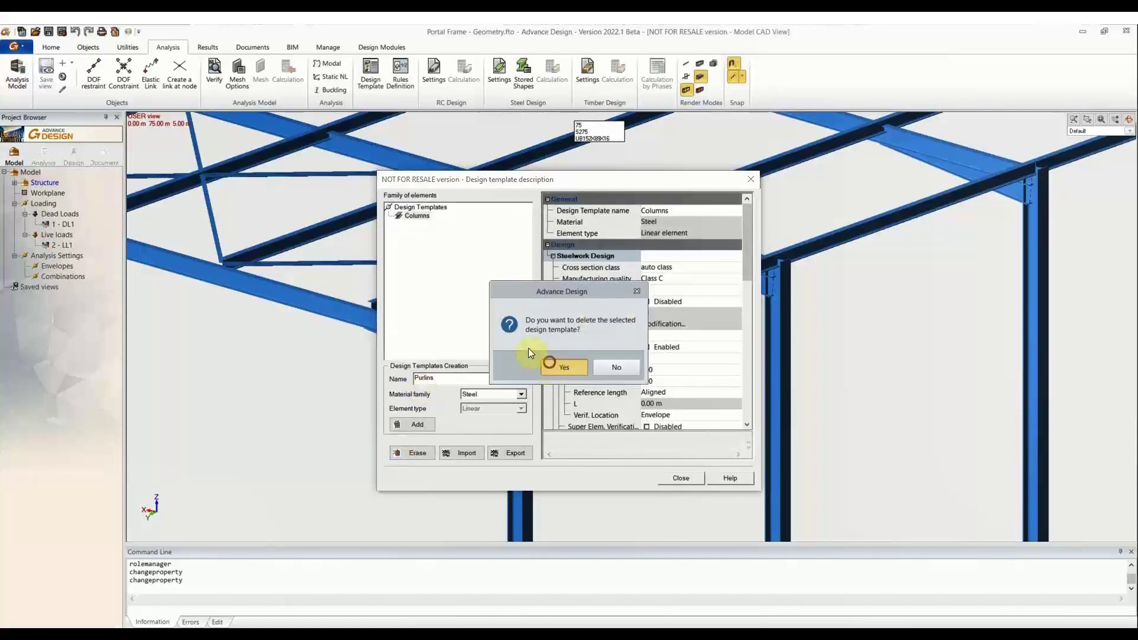
click(566, 369)
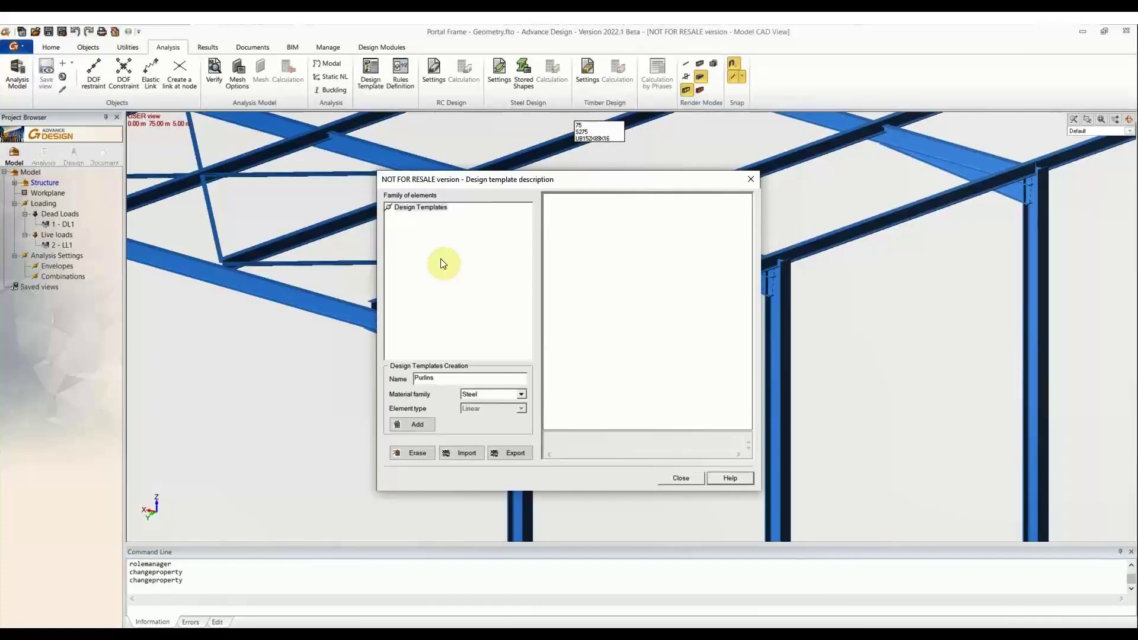
Step: Import the design templates from Design Templates (1).xml in the TEMPLATES folder
click(460, 453)
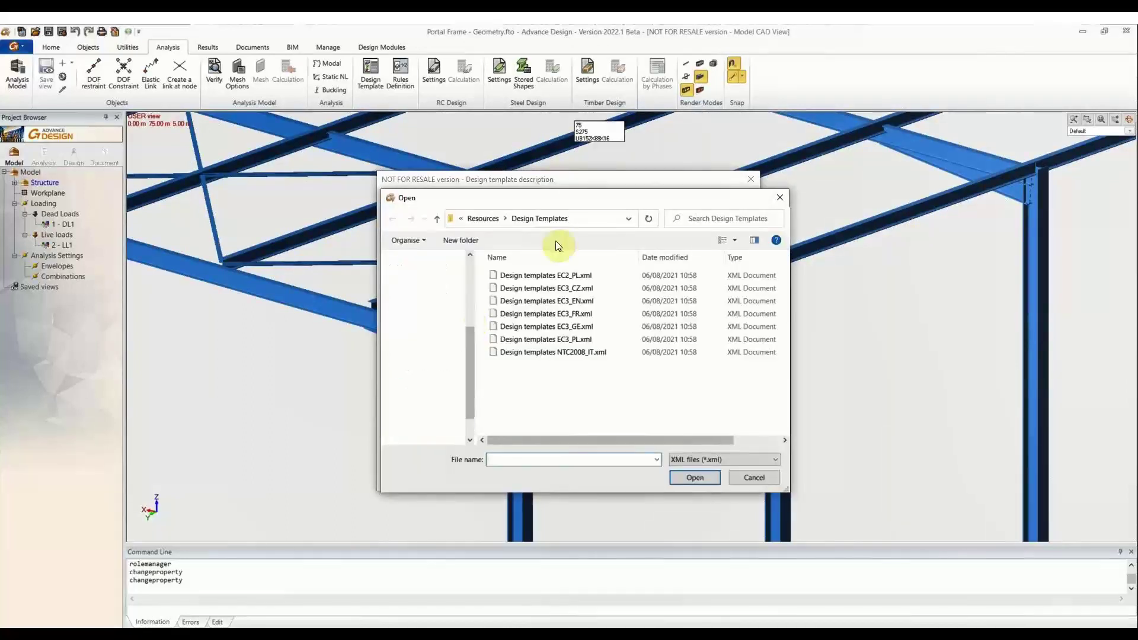
drag(469, 354, 464, 255)
click(435, 370)
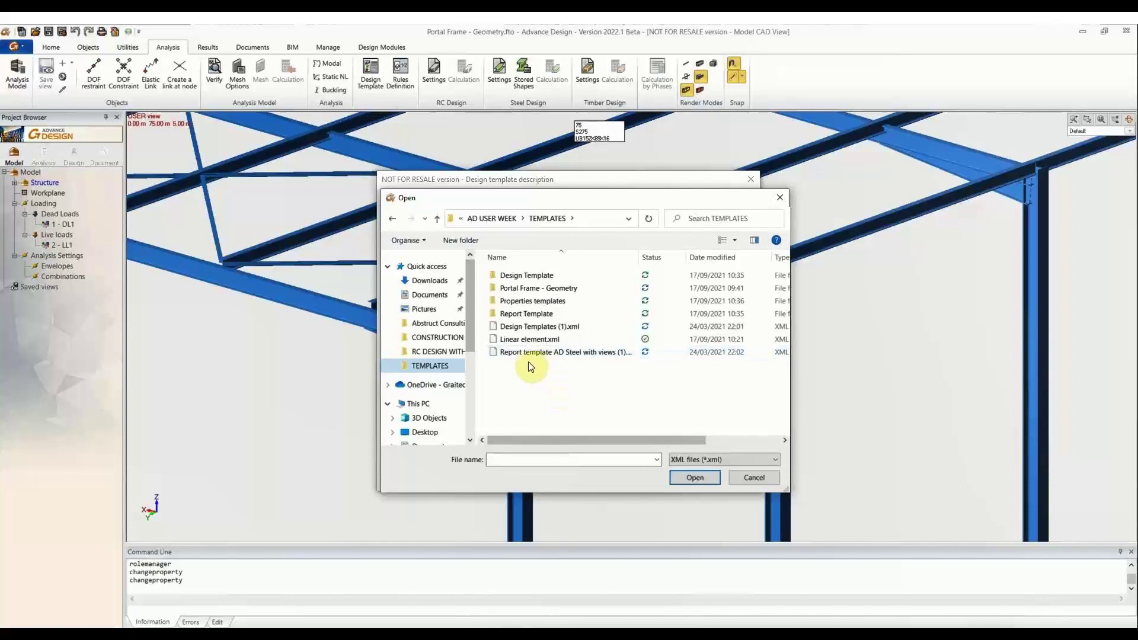
double_click(545, 326)
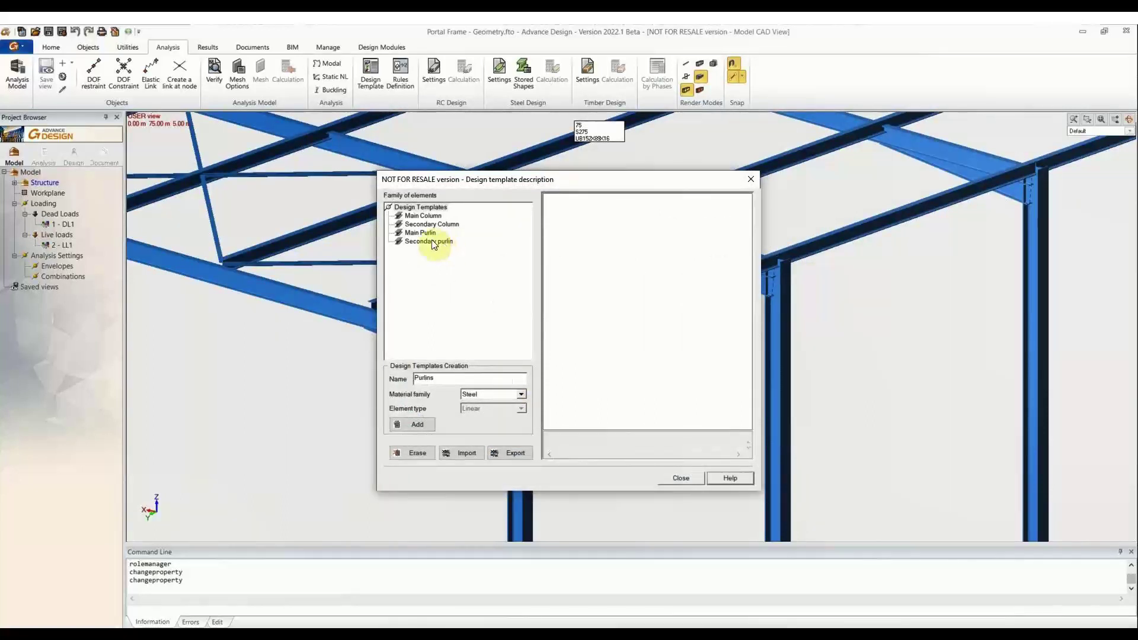
Step: Examine the deflection verification settings and both allowable deflection limits of the imported Main Column template
click(423, 216)
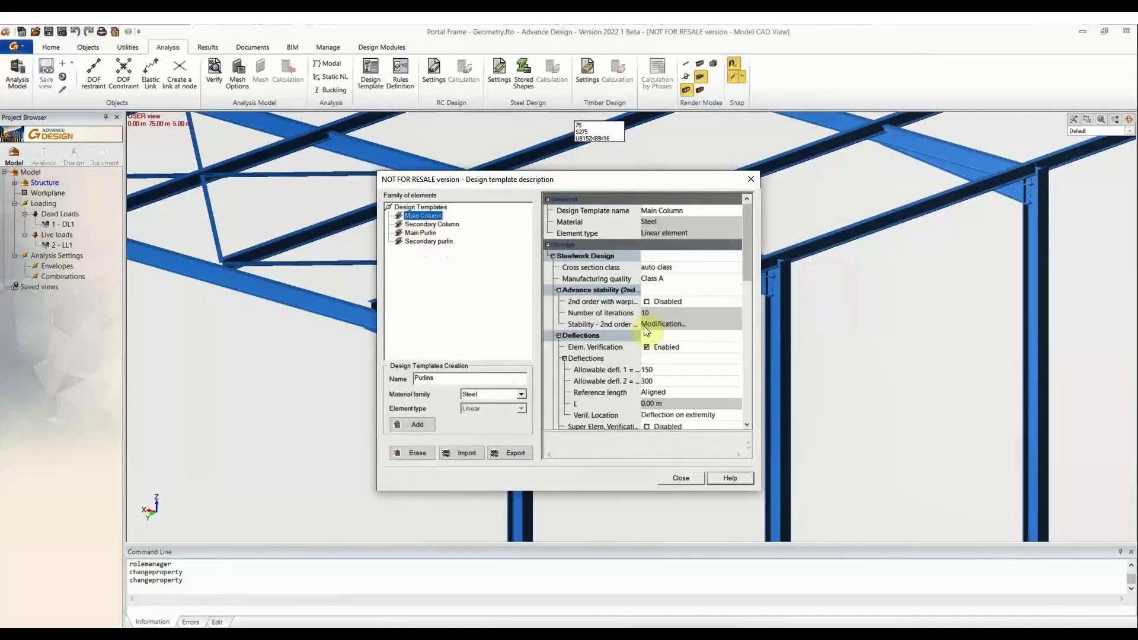
scroll(644, 326, down, 2)
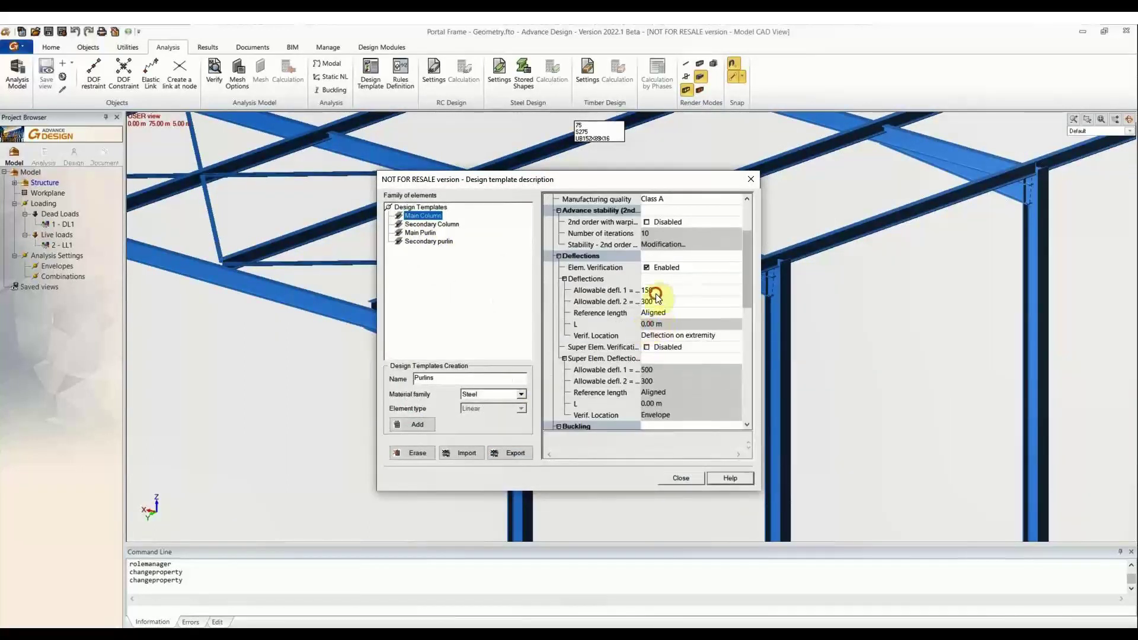
click(656, 297)
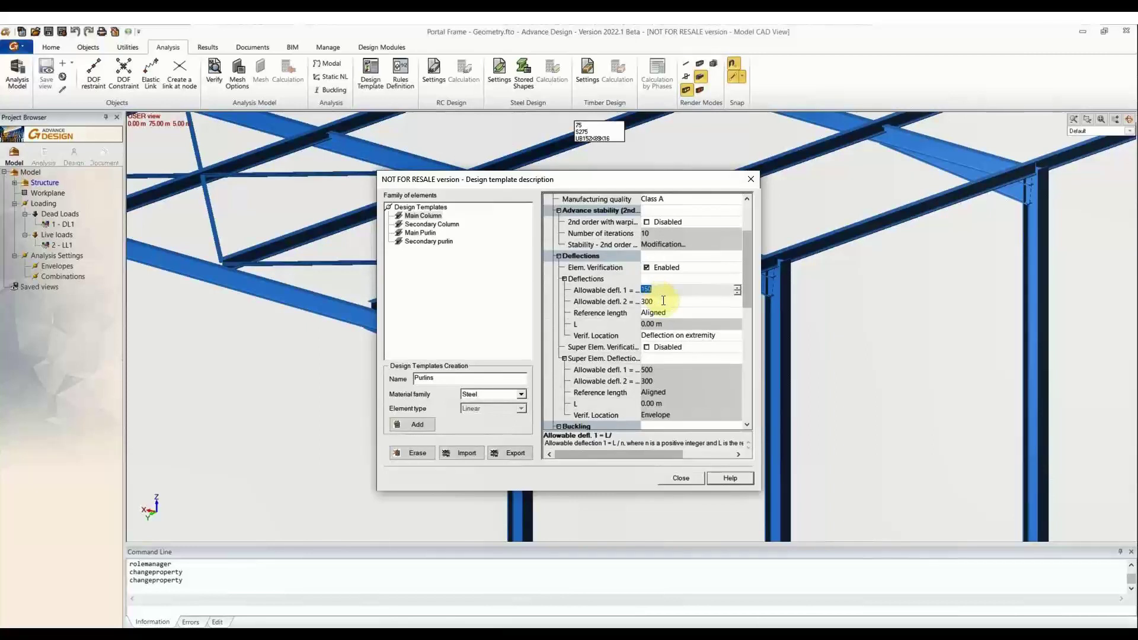
click(652, 303)
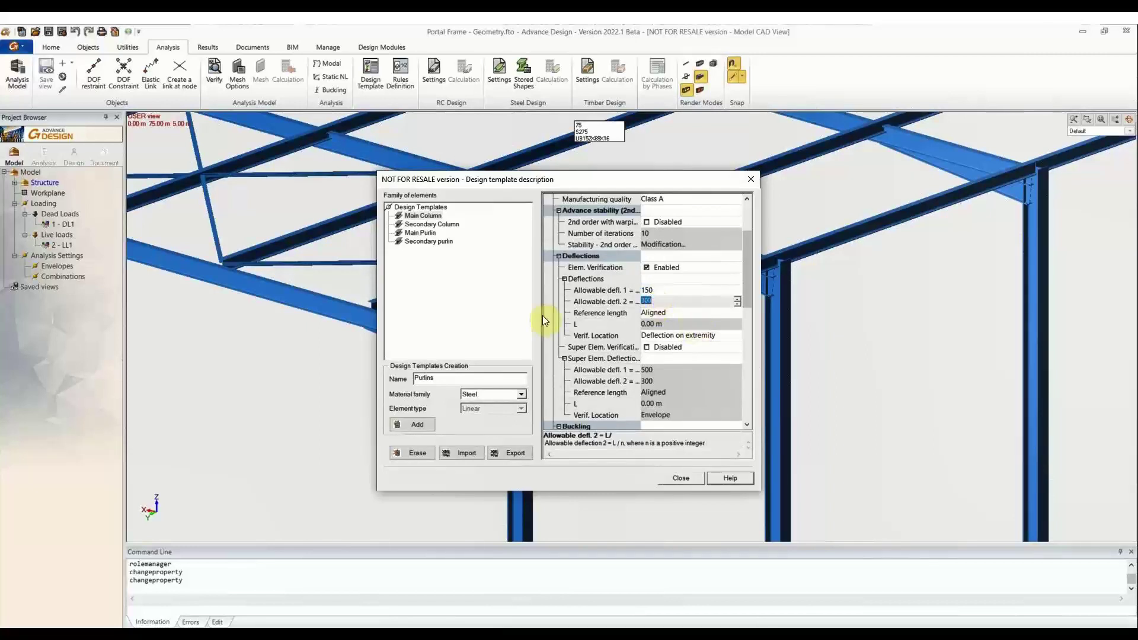
Step: Examine the buckling settings of the Secondary Column template and the deflection and lateral-torsional buckling settings of the Main Purlin template
click(432, 224)
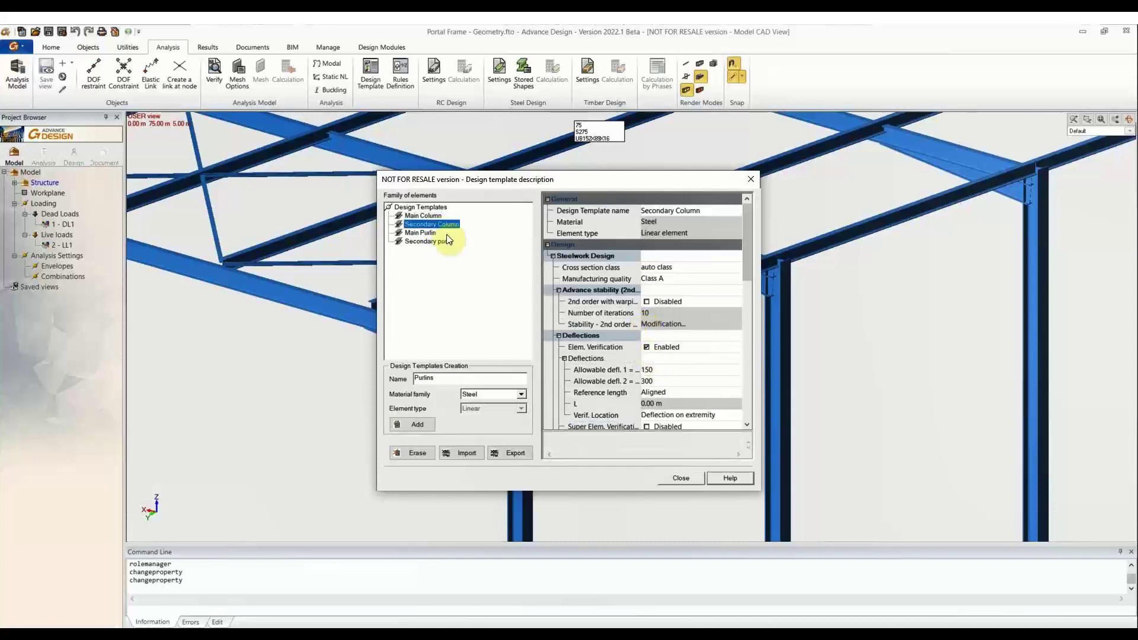
scroll(677, 353, down, 7)
click(420, 233)
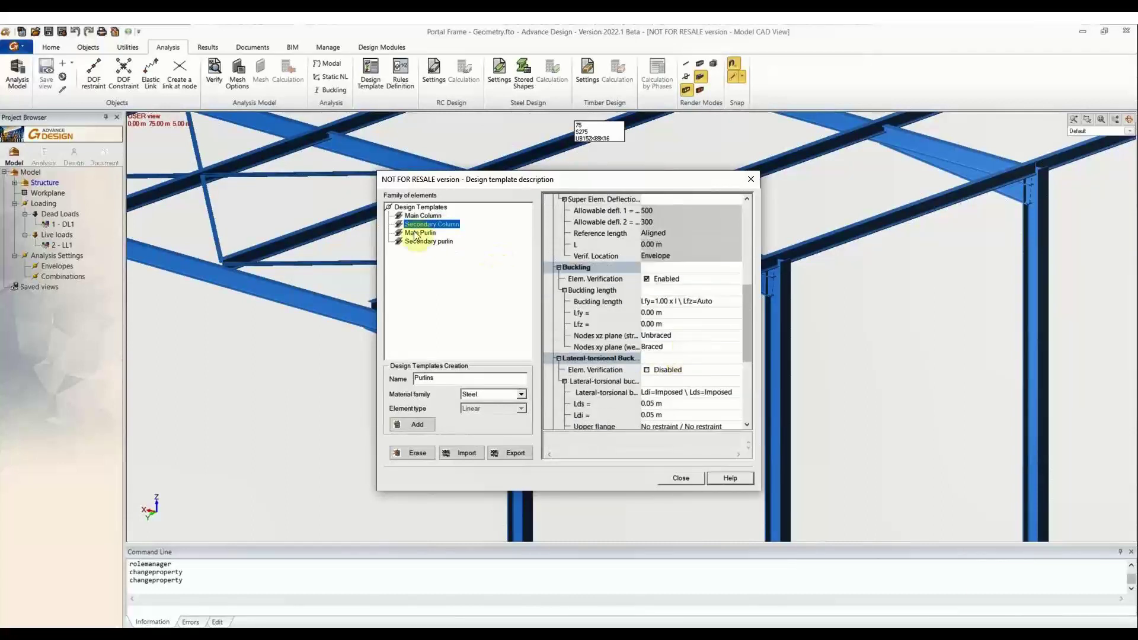
scroll(688, 362, down, 3)
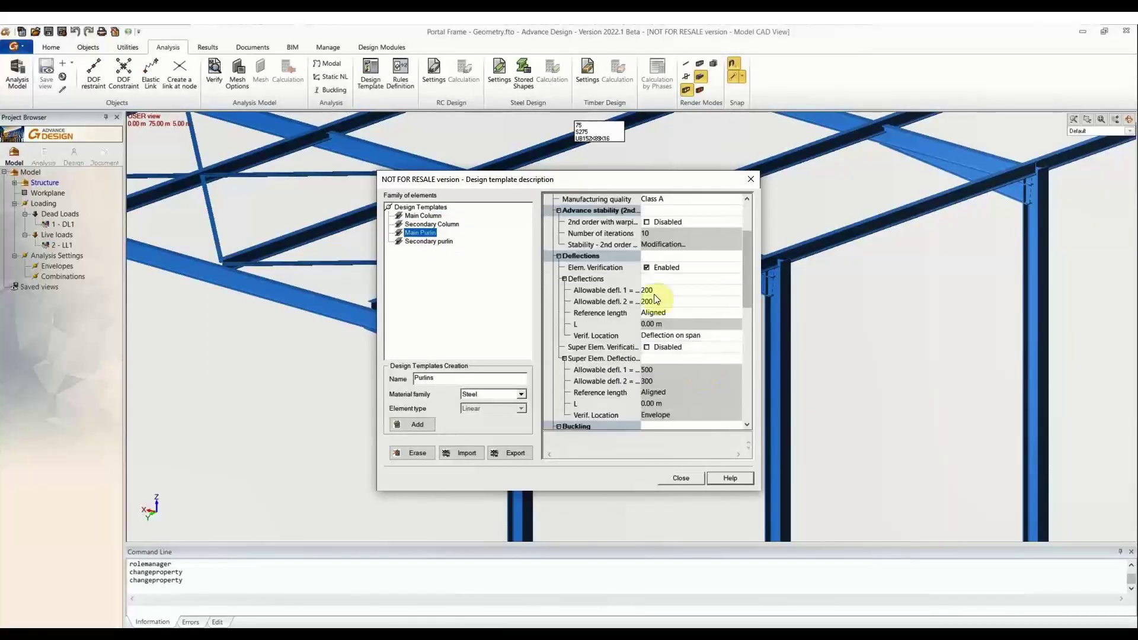
click(649, 291)
click(652, 301)
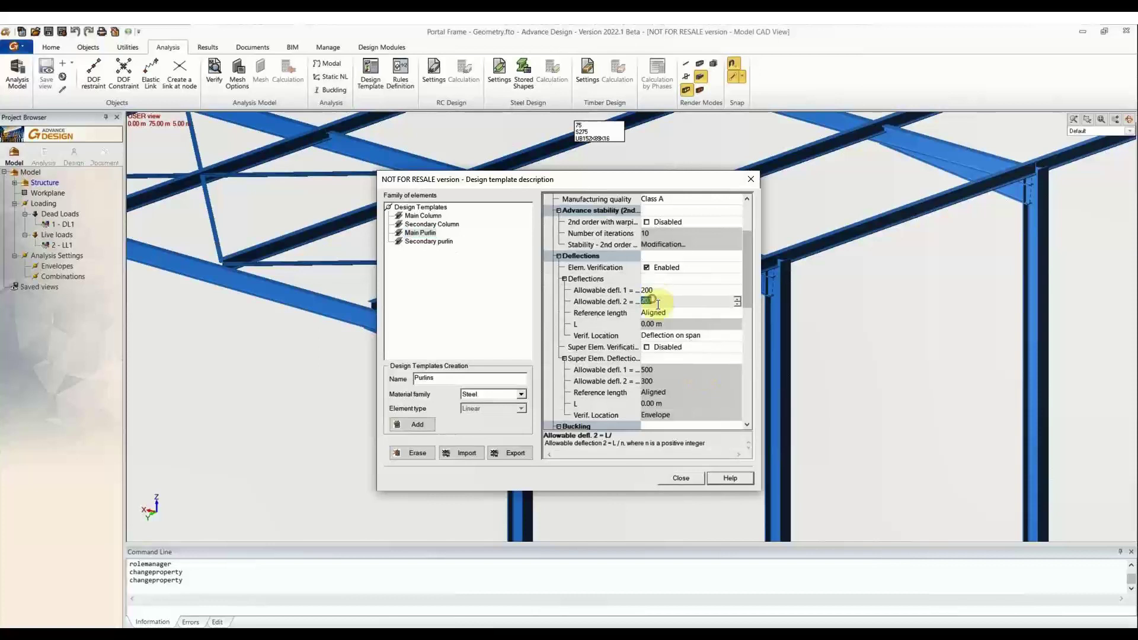
scroll(667, 352, down, 7)
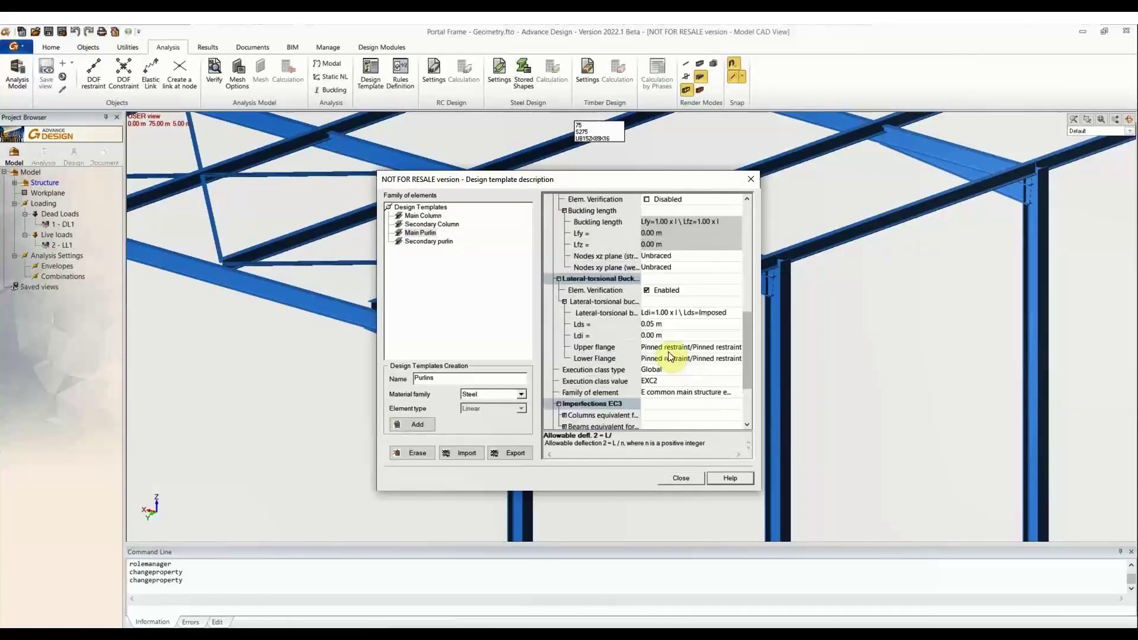
click(647, 290)
Step: Compare the deflection, buckling and lateral-torsional buckling settings of the Secondary Column and Secondary purlin templates
click(432, 225)
scroll(657, 328, down, 5)
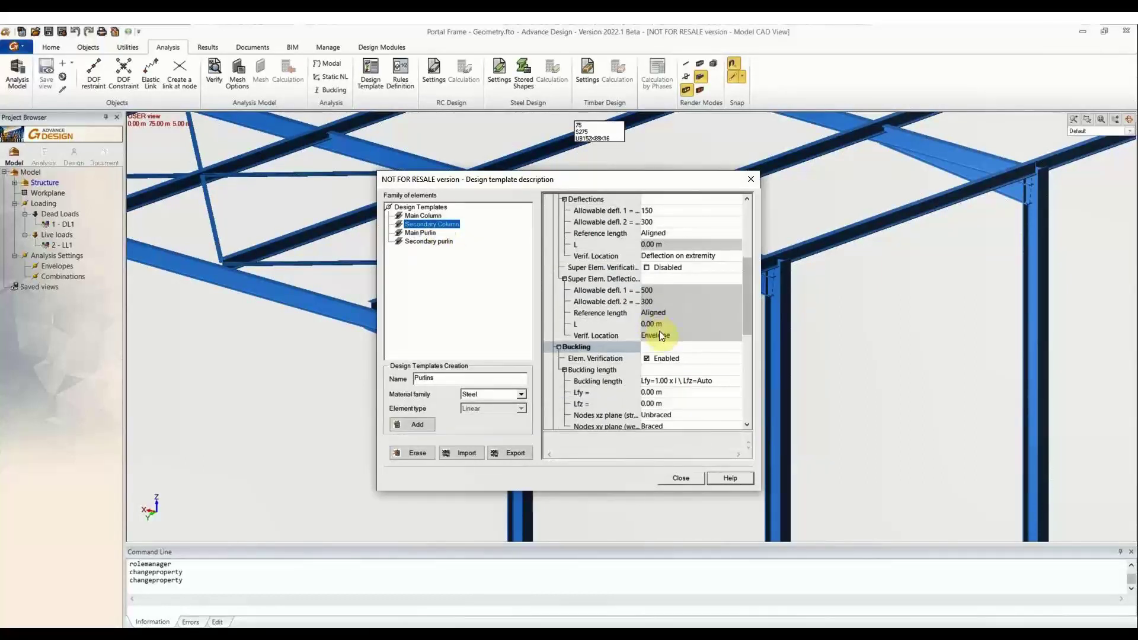
scroll(658, 330, down, 3)
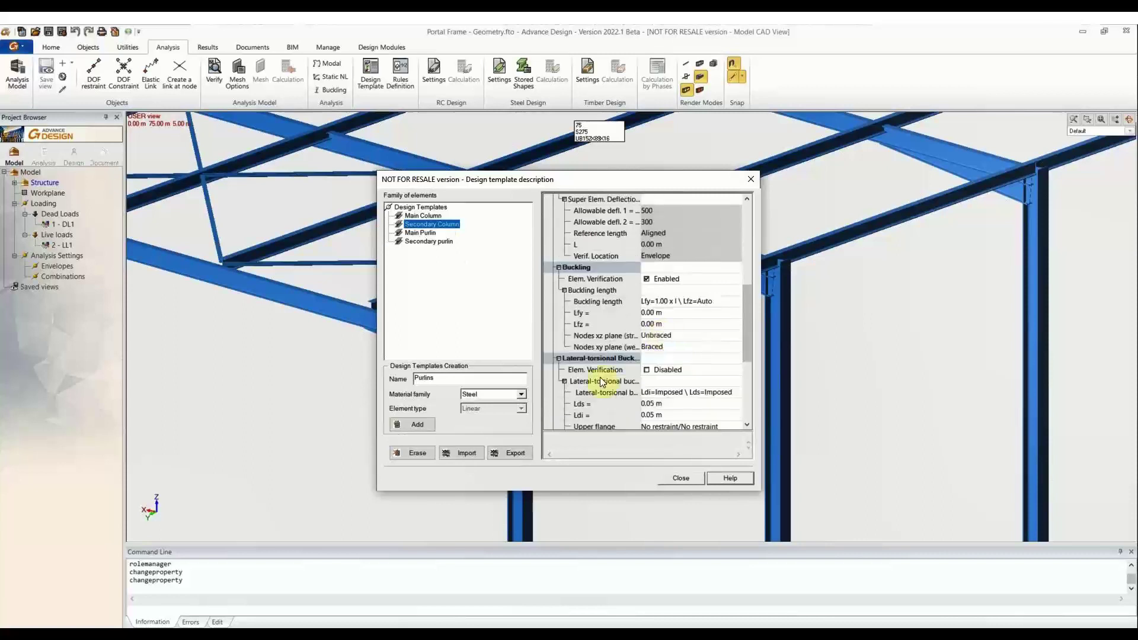
click(435, 242)
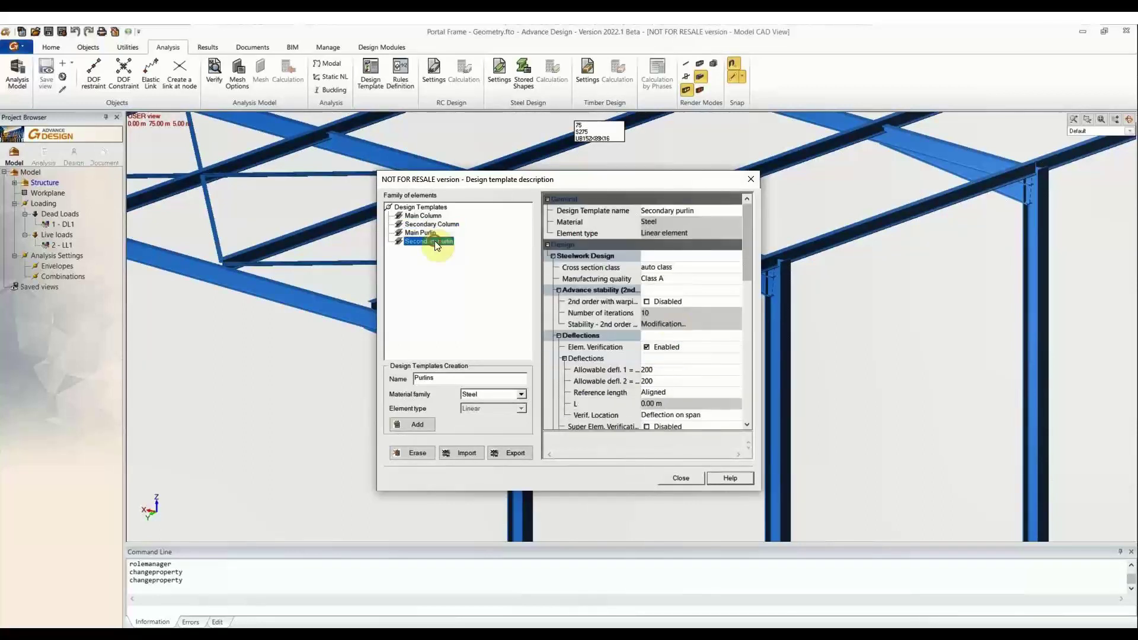
scroll(671, 378, down, 5)
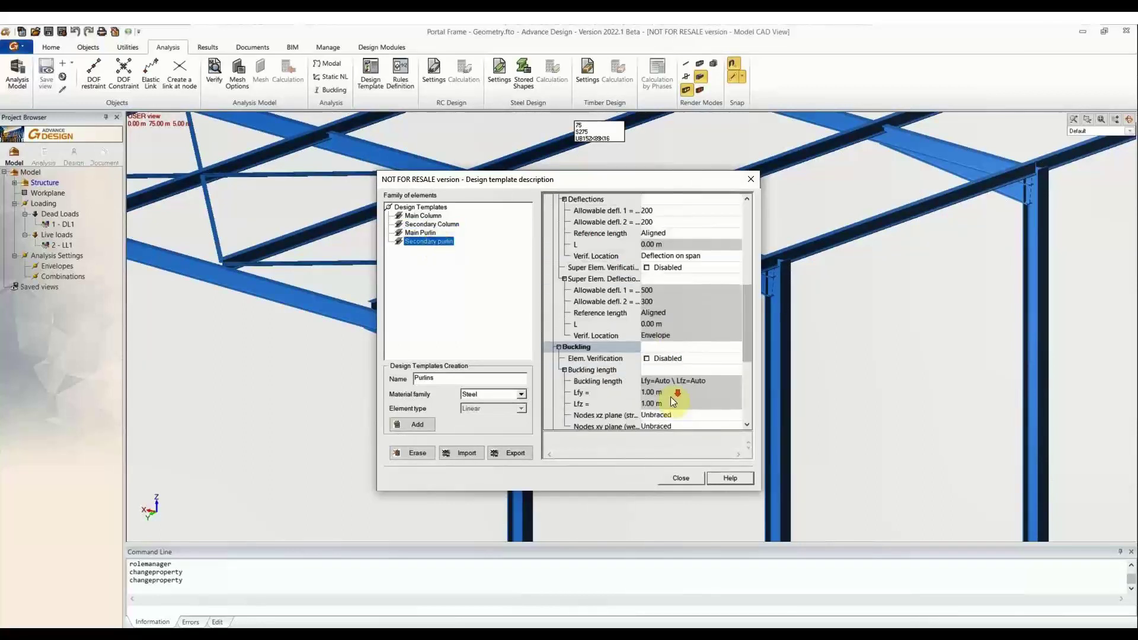
scroll(670, 398, down, 5)
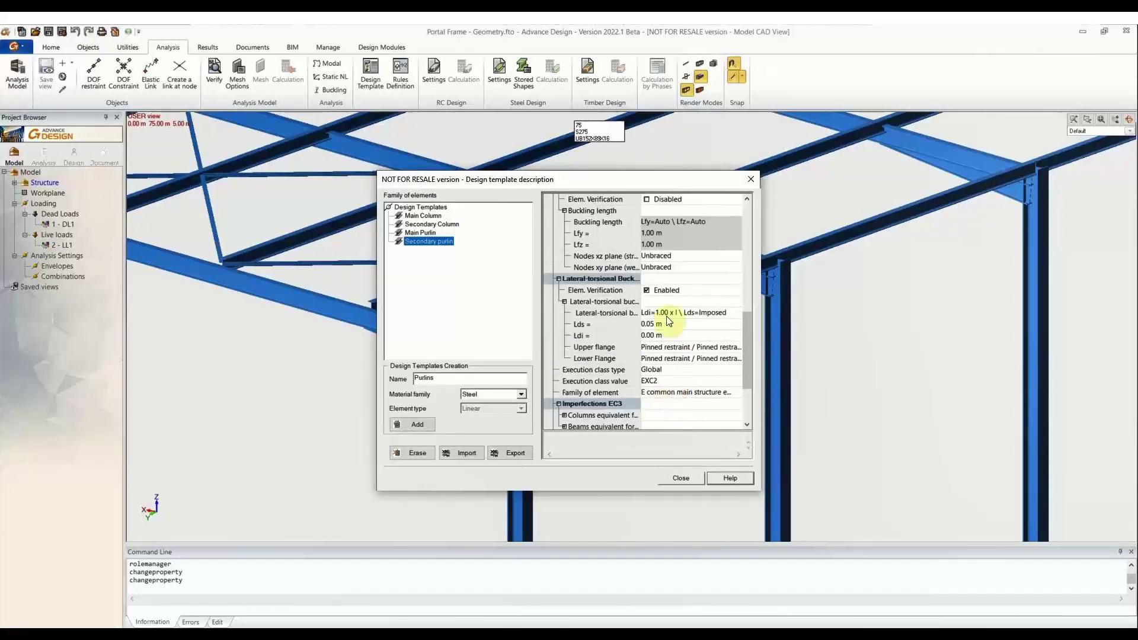
scroll(658, 371, down, 3)
scroll(656, 372, up, 10)
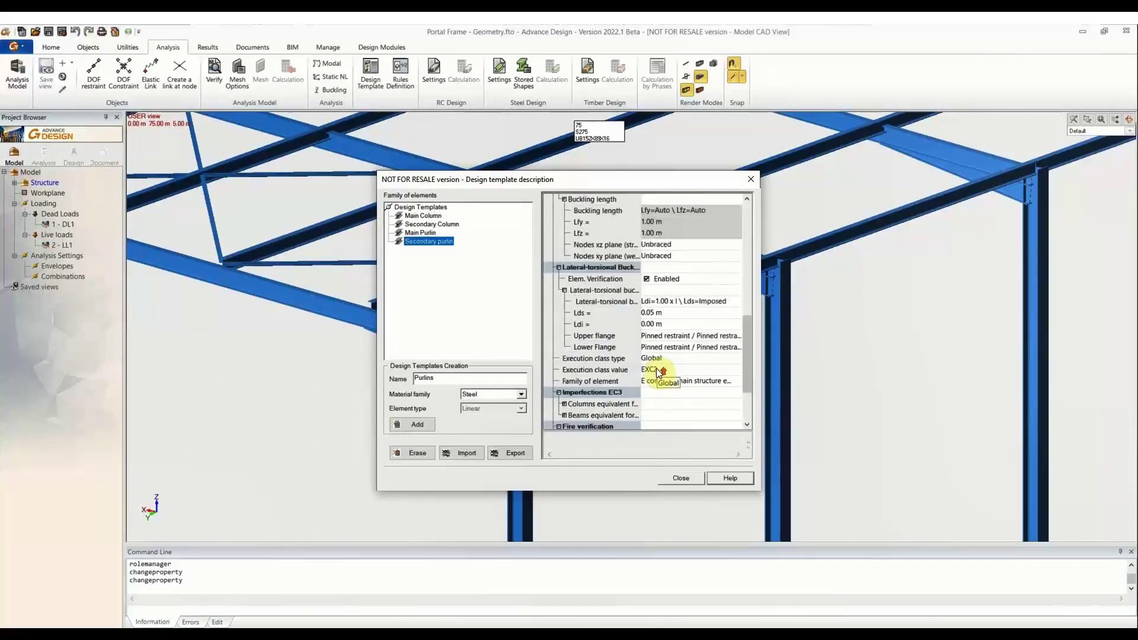
Step: Export the design templates as an XML file named Design in the TEMPLATES folder
click(523, 454)
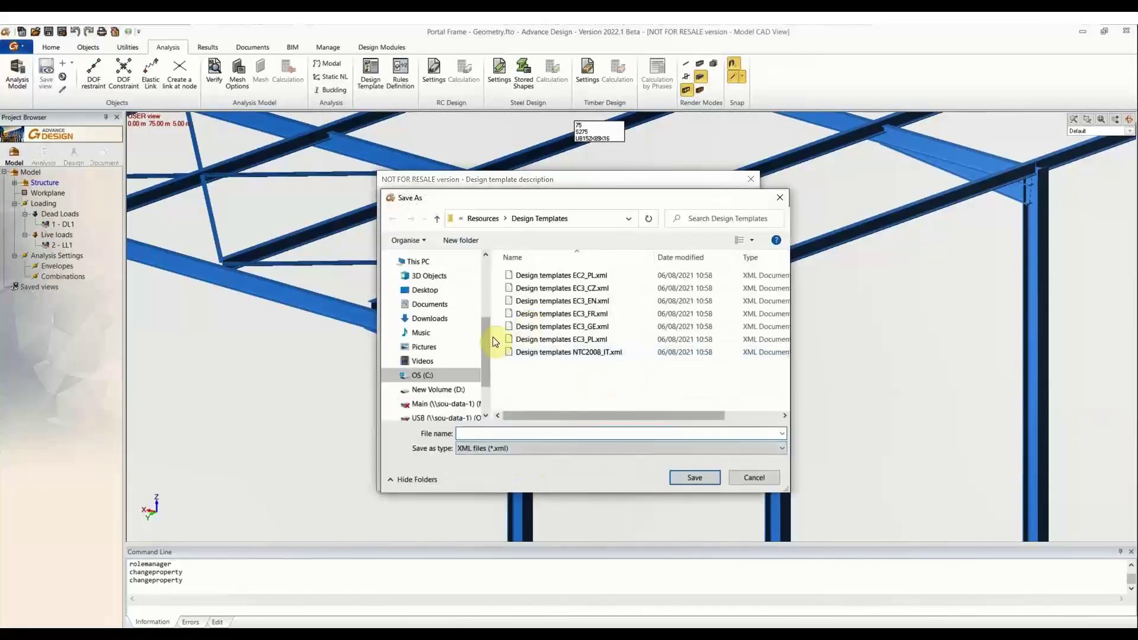
drag(488, 338, 497, 240)
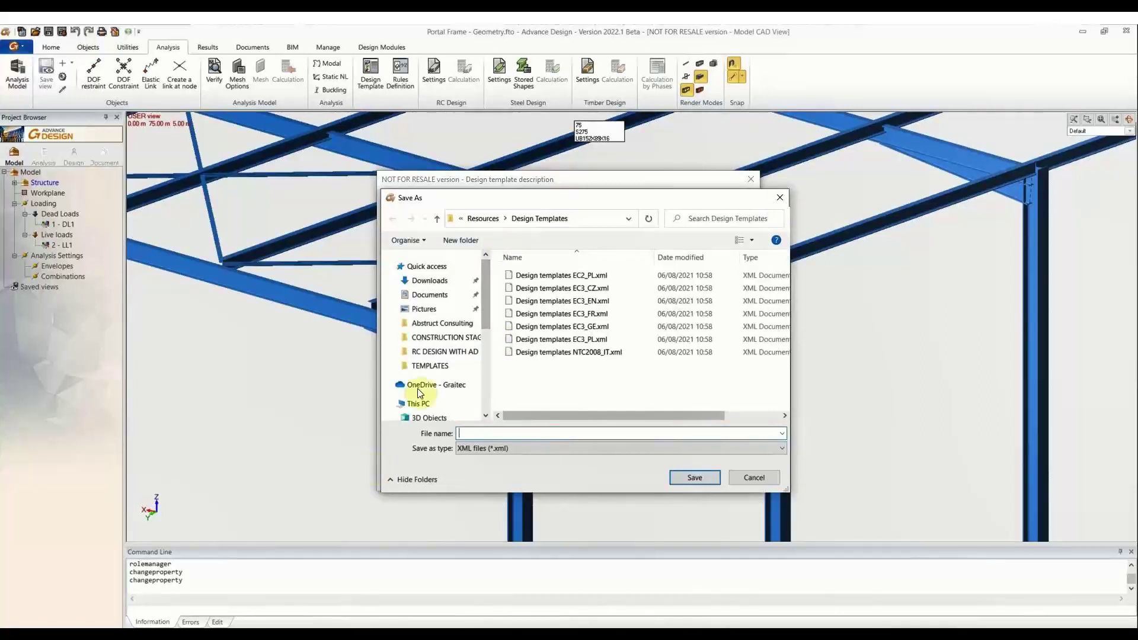
click(442, 367)
click(501, 432)
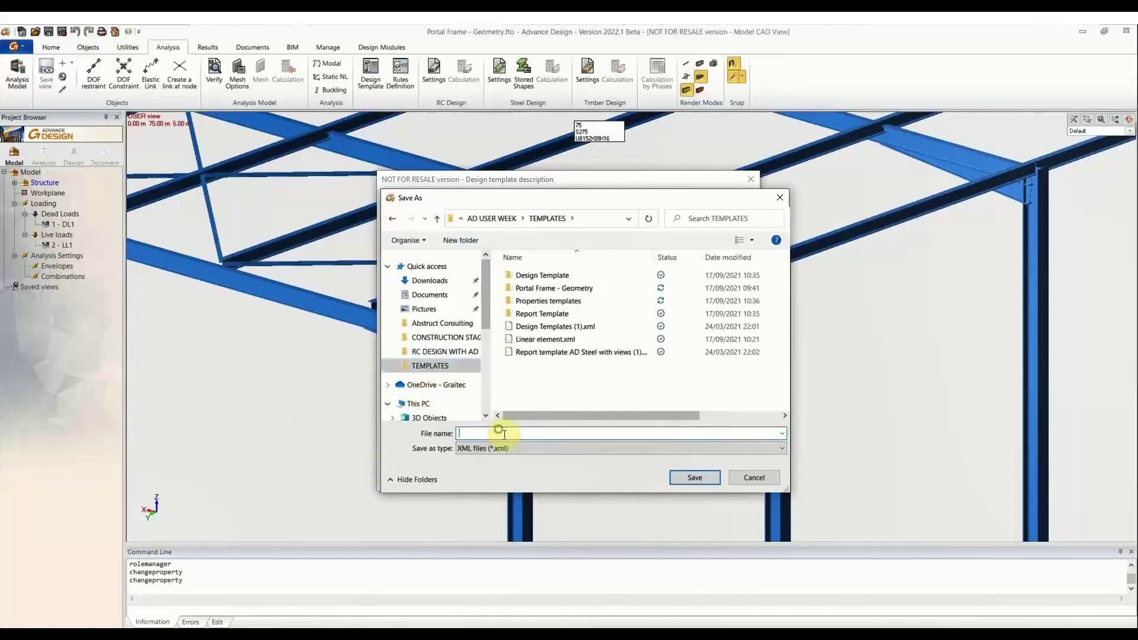
text(Design)
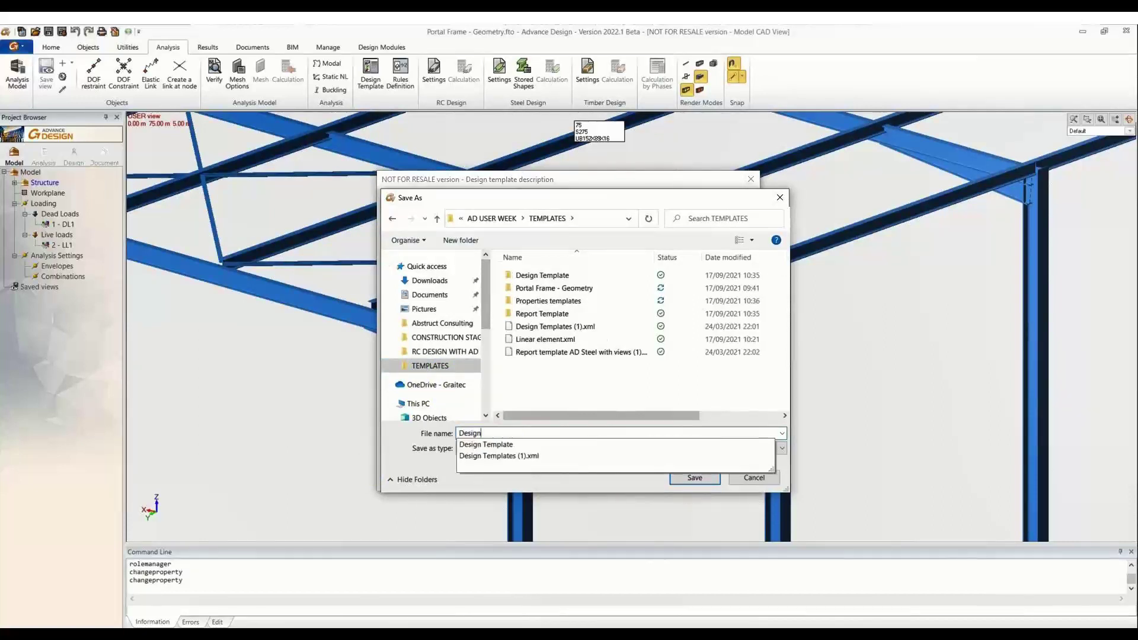
click(693, 477)
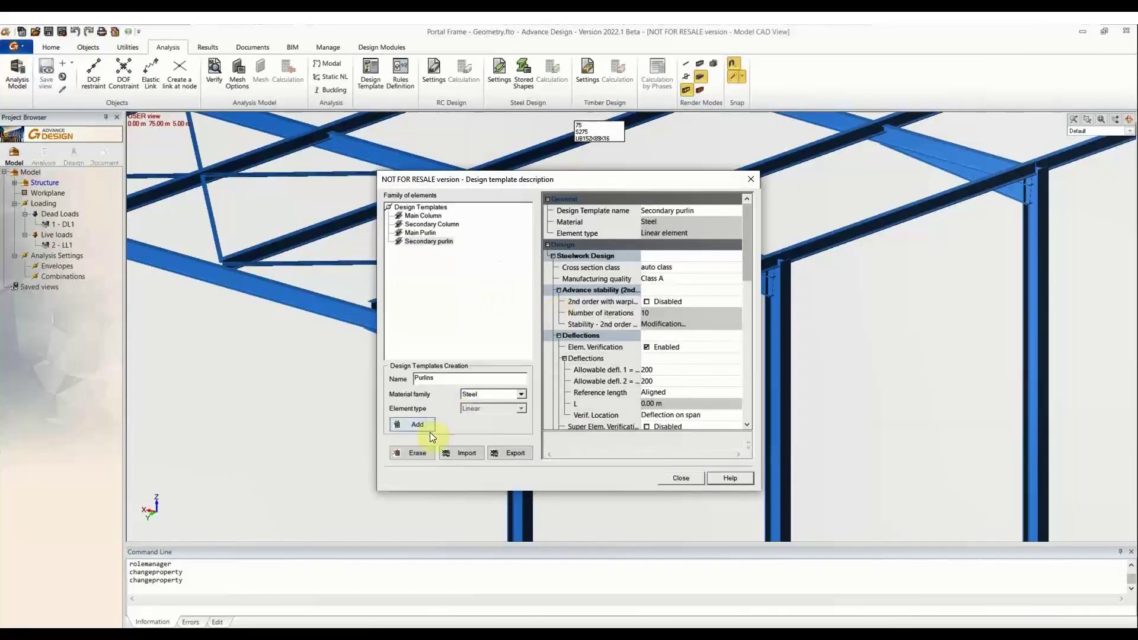
Step: View the Secondary purlin and Main Column design templates, and close the design template description
click(429, 241)
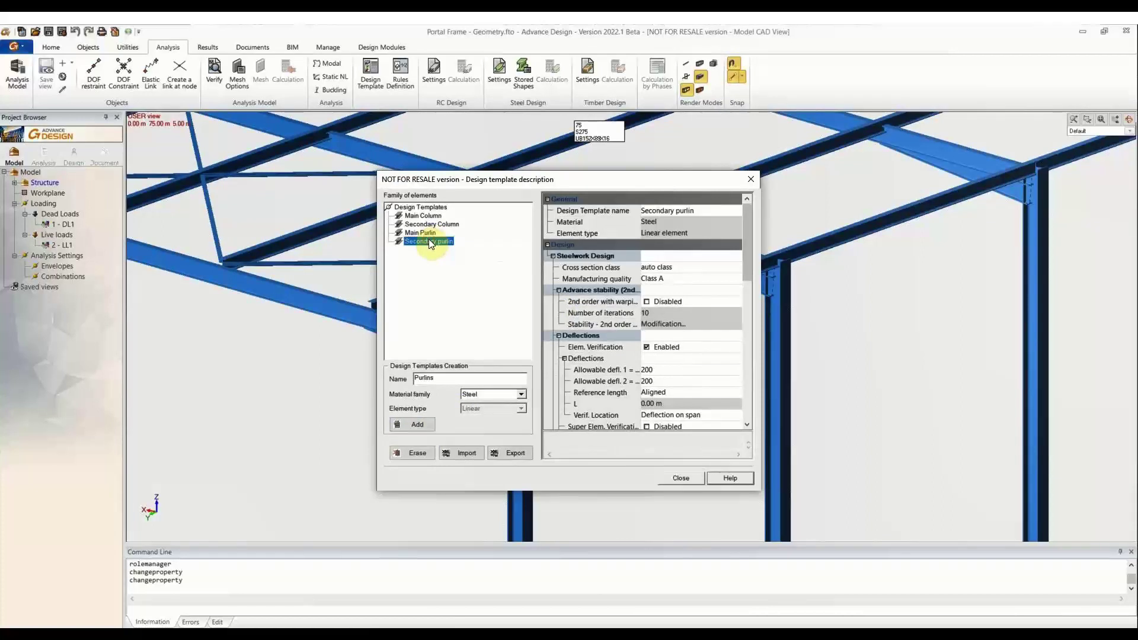
click(422, 216)
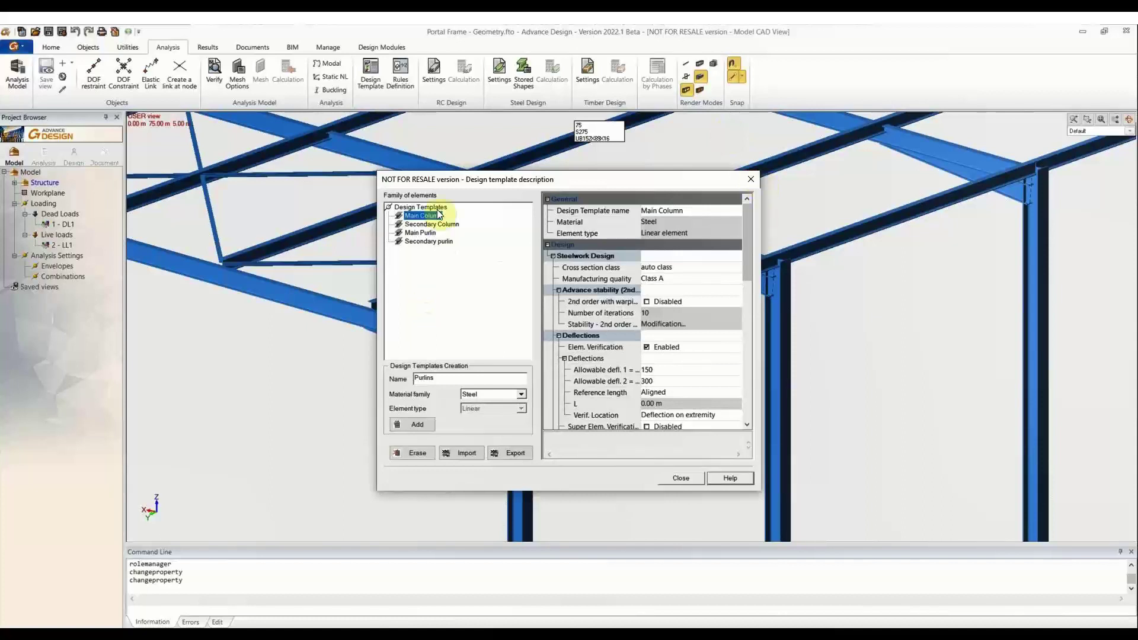
click(753, 186)
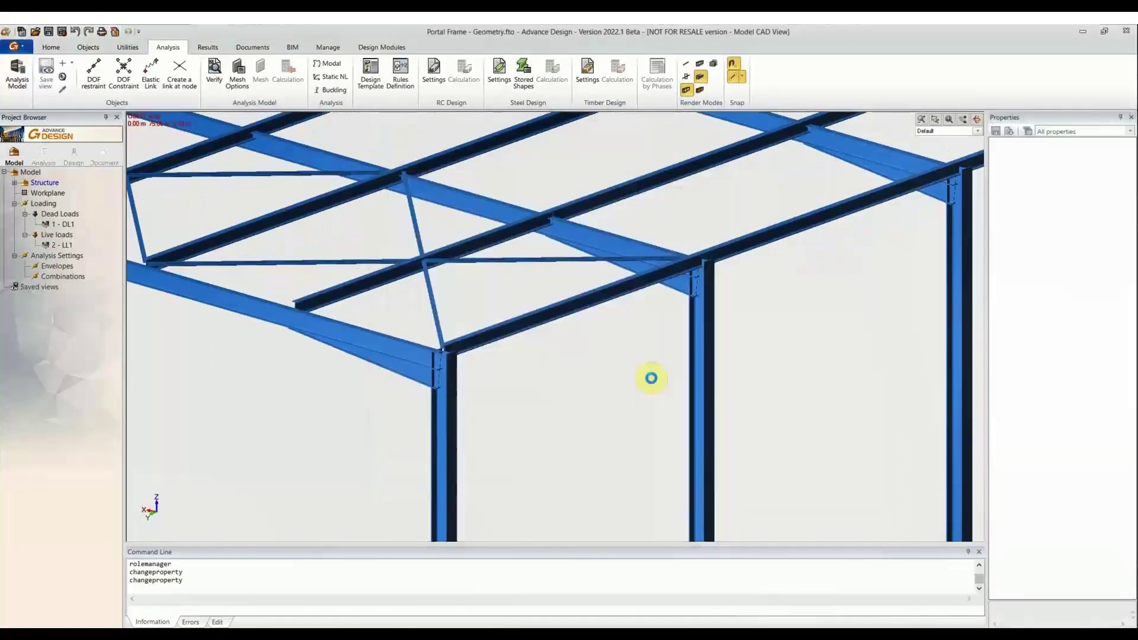
scroll(645, 378, down, 3)
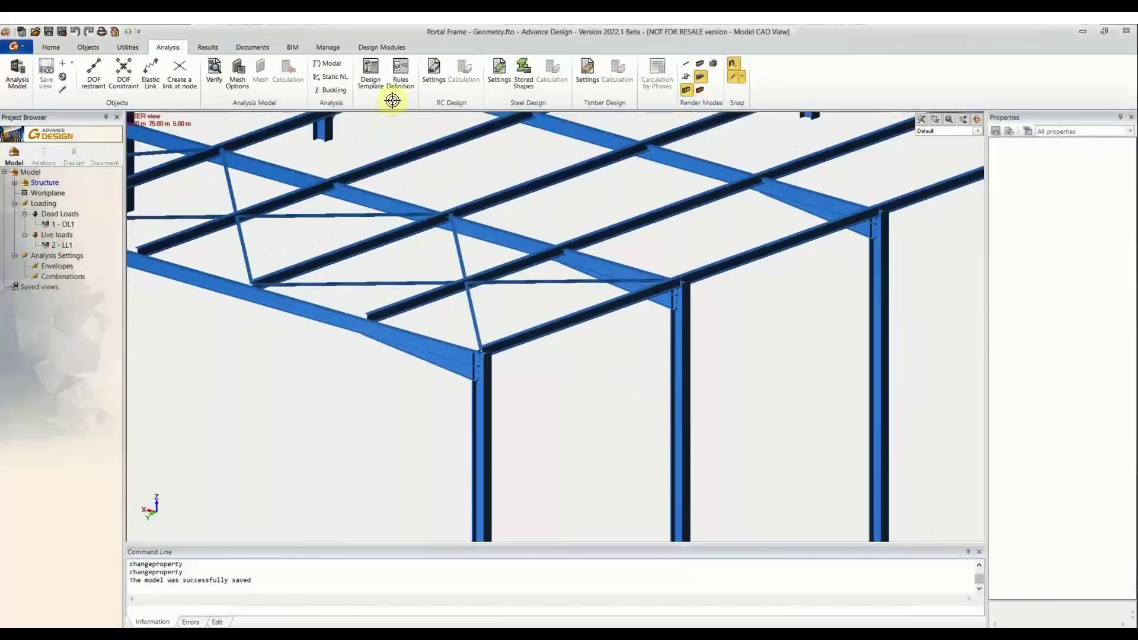
click(52, 48)
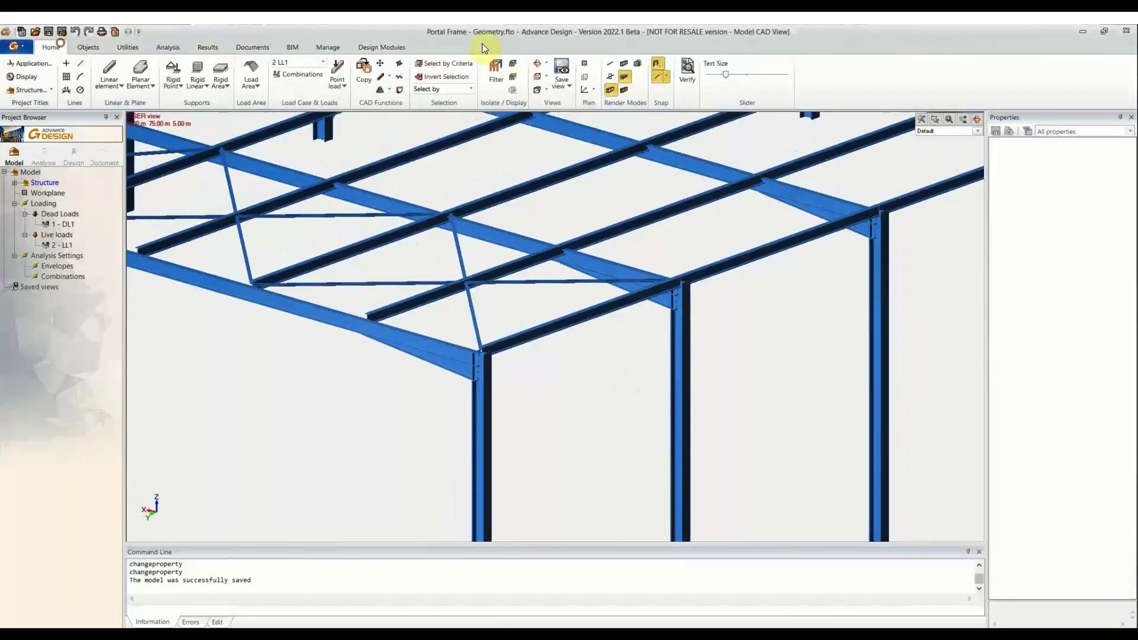
click(465, 63)
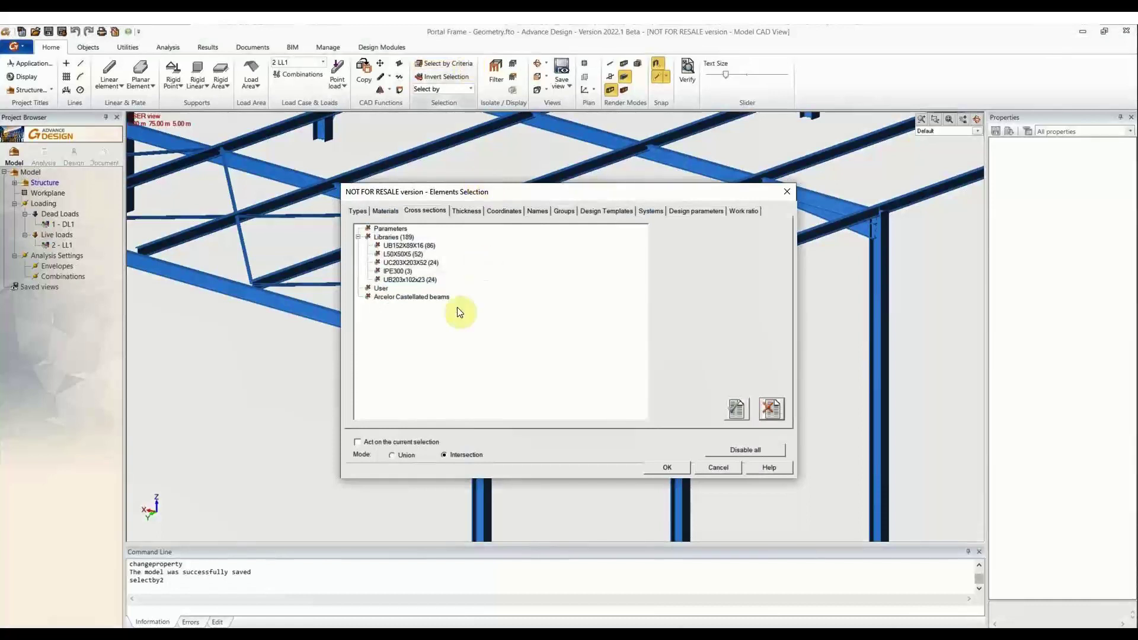
click(419, 263)
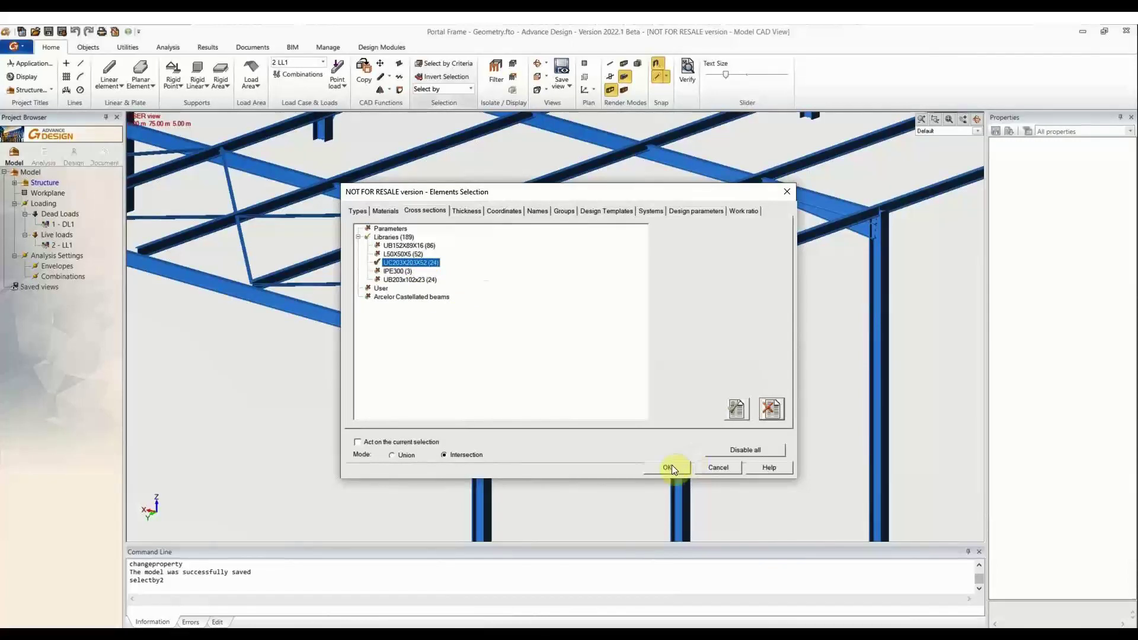
click(787, 192)
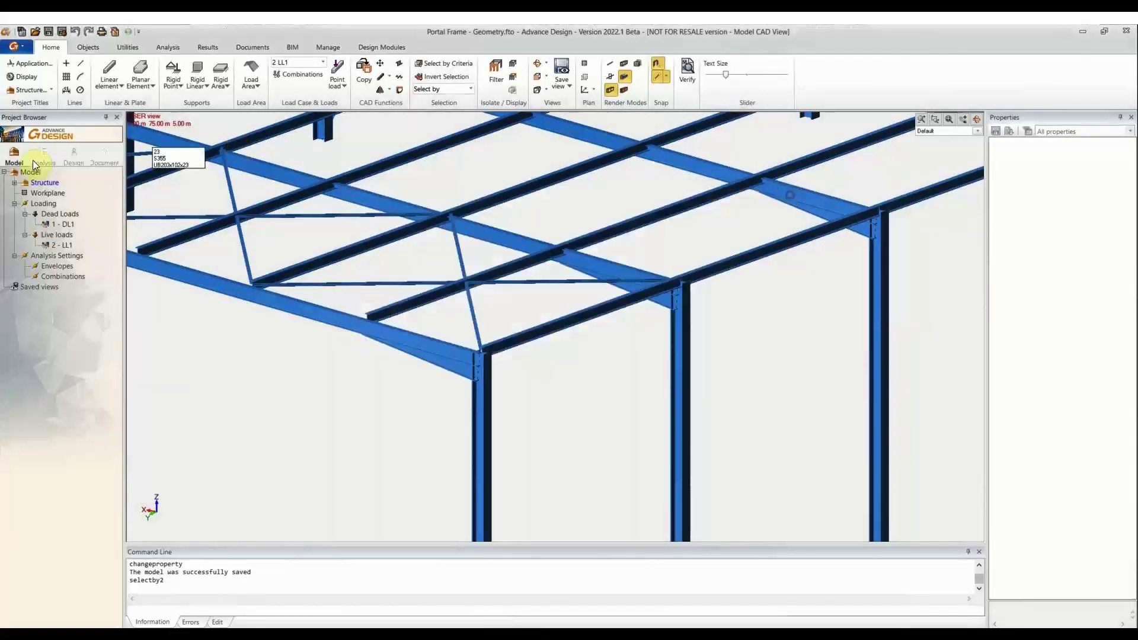
Step: Expand the Structure levels and select all elements with the UC203X203X52 cross section by criteria
click(14, 183)
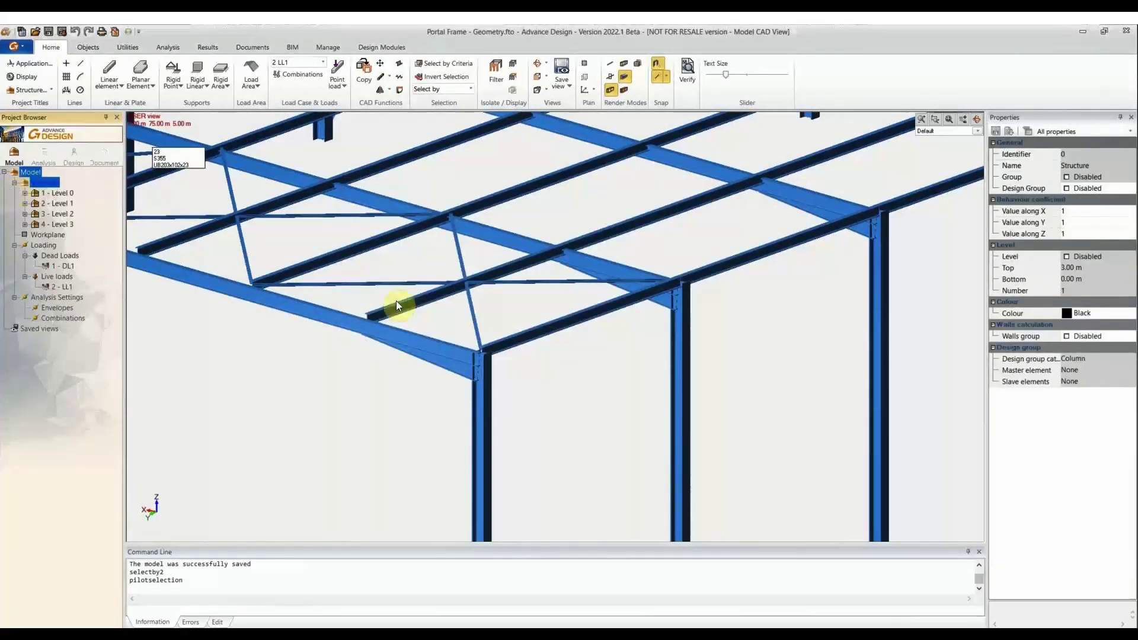
scroll(396, 302, down, 5)
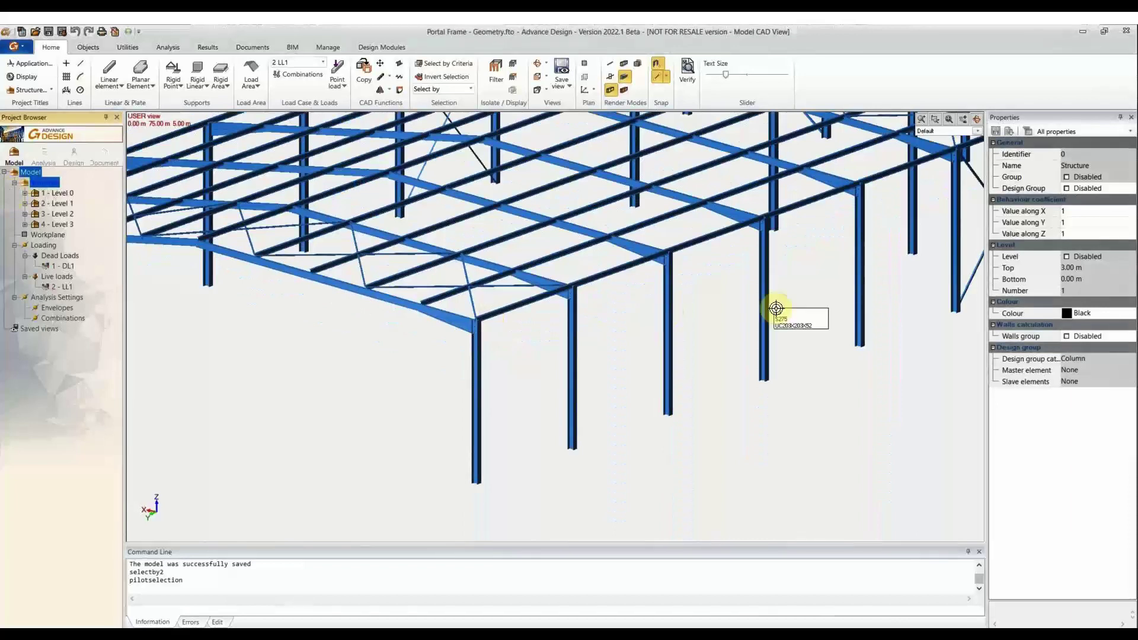
middle_drag(776, 308, 640, 360)
scroll(640, 360, down, 3)
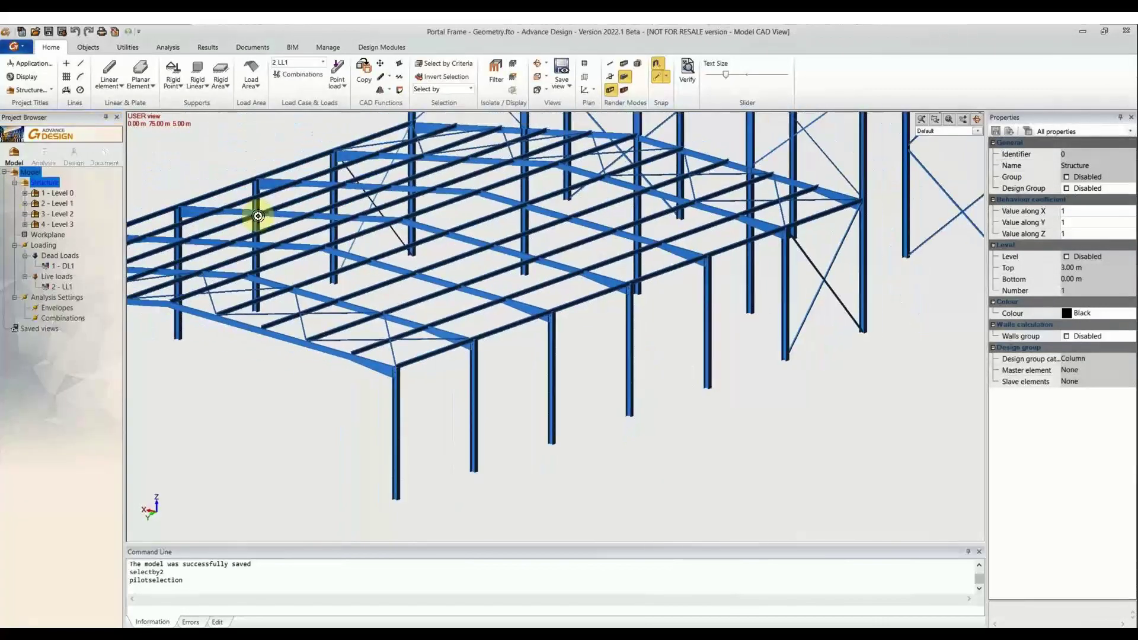
click(444, 64)
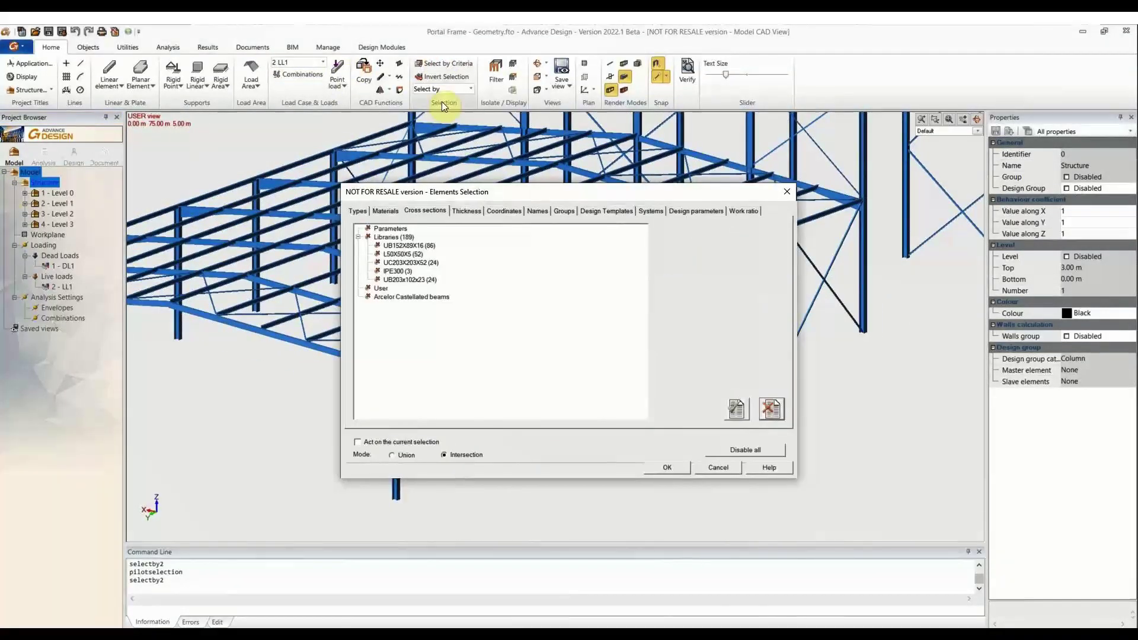
click(418, 263)
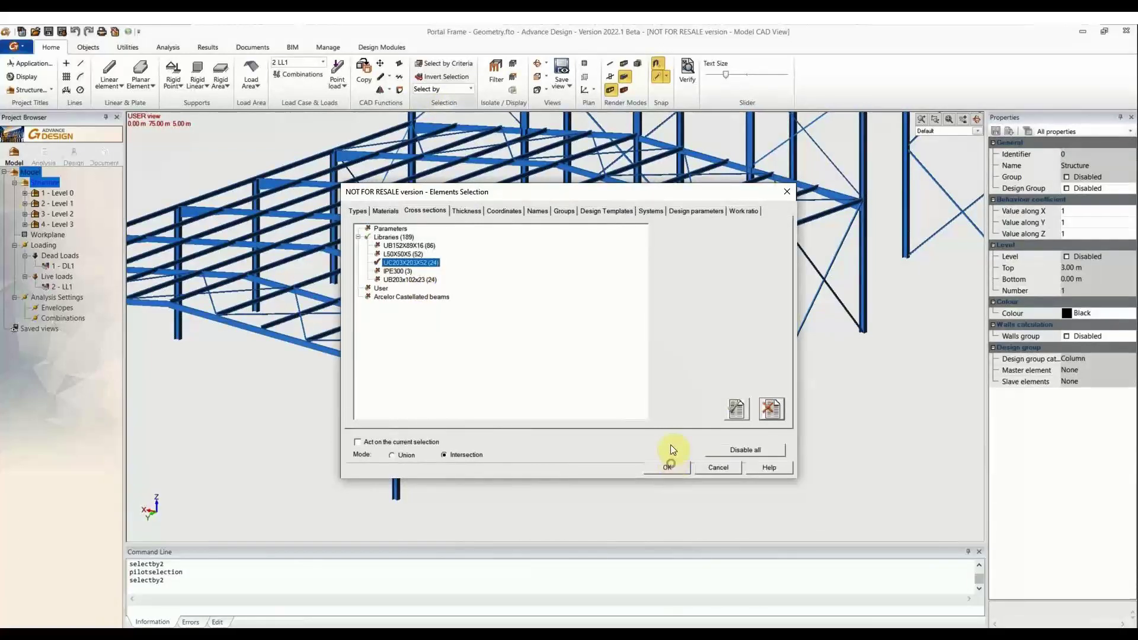
click(669, 468)
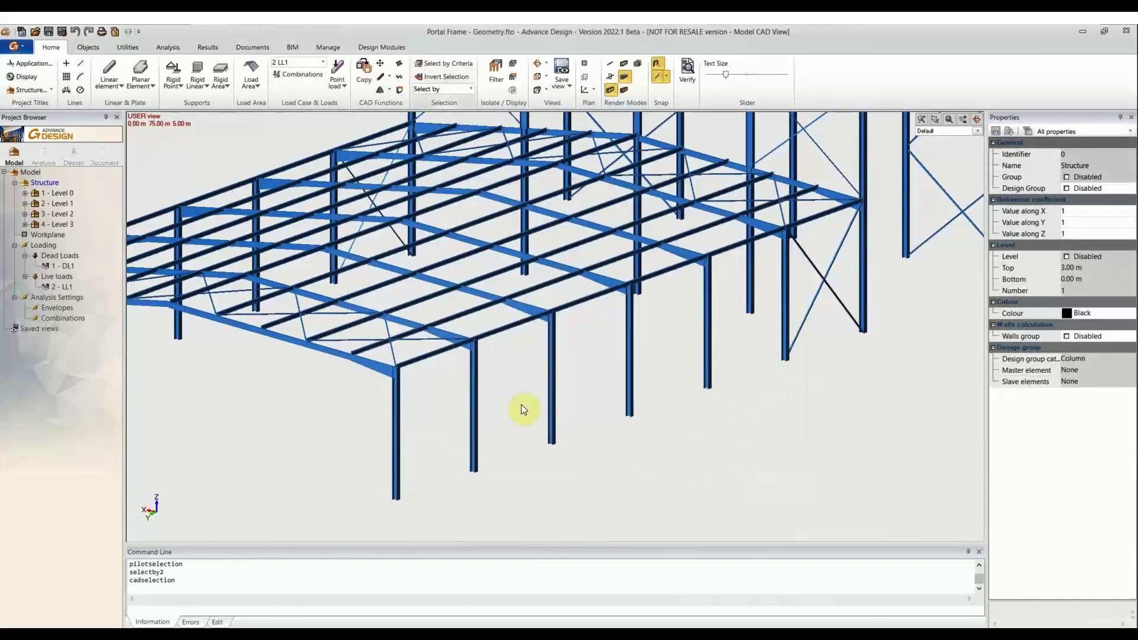
scroll(591, 321, down, 3)
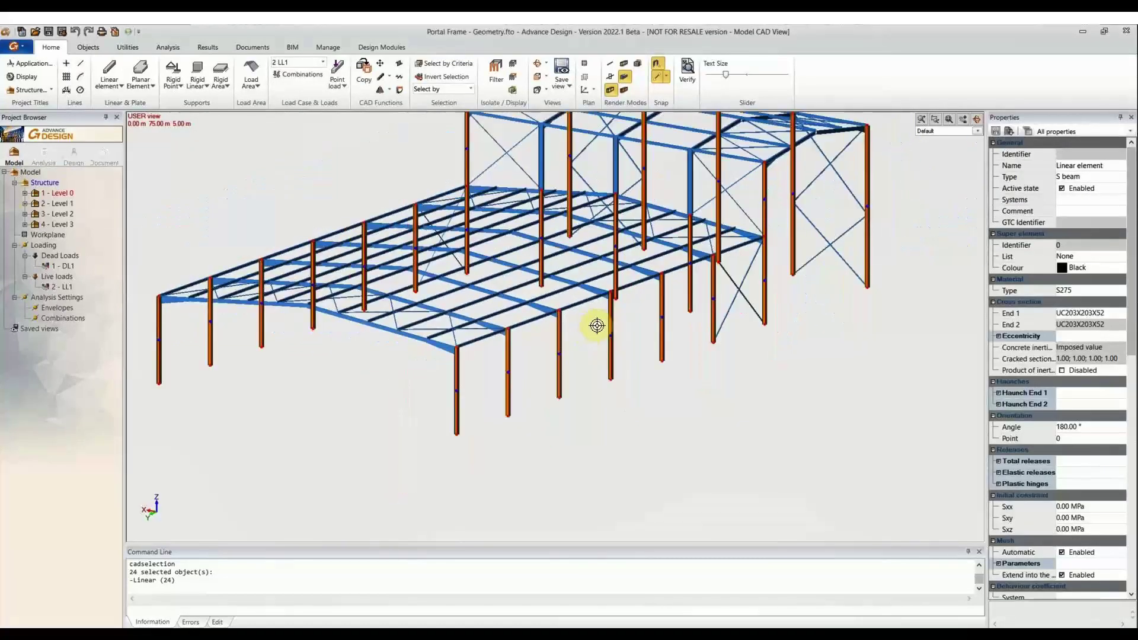
middle_drag(597, 326, 620, 381)
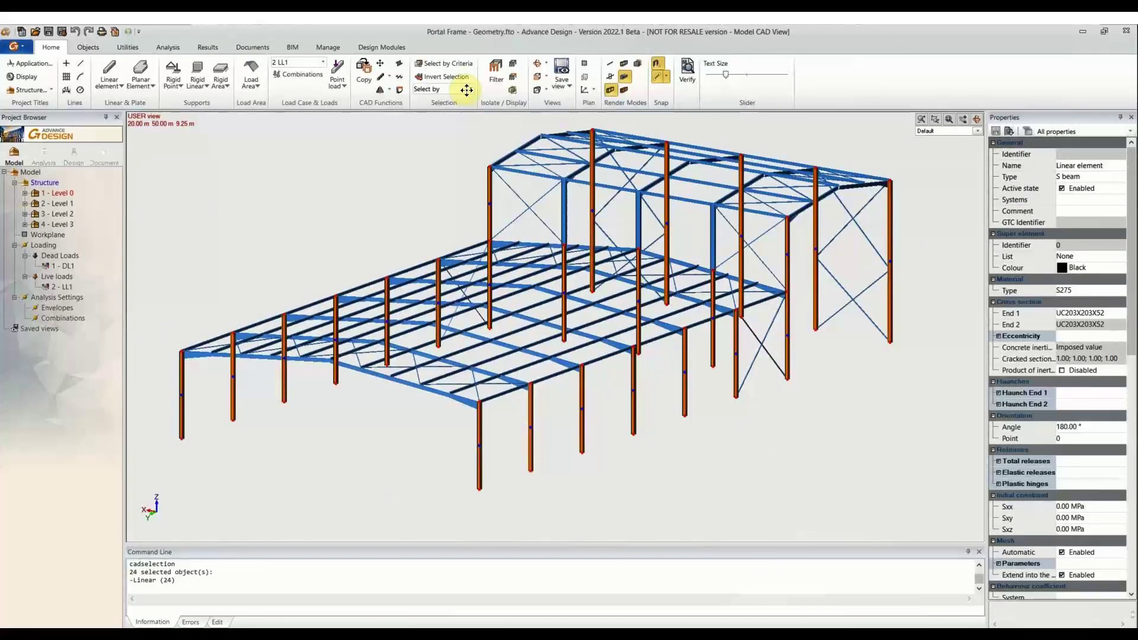
Step: Isolate the selected UC203X203X52 columns and show them in the top view
click(486, 69)
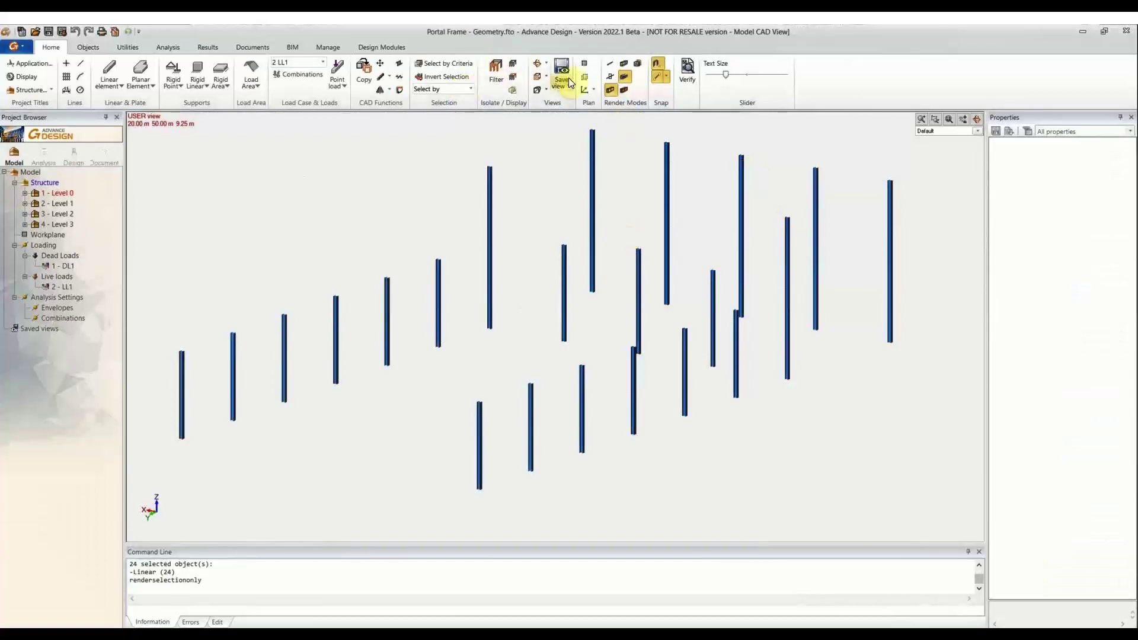
click(545, 78)
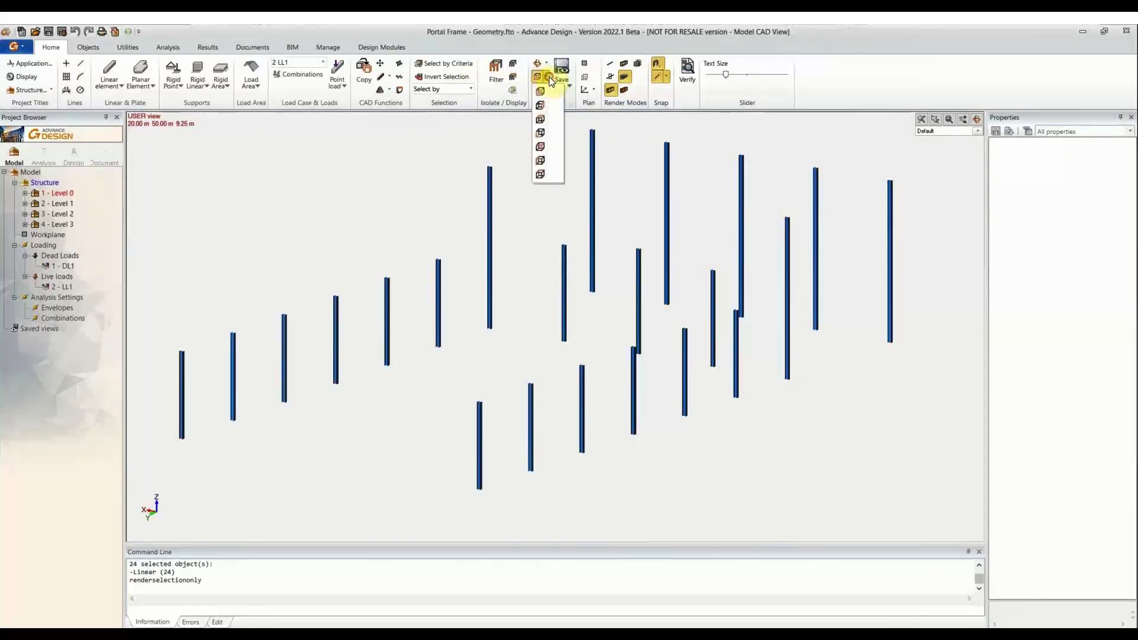
click(547, 117)
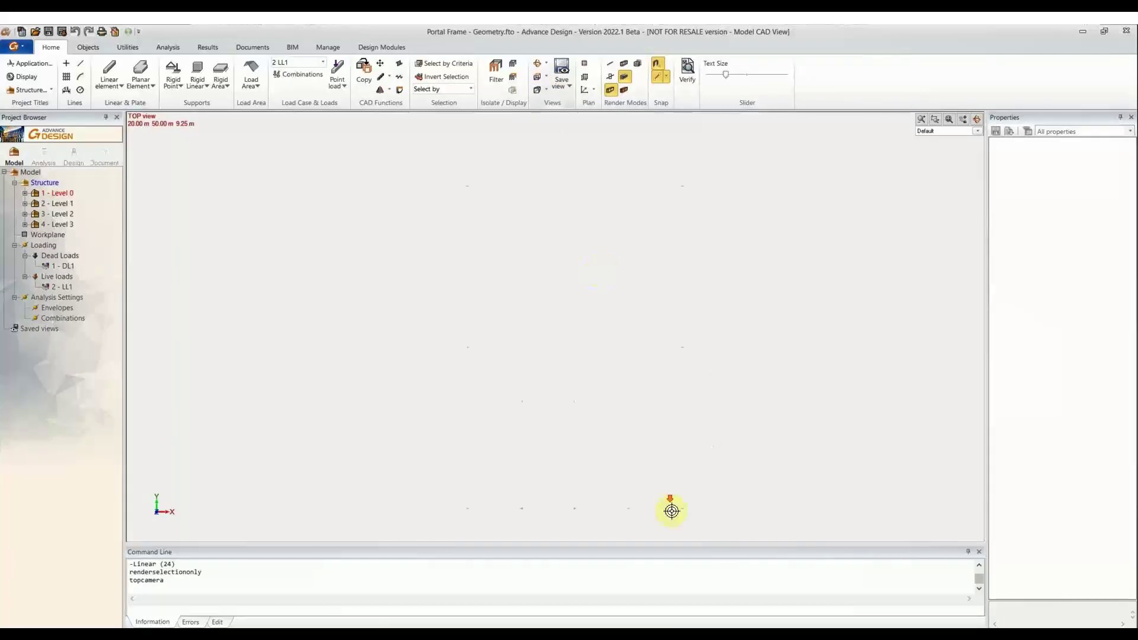
Step: Select the two parallel rows of six columns in the top view and isolate them from the rest
scroll(643, 437, down, 2)
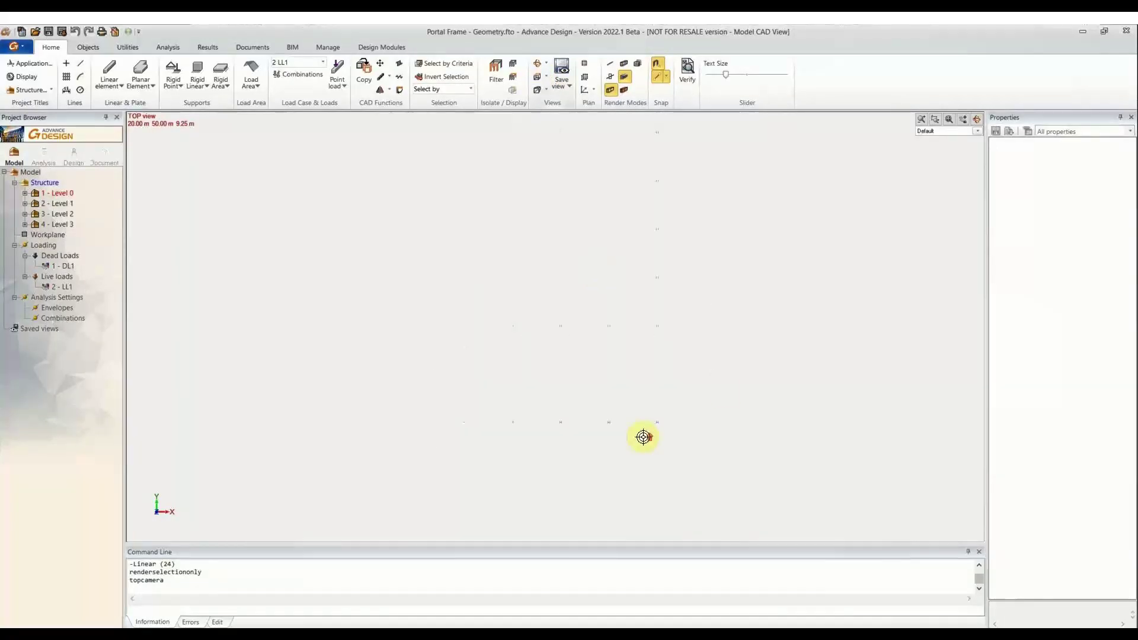
drag(717, 365, 660, 292)
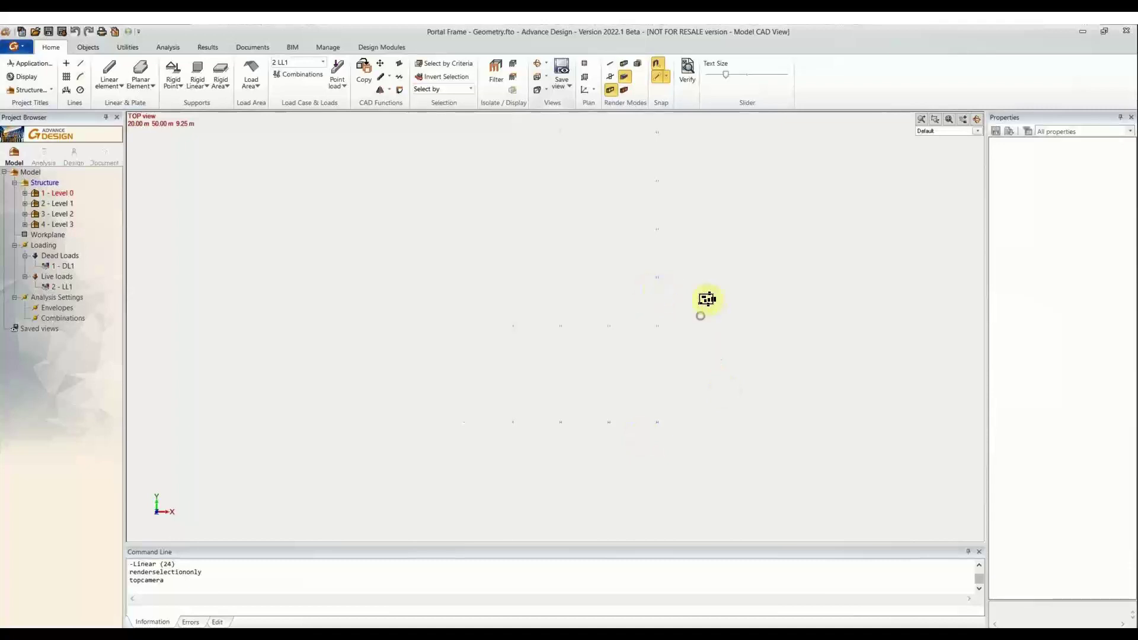
click(701, 291)
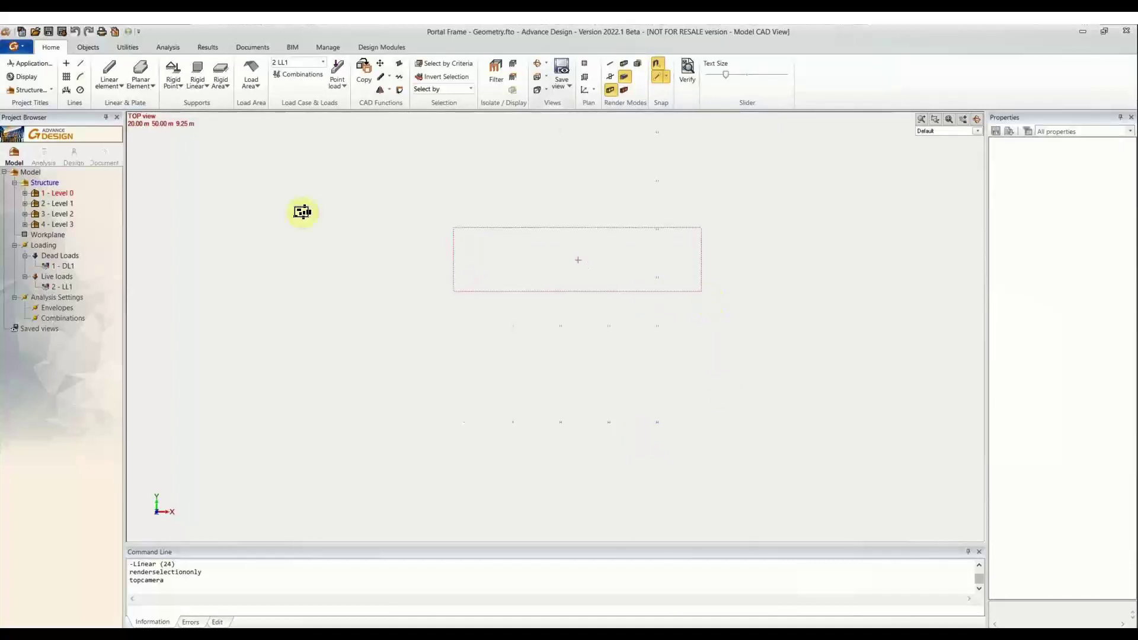
middle_drag(486, 265, 356, 439)
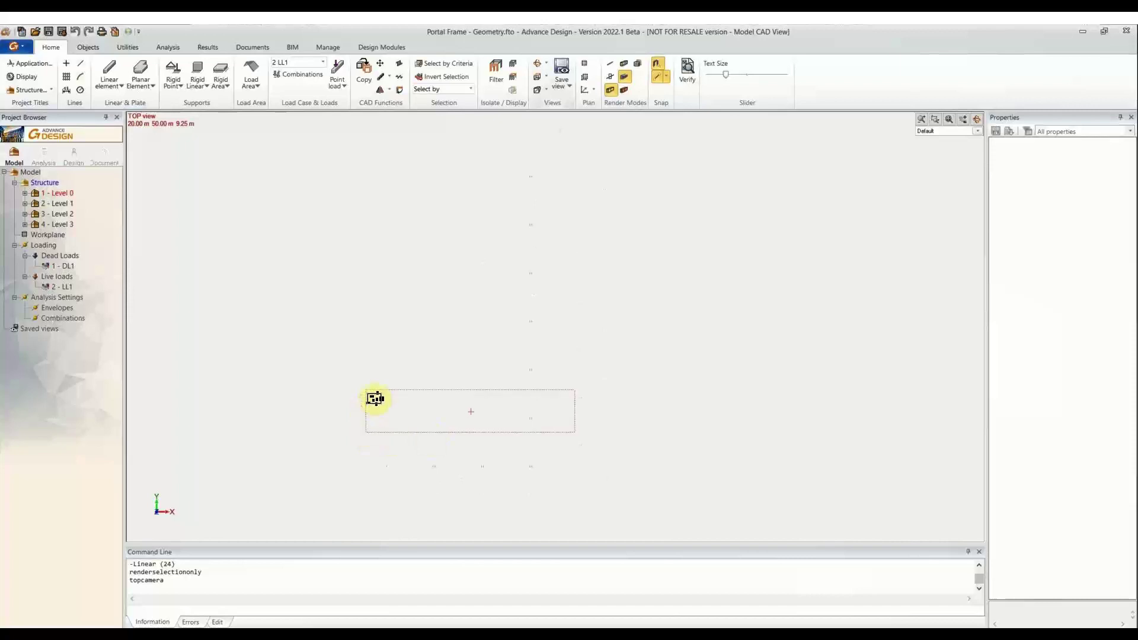
click(377, 160)
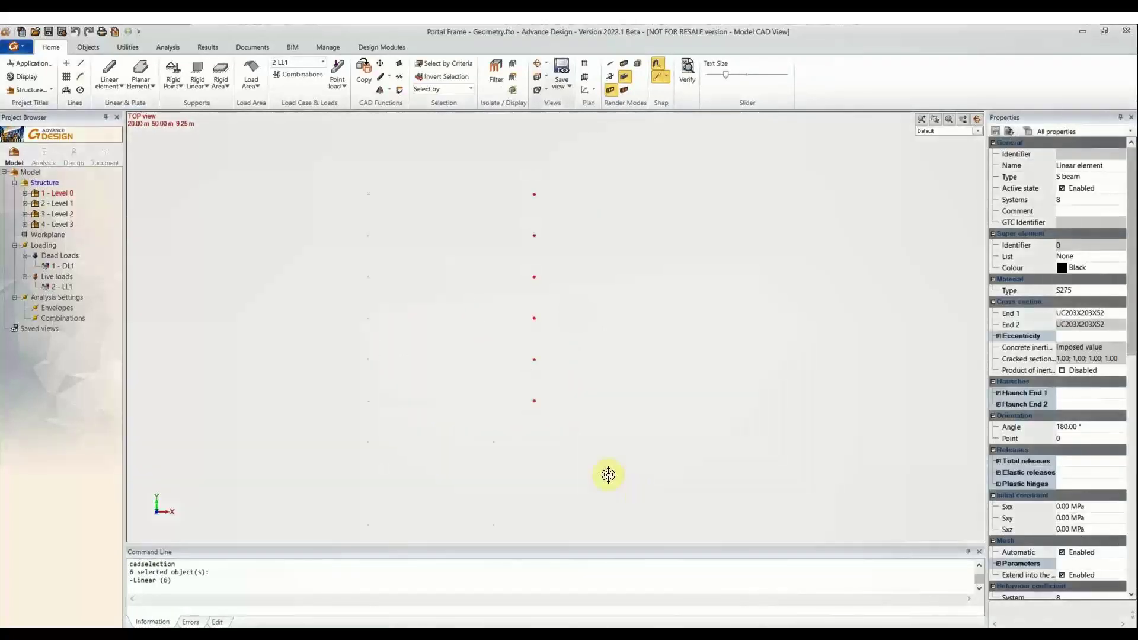
click(577, 423)
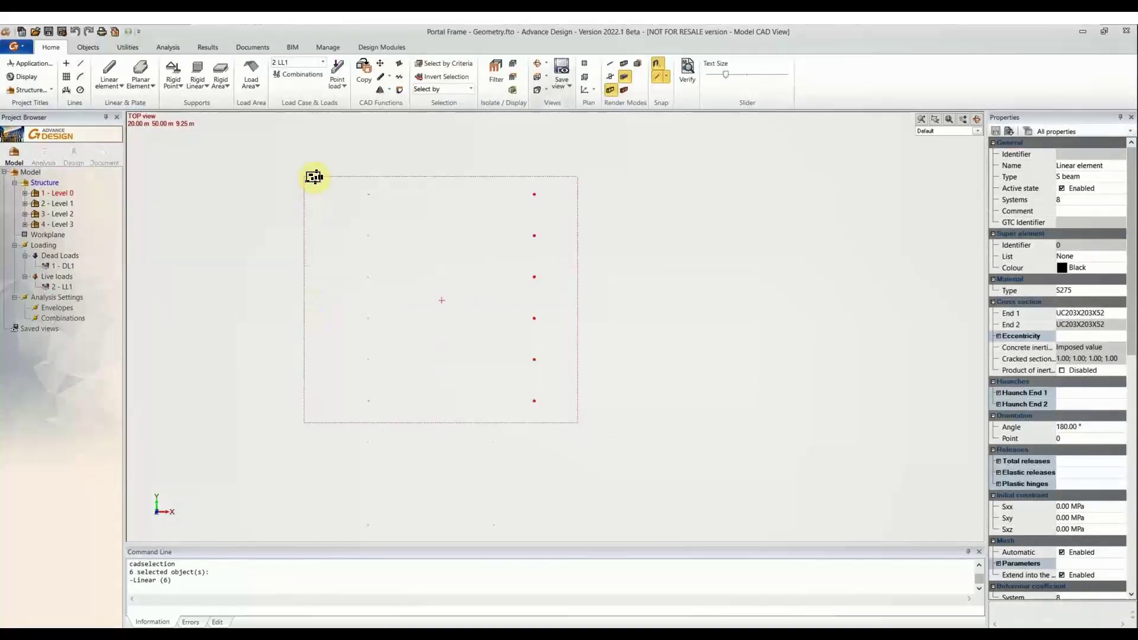
click(305, 168)
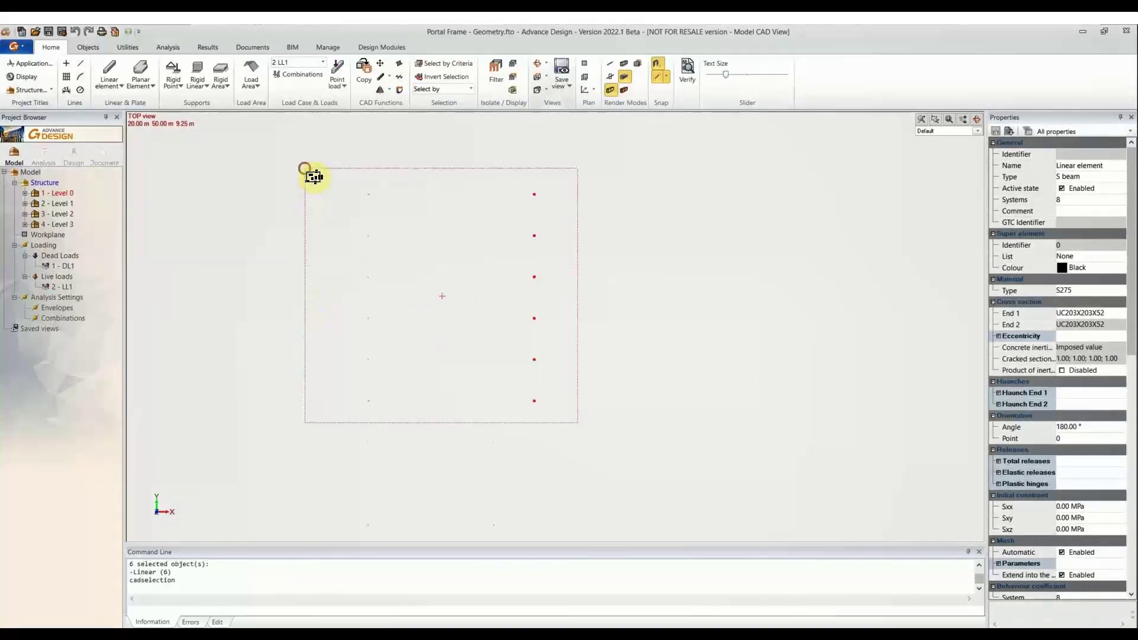
click(497, 69)
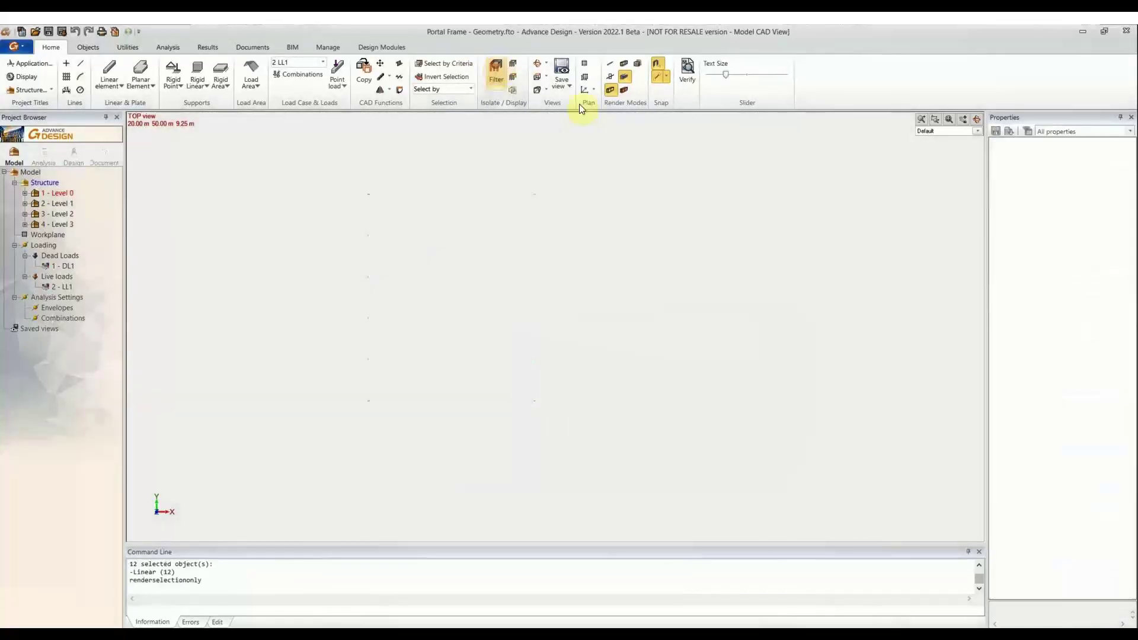
Step: Show the isolated columns in an isometric view
click(546, 78)
click(540, 134)
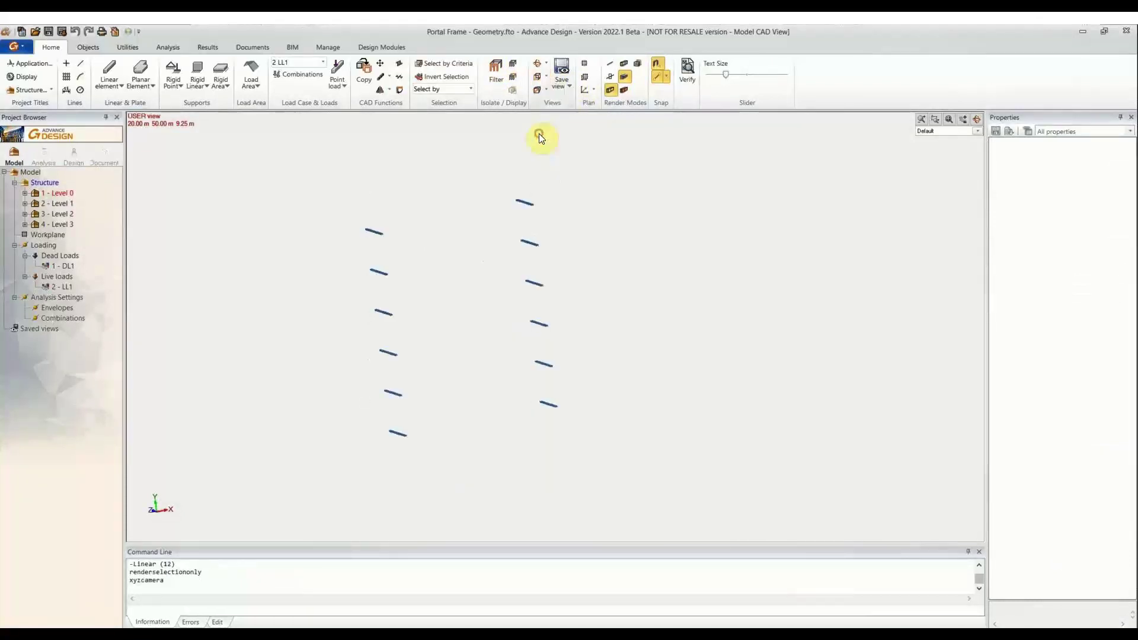
scroll(566, 368, up, 1)
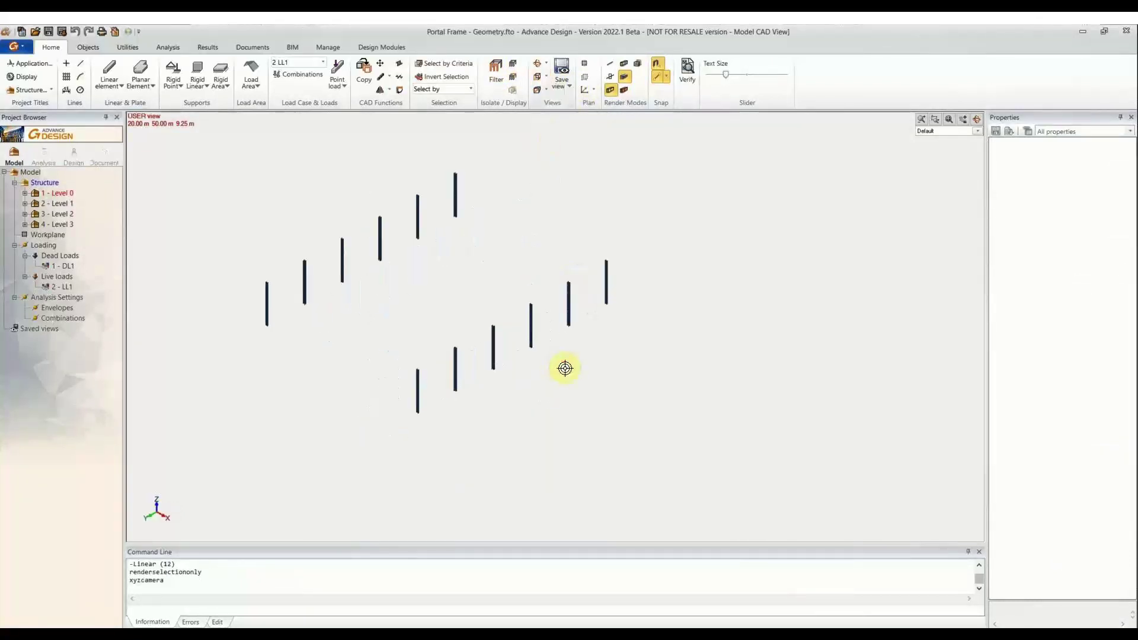
scroll(561, 369, up, 1)
middle_drag(534, 371, 613, 380)
Step: Select all the isolated columns and assign them the Main Column template under Steelwork Design
key(ctrl+a)
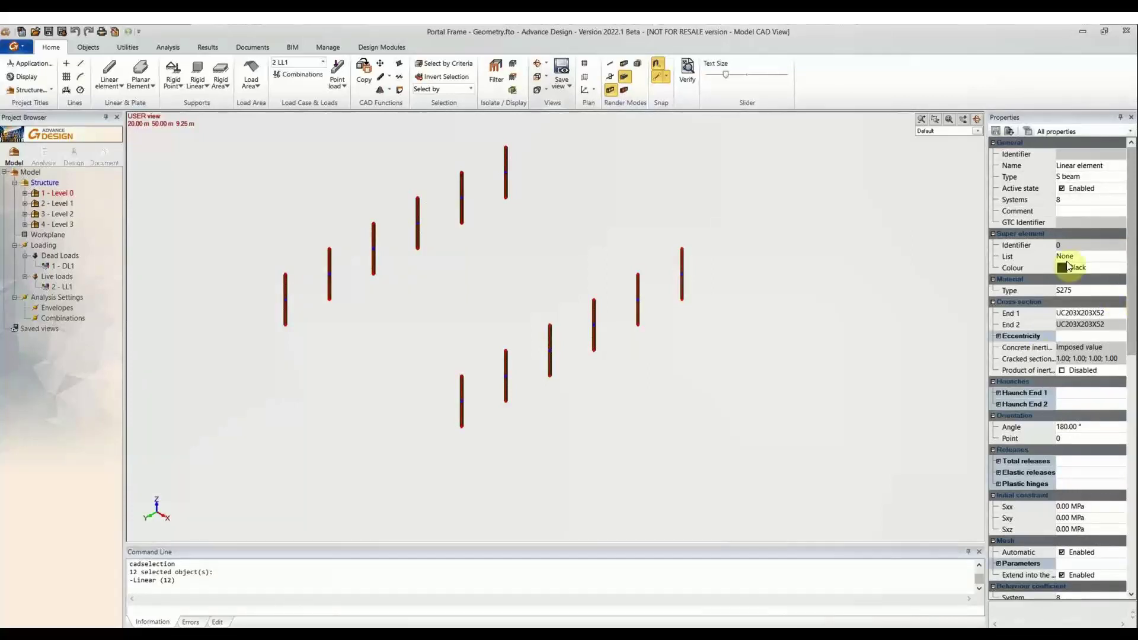
scroll(1041, 383, down, 3)
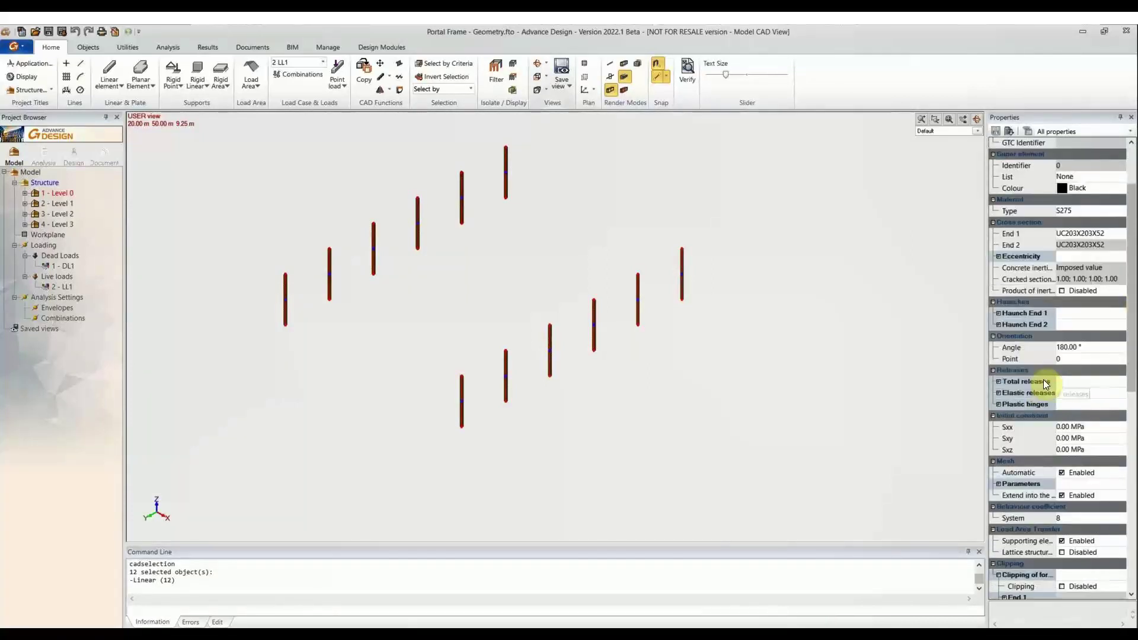
scroll(1052, 385, down, 9)
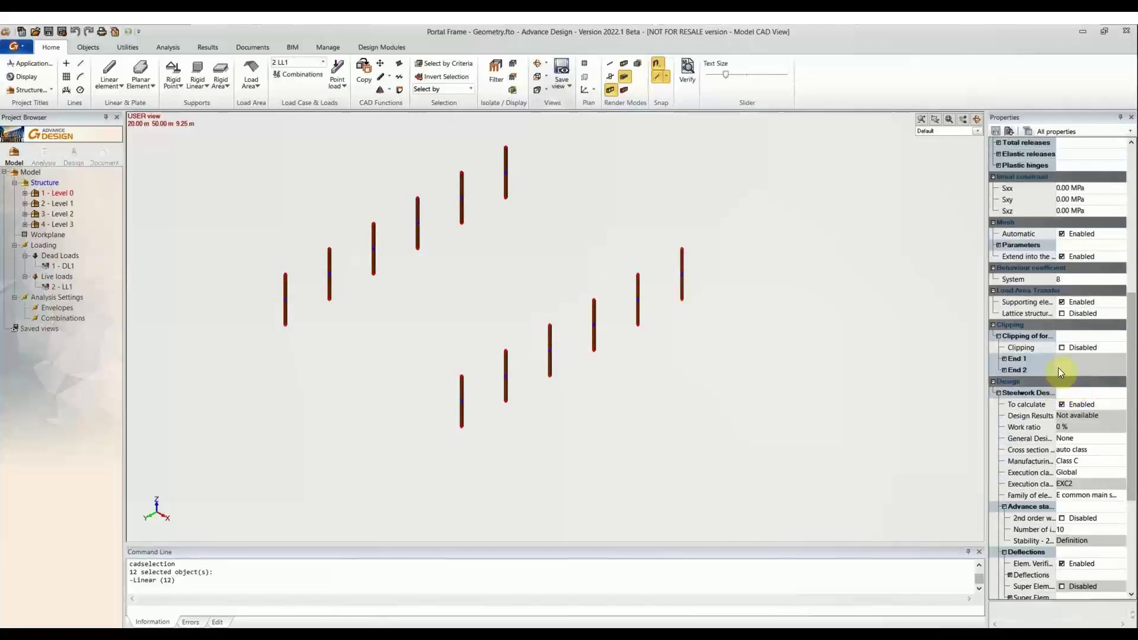
scroll(1060, 371, down, 3)
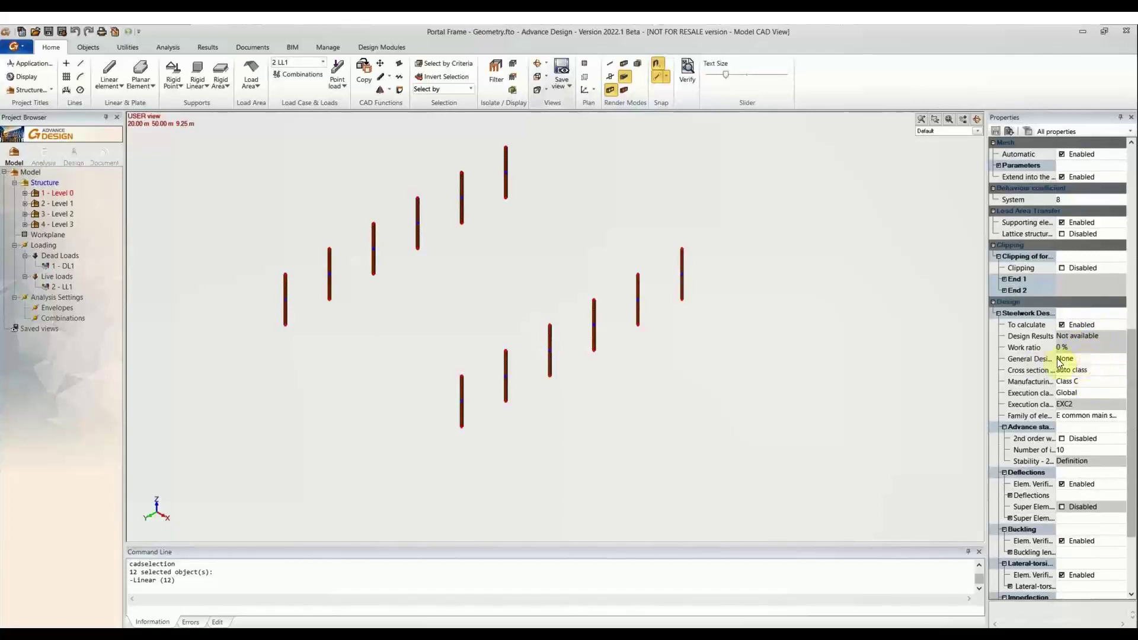
click(1095, 361)
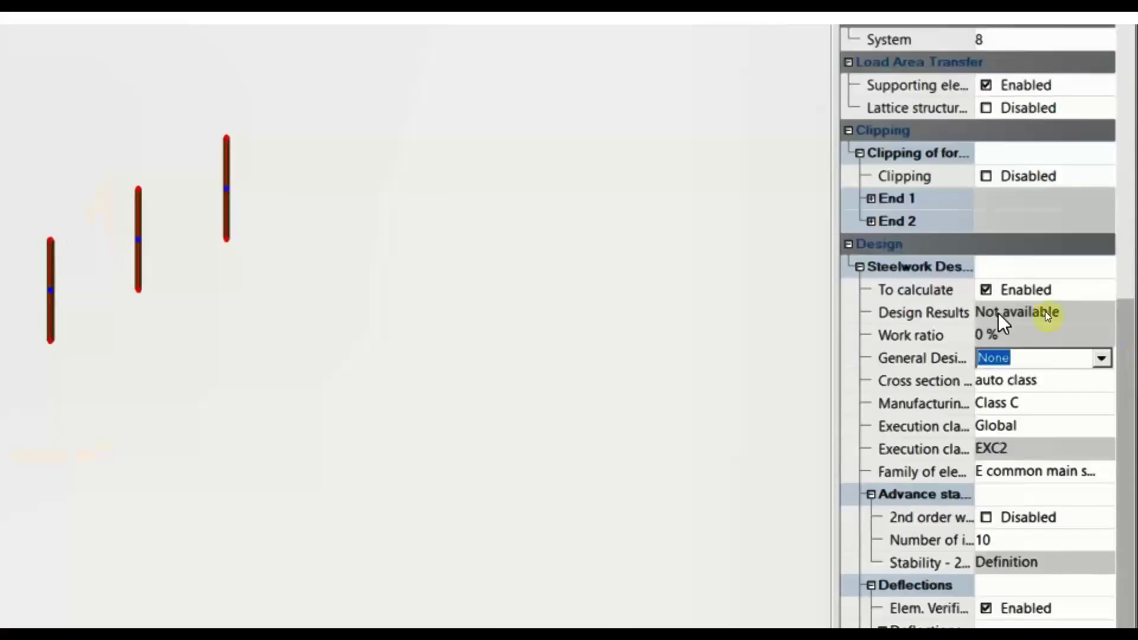
click(1102, 359)
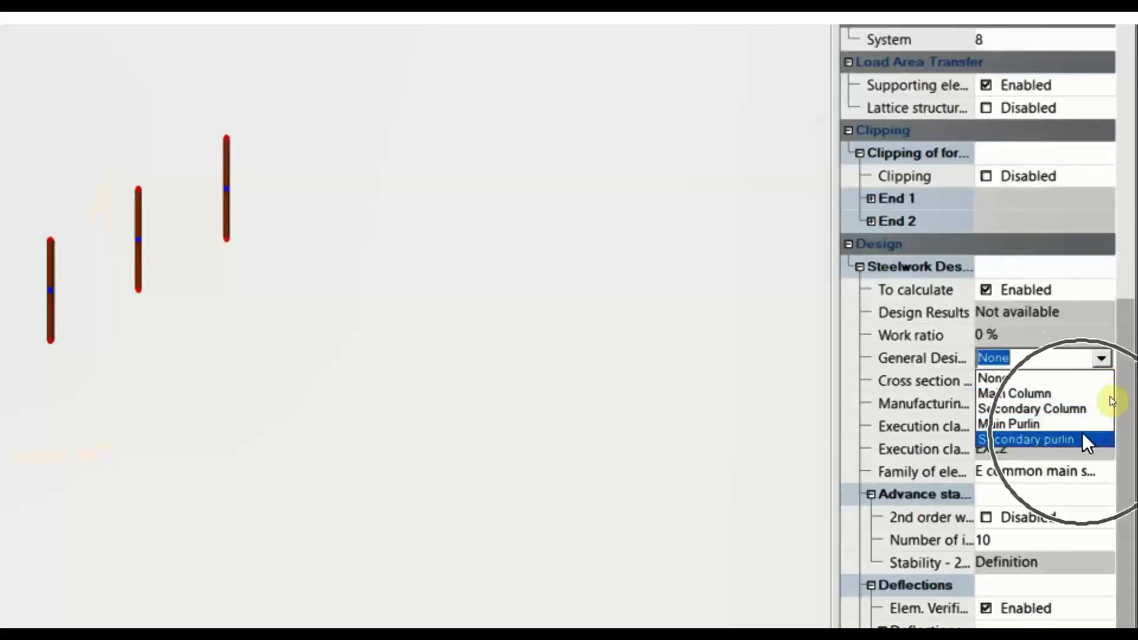
click(1047, 392)
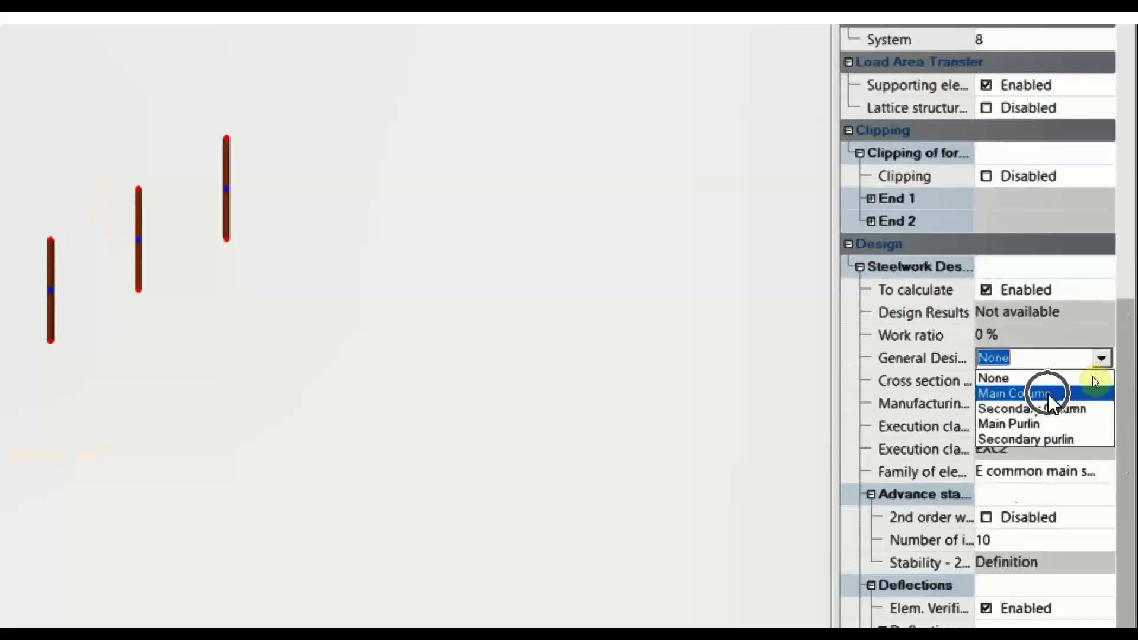
scroll(1026, 487, down, 3)
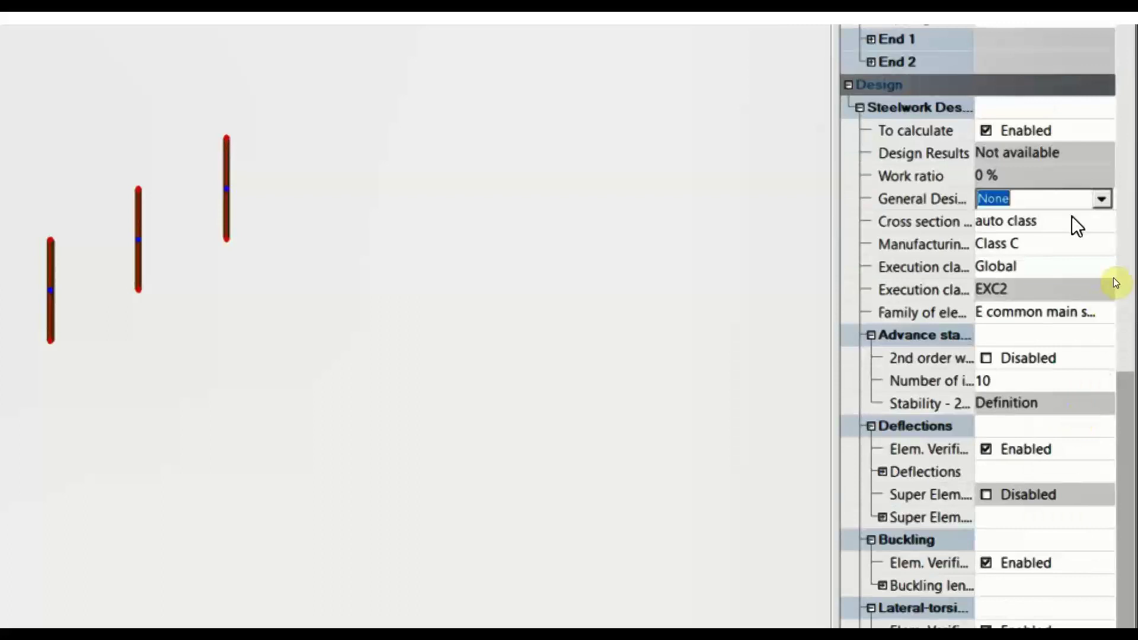
click(1102, 199)
click(1054, 235)
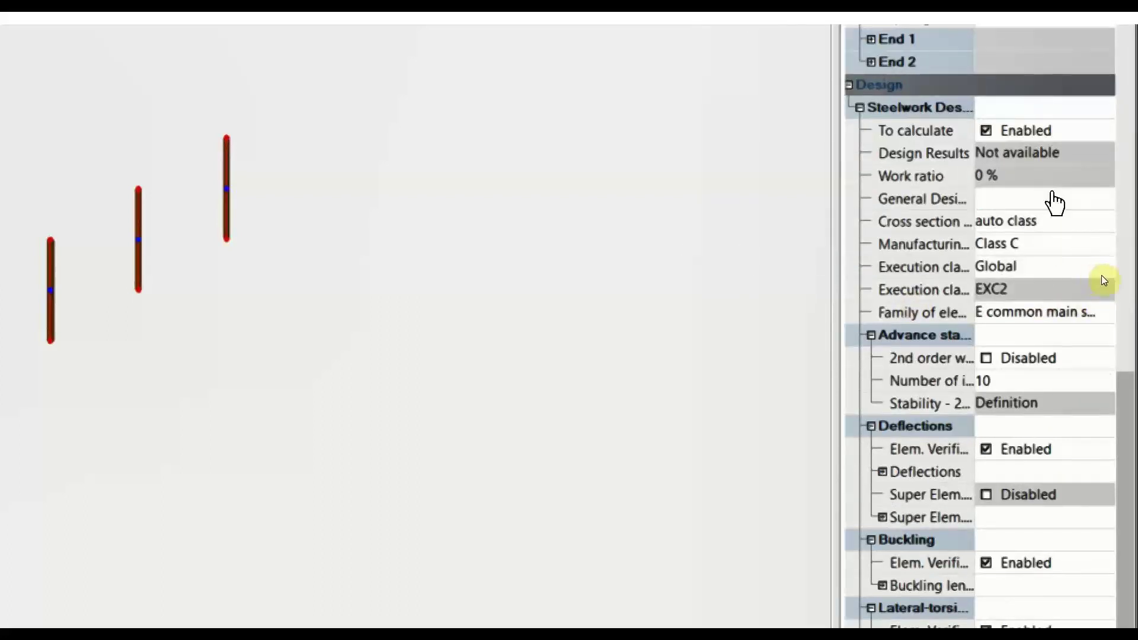
Step: Review the columns' general and advanced stability design properties, and expand the Deflections and Buckling groups
scroll(1067, 202, up, 3)
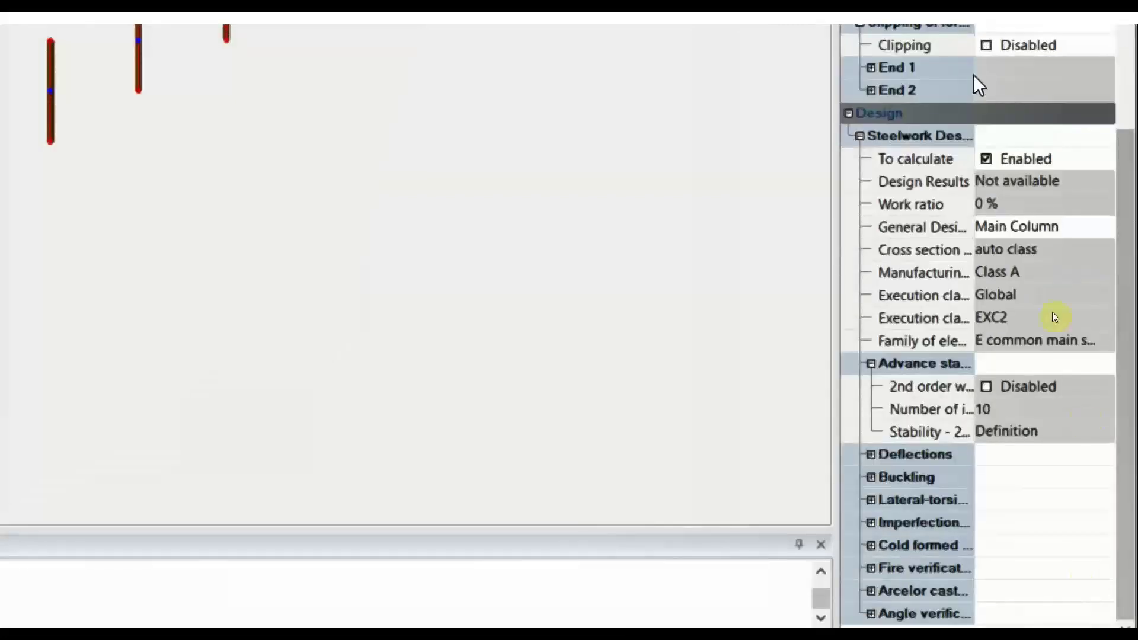
click(1015, 196)
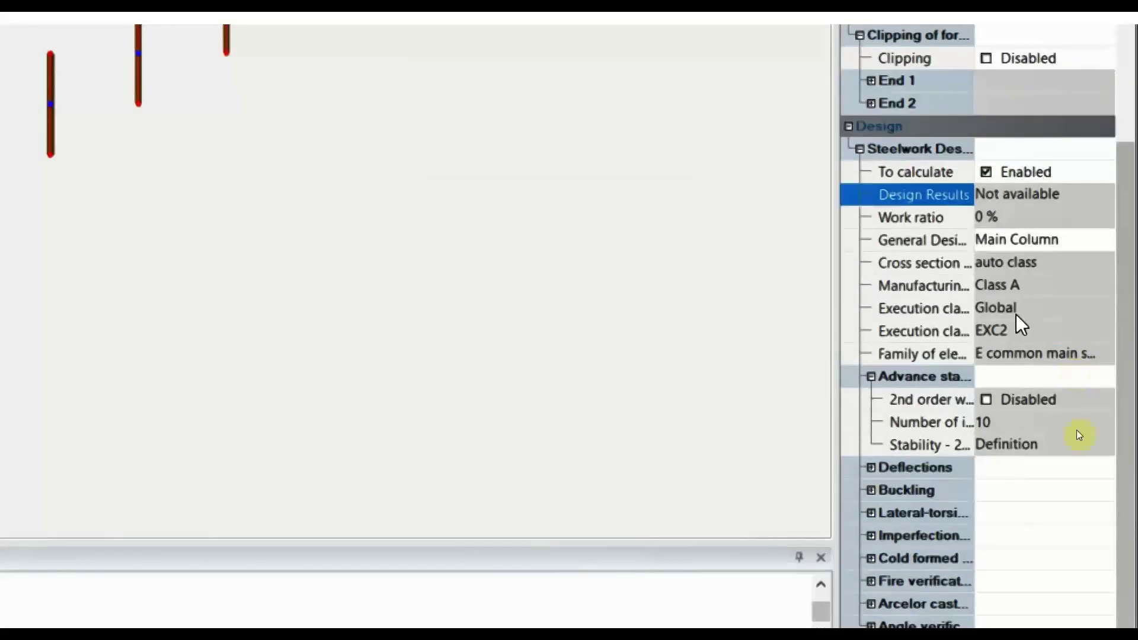
click(1023, 287)
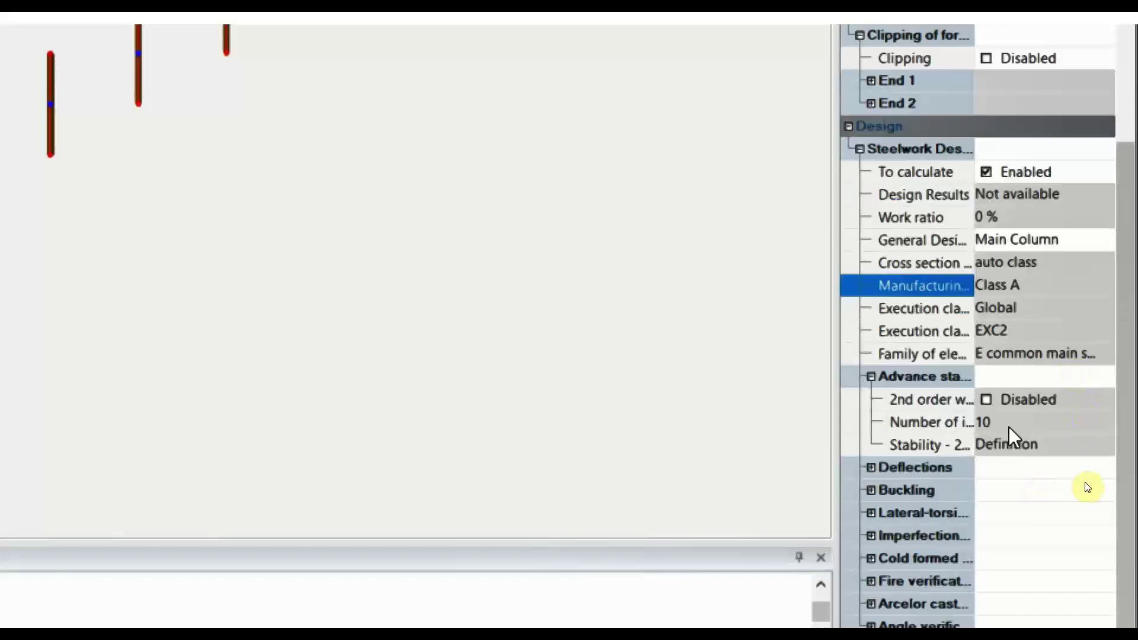
click(1054, 422)
click(989, 400)
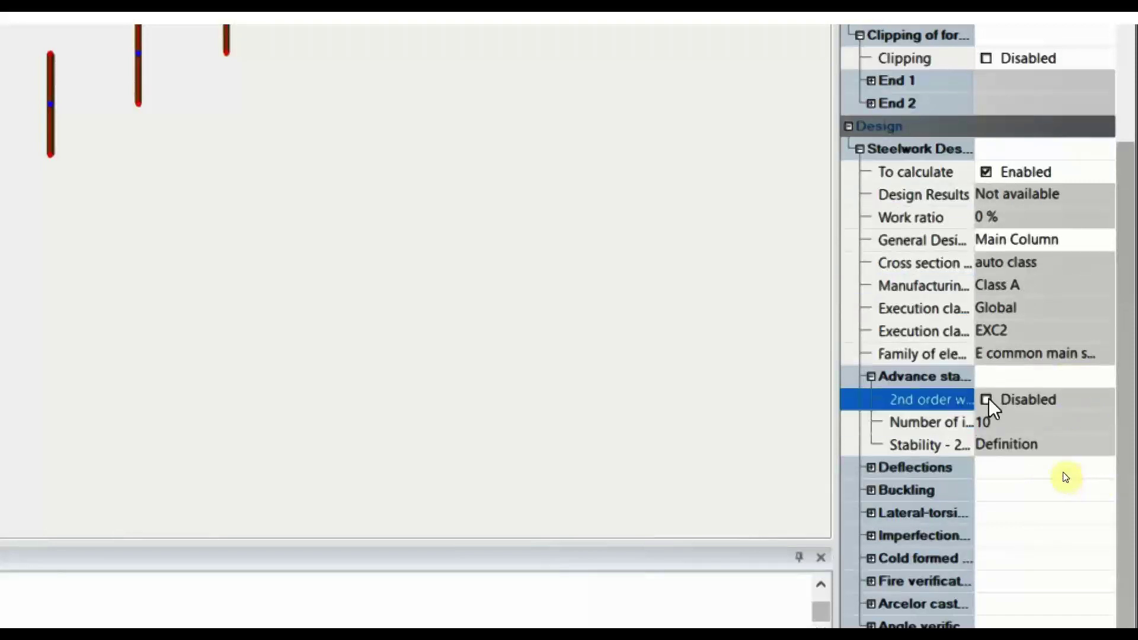
click(873, 469)
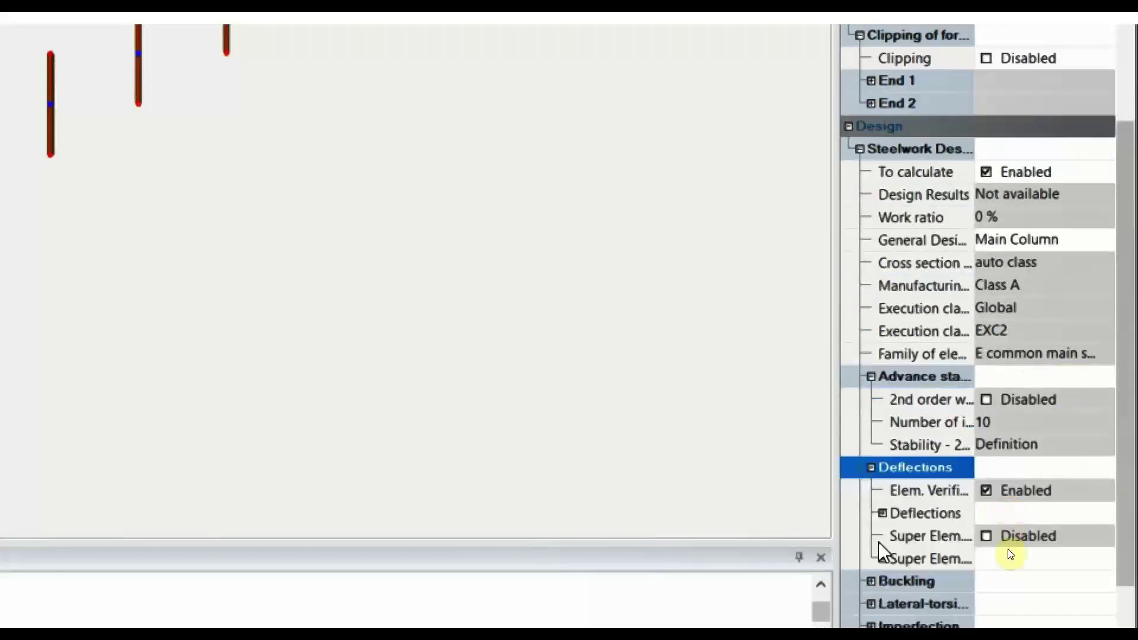
click(872, 582)
scroll(883, 607, down, 2)
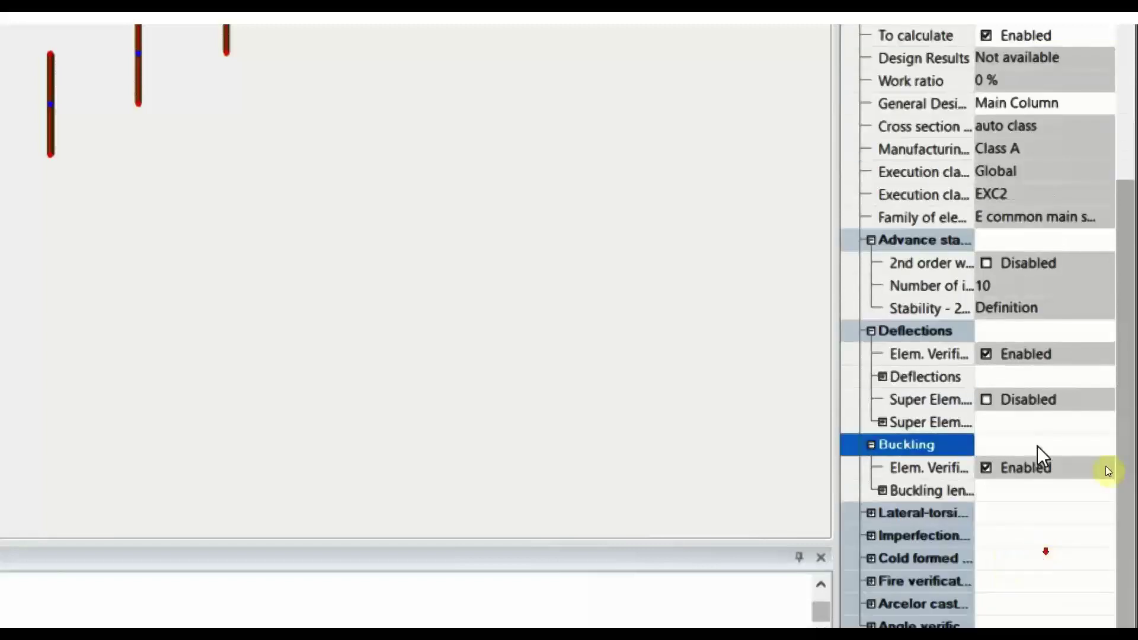
Step: Examine the element and super element deflection properties, and expand the lateral-torsional buckling group
click(882, 377)
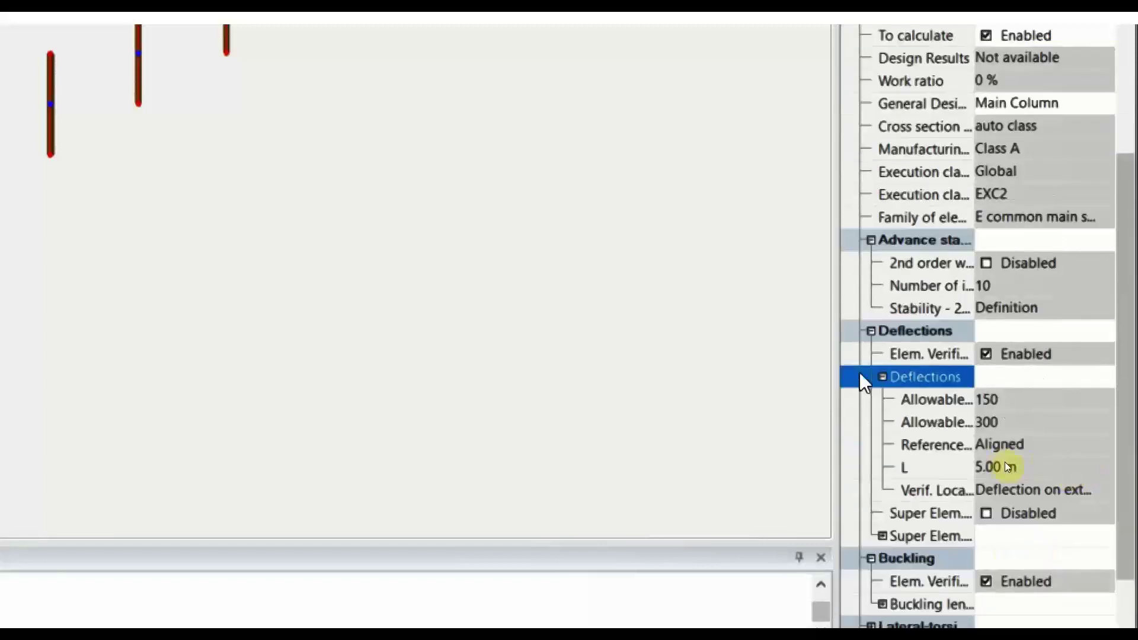
click(1002, 421)
click(1006, 406)
click(1025, 469)
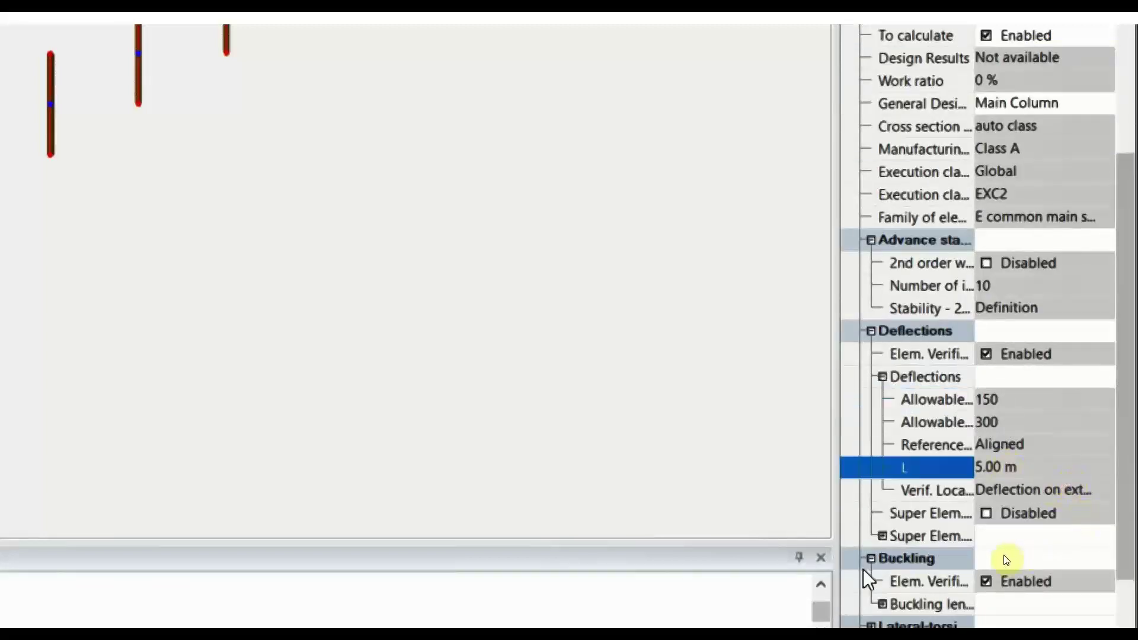
click(883, 536)
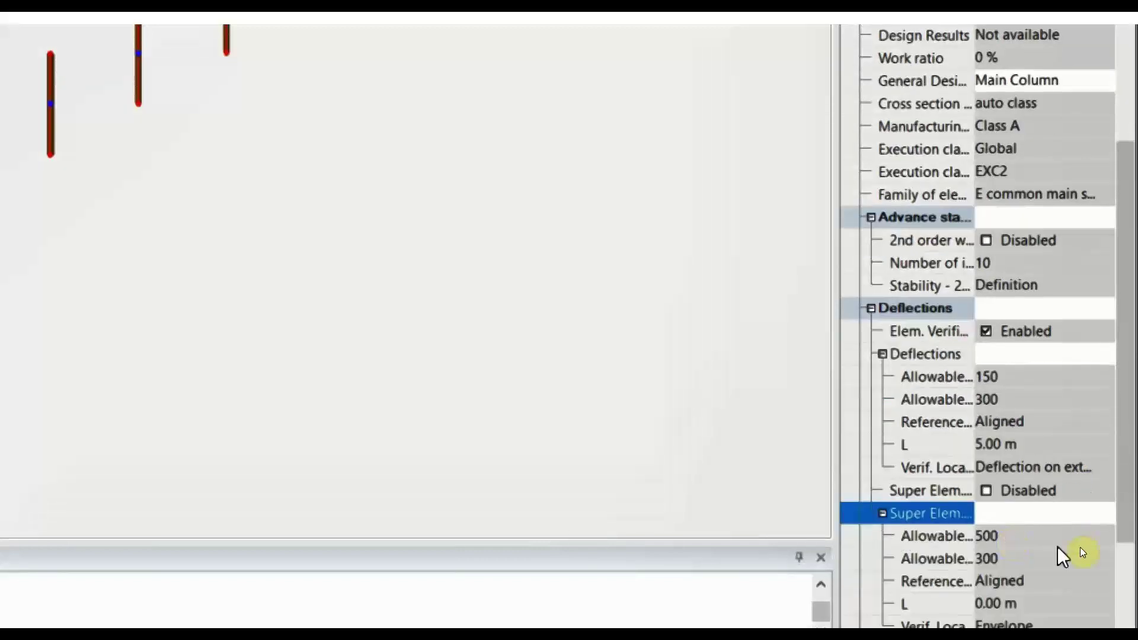
scroll(1066, 552, down, 3)
click(998, 335)
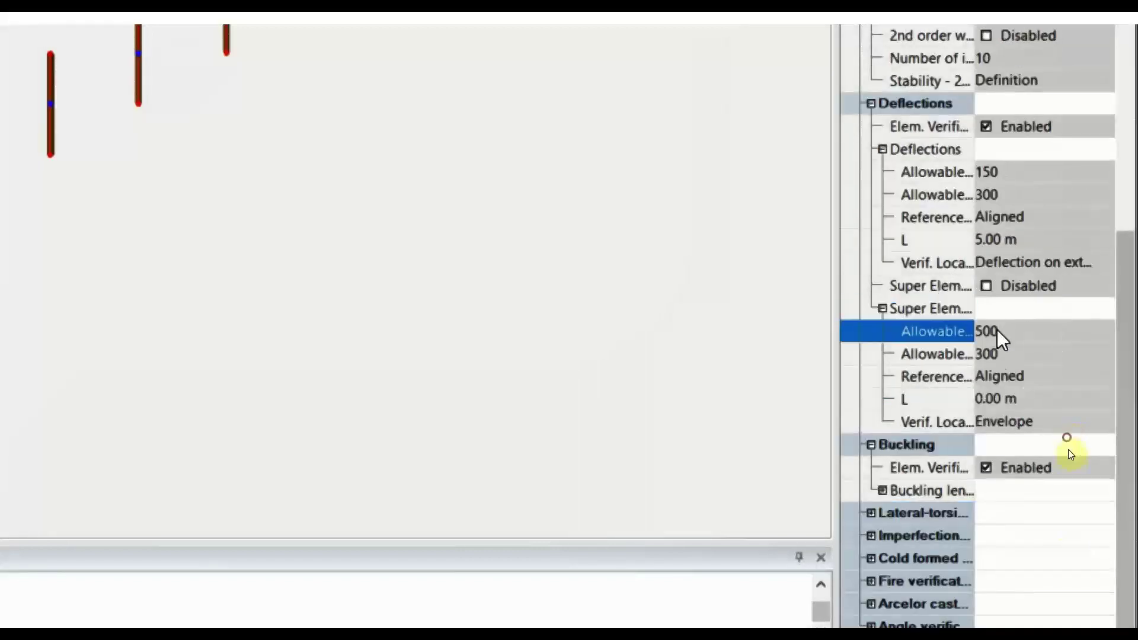
click(1007, 376)
click(870, 513)
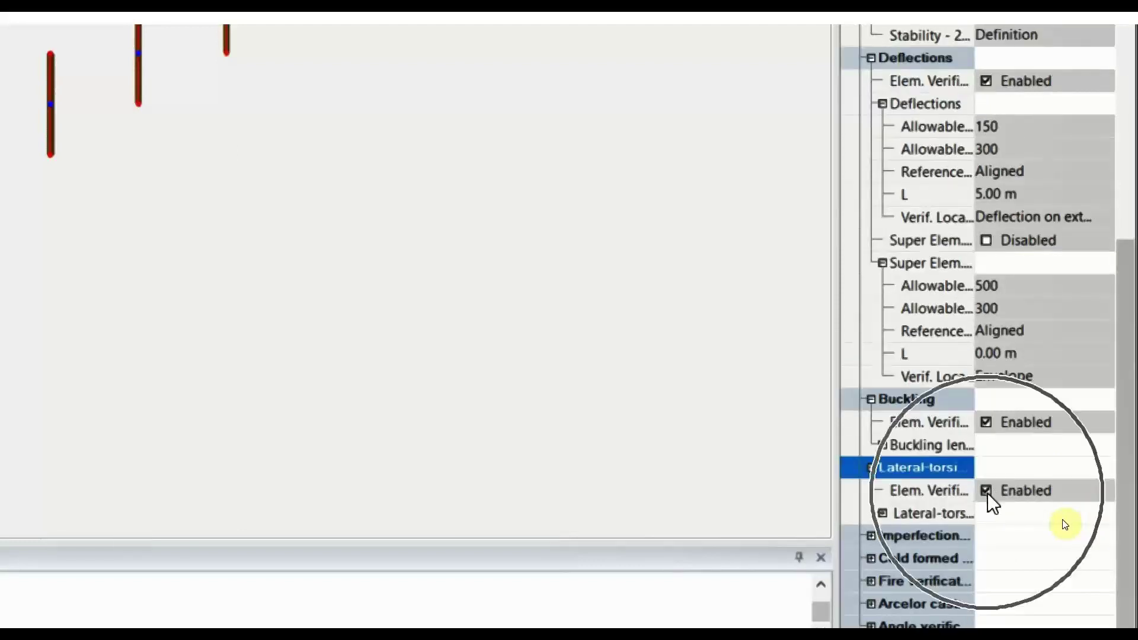
Step: Examine the lateral-torsional buckling verification and length settings of the selected columns
click(988, 492)
click(883, 514)
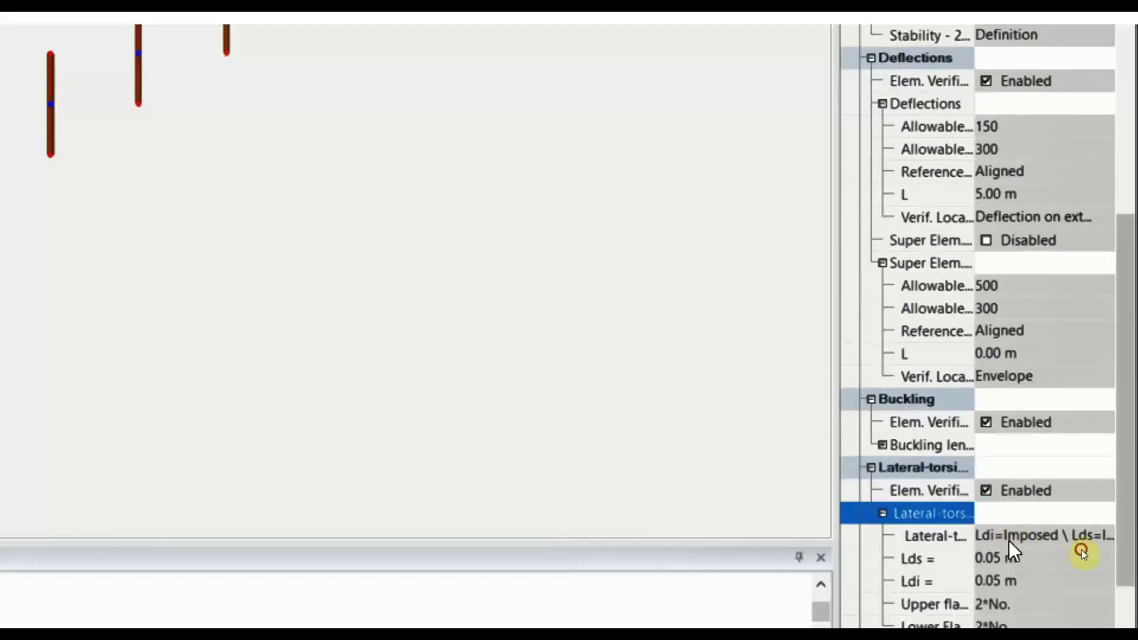
click(1026, 583)
scroll(1025, 533, up, 10)
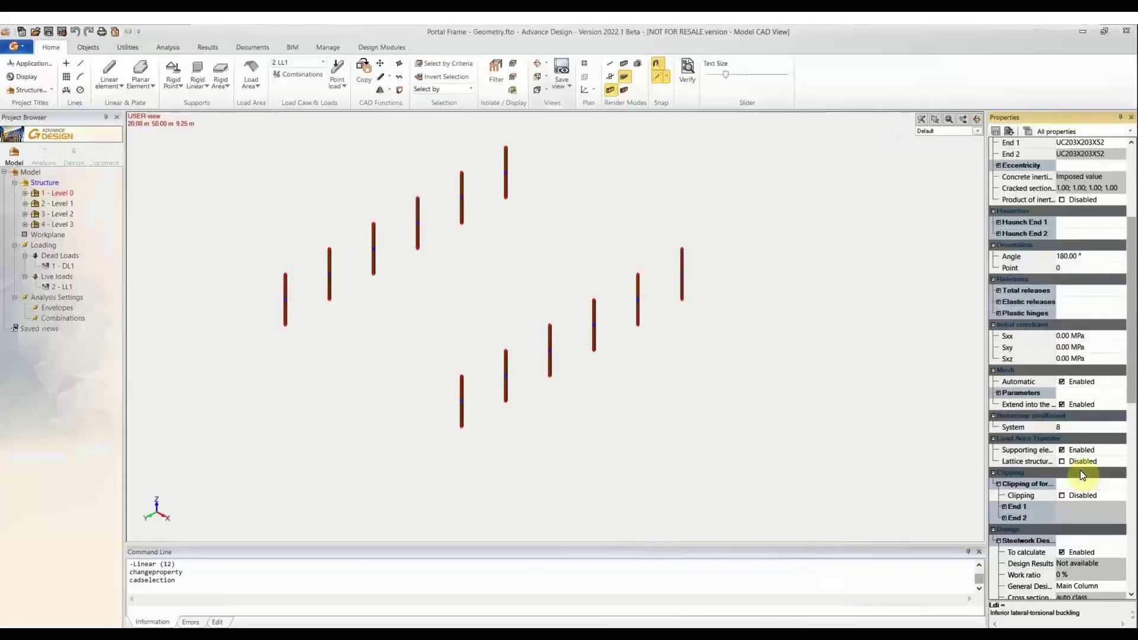
Step: Restore the full structure to view and select all elements with the UB203x102x23 cross section
click(511, 69)
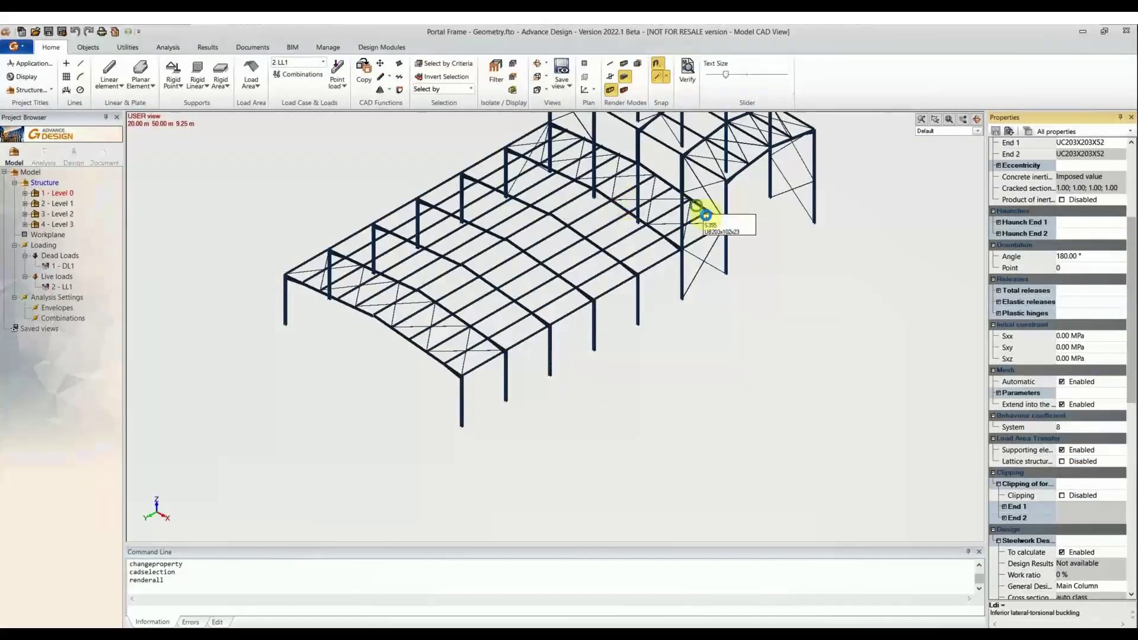
click(449, 65)
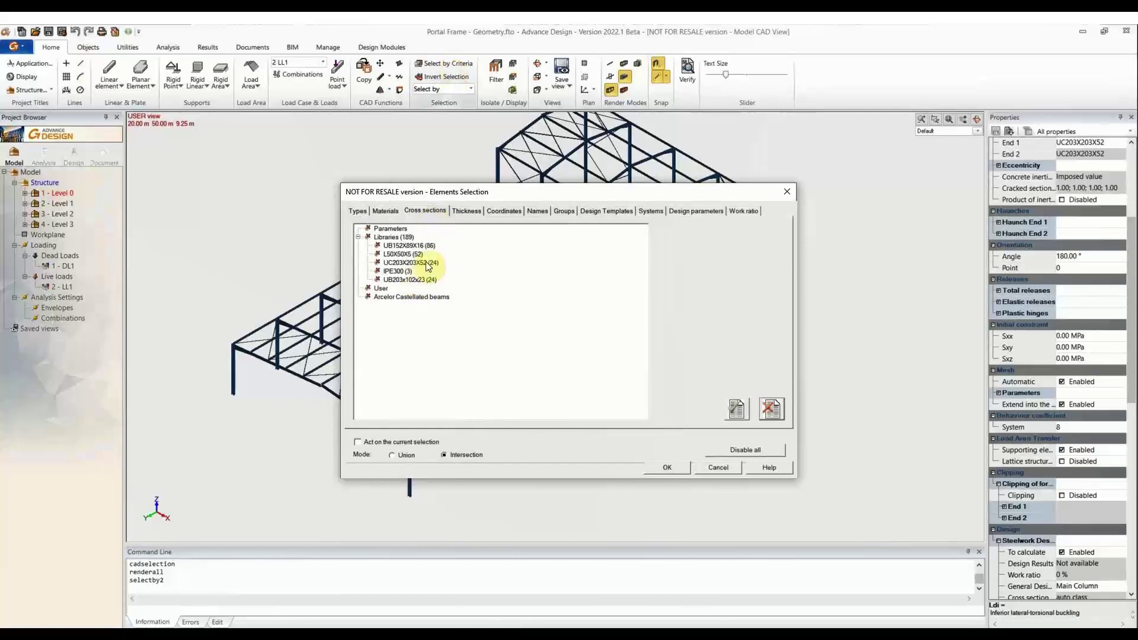
click(427, 280)
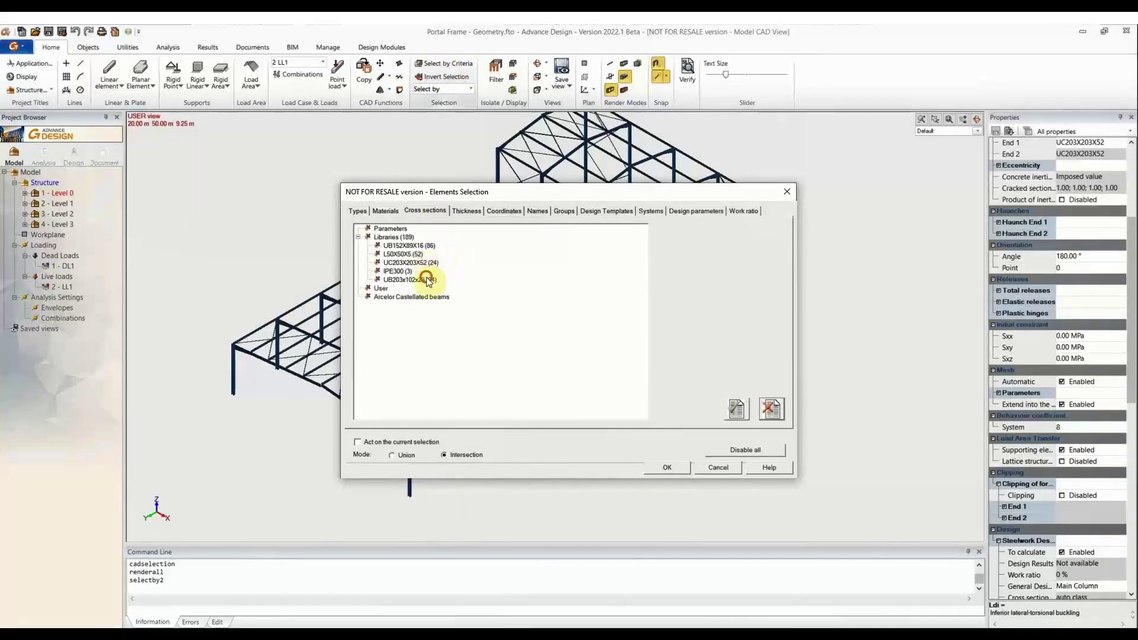
click(666, 467)
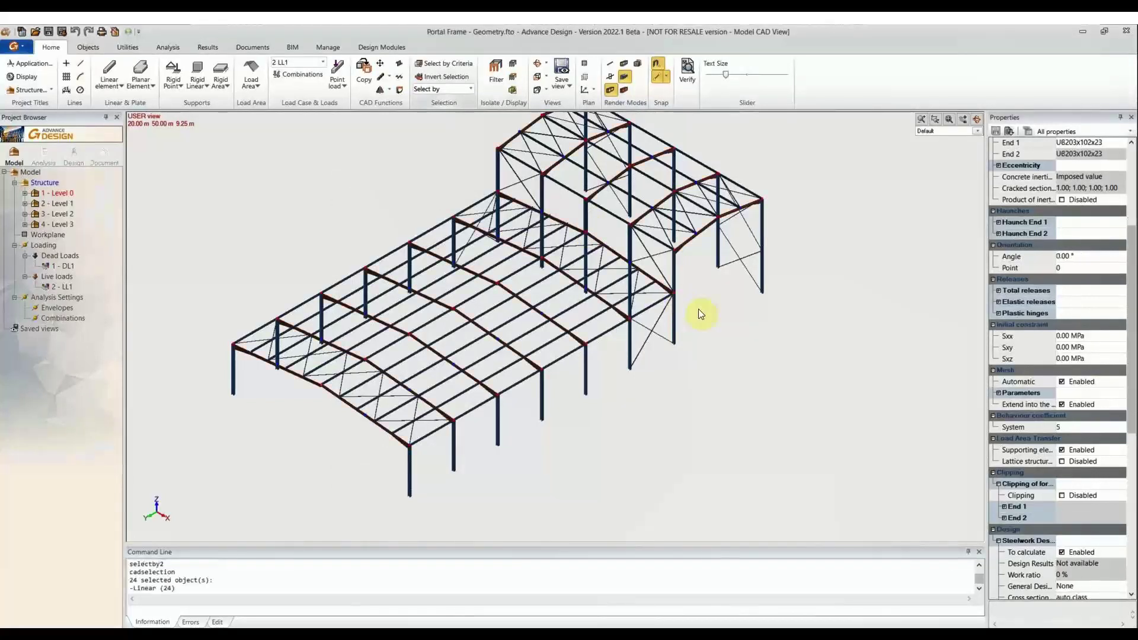
middle_drag(764, 330, 695, 348)
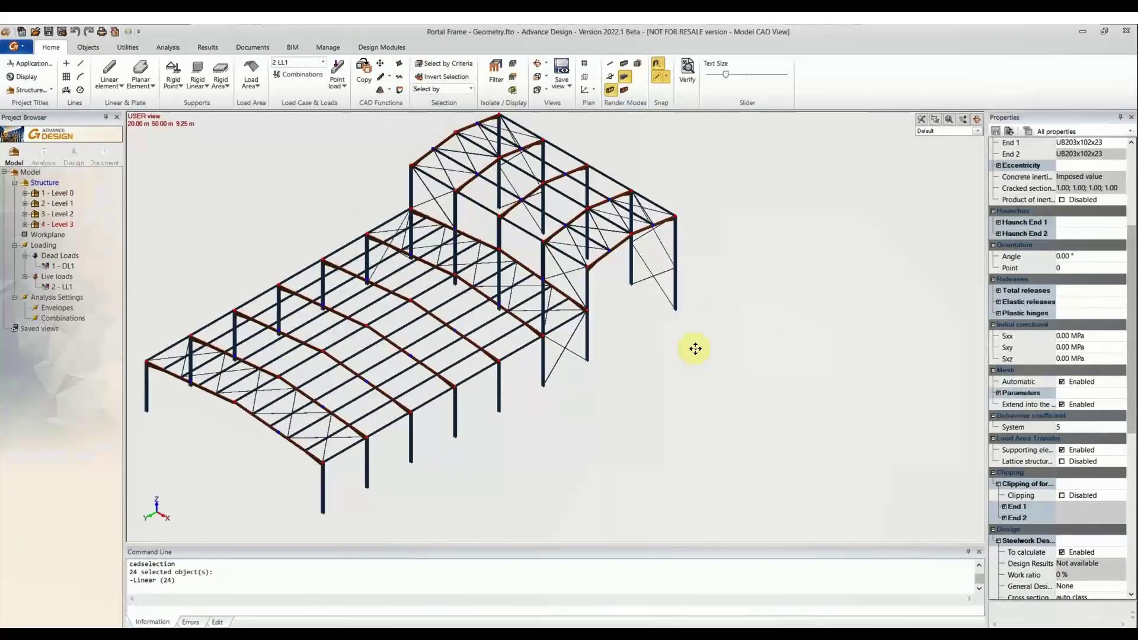
middle_drag(695, 348, 835, 321)
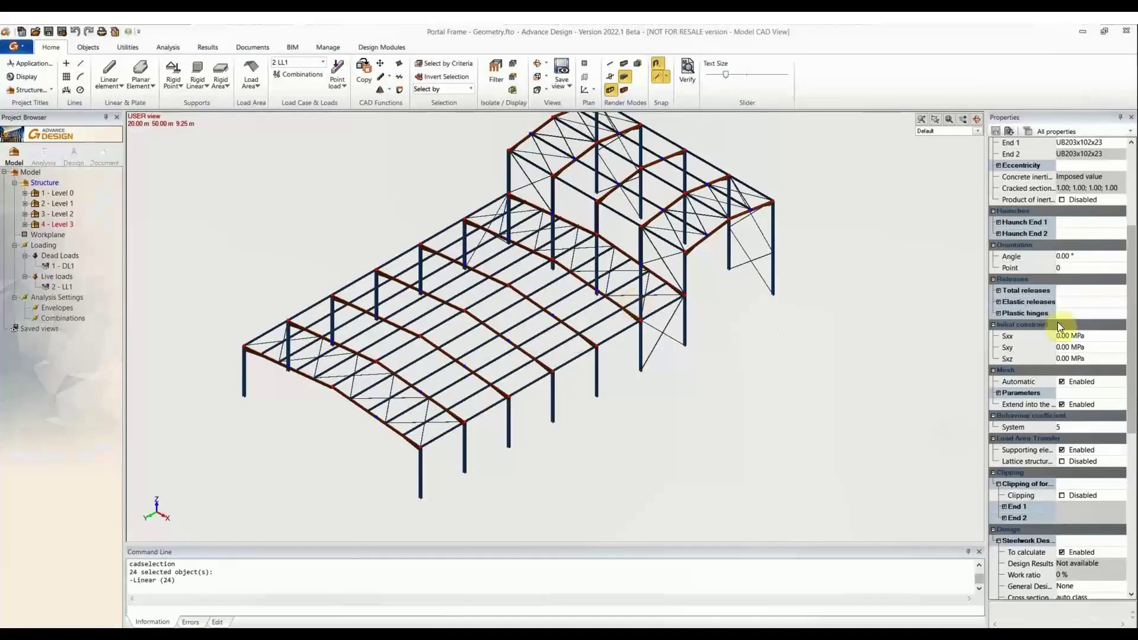
Step: Assign the Main Purlin general design template to the selected UB203x102x23 elements
scroll(1058, 324, down, 10)
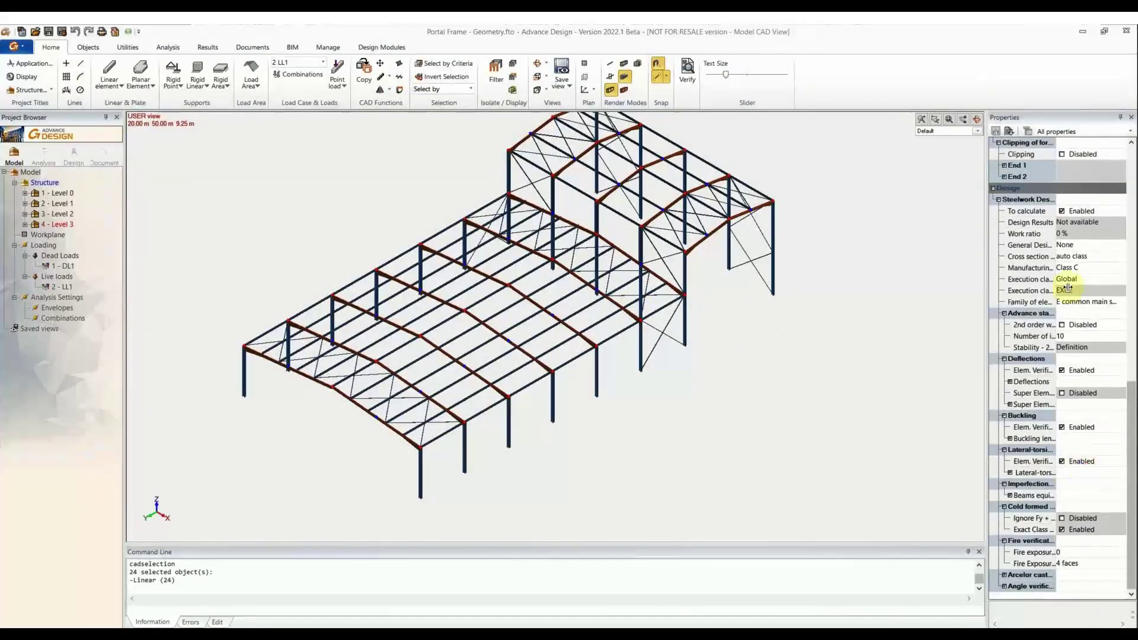
click(1089, 247)
click(1090, 248)
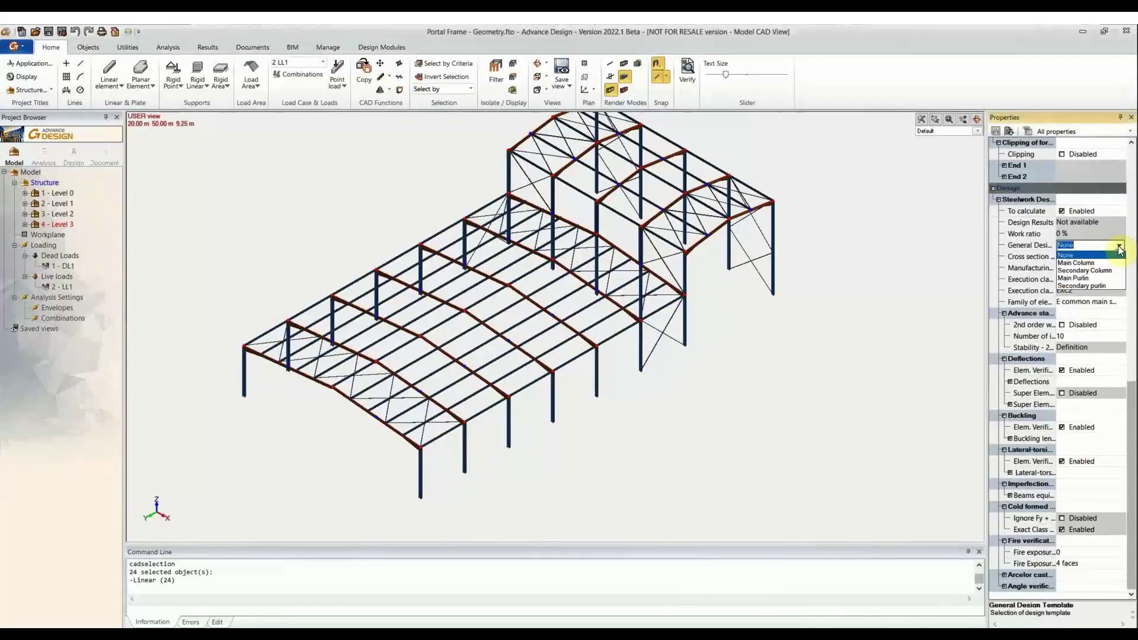
click(1084, 278)
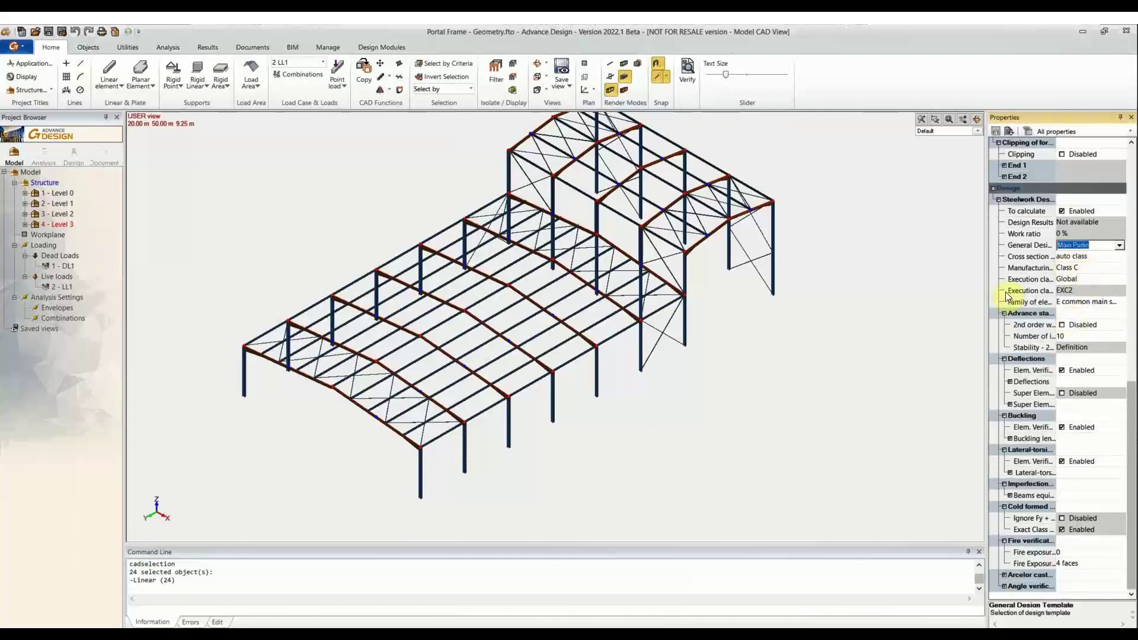
click(1038, 316)
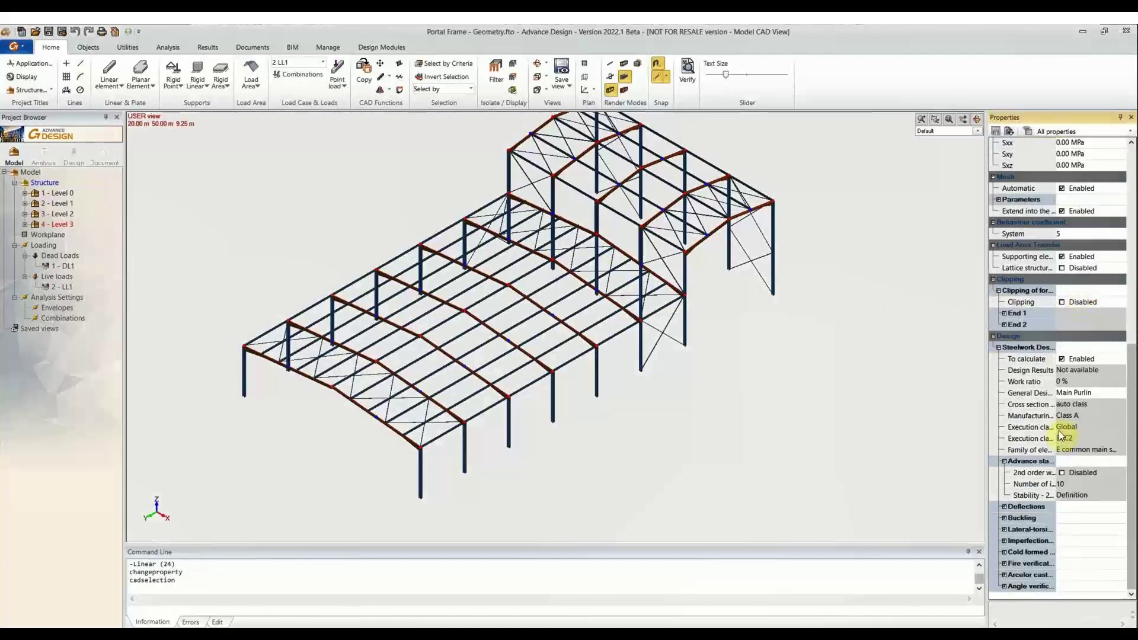
Step: Examine the deflection and lateral-torsional buckling settings that the template gives the selected elements
click(1004, 506)
click(1090, 493)
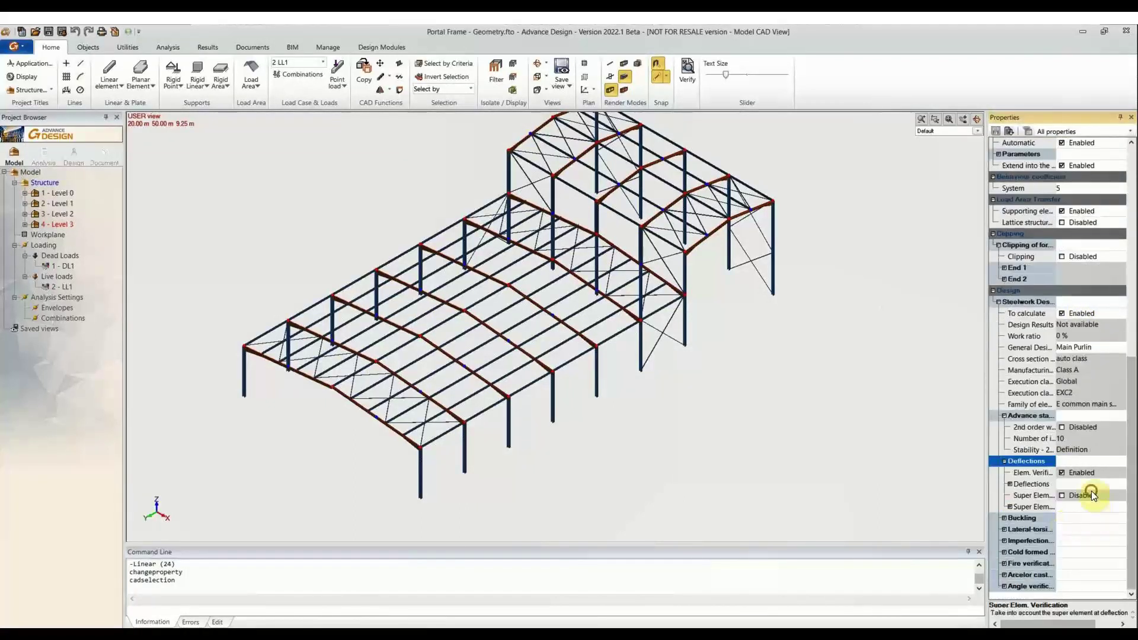
click(1092, 476)
click(1004, 529)
click(1080, 540)
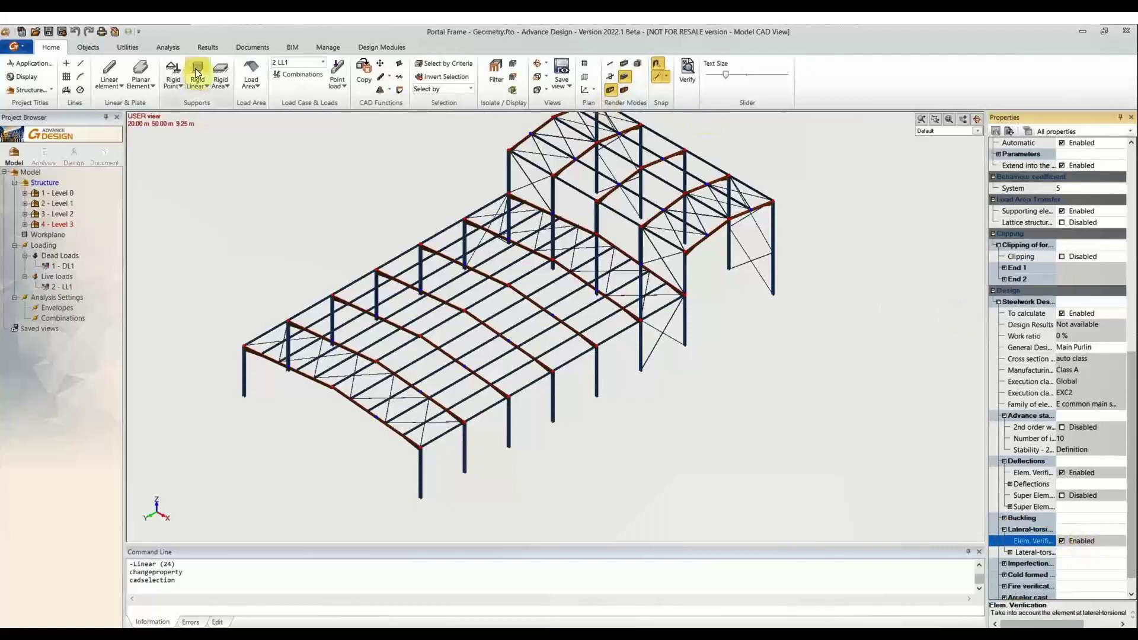
Step: Review the Secondary Column and Main Purlin design template definitions, including the purlin's deflection, buckling and lateral-torsional settings
click(160, 50)
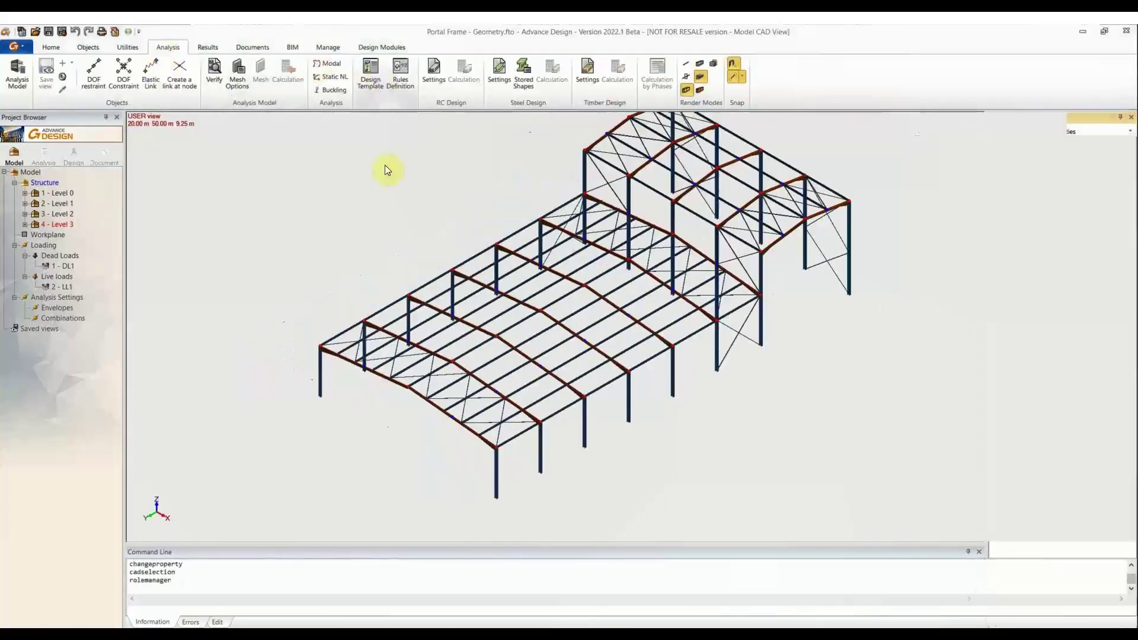
click(371, 72)
click(432, 225)
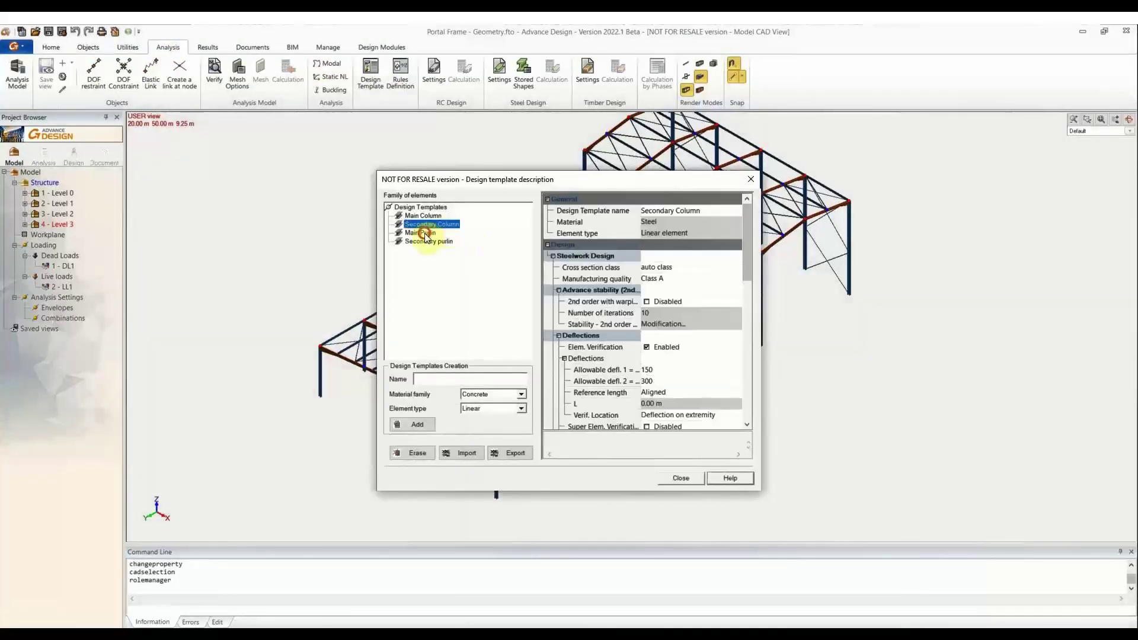
click(422, 233)
scroll(682, 308, down, 5)
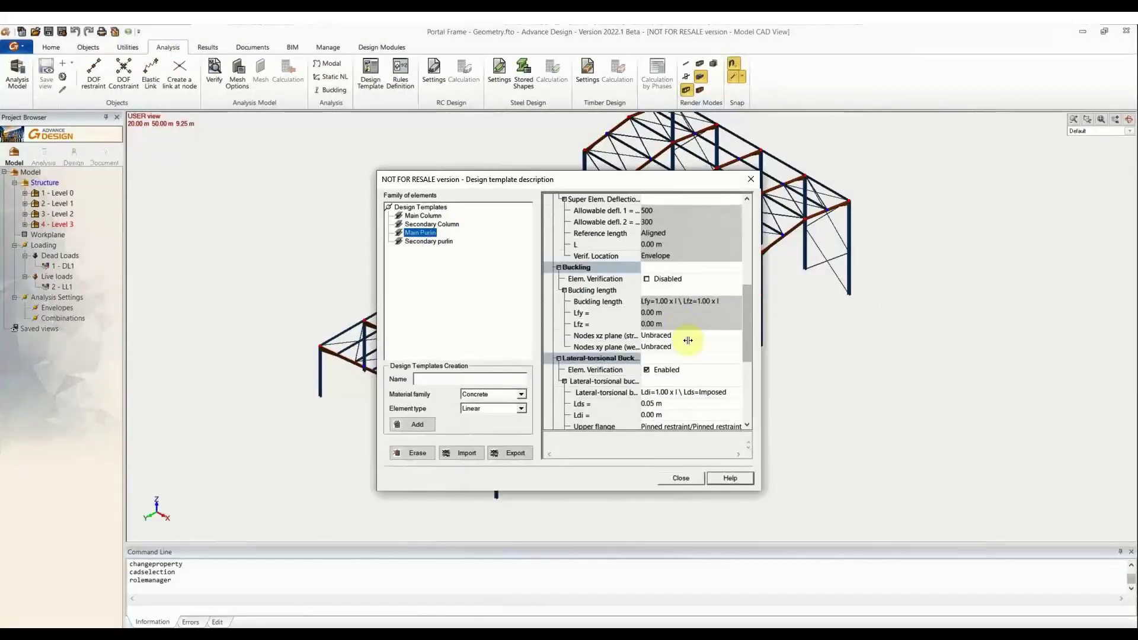
scroll(682, 320, up, 2)
scroll(650, 282, up, 3)
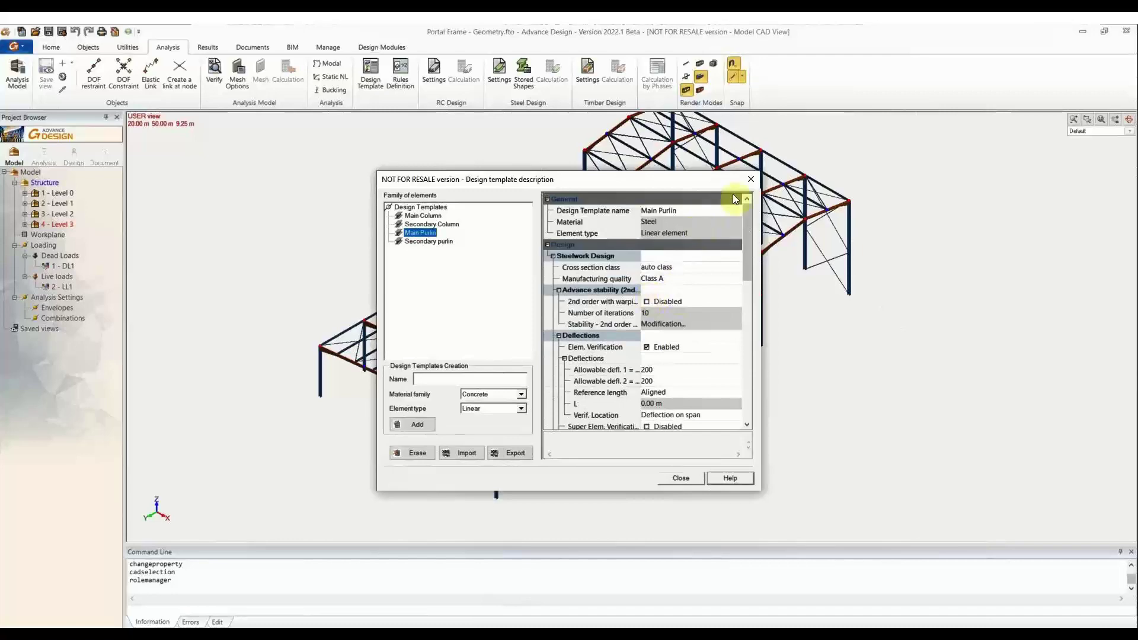
click(748, 180)
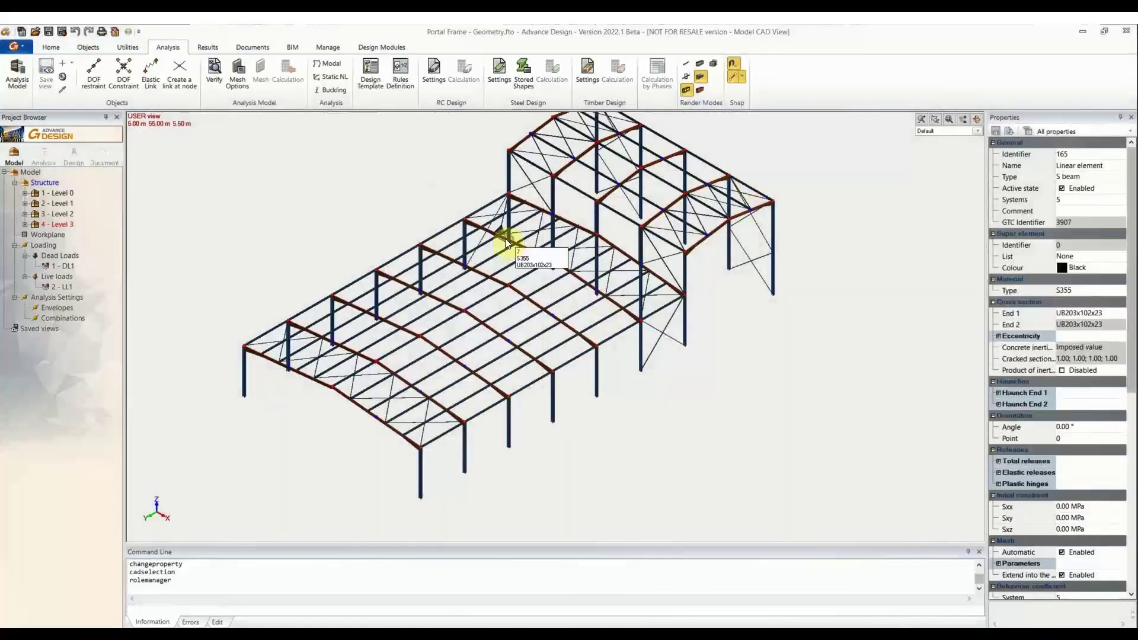
Step: Open the load combination properties from the model's analysis settings
middle_drag(436, 208, 496, 274)
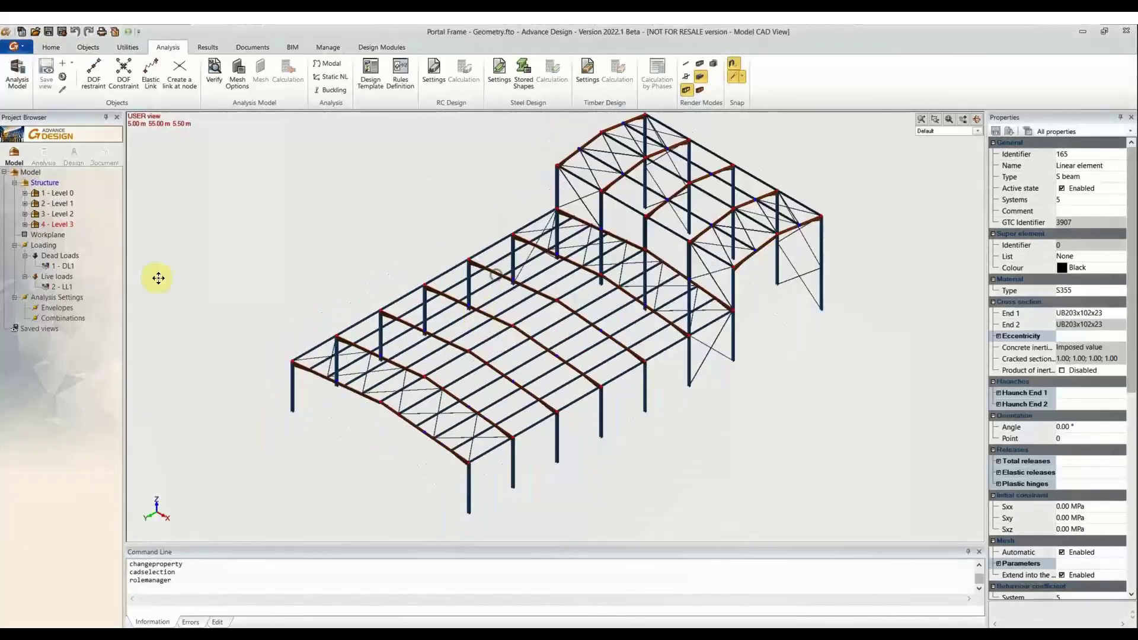
right_click(55, 317)
click(89, 326)
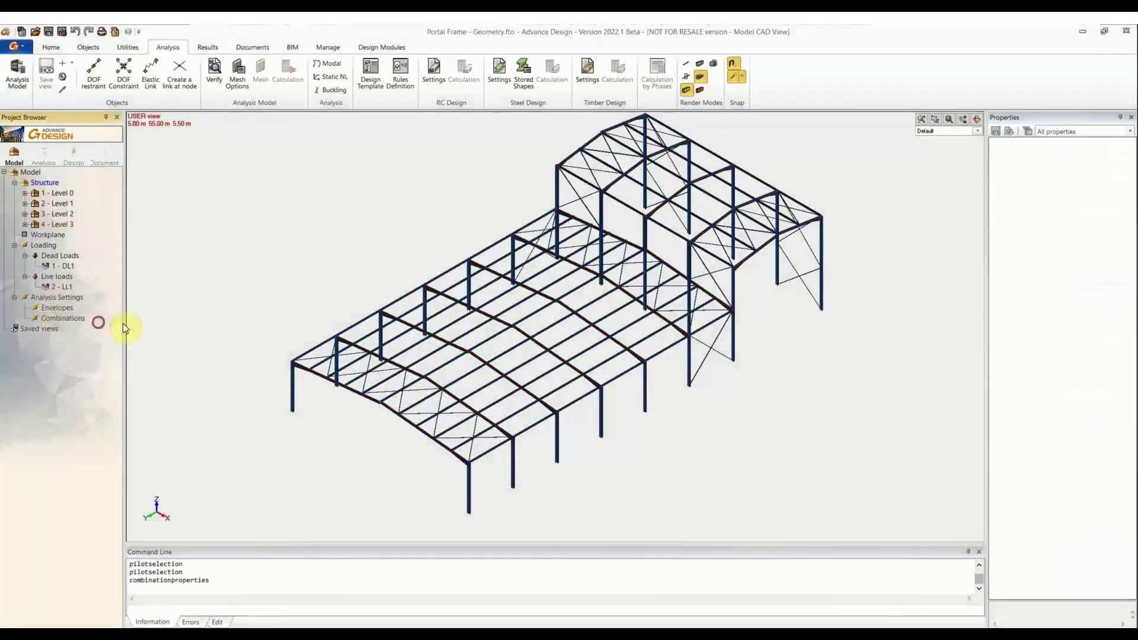
Step: Add two combinations and define the first with case 1 at coefficient 1.35 and case 2 at 1.5
click(330, 466)
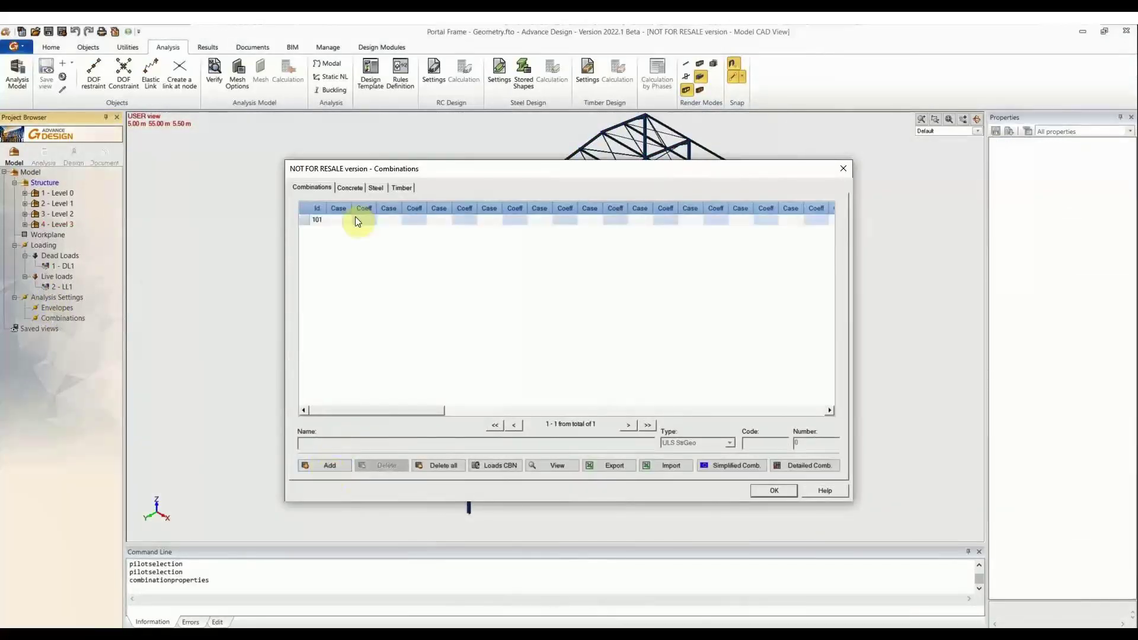
click(336, 465)
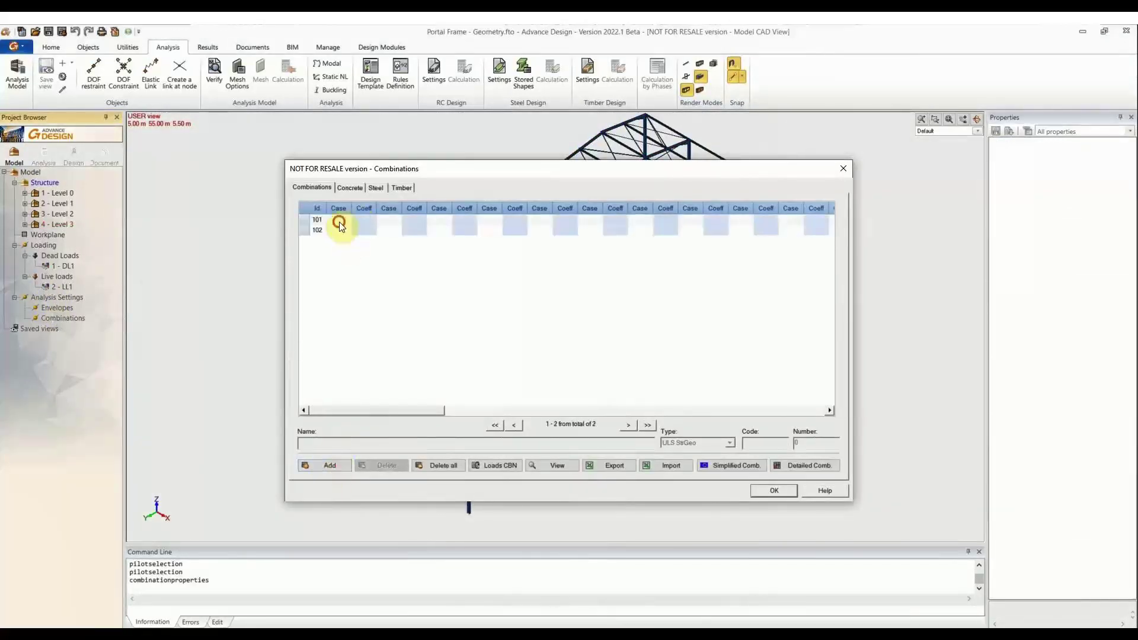
click(335, 220)
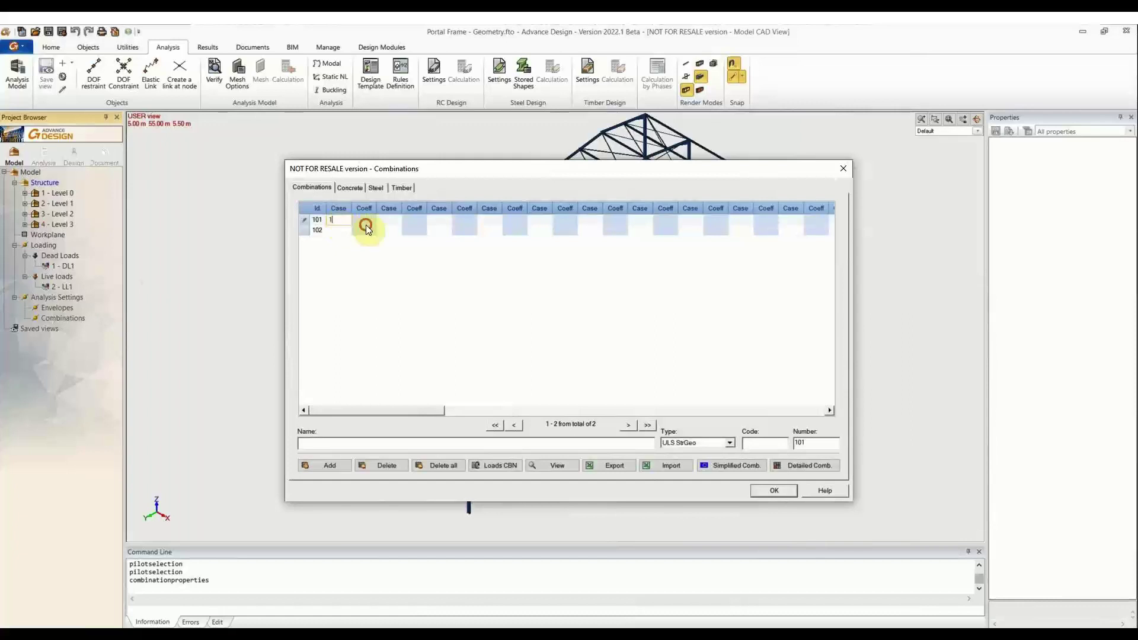
text(1.35)
click(388, 221)
text(1.5)
click(407, 262)
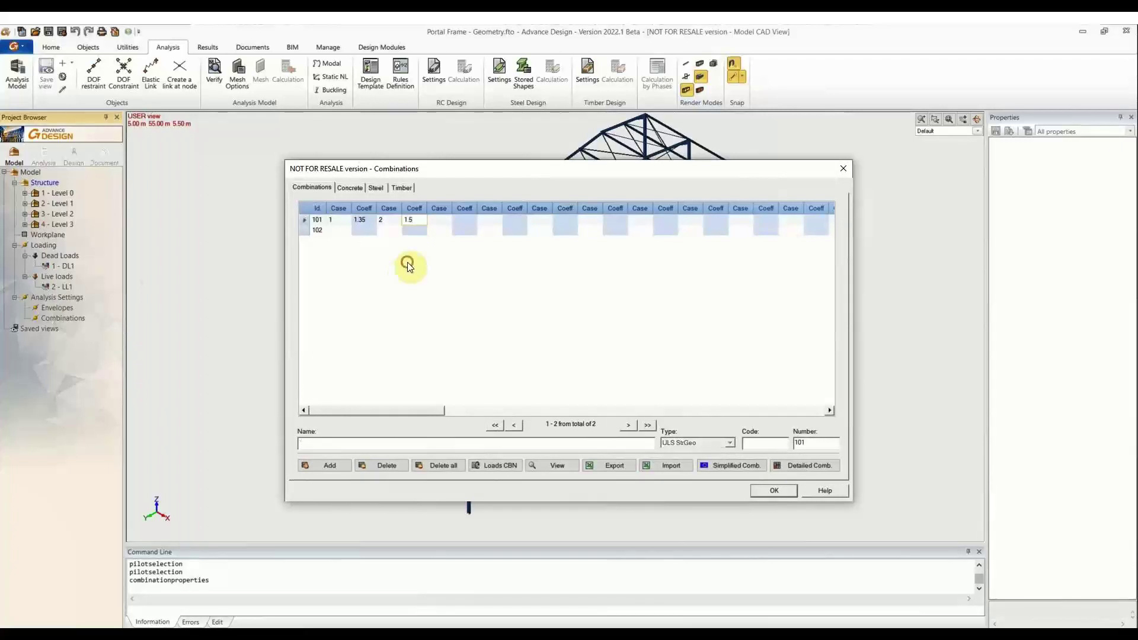
Step: Delete all the manually added load combinations
click(422, 463)
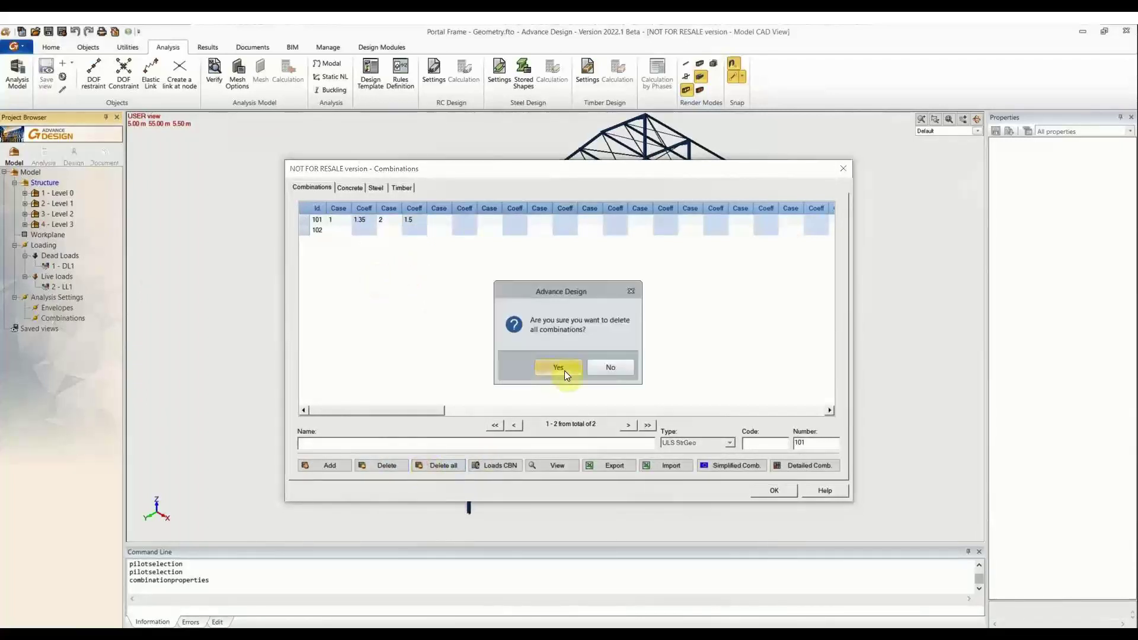
click(565, 371)
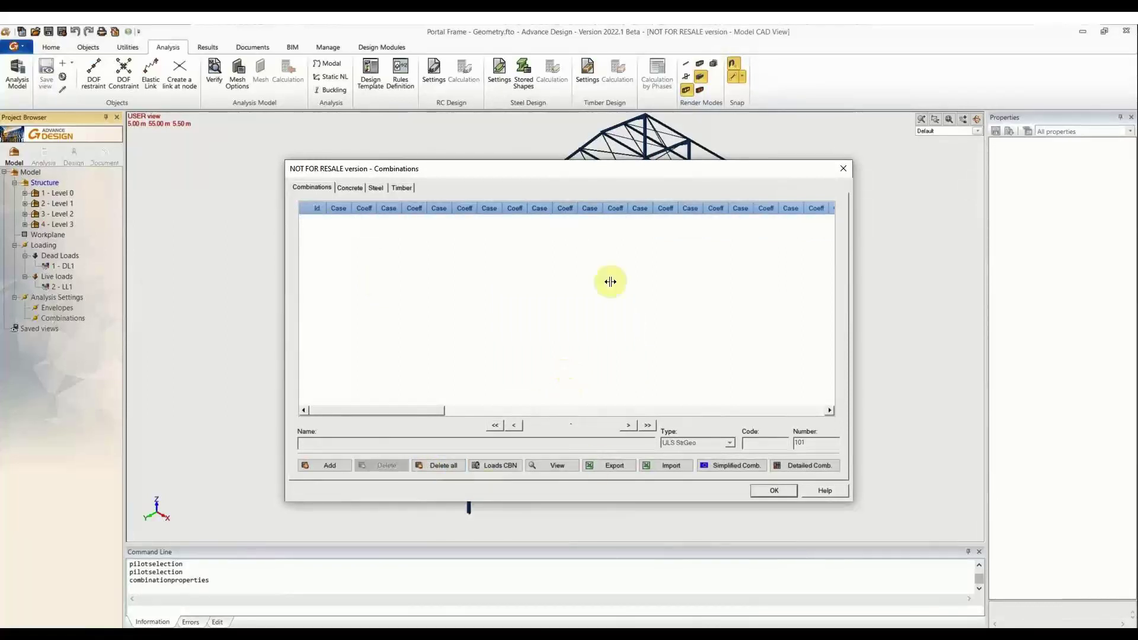
click(668, 473)
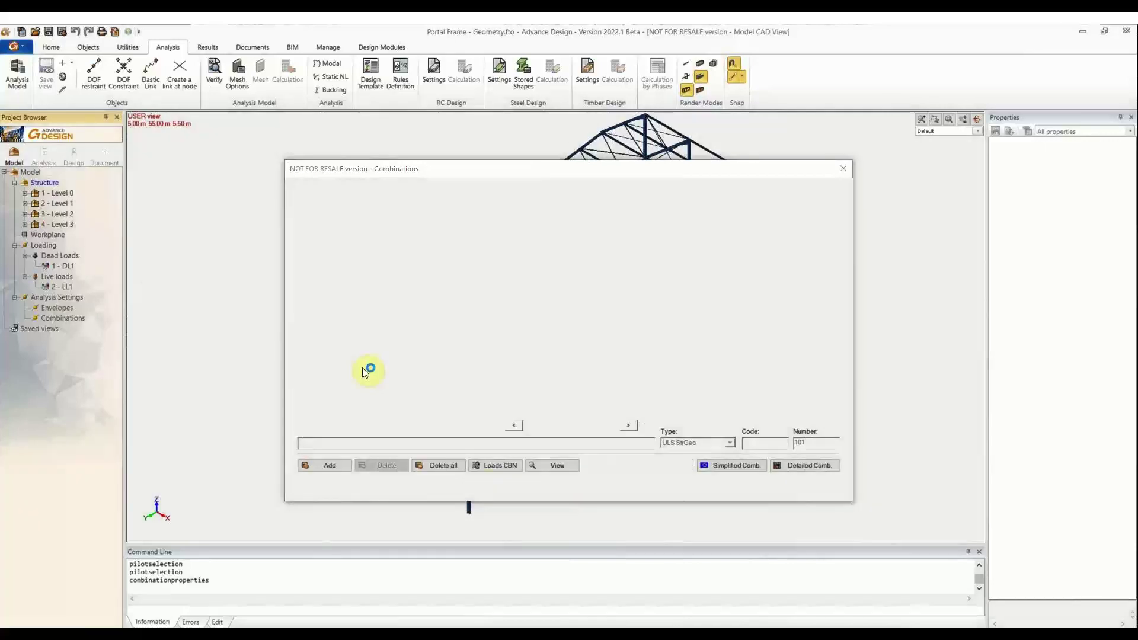
click(614, 467)
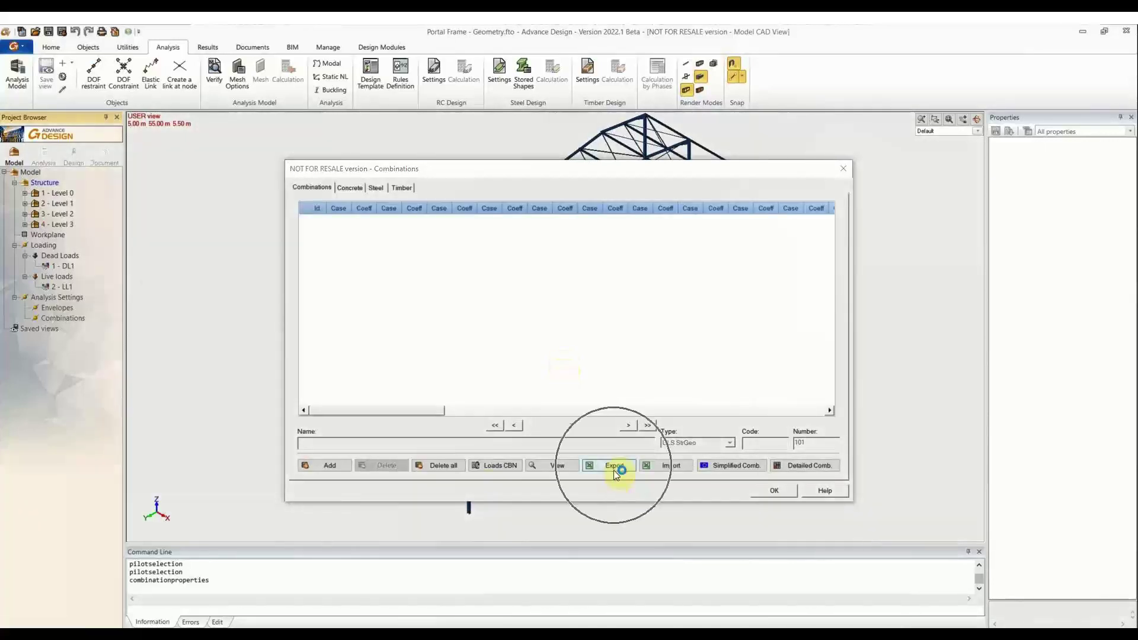
click(660, 471)
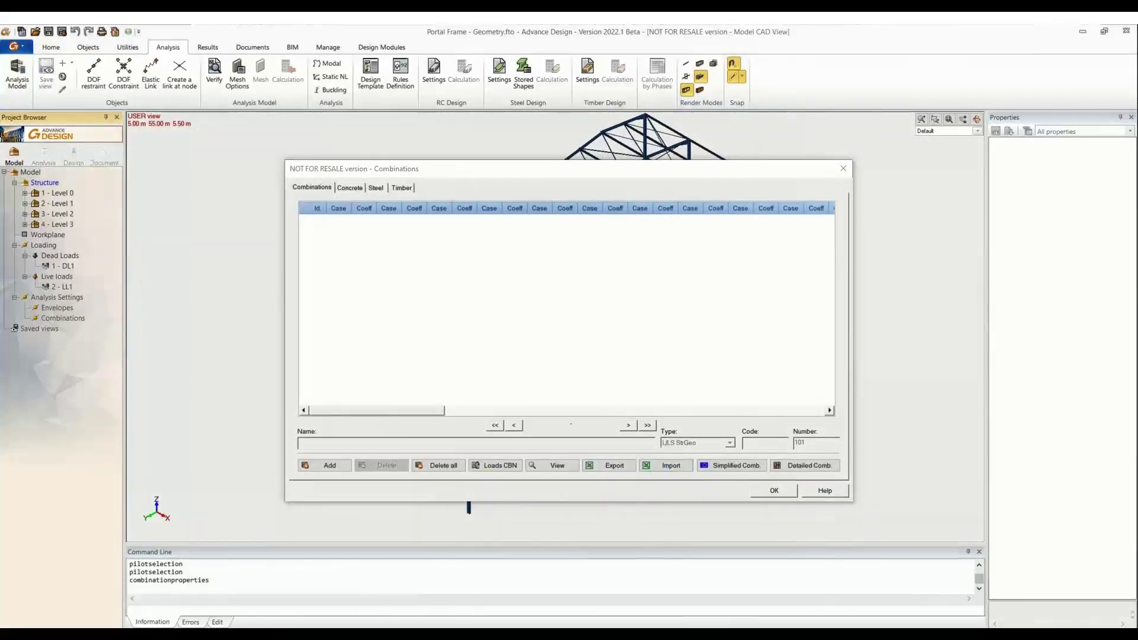
Step: Switch to Excel and examine the load case numbers and coefficients on the Combinations sheet of Load combinations.xlsx
click(487, 617)
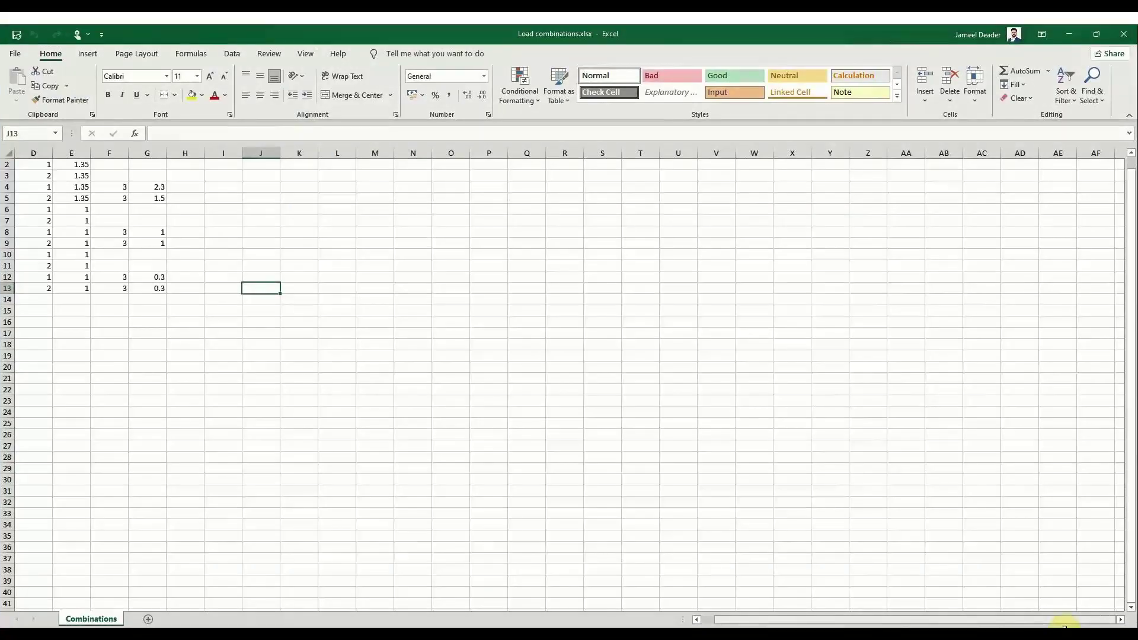
mouse_move(1078, 634)
mouse_down()
mouse_move(1096, 635)
mouse_move(1081, 634)
mouse_up()
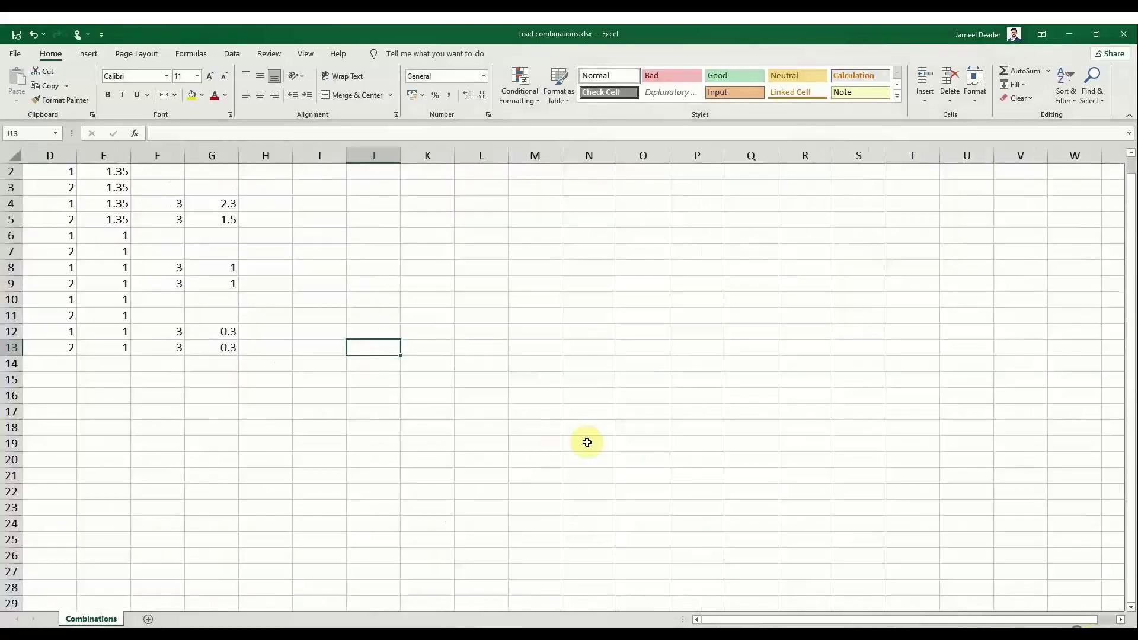
click(1108, 634)
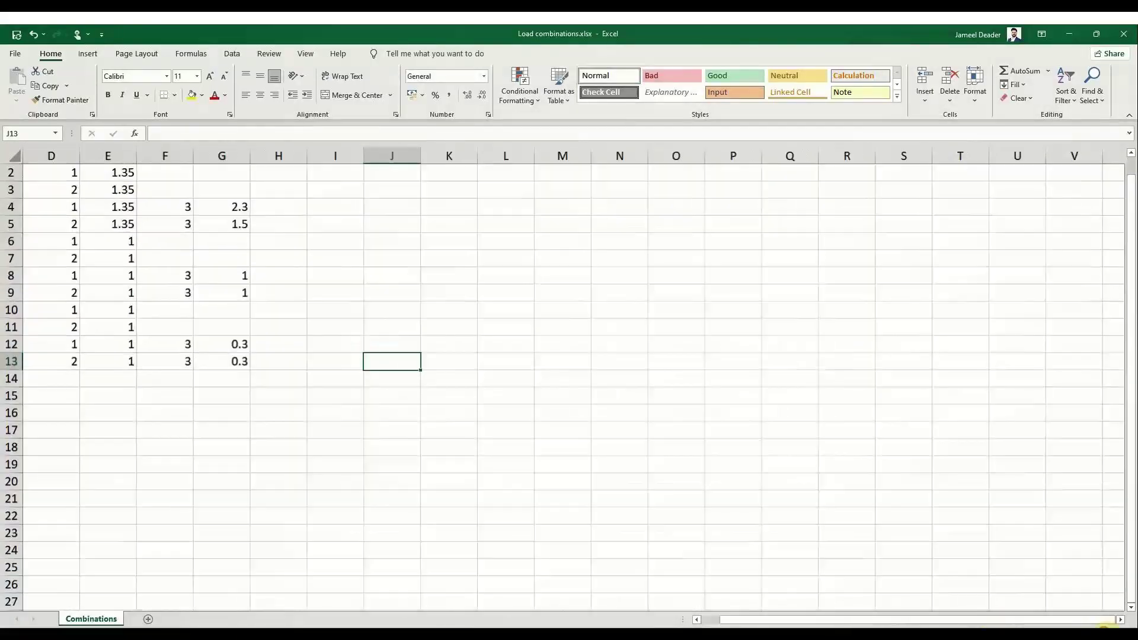
click(1109, 634)
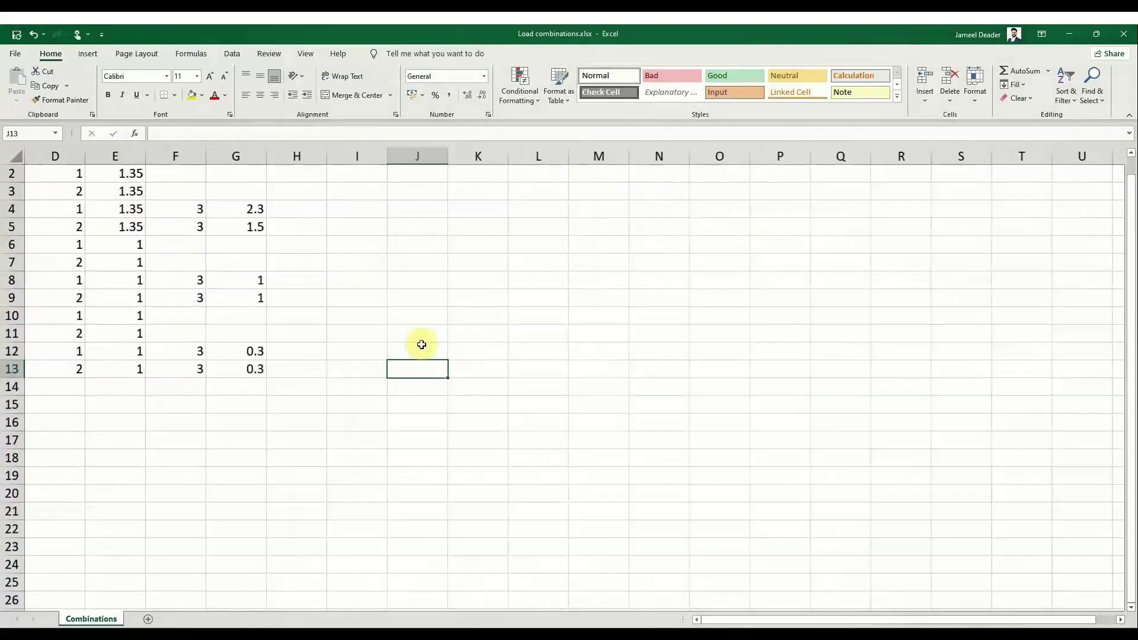
click(76, 177)
click(121, 248)
click(118, 333)
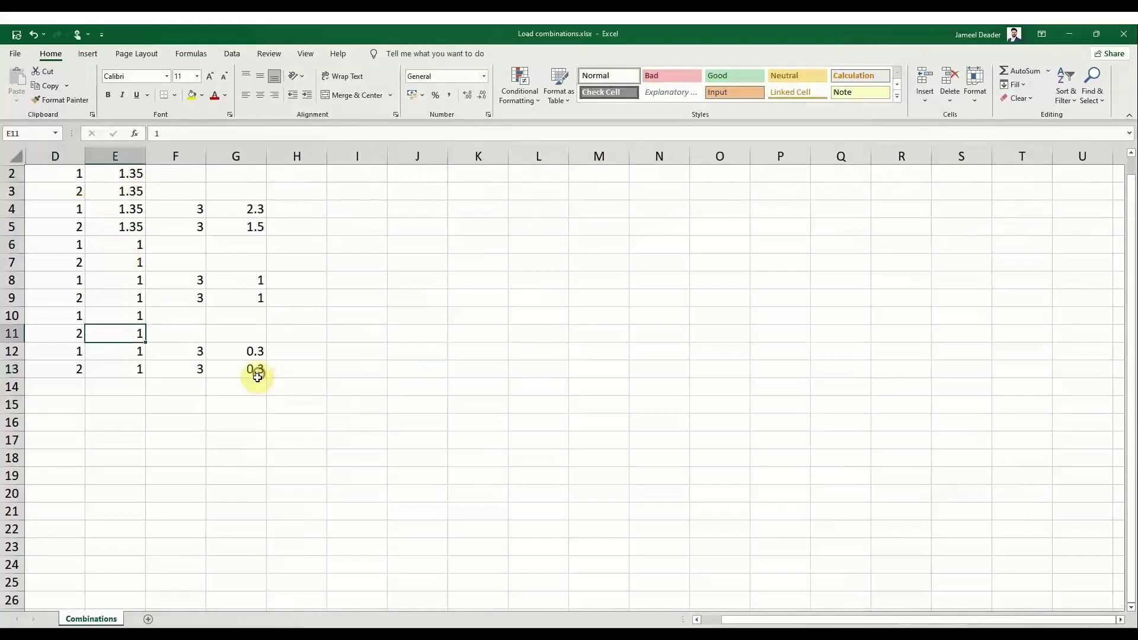
Step: Look over the load case and coefficient range D2:G13 on the Combinations sheet and close the workbook
click(252, 370)
drag(79, 179, 255, 371)
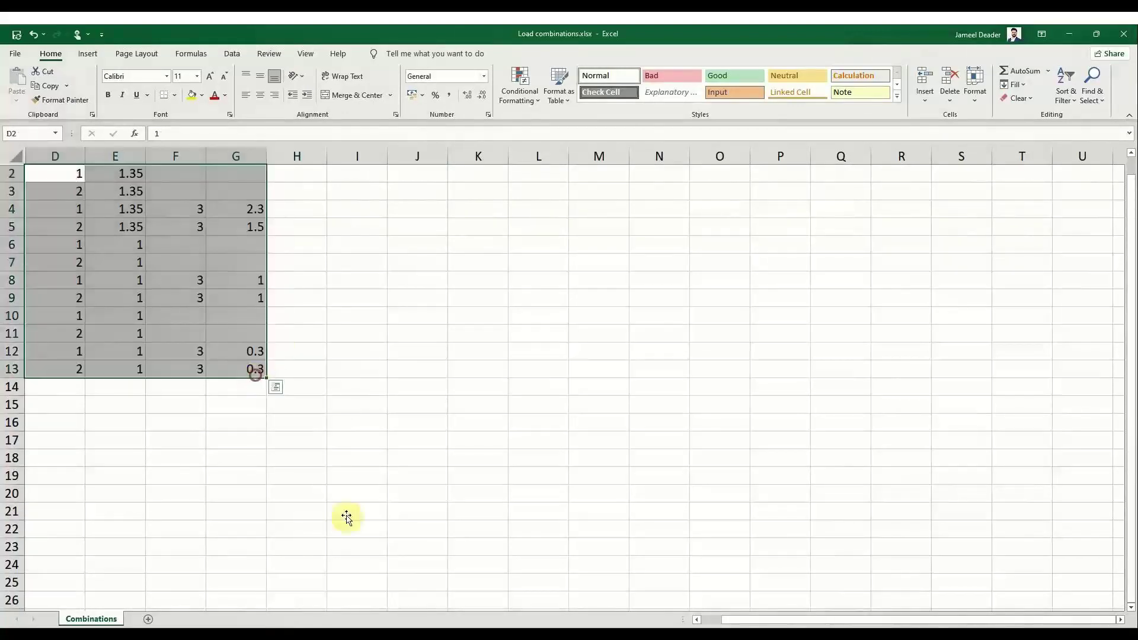
click(353, 517)
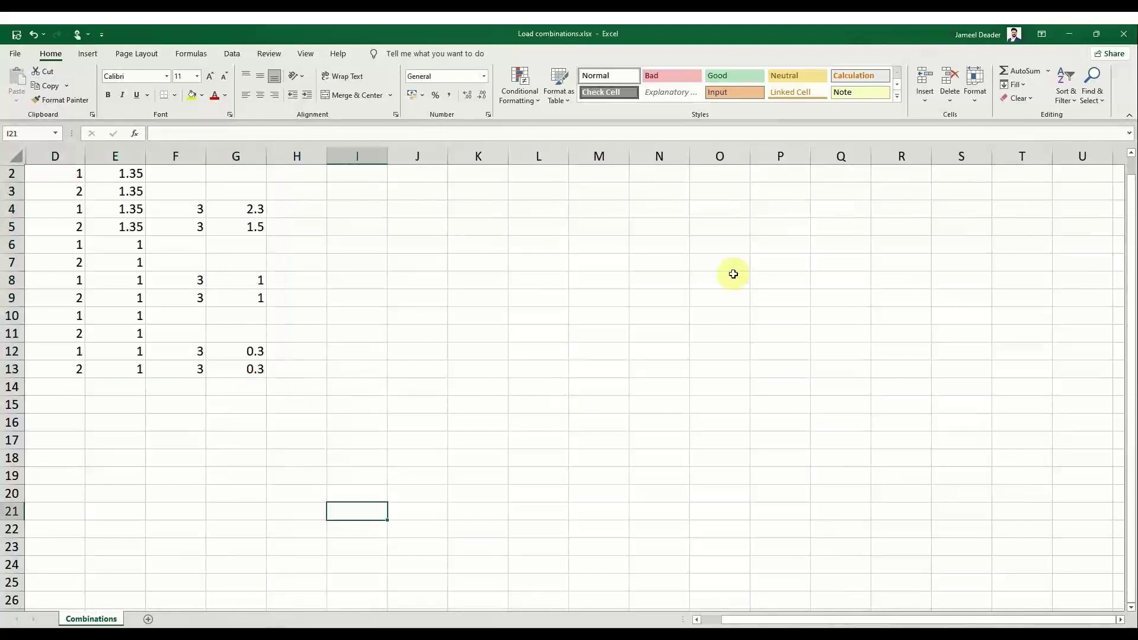
click(1125, 34)
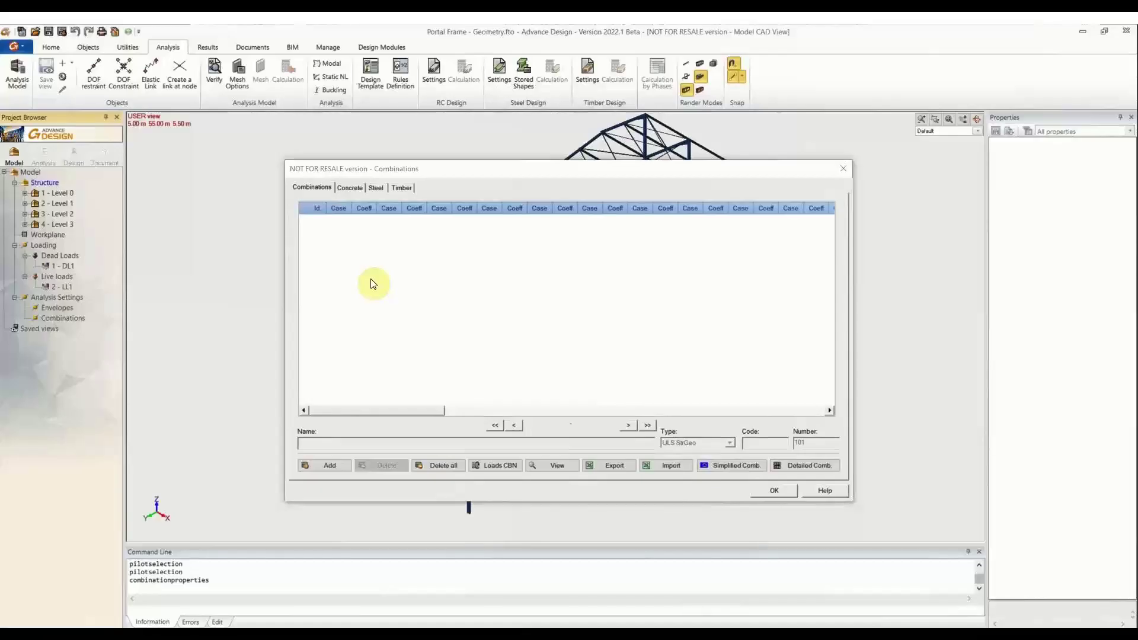
Step: Import the load combinations from Load combinations.xlsx in the TEMPLATES folder into the Advance Design model
click(666, 466)
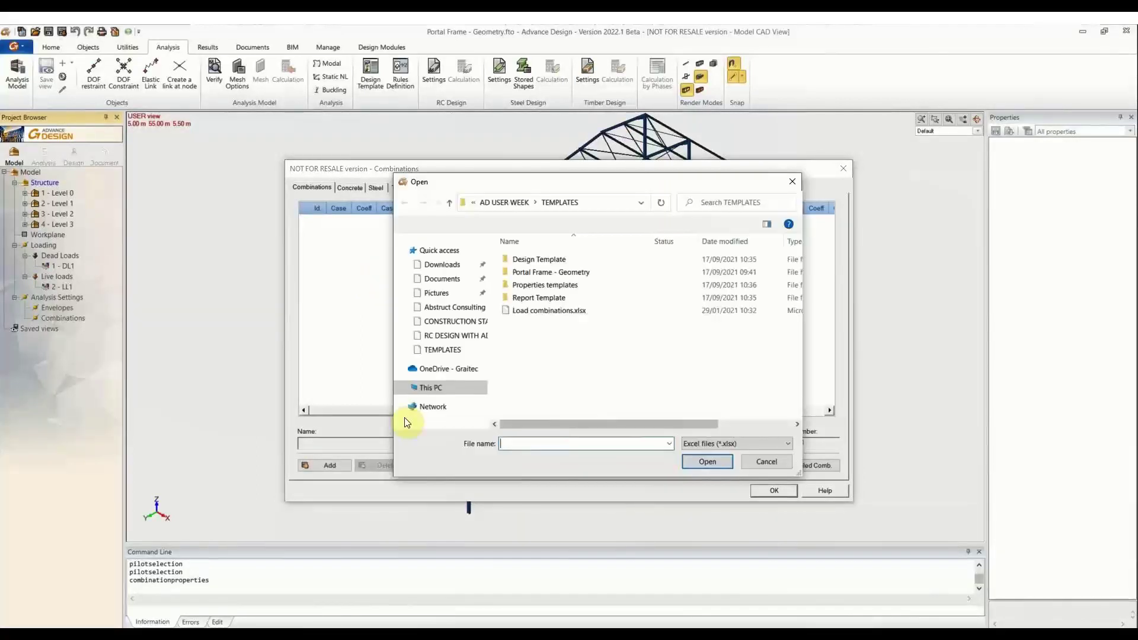
click(576, 309)
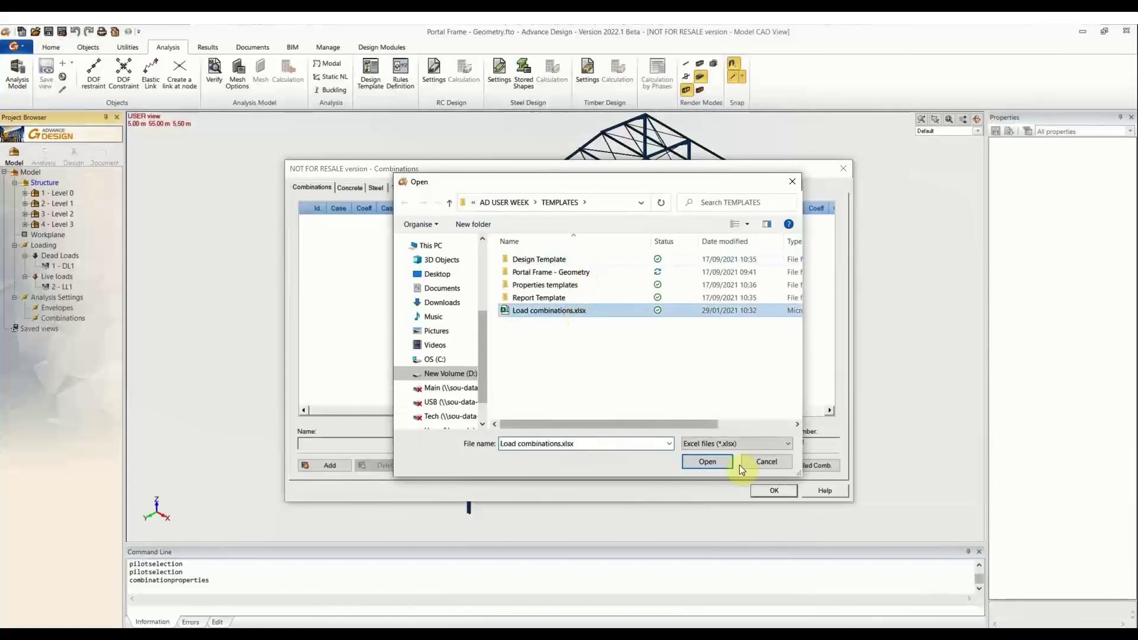
click(713, 461)
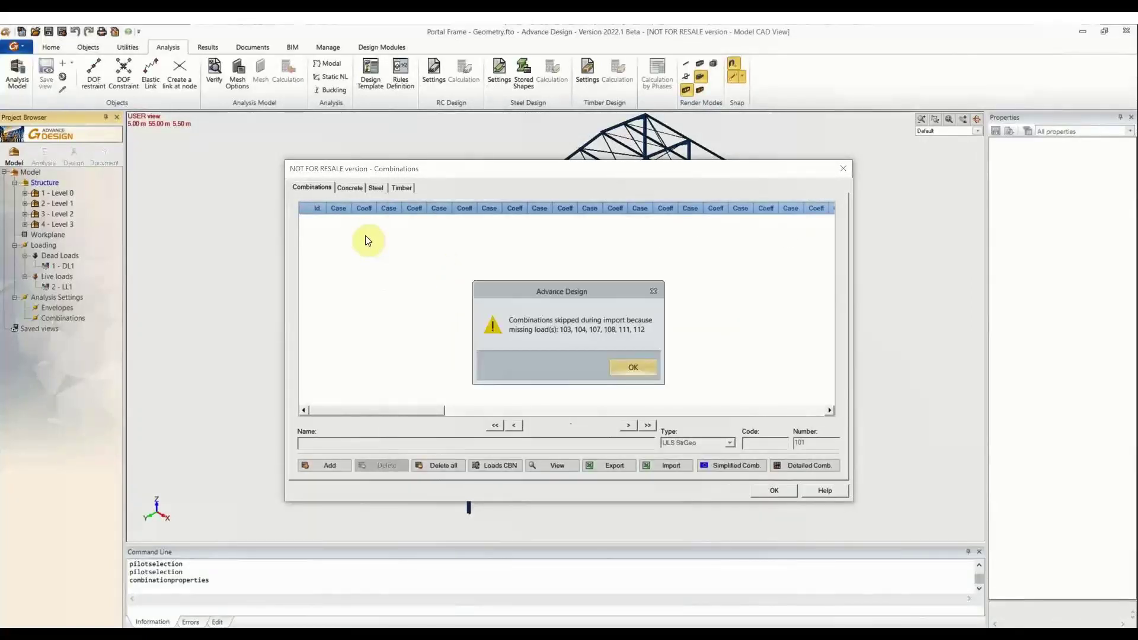
click(633, 367)
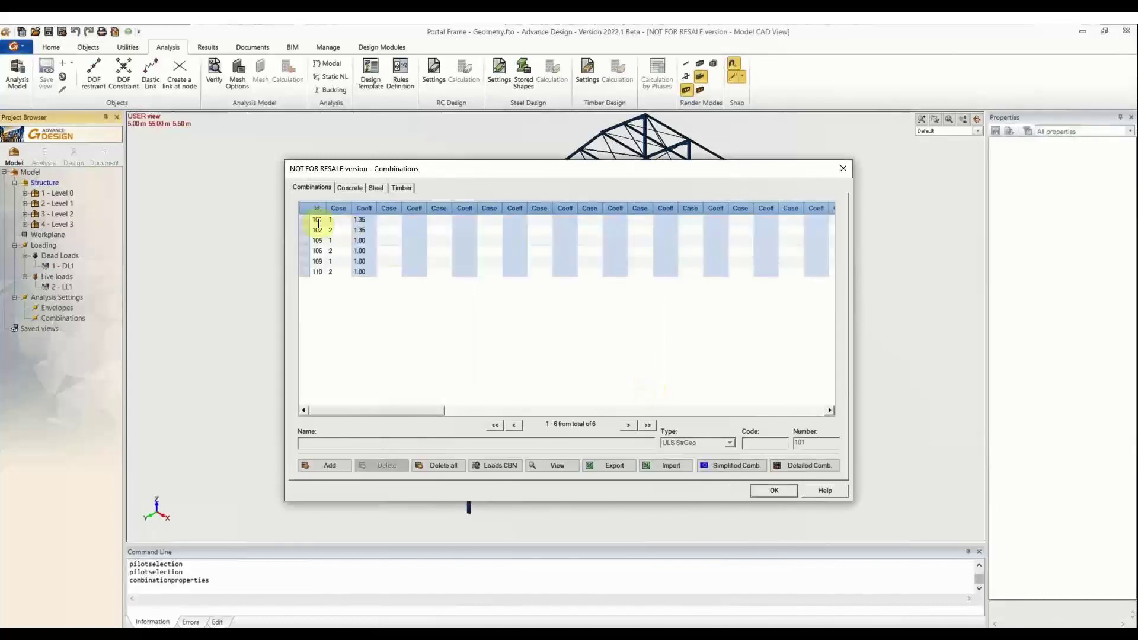
Step: Look at the Excel export option for the imported combinations without saving a file, and close the combination properties
drag(318, 222, 368, 276)
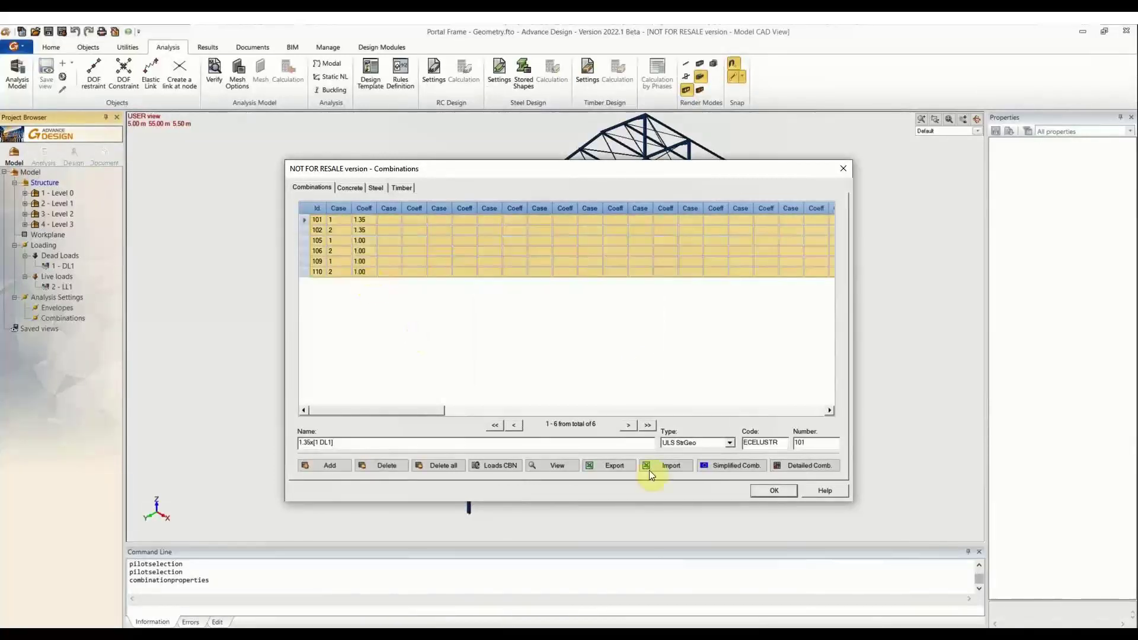
click(607, 467)
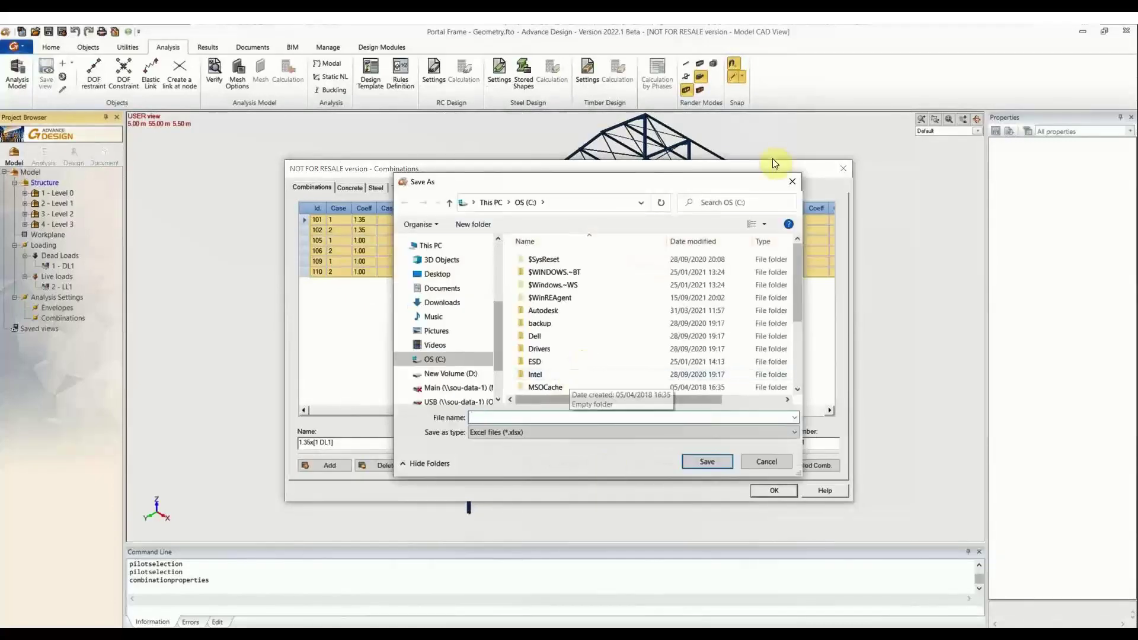
click(781, 185)
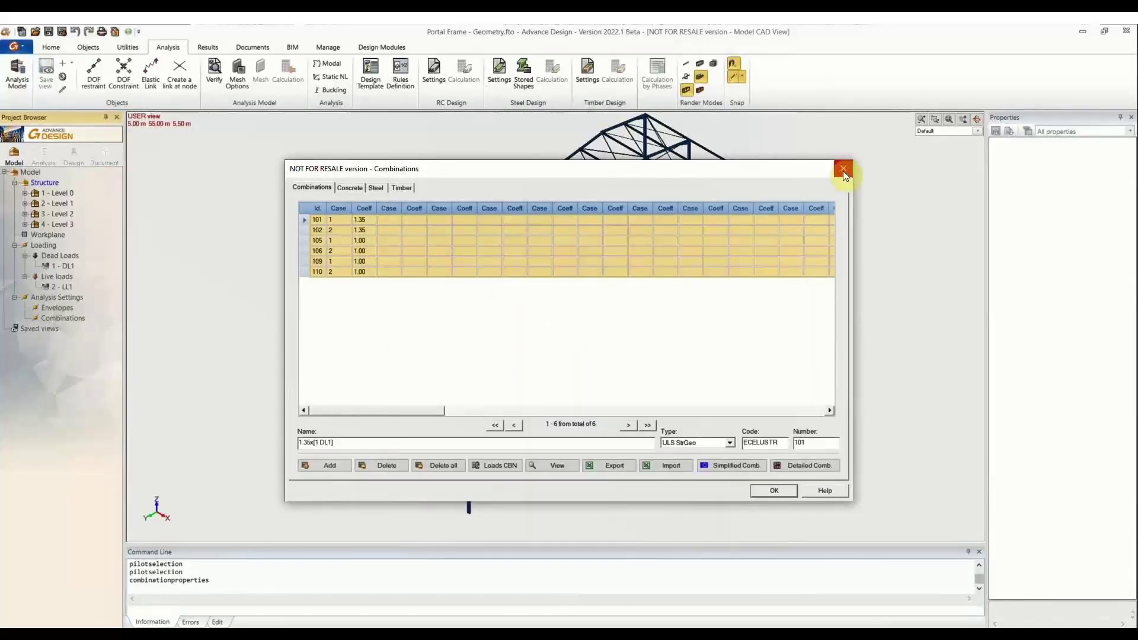
click(842, 171)
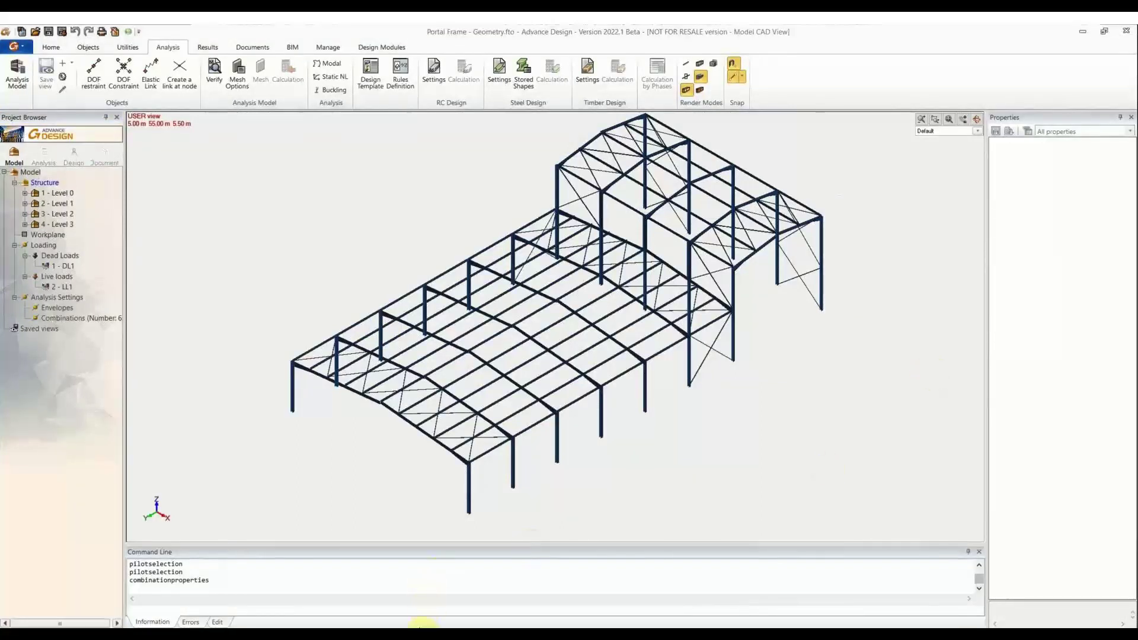
Step: Switch to the Model Europe - step 5.fto project and open its current analysis model
mouse_move(420, 639)
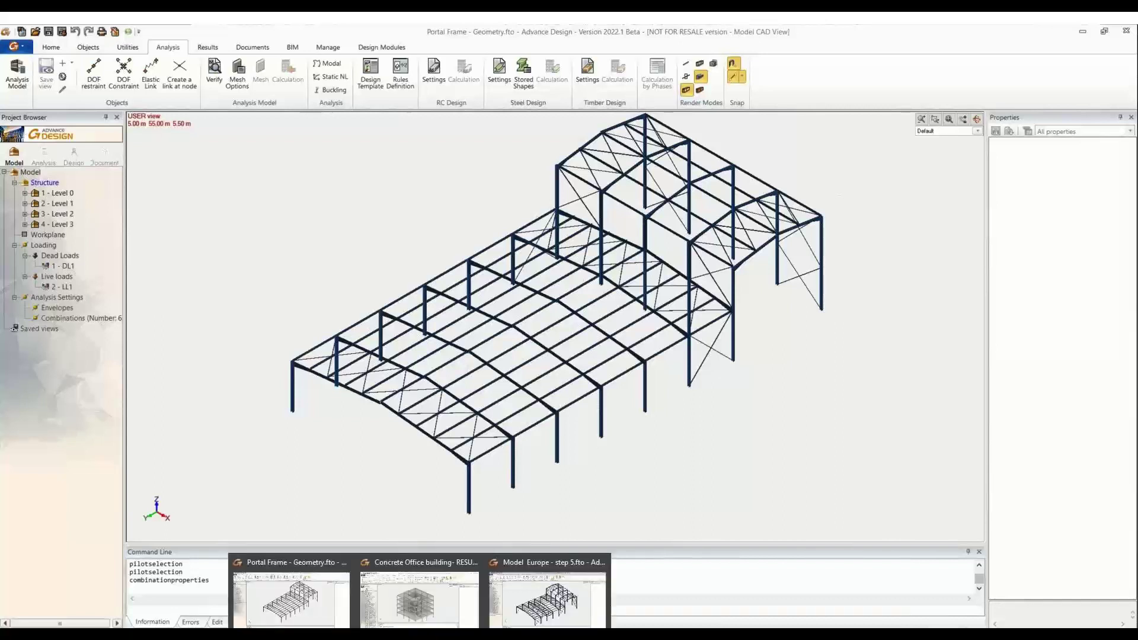
click(570, 604)
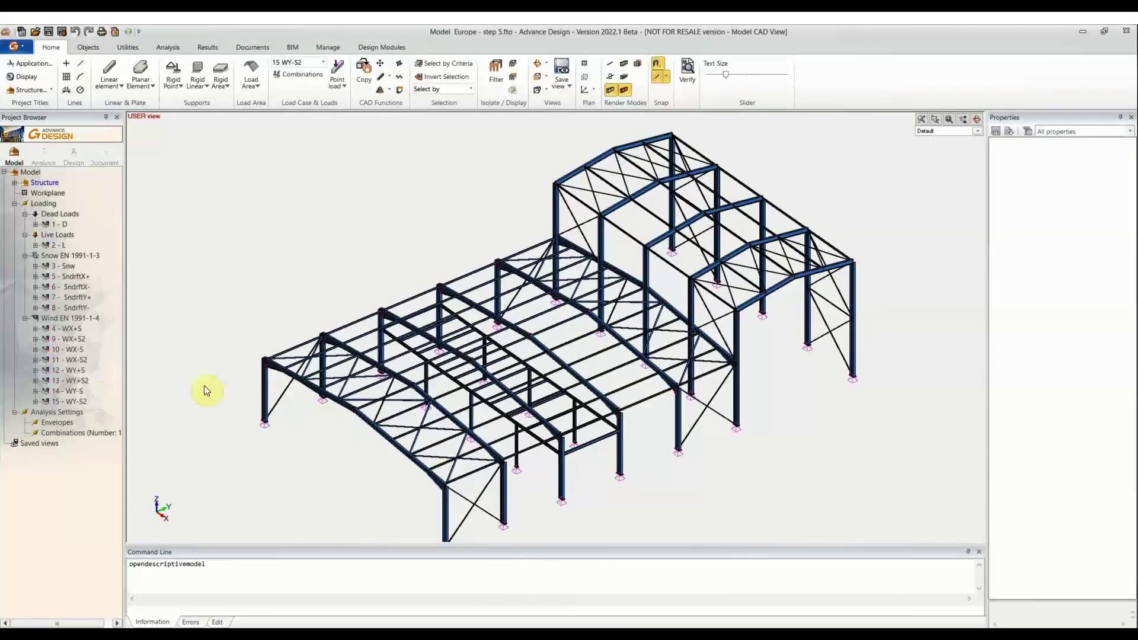
shift+middle_drag(343, 440, 528, 376)
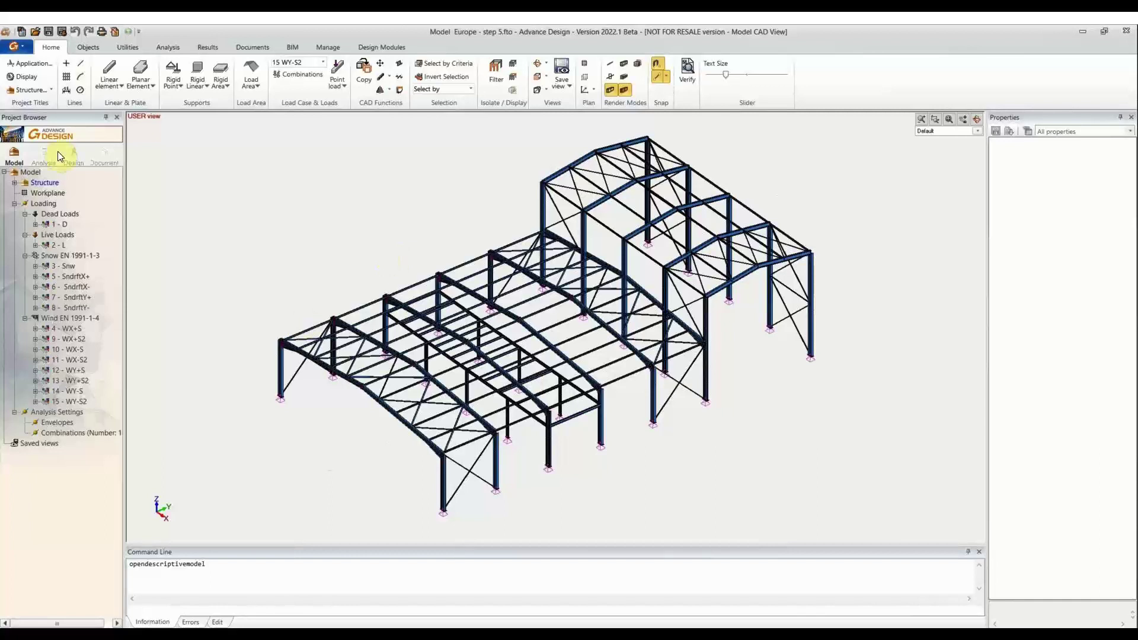
click(43, 155)
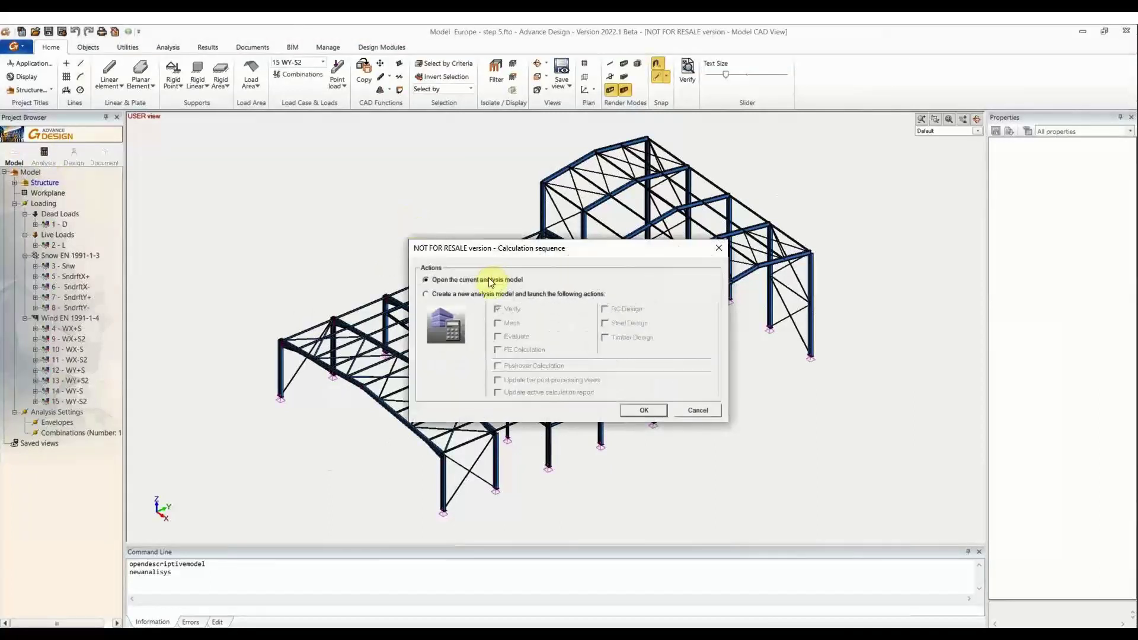
click(643, 409)
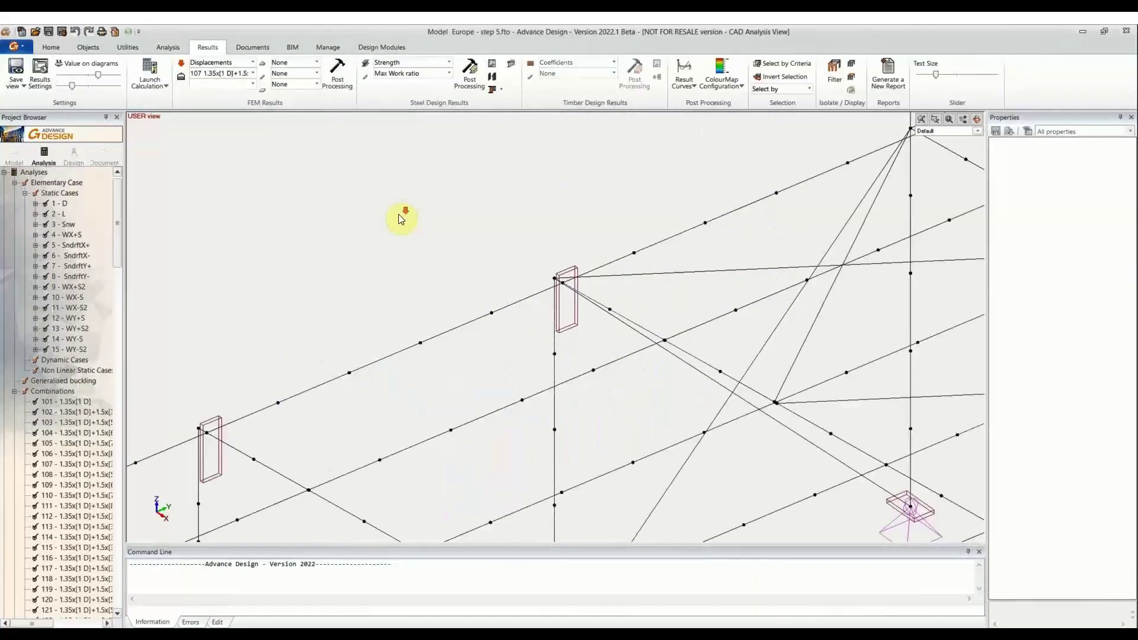
Step: Render the structure's members with shaded faces and turn on the ghost display mode
scroll(398, 214, down, 6)
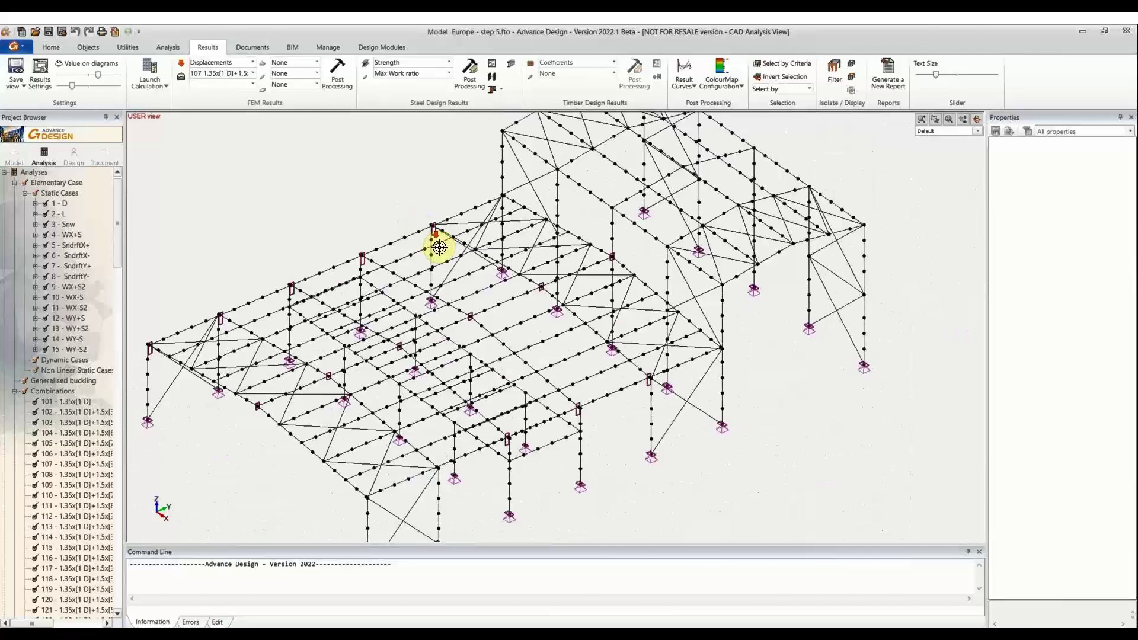
middle_drag(439, 248, 457, 270)
scroll(457, 271, down, 1)
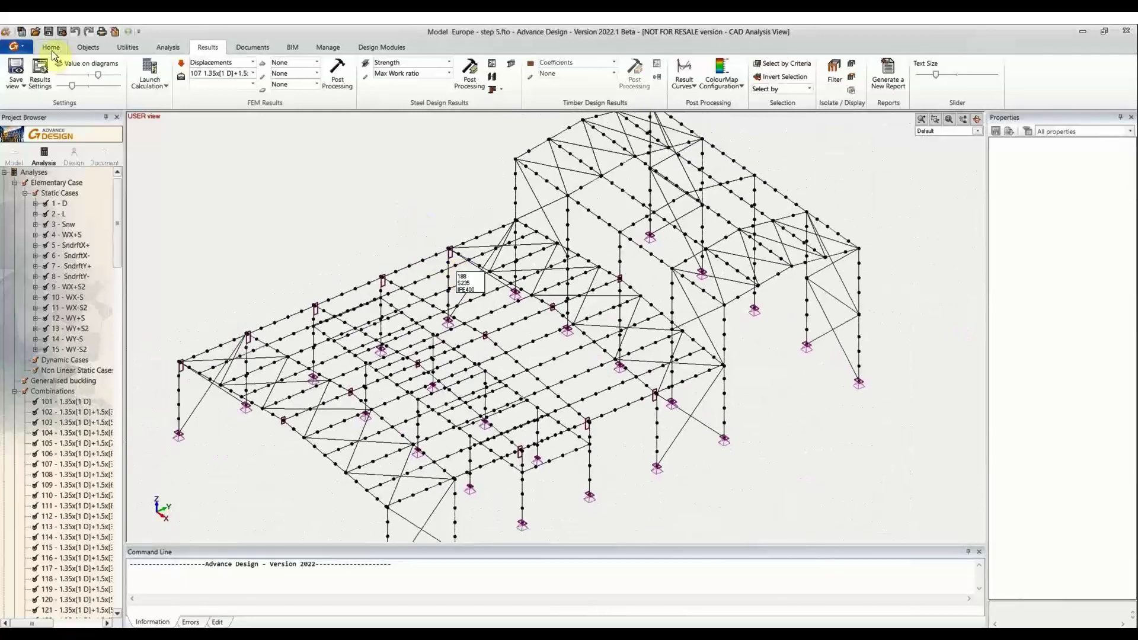
click(52, 54)
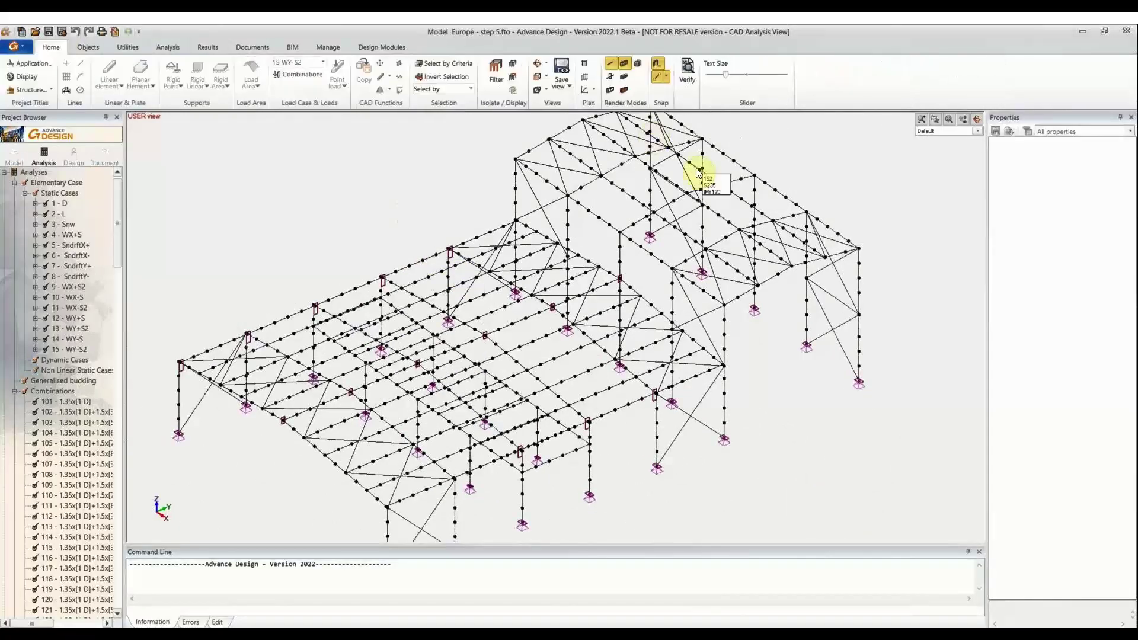
click(620, 92)
click(620, 92)
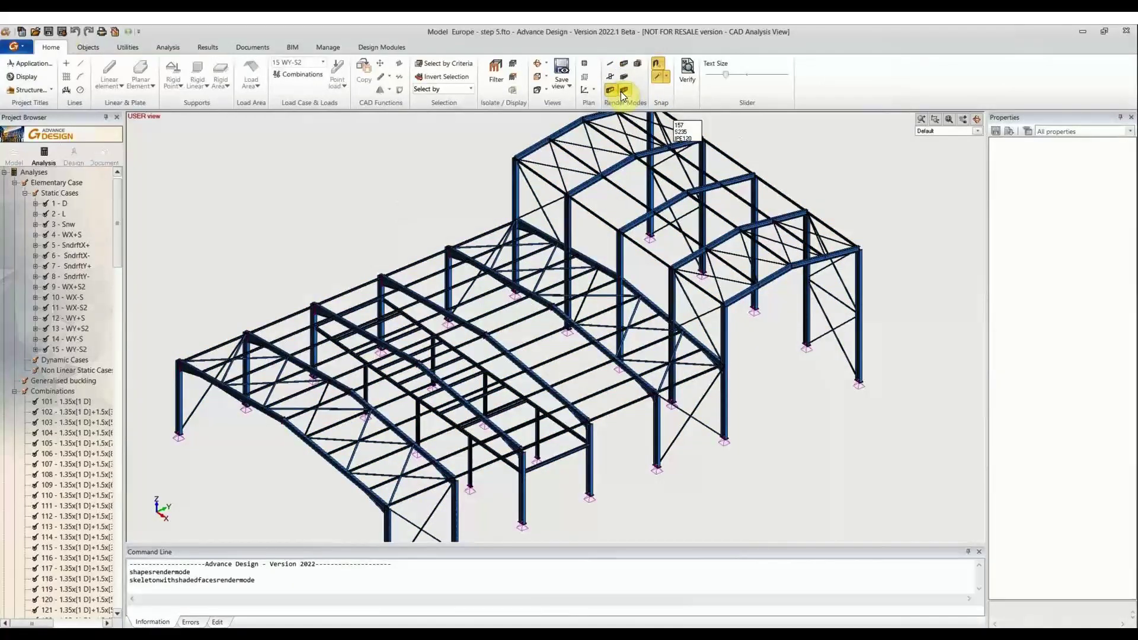
click(626, 75)
click(637, 65)
middle_drag(576, 323, 609, 284)
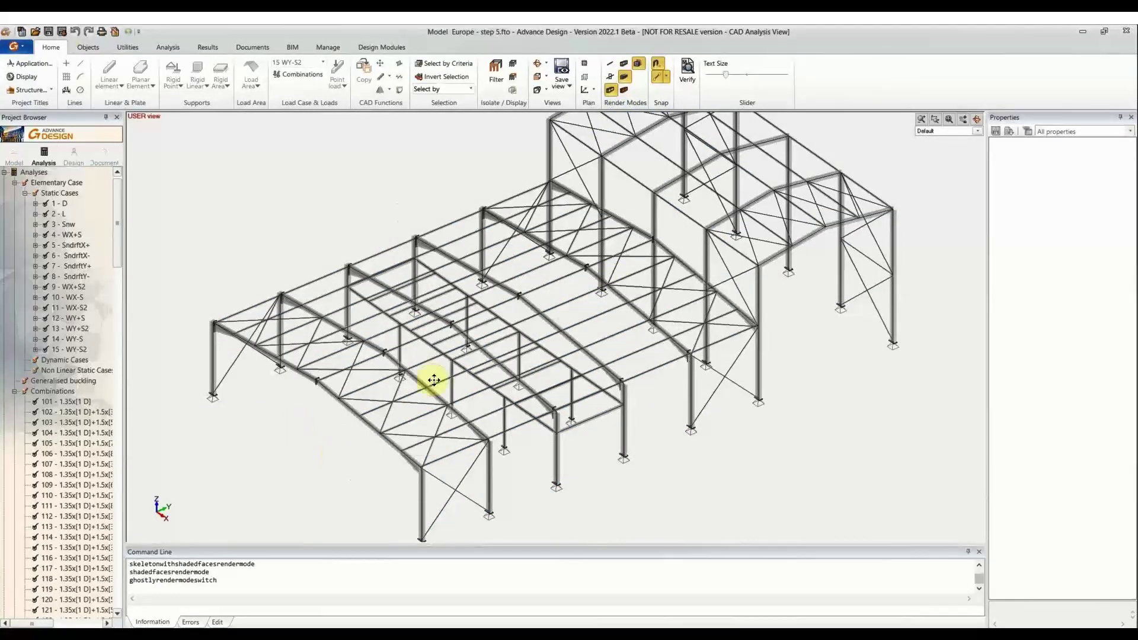
middle_drag(393, 373, 405, 353)
scroll(405, 353, down, 1)
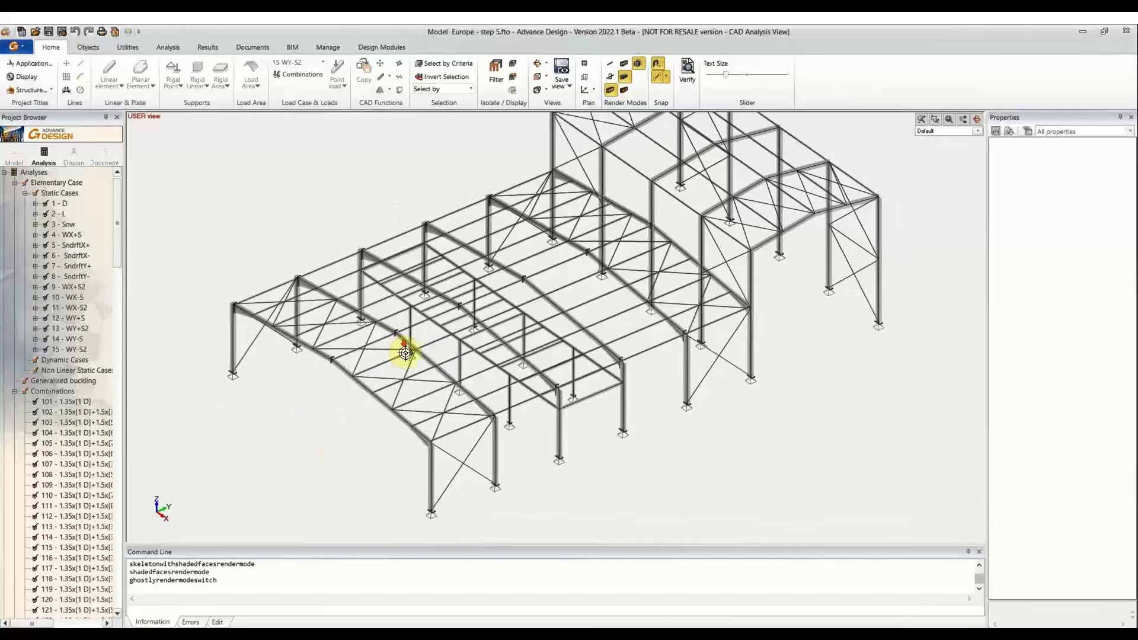
Step: Display the steel design result Deviat. all. defl. for Deflections 1st criterion on the frame
click(202, 50)
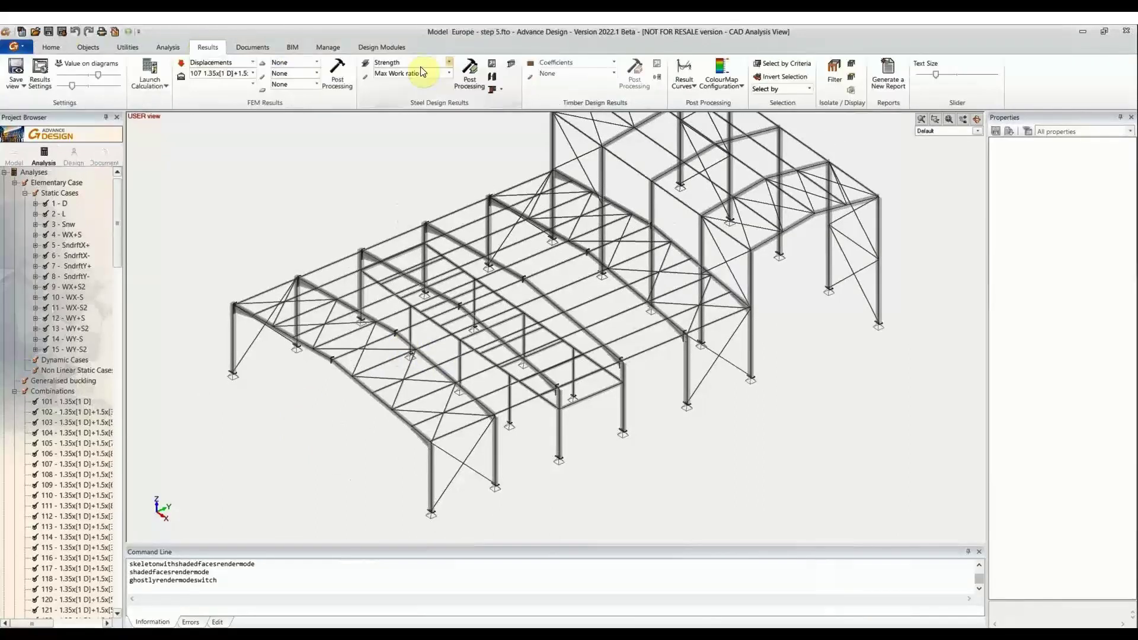
click(449, 61)
click(409, 73)
click(449, 73)
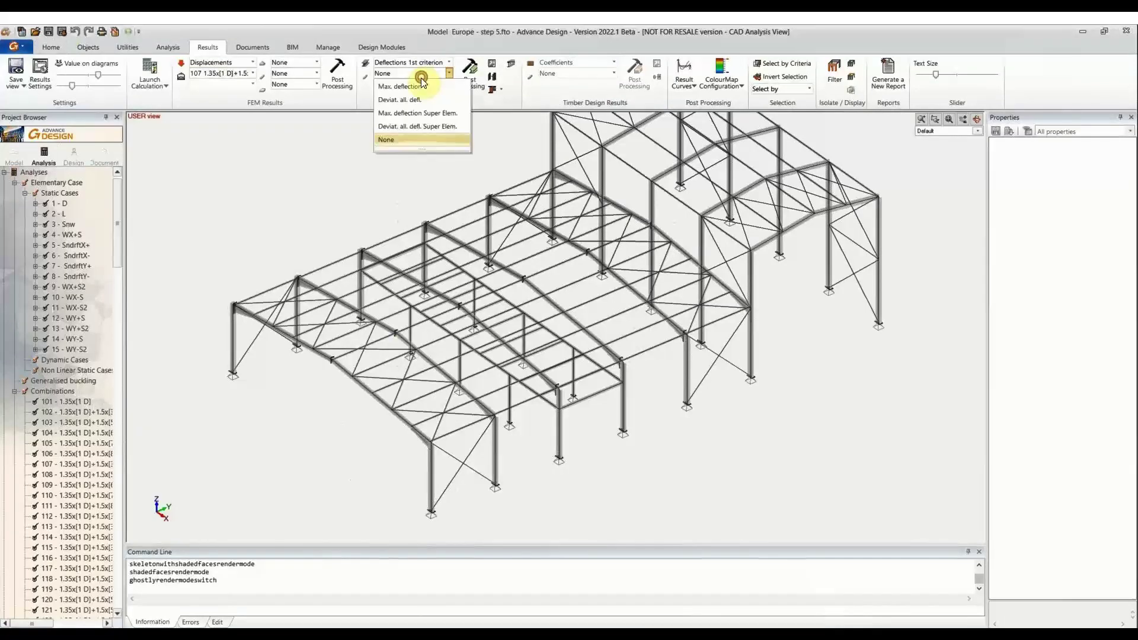
click(428, 99)
click(473, 80)
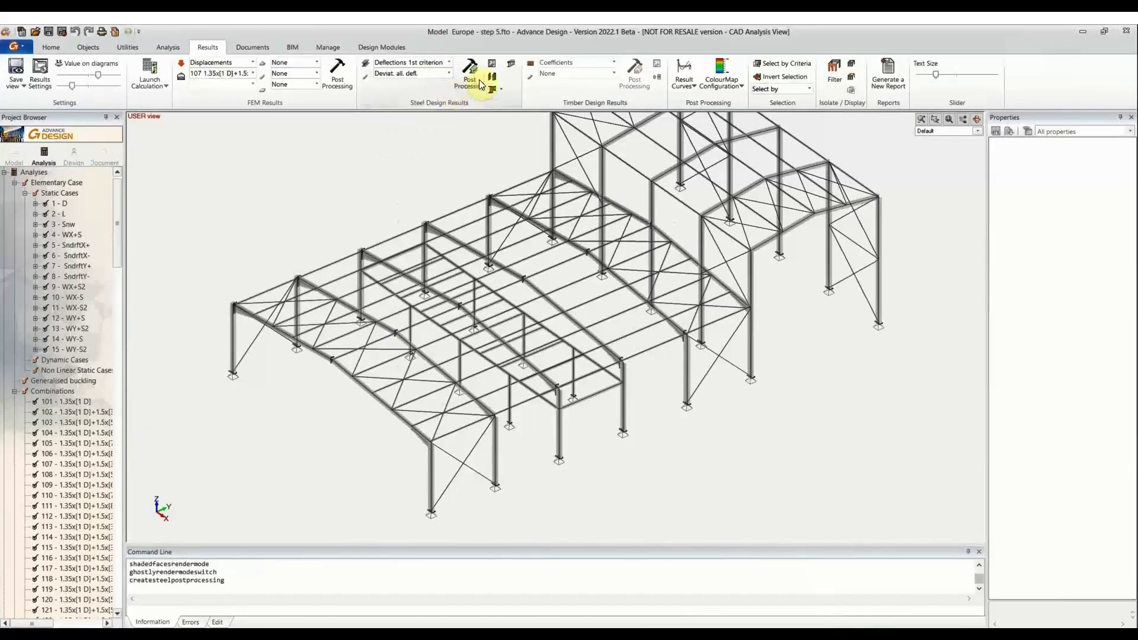
middle_drag(632, 237, 596, 282)
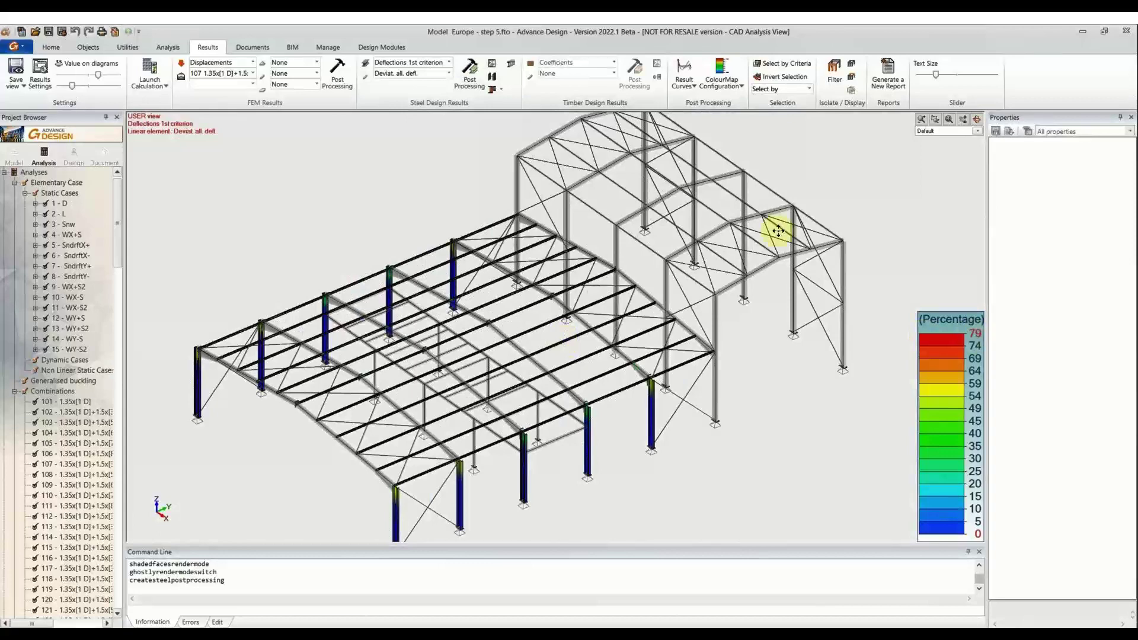
Step: Open the suggested steel shapes and review the strength and deflection work ratios element by element
click(492, 86)
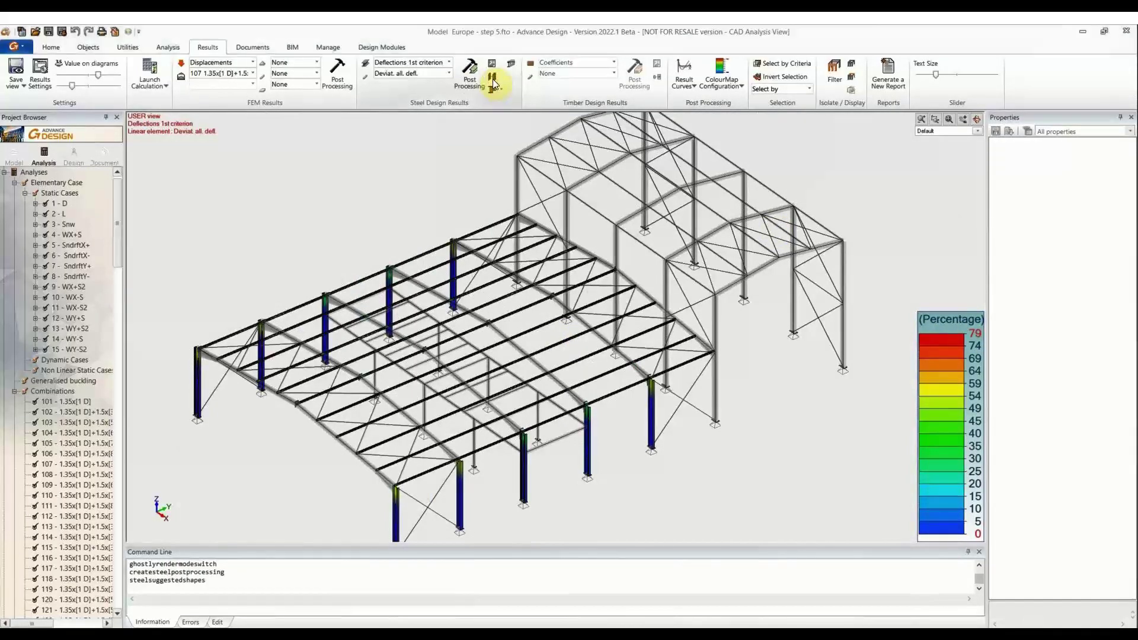
scroll(499, 341, down, 5)
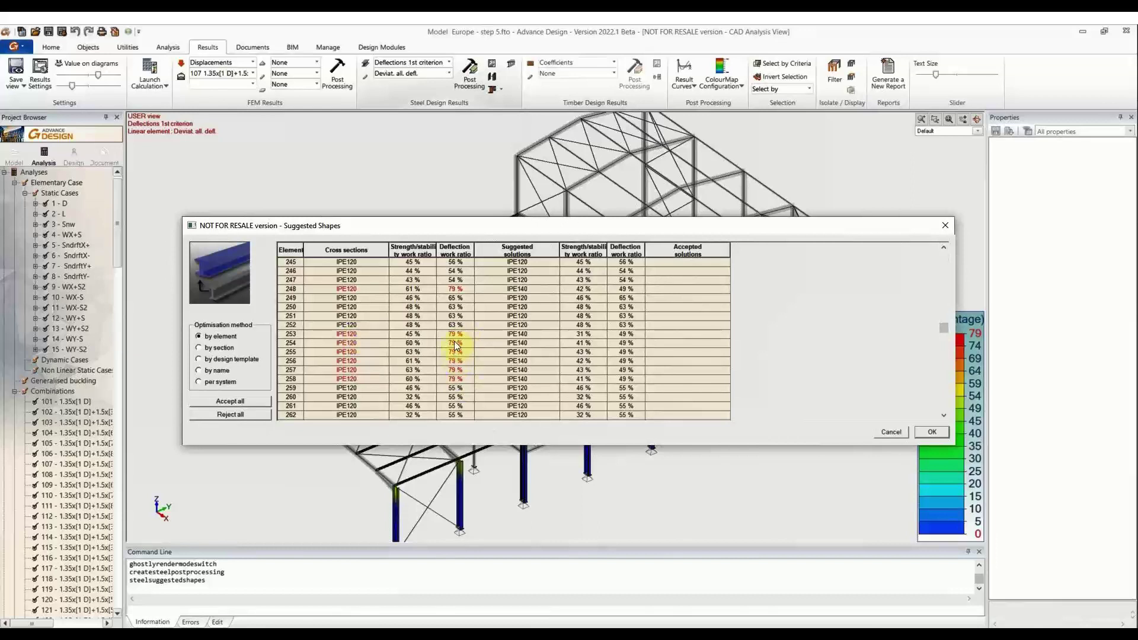
scroll(455, 367, down, 2)
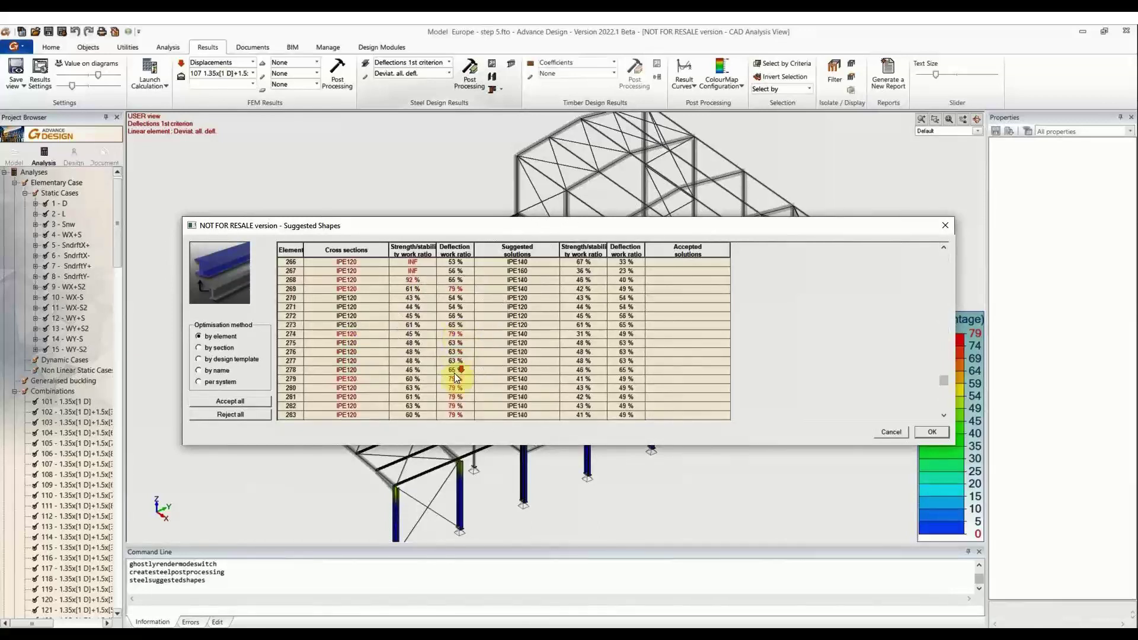
scroll(456, 377, down, 1)
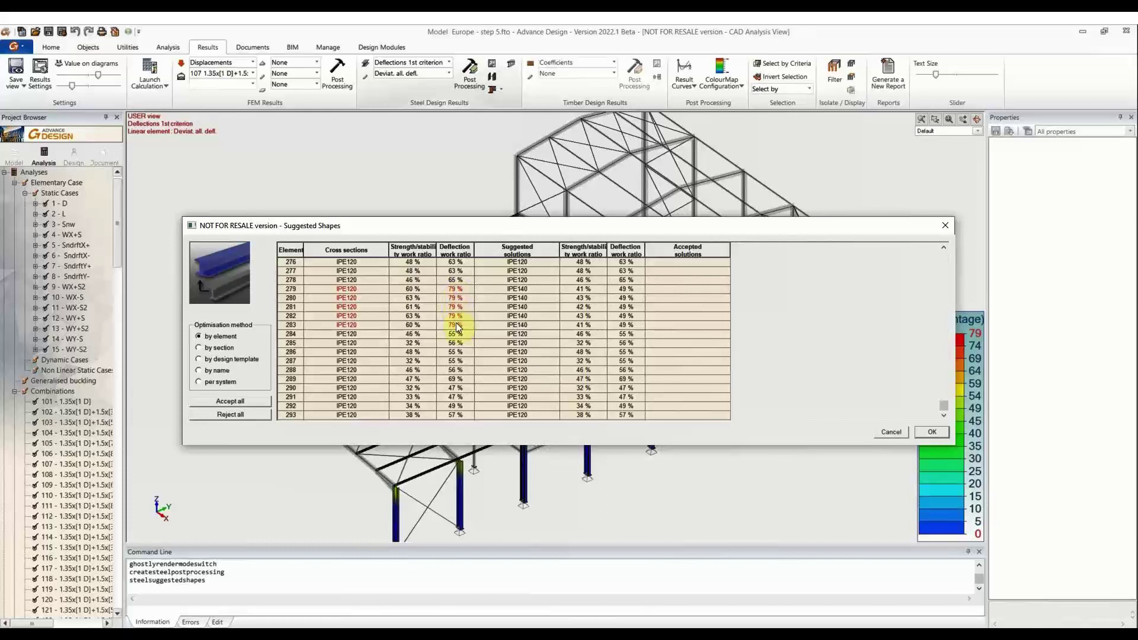
Step: Optimise the shapes by design template and accept the suggested IPE140 for Main Purlin and IPE160 for Secondary purlin
click(205, 361)
click(201, 358)
click(198, 359)
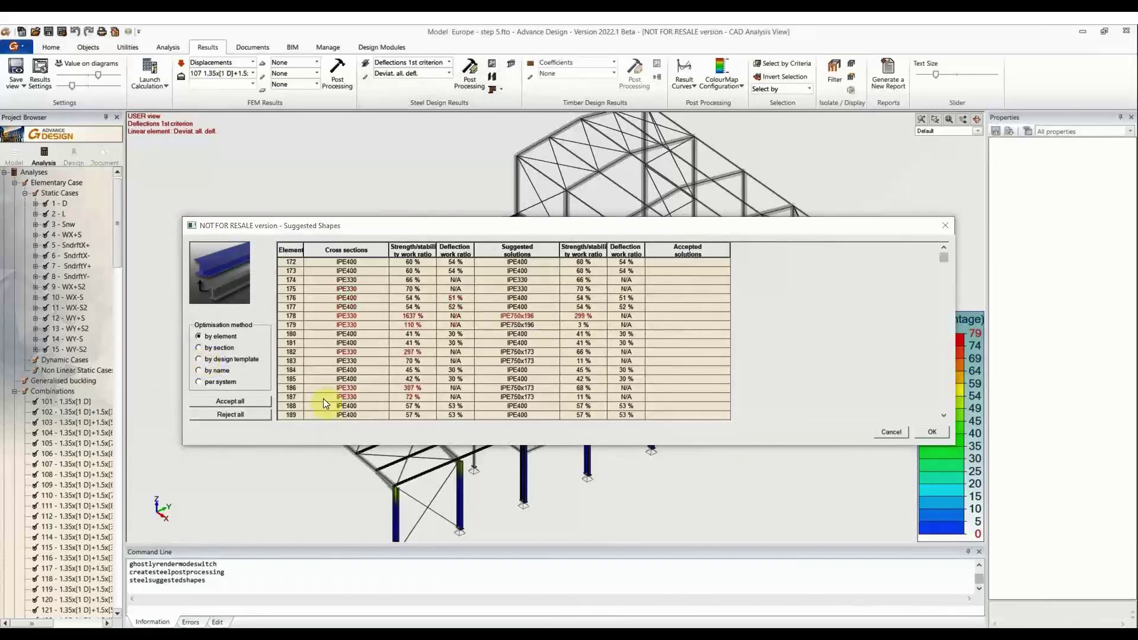
click(233, 358)
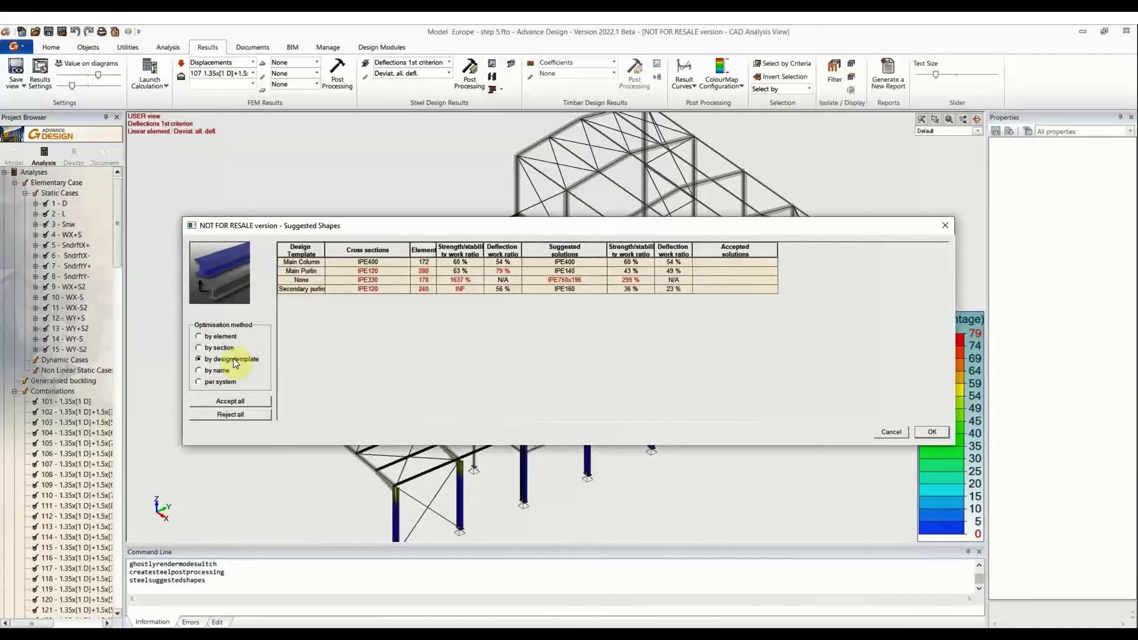
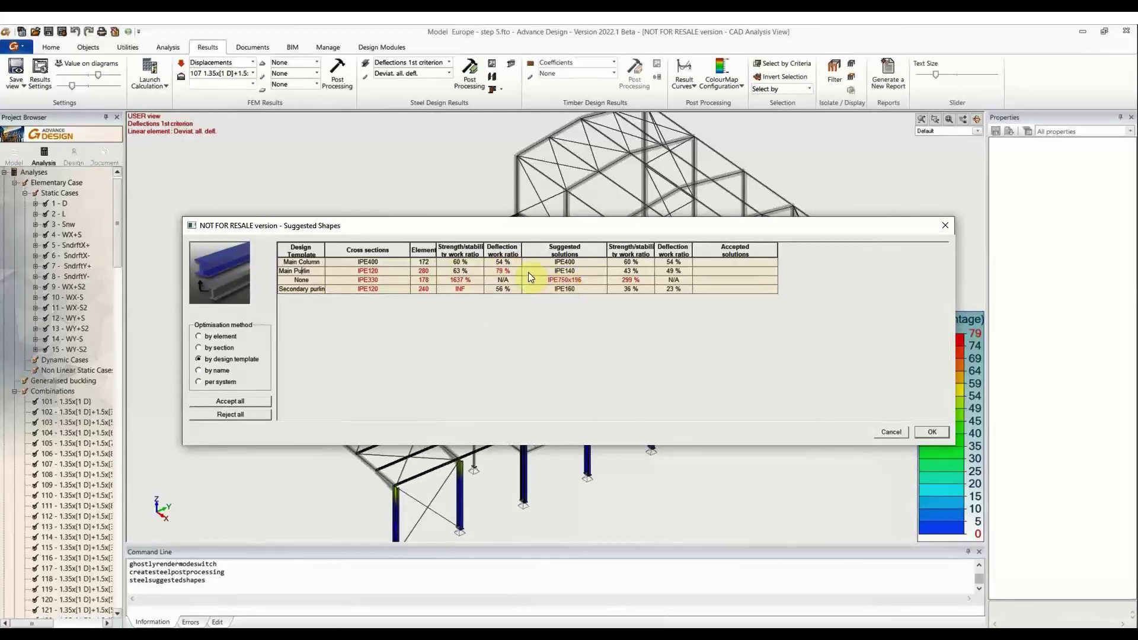
click(744, 273)
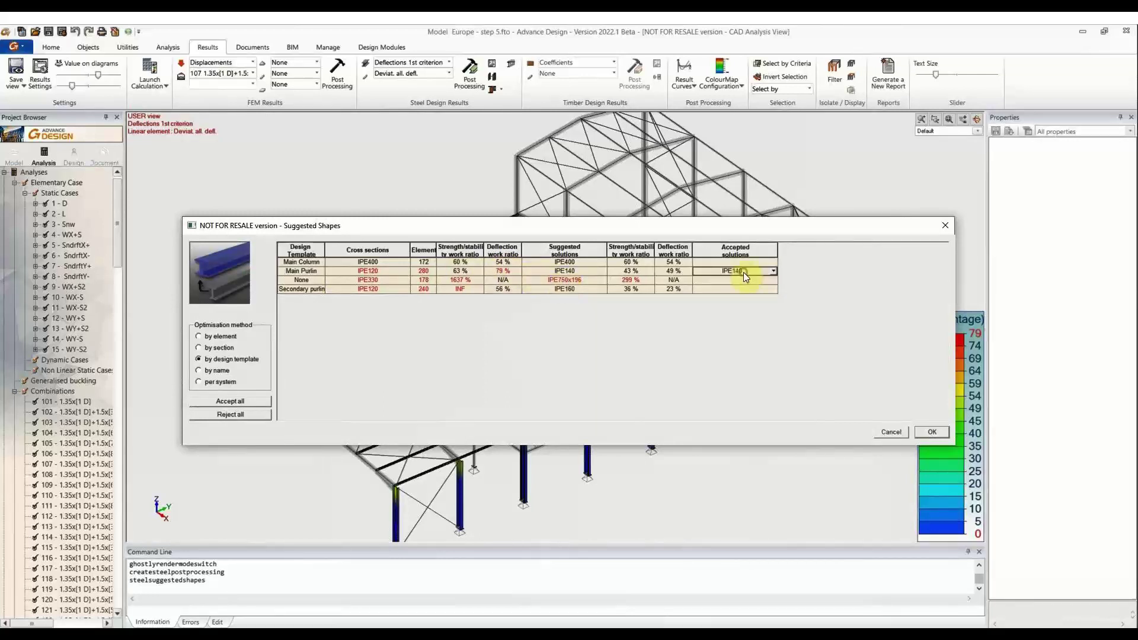
click(742, 289)
click(922, 431)
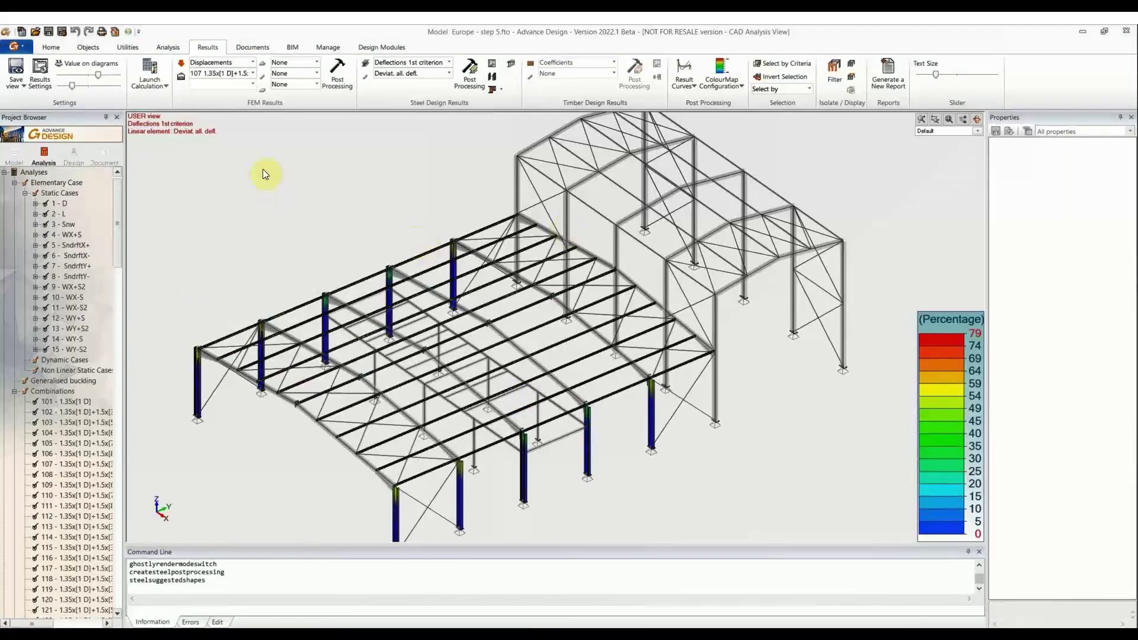
Step: Start a new report and add a chapter named Shape sheet at the end of the document structure
click(260, 48)
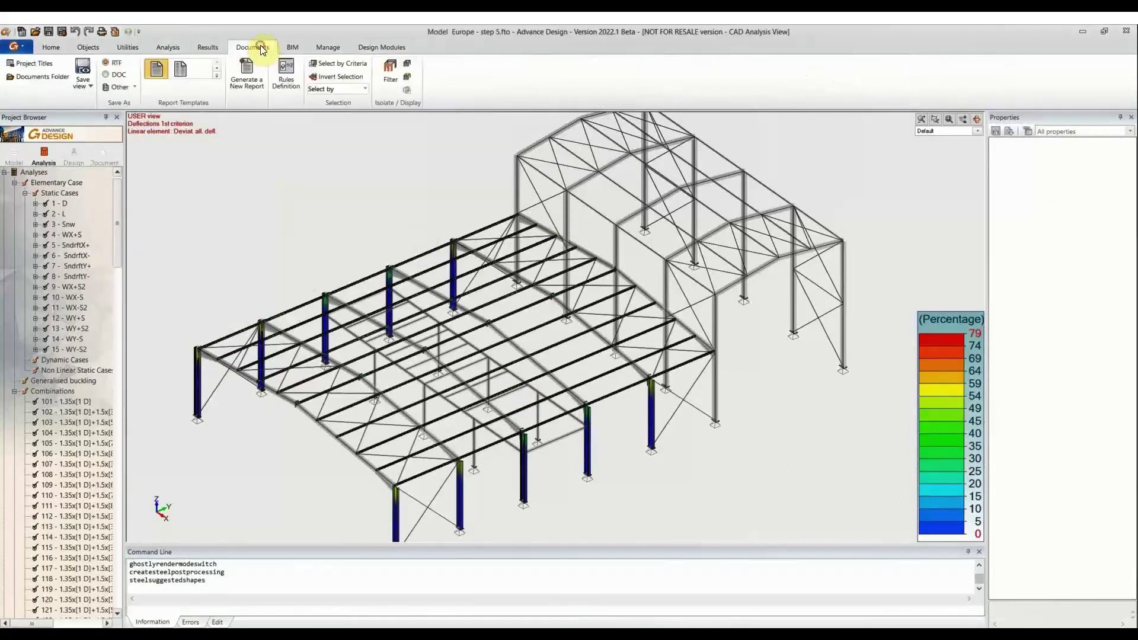
click(258, 86)
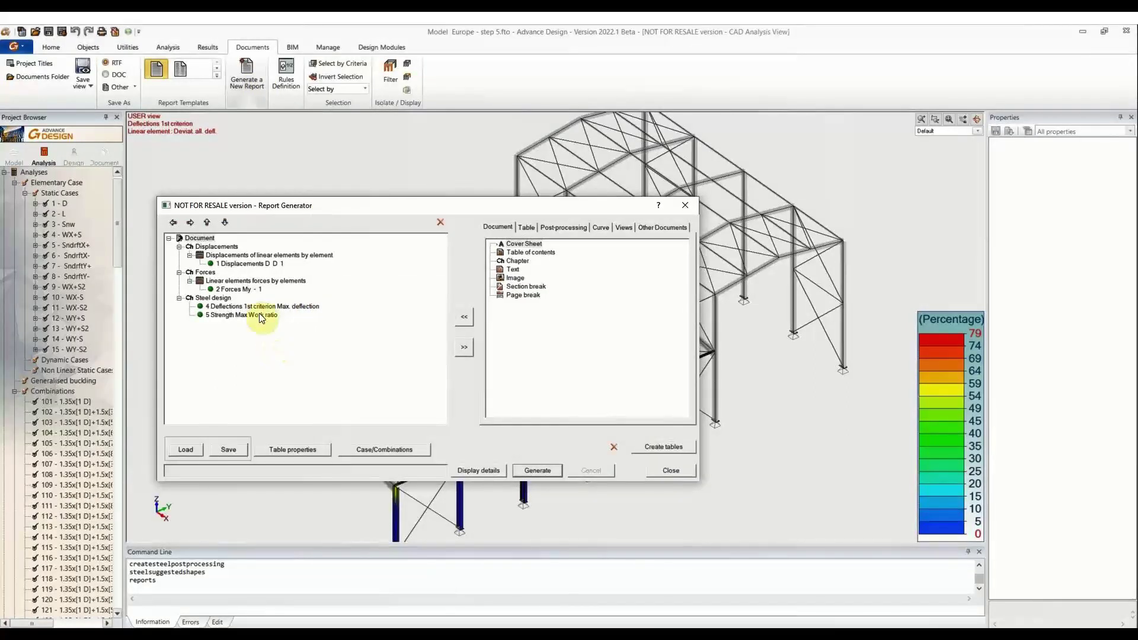
click(517, 261)
click(465, 317)
click(207, 324)
text(Sape)
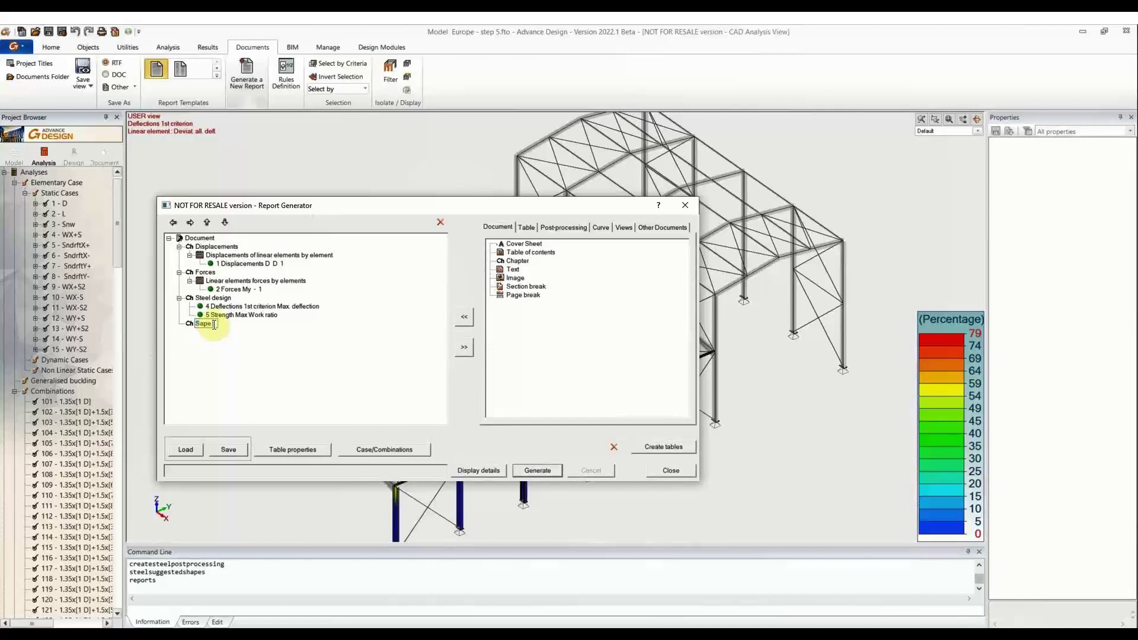
key(BackSpace)
key(BackSpace)
text(hape sheet)
click(300, 342)
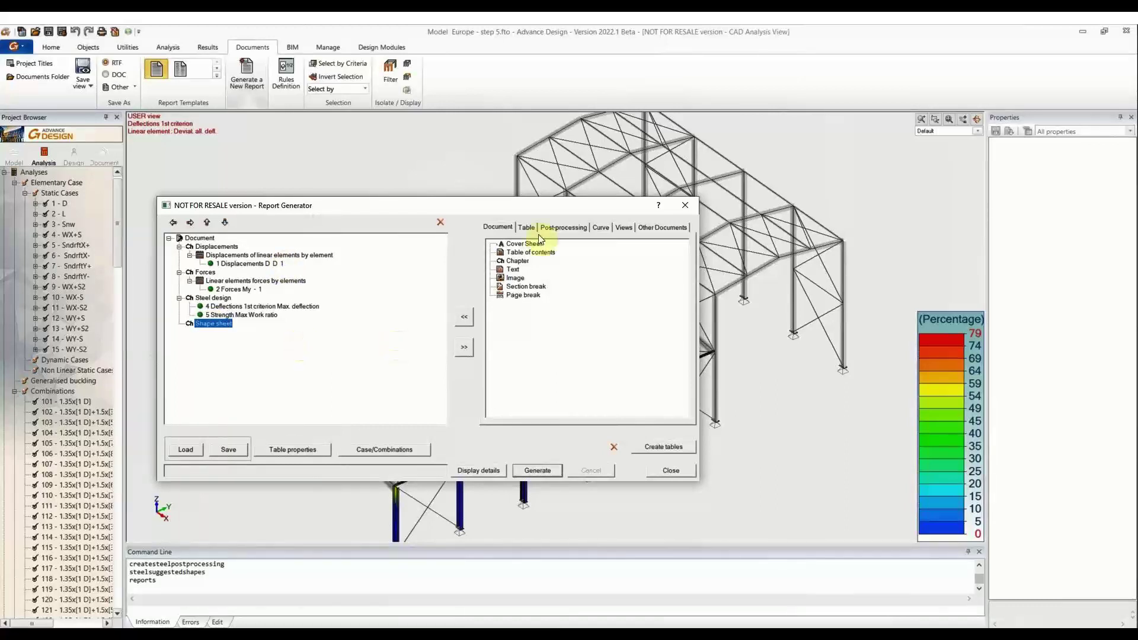
Step: Look through the post-processing and table content available for the report, including the Finite Elements Analysis results
click(568, 230)
click(525, 227)
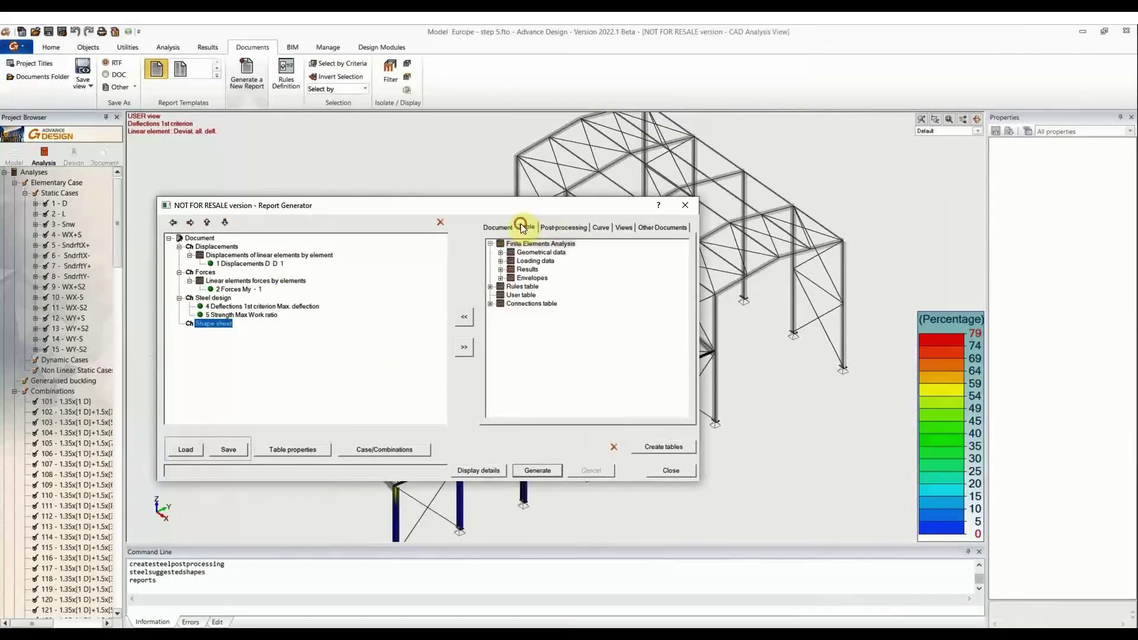
click(502, 270)
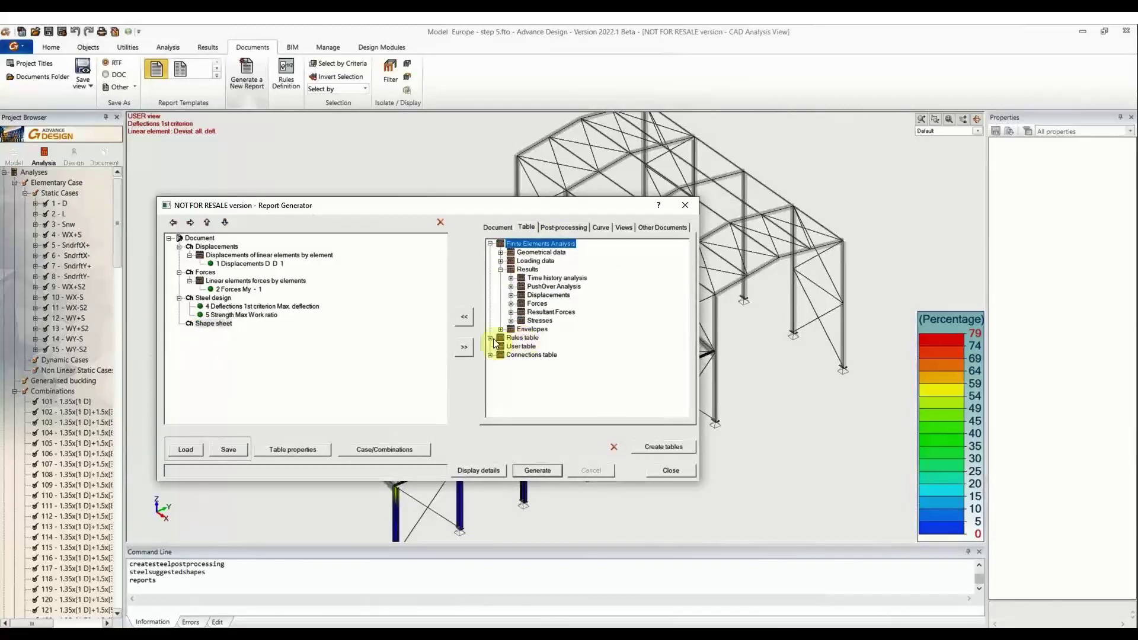
click(489, 227)
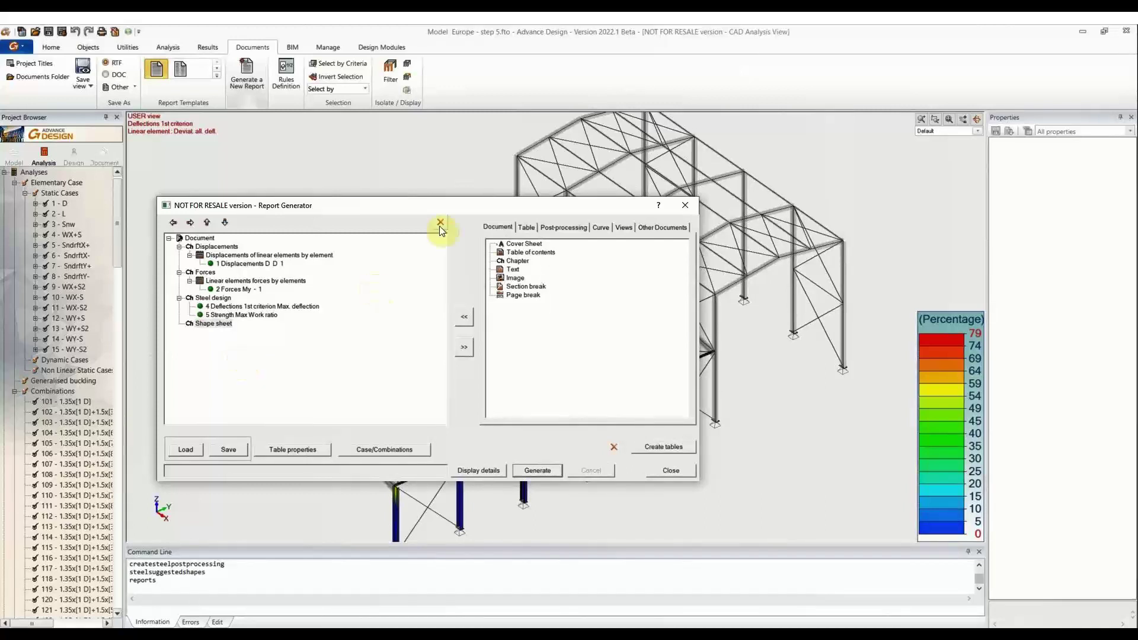
Step: Save the report structure as a template named Reports in the TEMPLATES folder
click(230, 450)
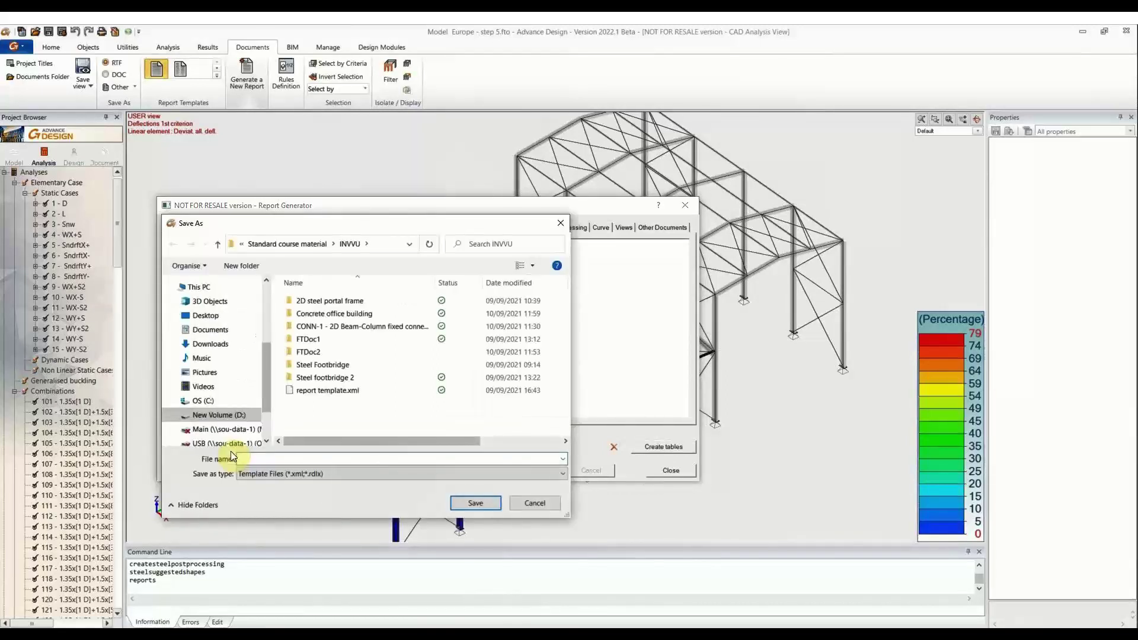
scroll(261, 397, up, 3)
click(217, 390)
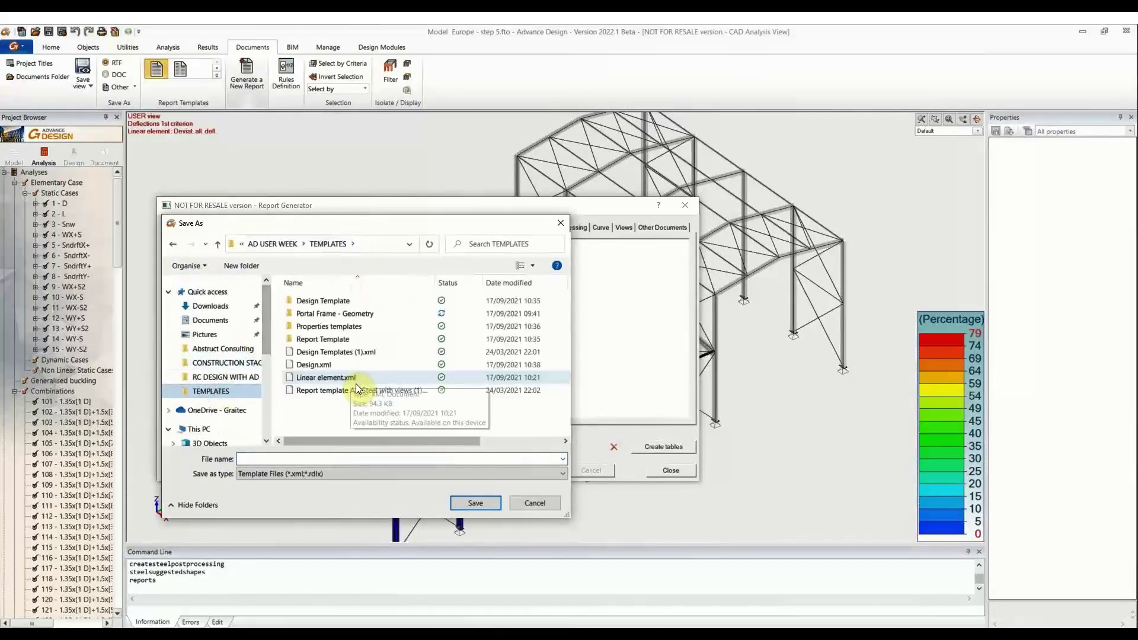
click(323, 459)
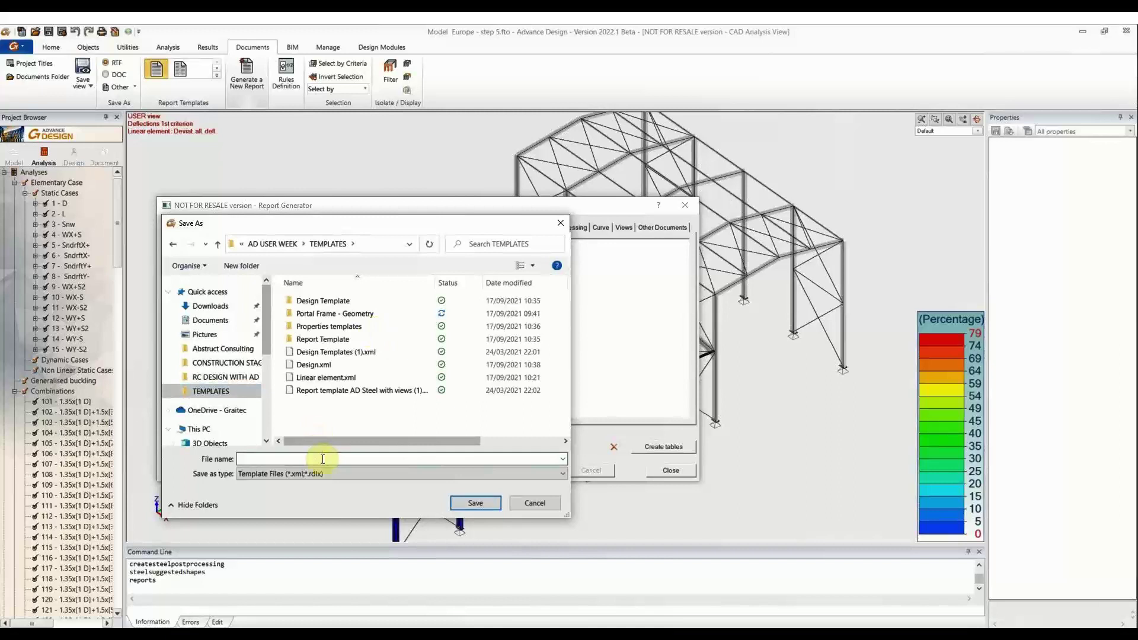
text(Rep)
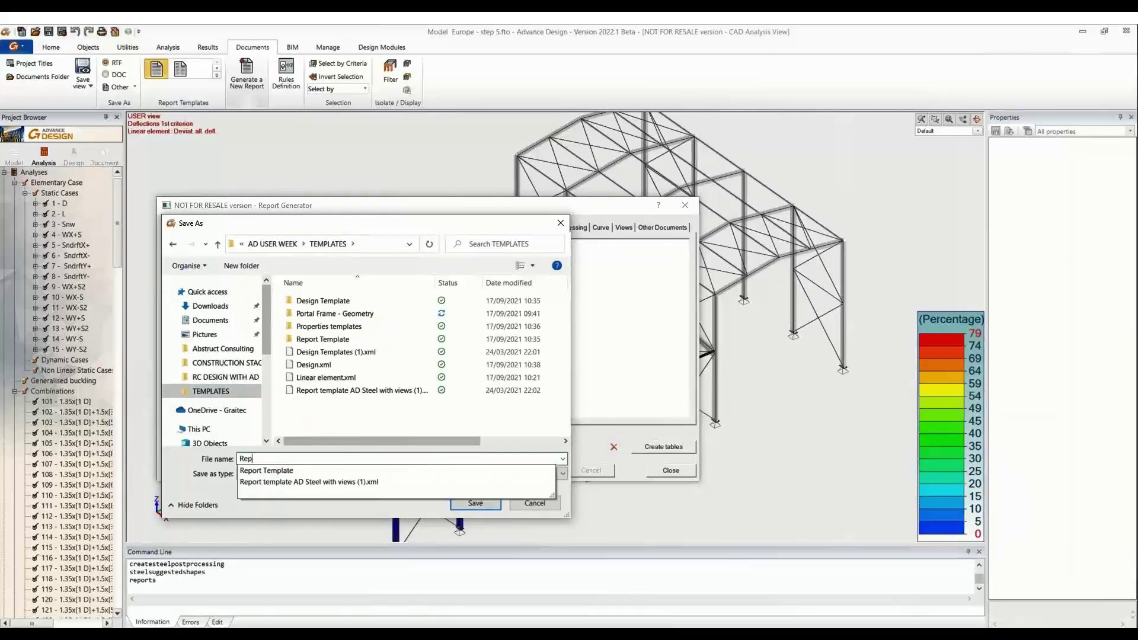
text(orts)
click(486, 505)
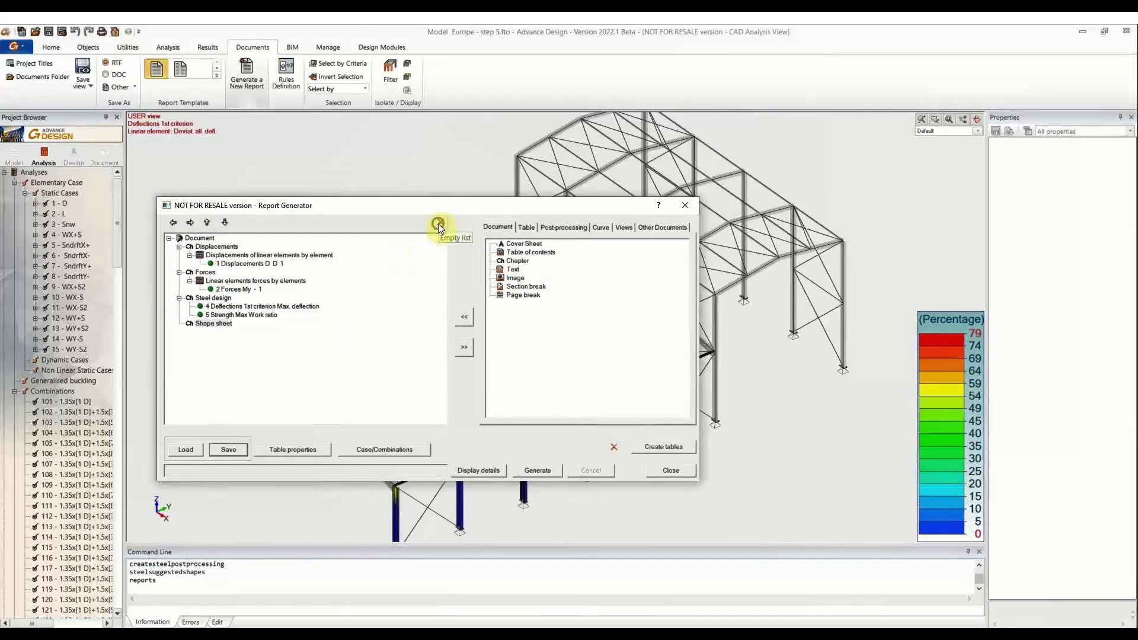
Step: Delete all report contents and load the Reports.xml template from the TEMPLATES folder
click(439, 223)
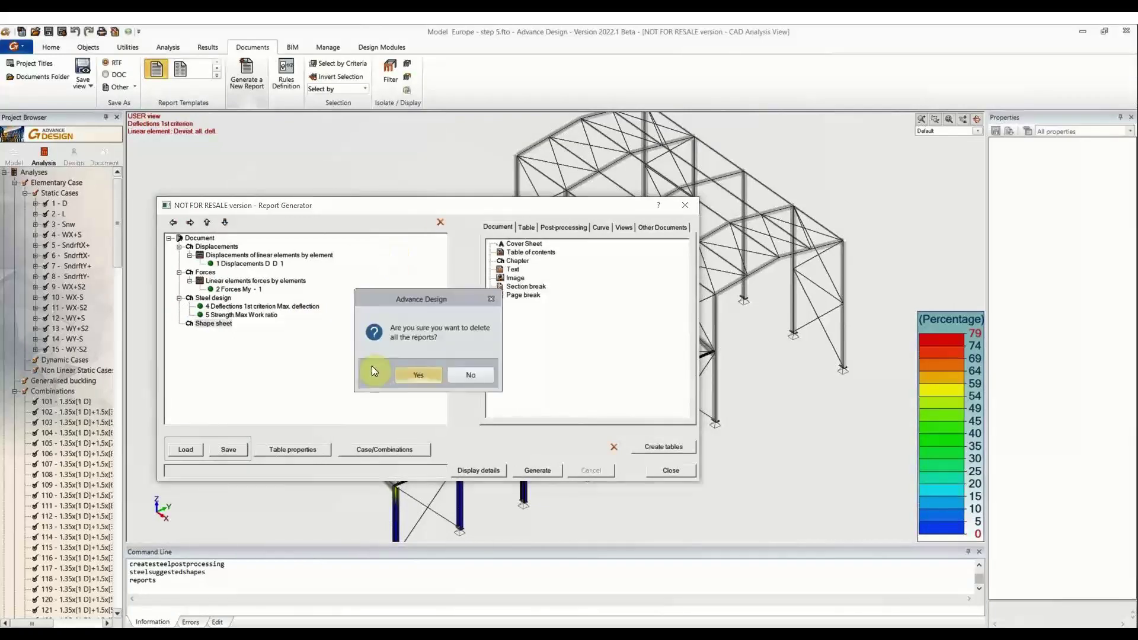
click(411, 373)
click(187, 453)
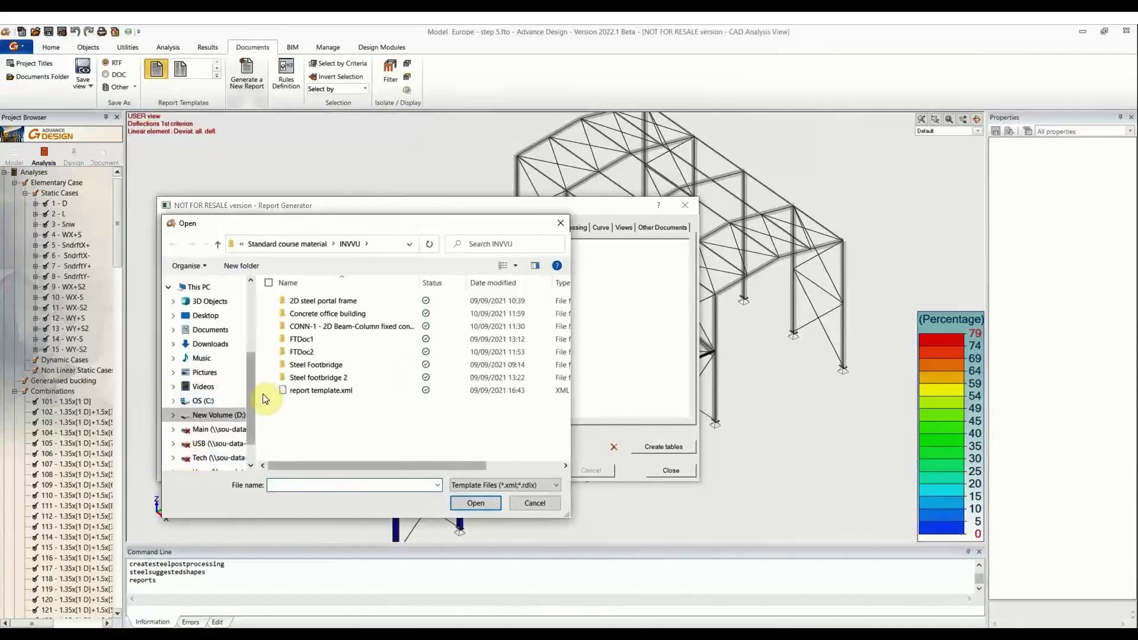
scroll(236, 377, up, 3)
click(214, 391)
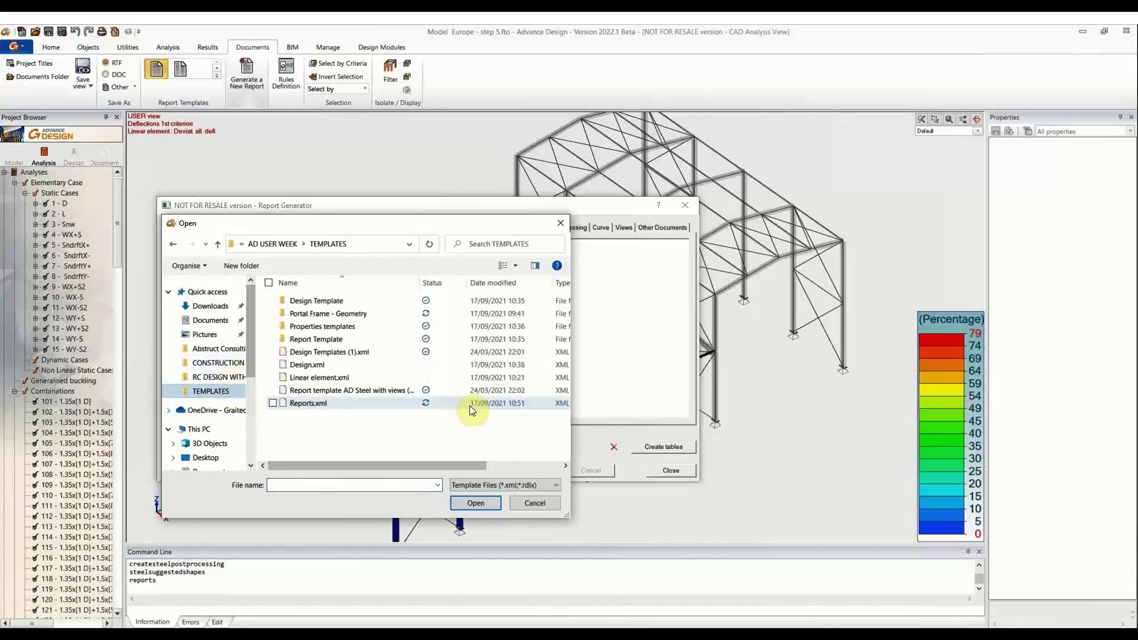
click(320, 403)
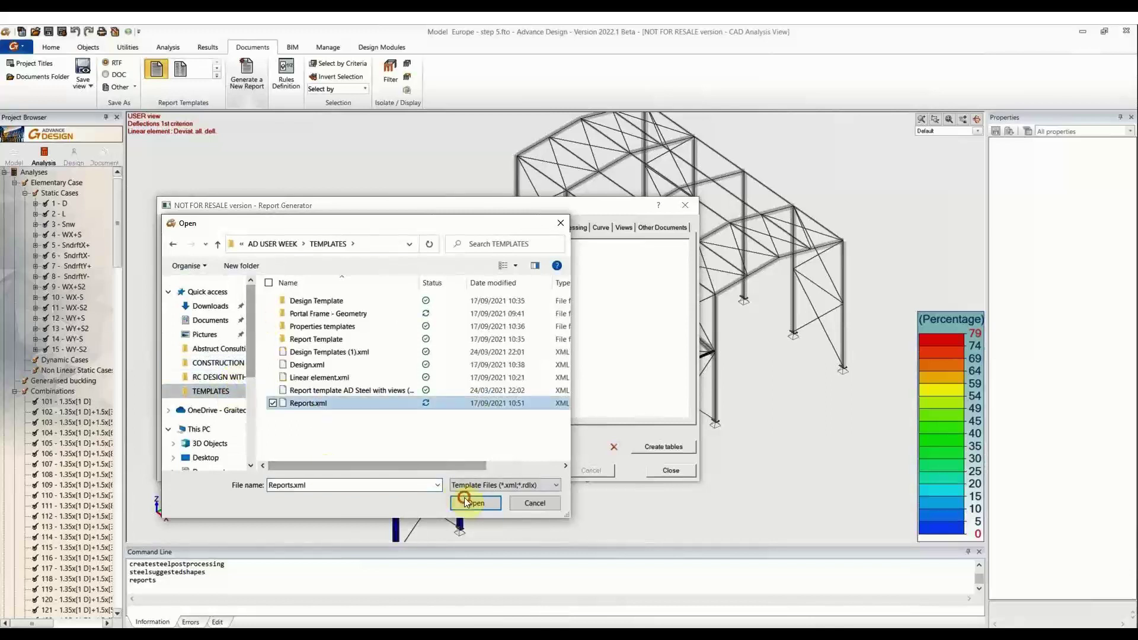
click(465, 499)
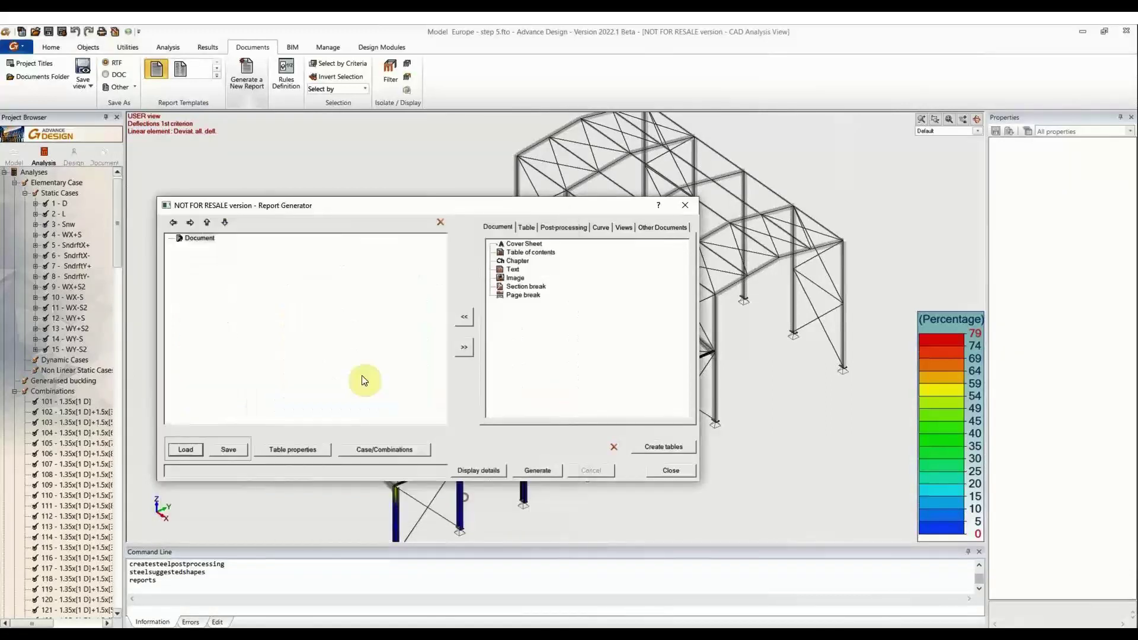
Step: Empty the report list and load the template Report template AD Steel with views (1).xml
click(440, 221)
click(421, 376)
click(188, 448)
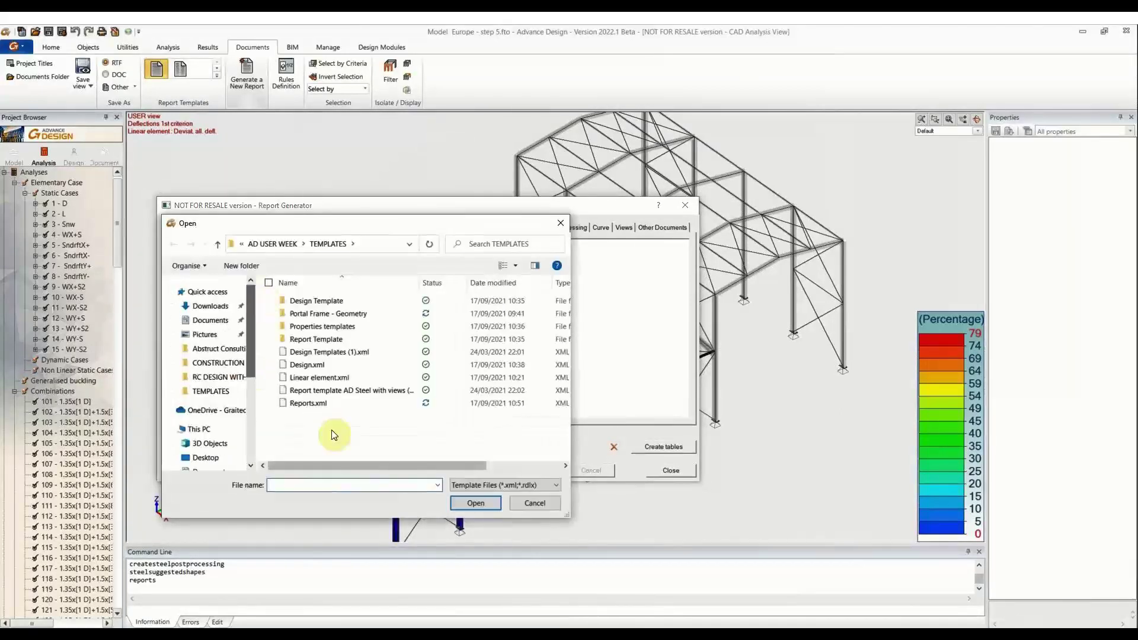
click(401, 390)
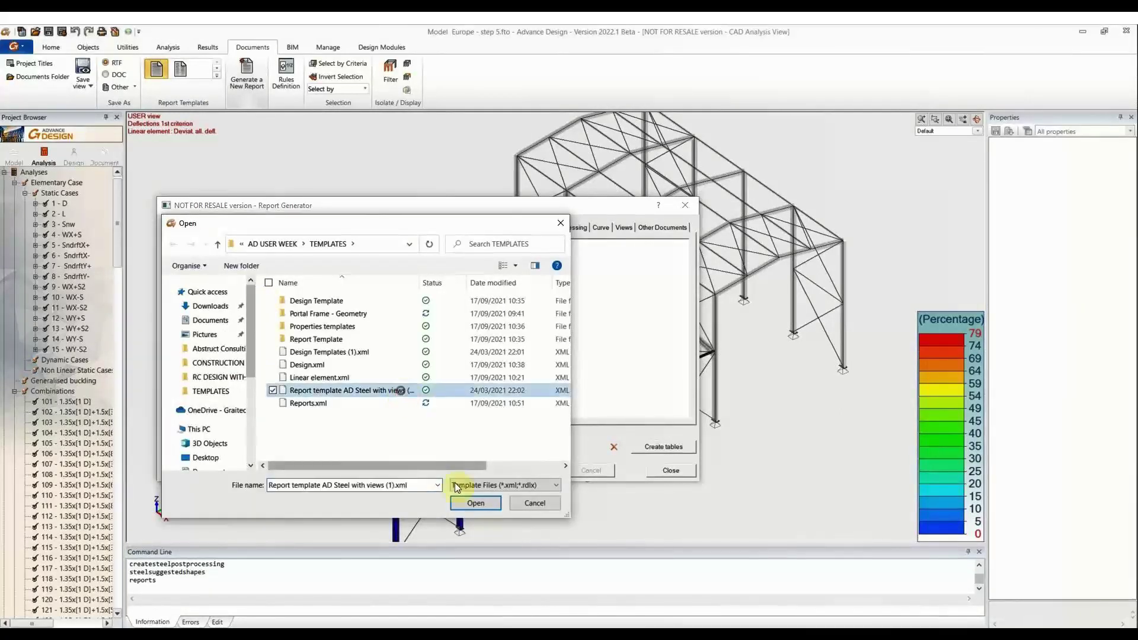
click(466, 502)
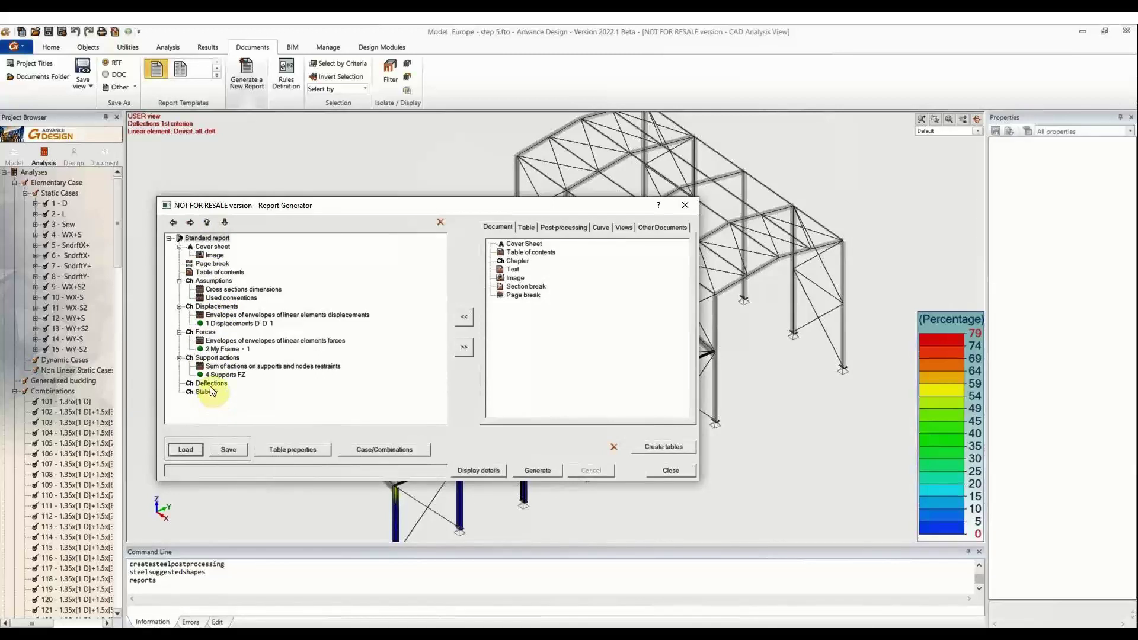
Step: Close the Report Generator with the standard report template loaded
click(549, 473)
click(550, 472)
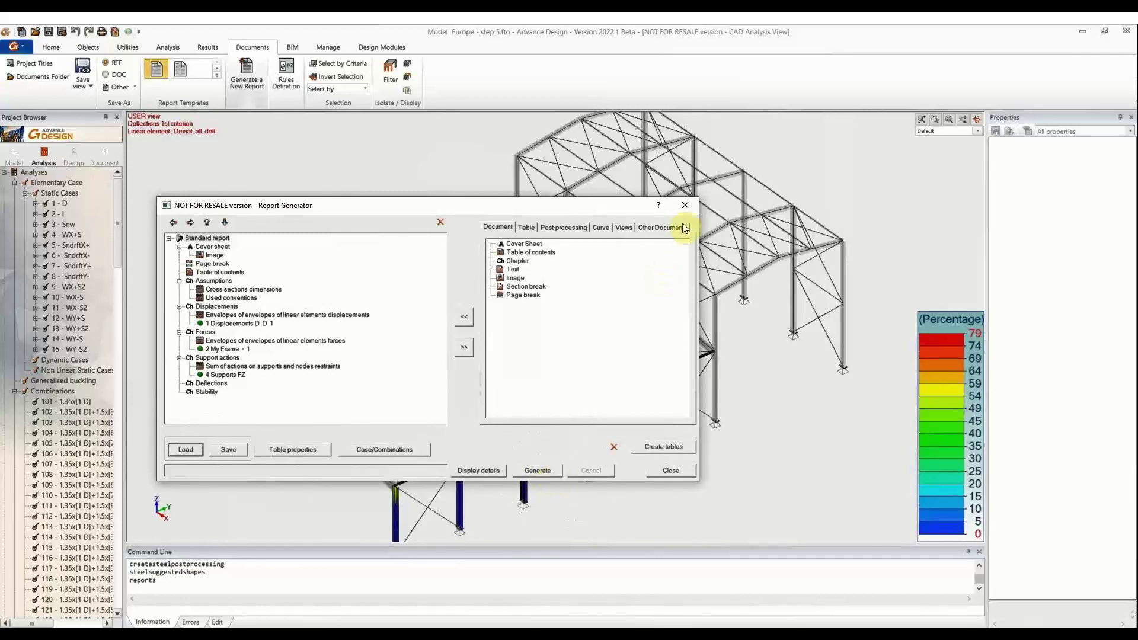
click(685, 205)
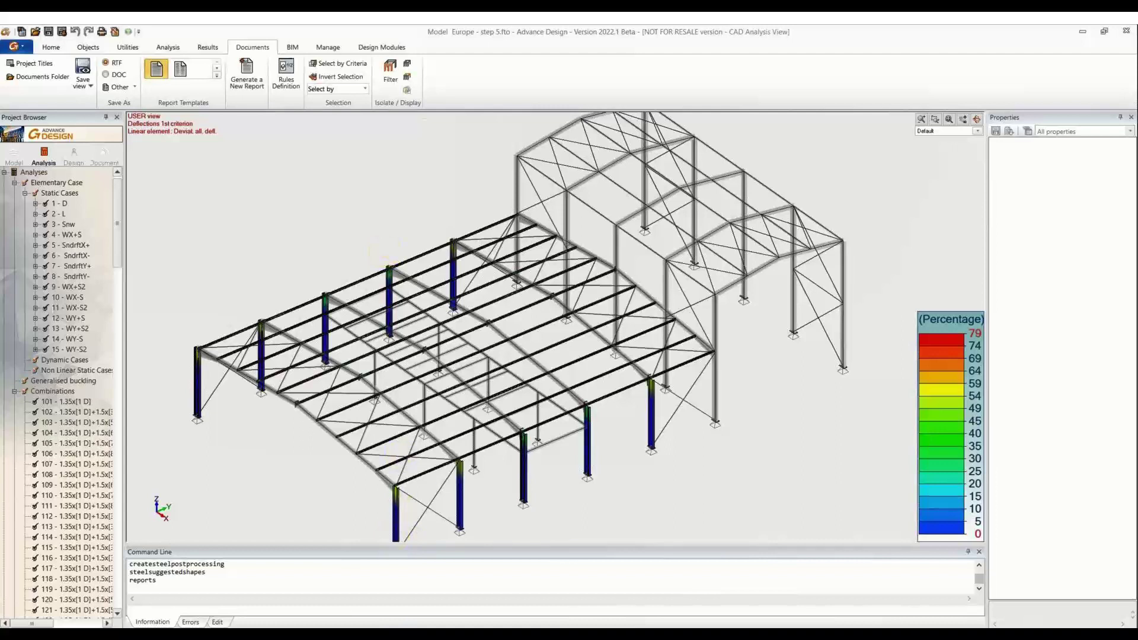
Step: Switch to the Concrete Office building- RESULTS.fto model and maximise its window
mouse_move(420, 634)
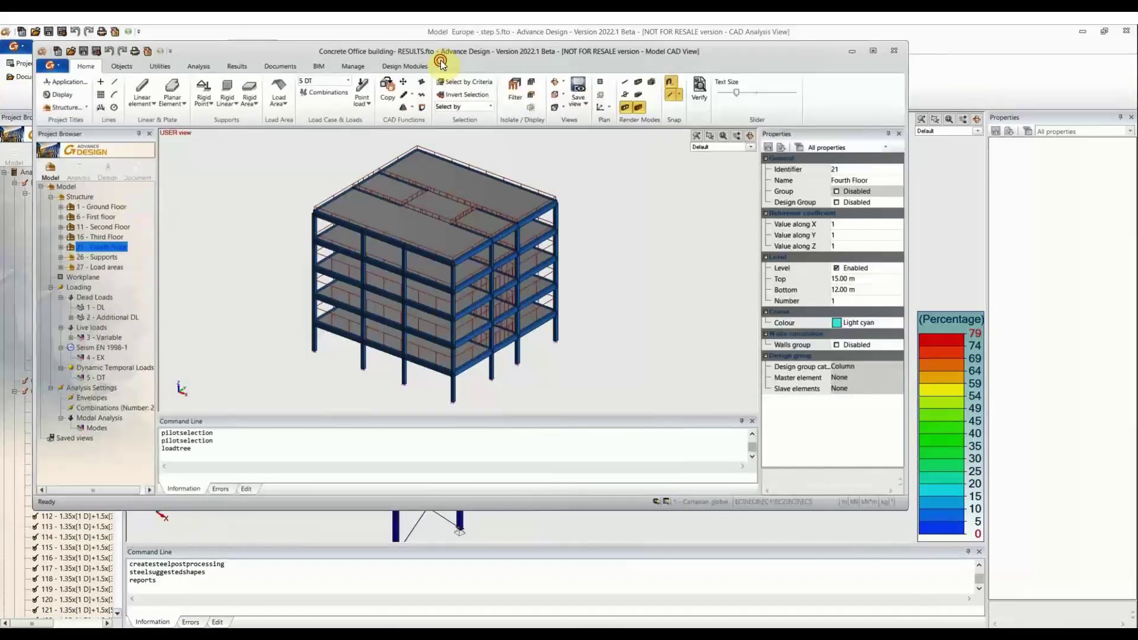
double_click(440, 60)
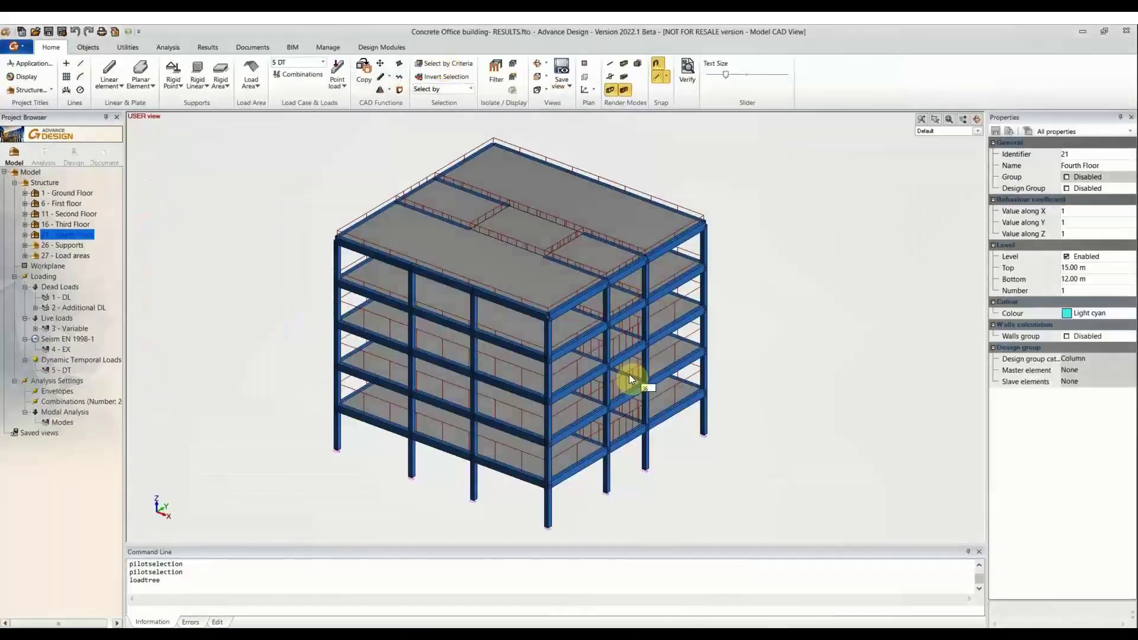
Step: Examine the floor, Supports and Load areas subsystems, including the element subsystems inside Ground Floor and First floor
click(74, 203)
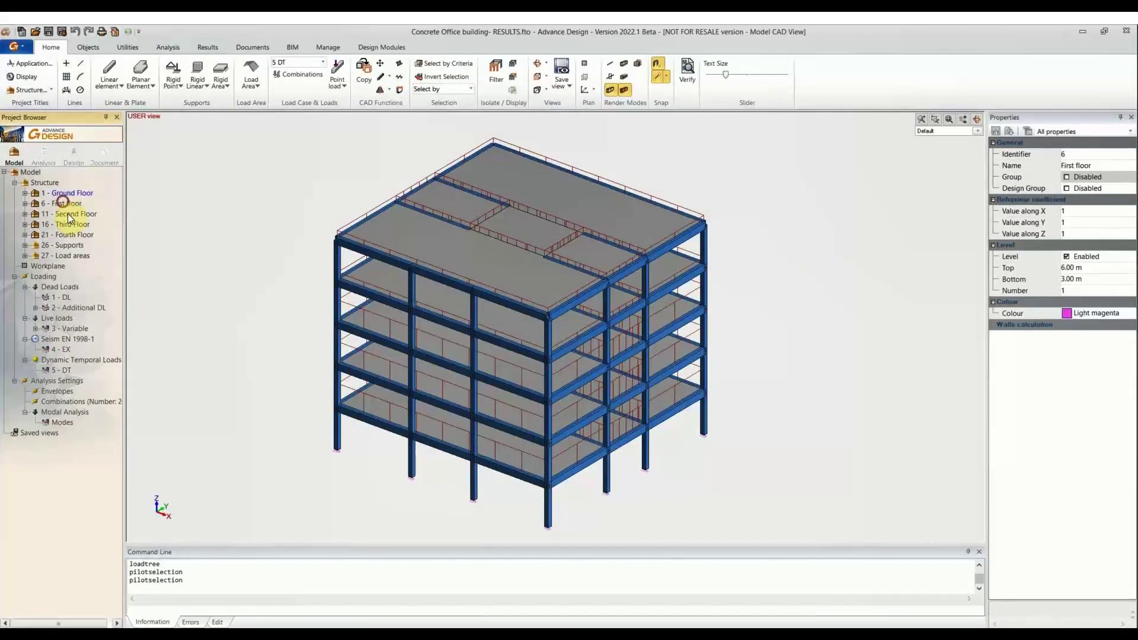
click(68, 214)
click(69, 224)
click(69, 234)
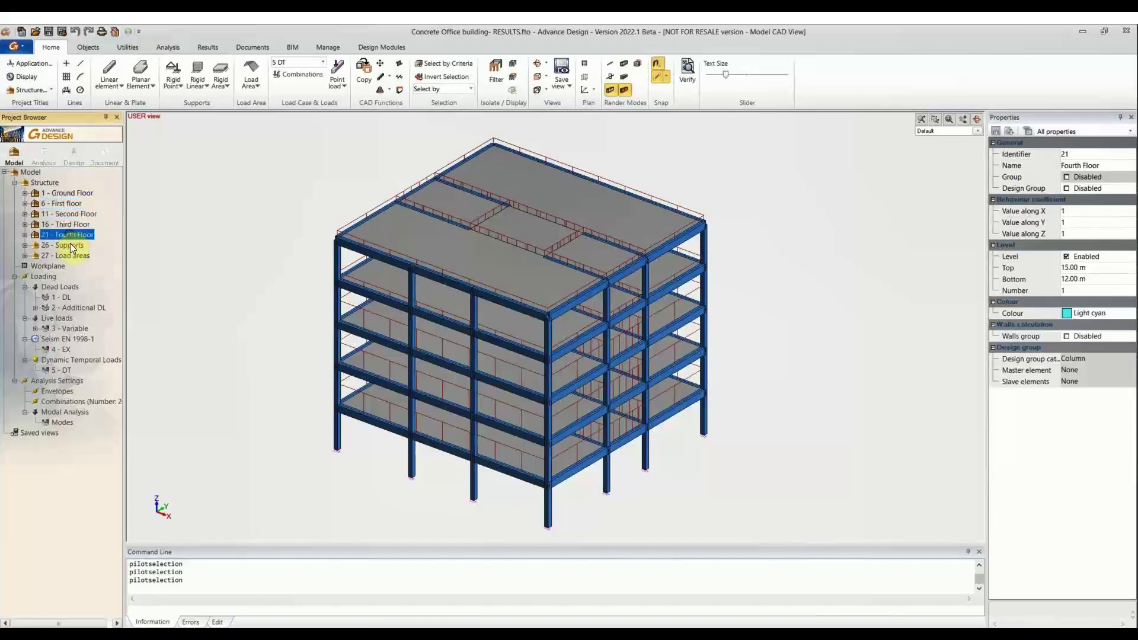
click(71, 246)
click(70, 256)
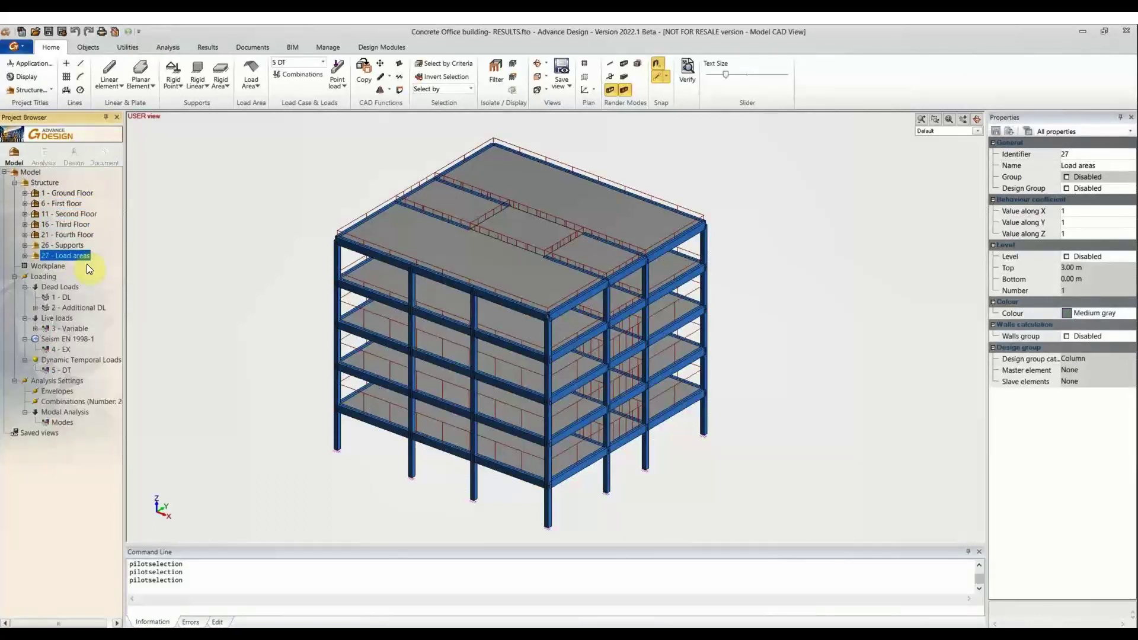
double_click(30, 193)
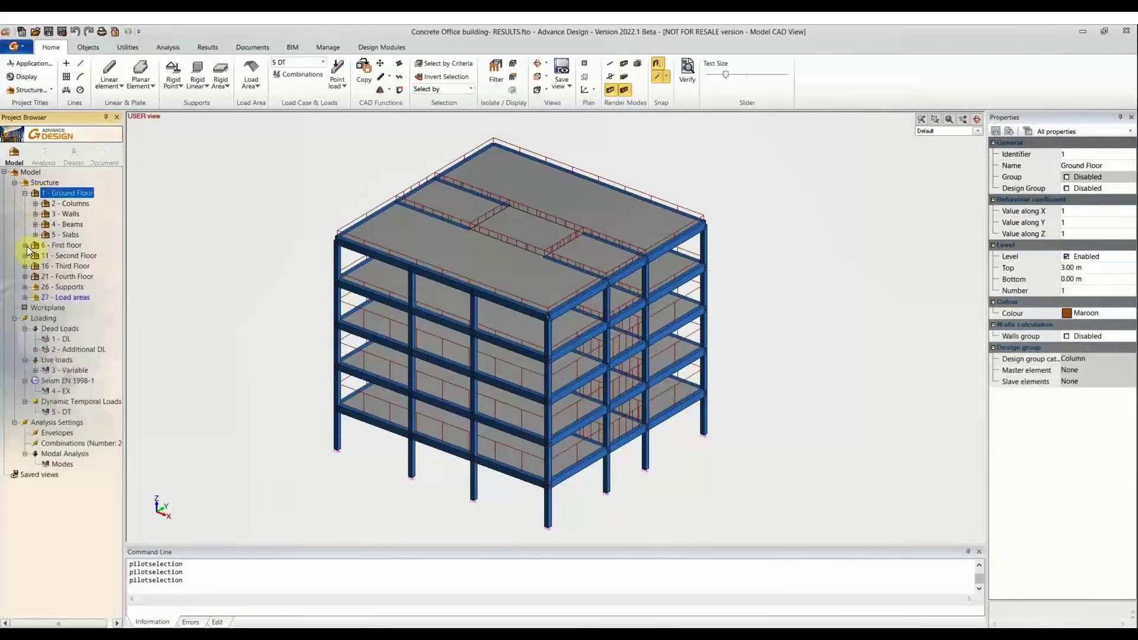
click(25, 244)
click(66, 245)
click(25, 193)
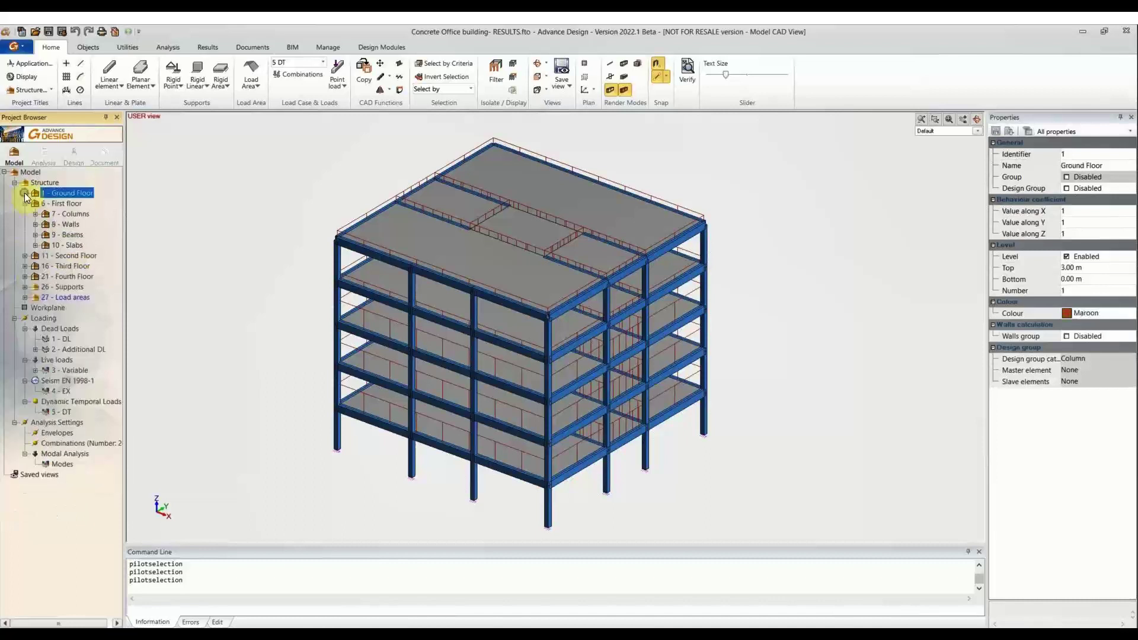
click(19, 185)
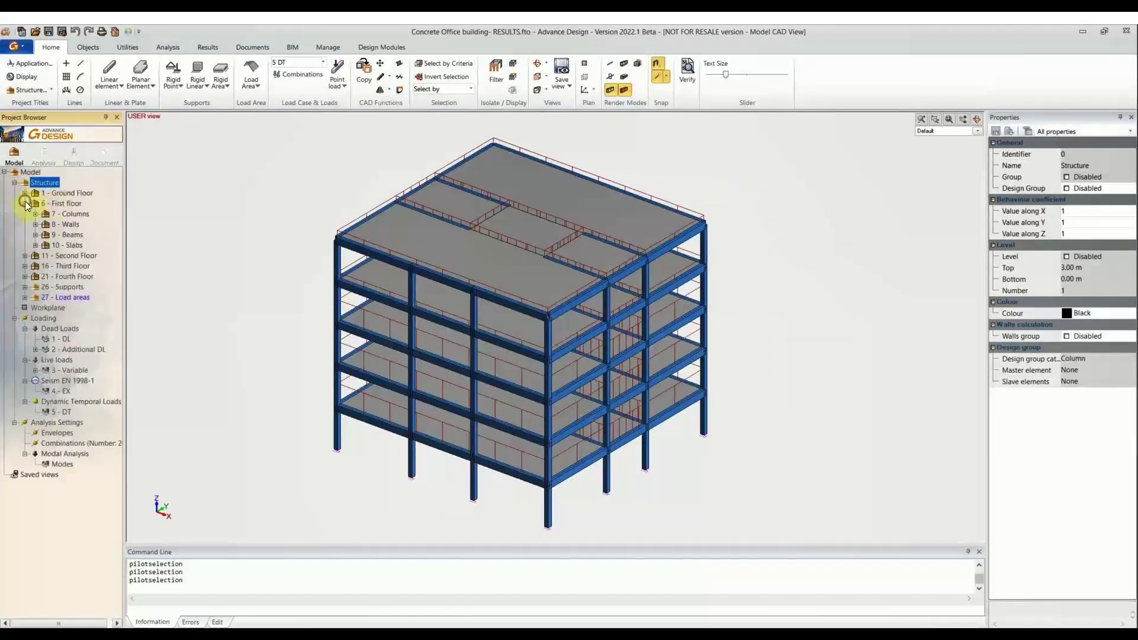
click(27, 205)
Step: Export the subsystem tree from Ground Floor as an XML file named Subsystems in the TEMPLATES folder
click(56, 194)
right_click(61, 195)
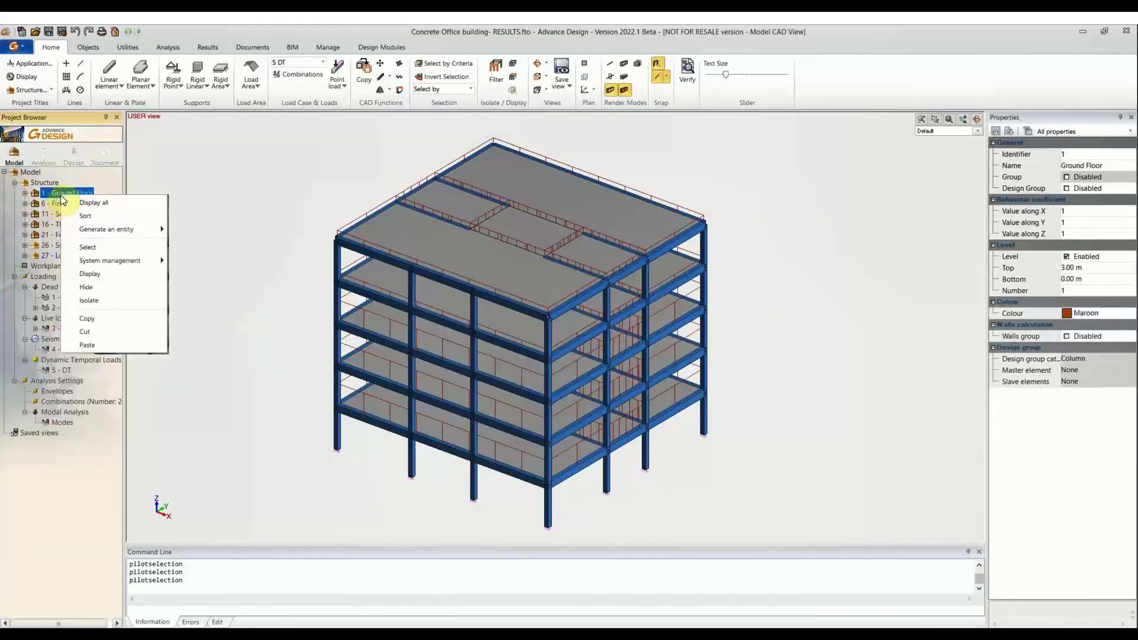
mouse_move(119, 260)
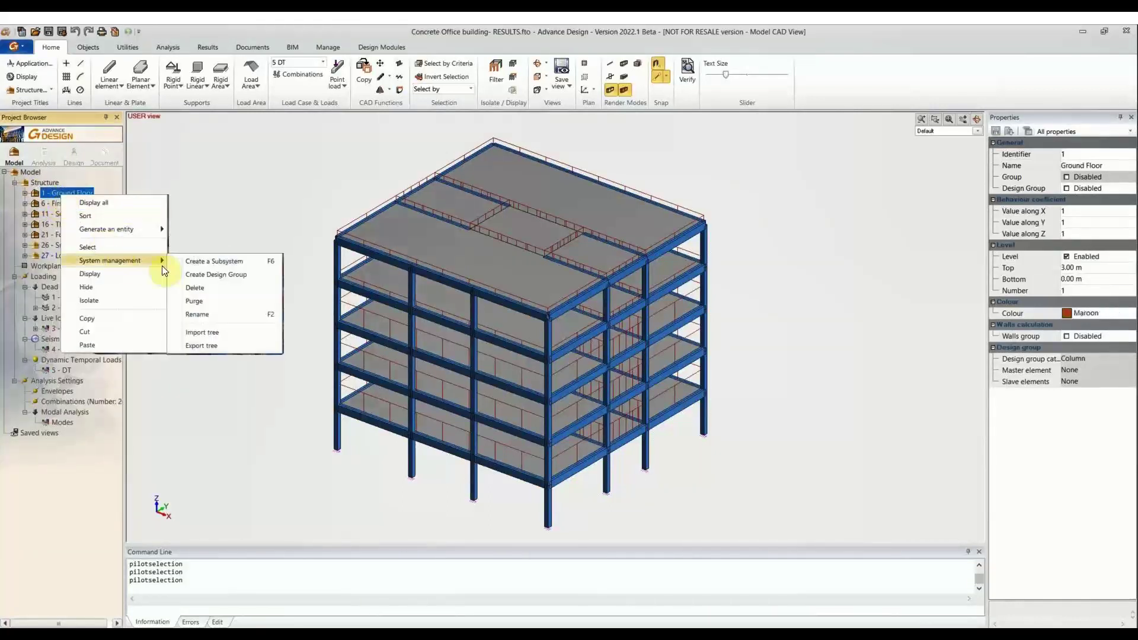
click(217, 343)
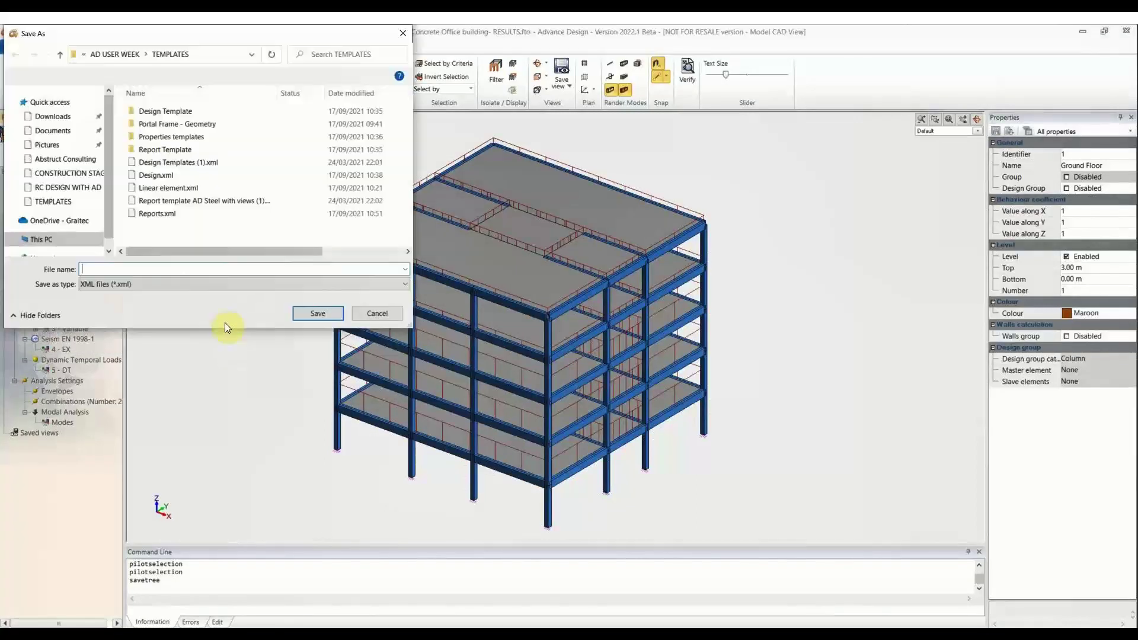
click(193, 270)
text(Sub)
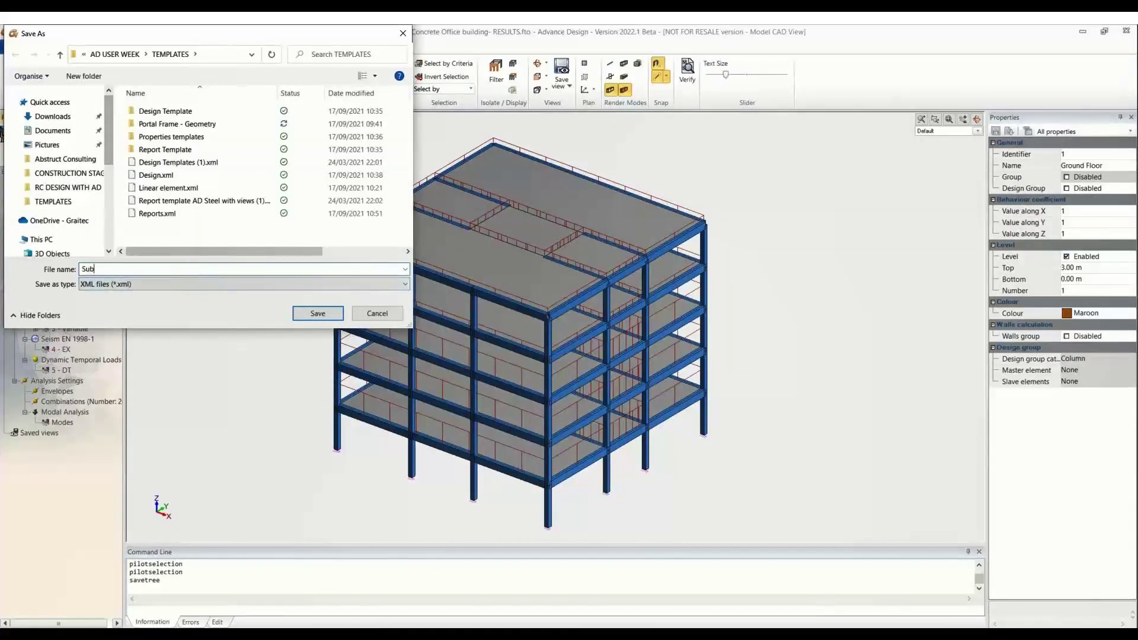
text(systems)
click(318, 312)
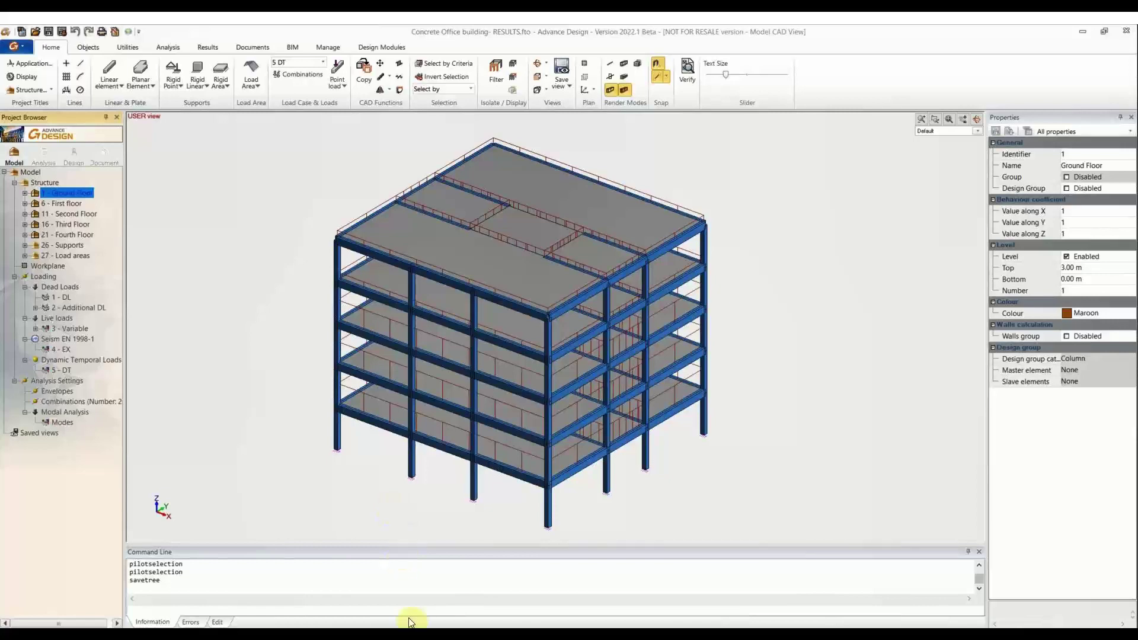
Step: Switch to the Model Europe - step 5.fto project and show its descriptive model
mouse_move(419, 635)
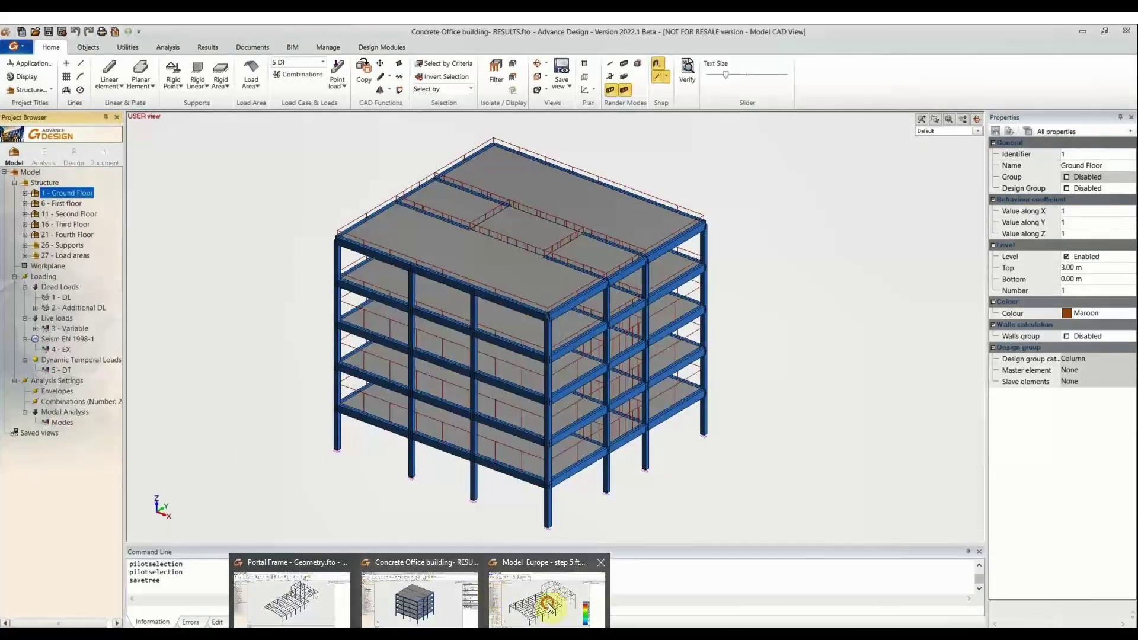
click(521, 599)
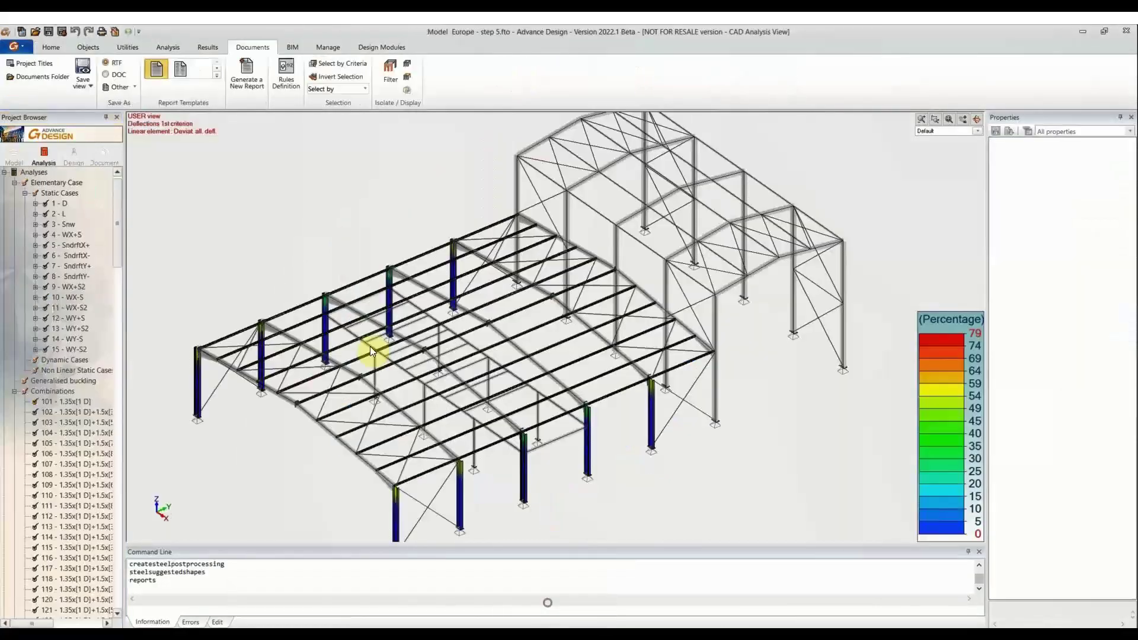
click(14, 155)
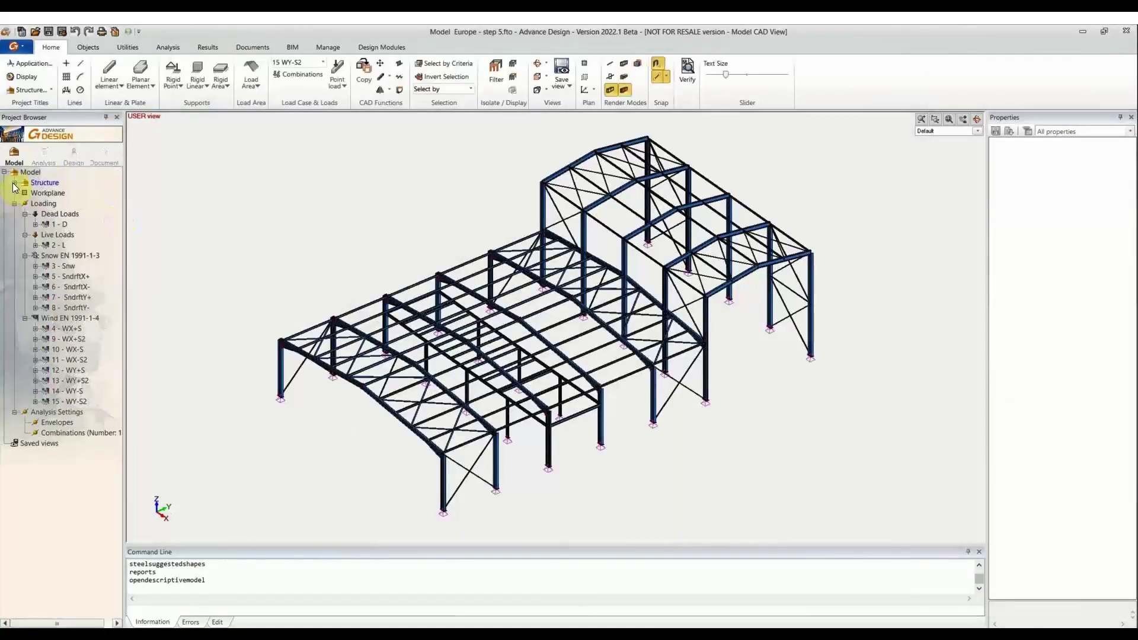
Step: Switch to the Portal Frame - Geometry.fto project and inspect its Structure system and the Level 3 subsystem
mouse_move(419, 634)
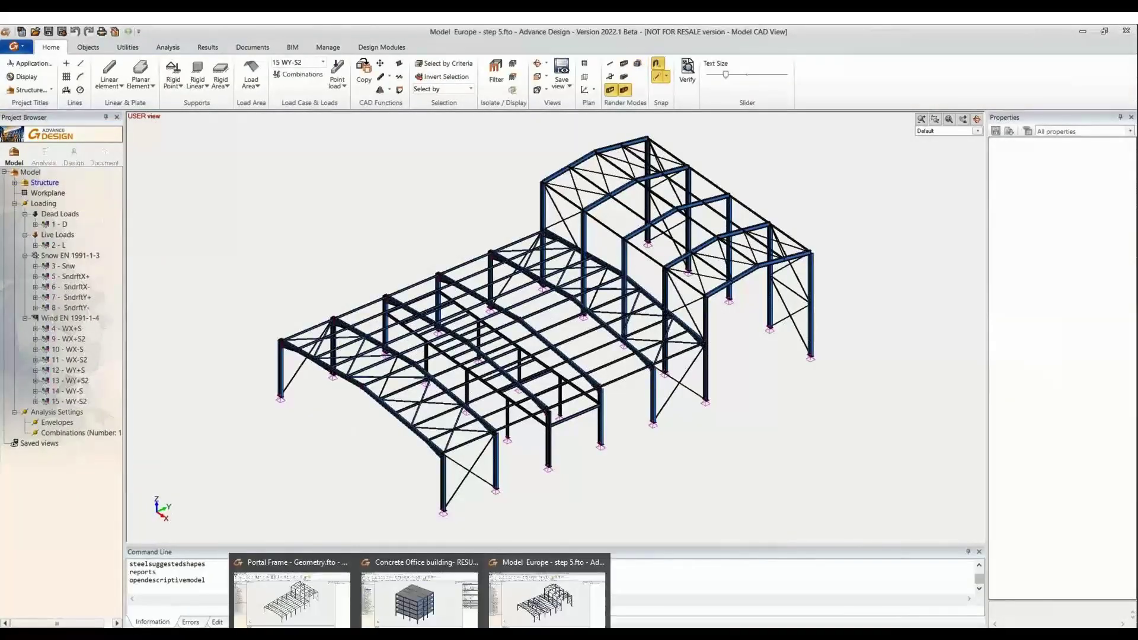
click(312, 602)
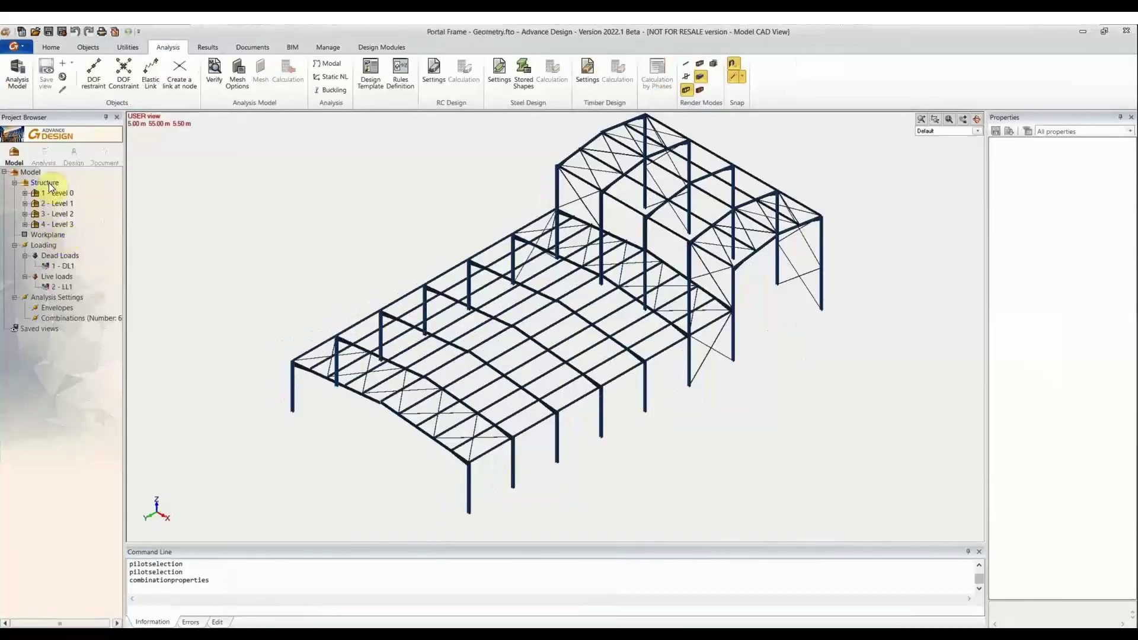
click(65, 226)
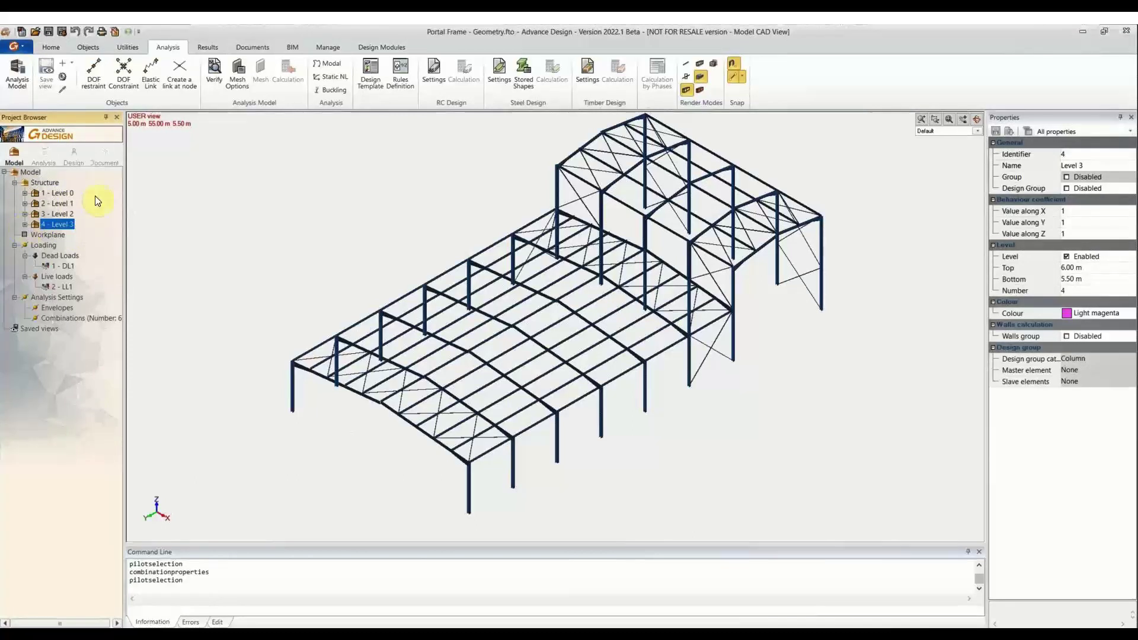
click(52, 181)
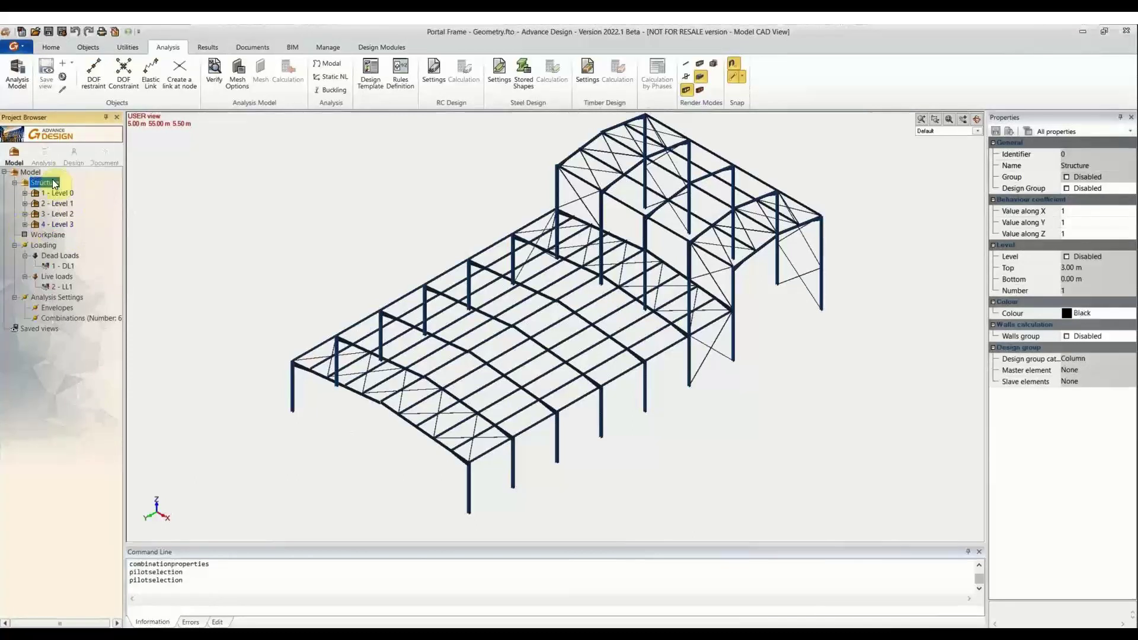
right_click(55, 184)
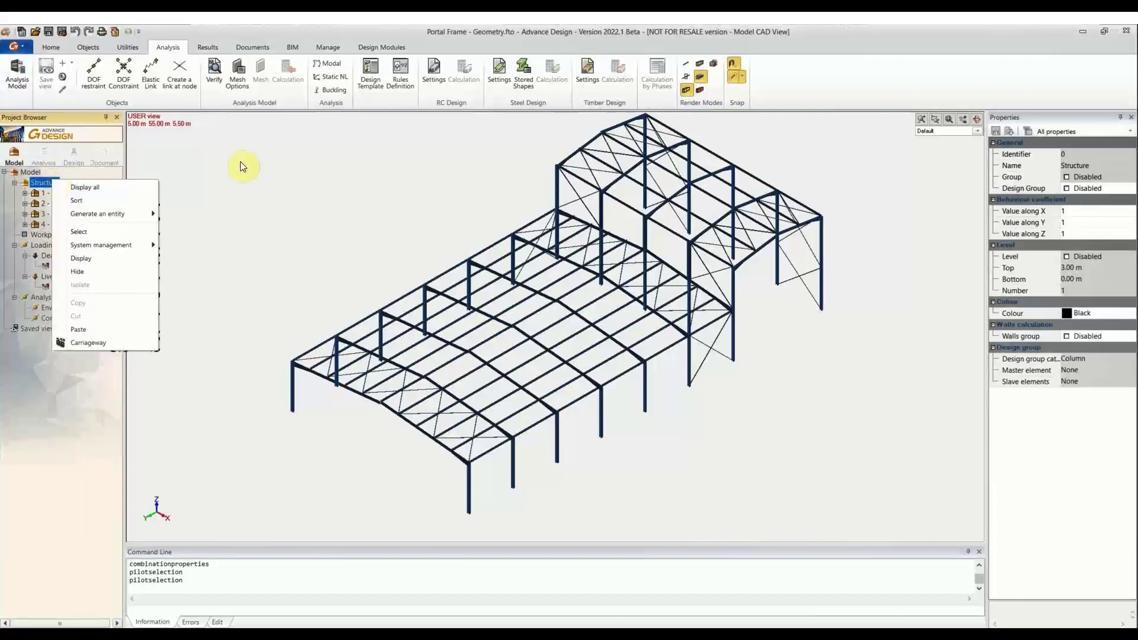
click(236, 209)
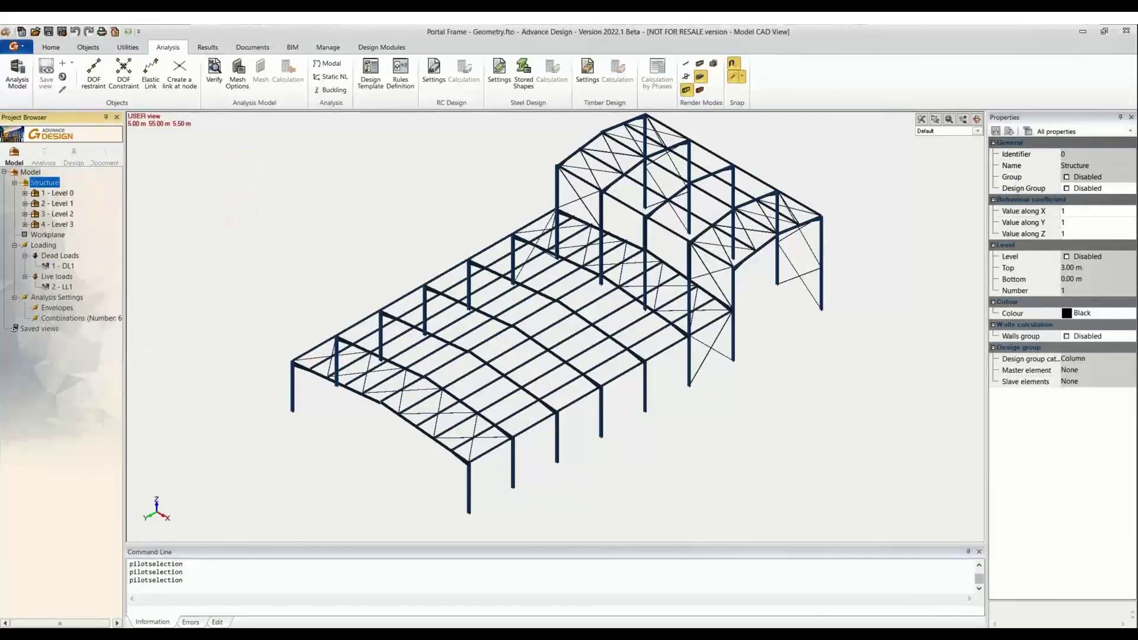
click(323, 194)
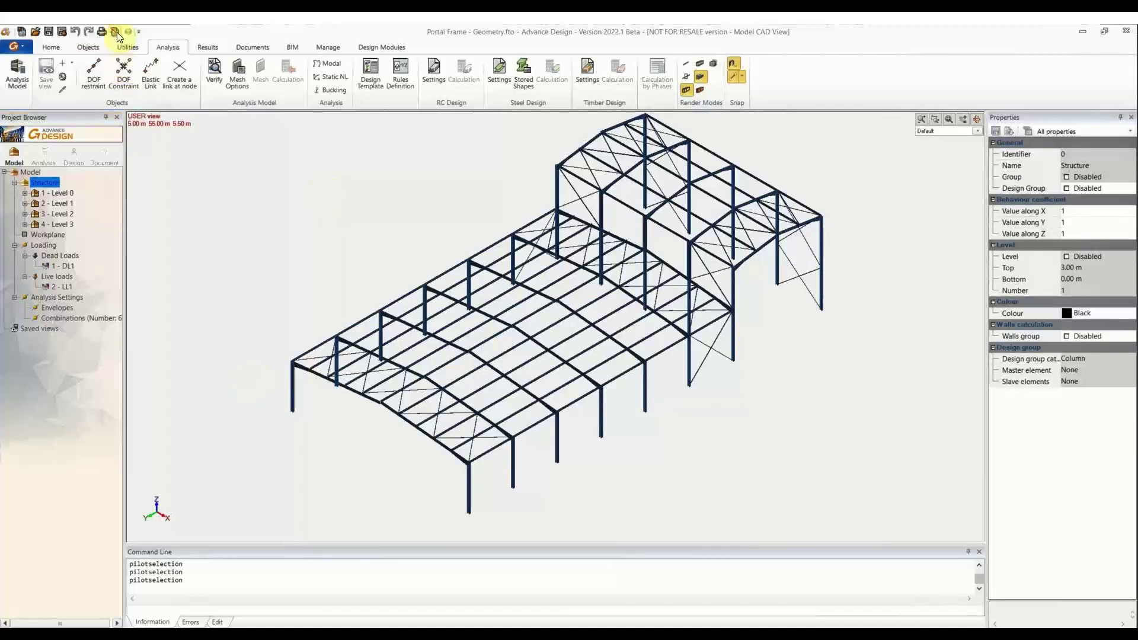
Step: Create a new project without saving the changes to Portal Frame - Geometry.fto
click(22, 33)
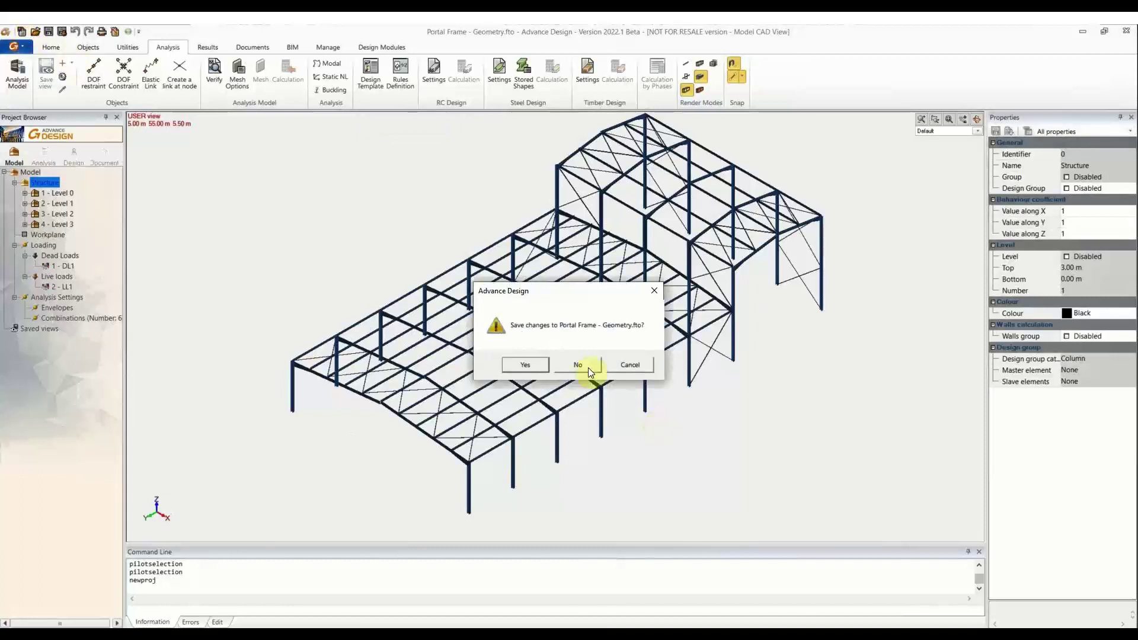
click(584, 365)
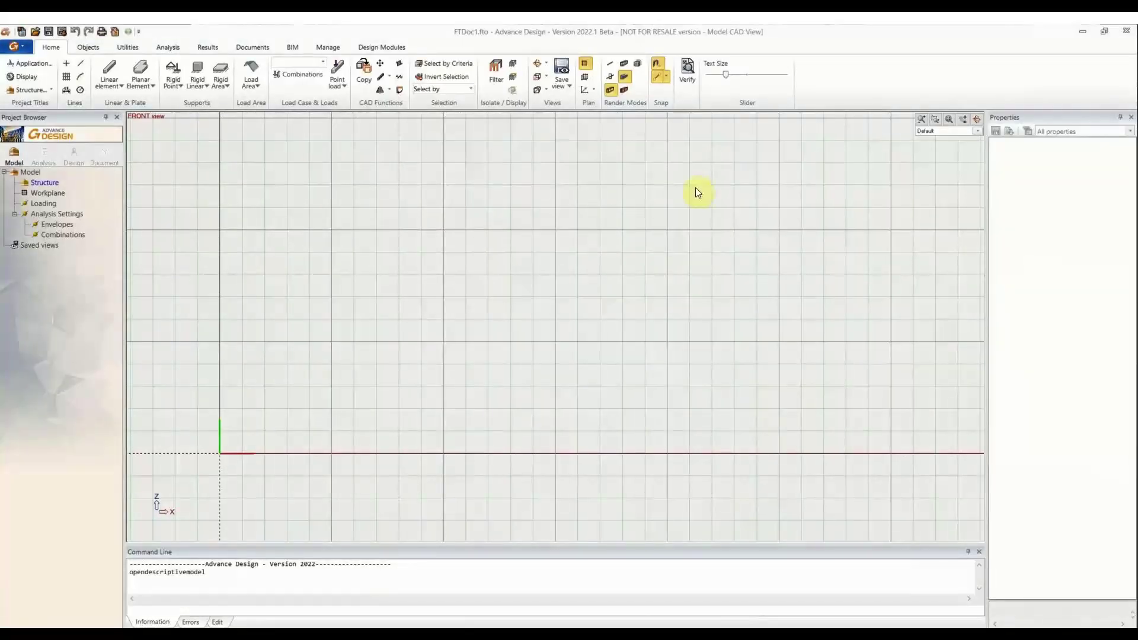
middle_drag(572, 223, 554, 251)
Step: Import the Subsystems.xml tree from the TEMPLATES folder under Structure, including the level properties from the XML file
click(49, 184)
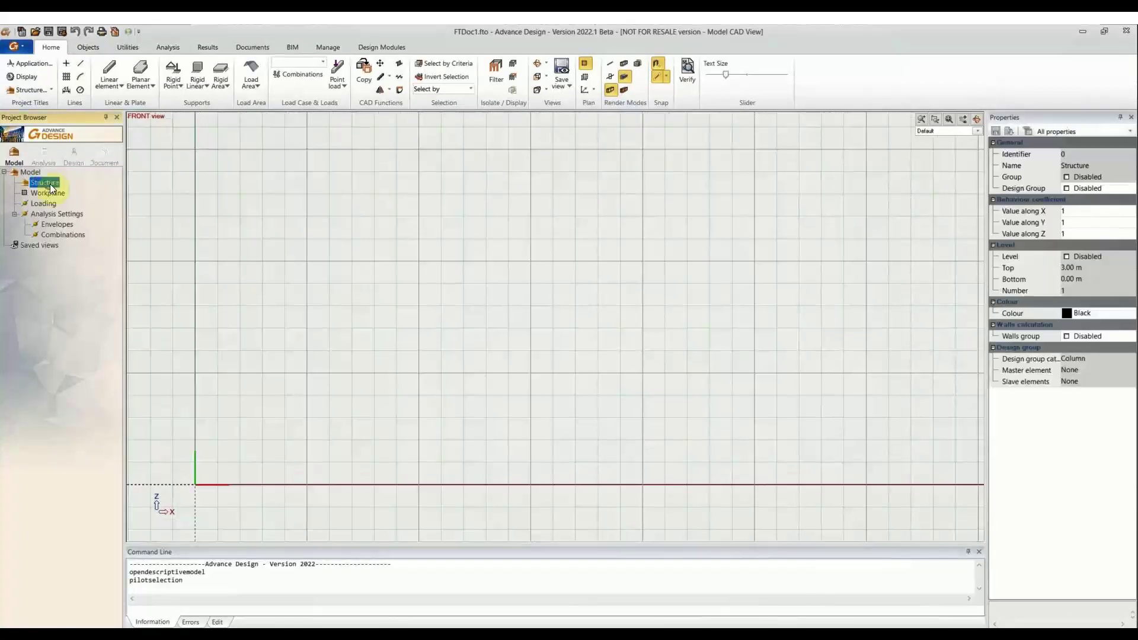
right_click(52, 188)
mouse_move(127, 252)
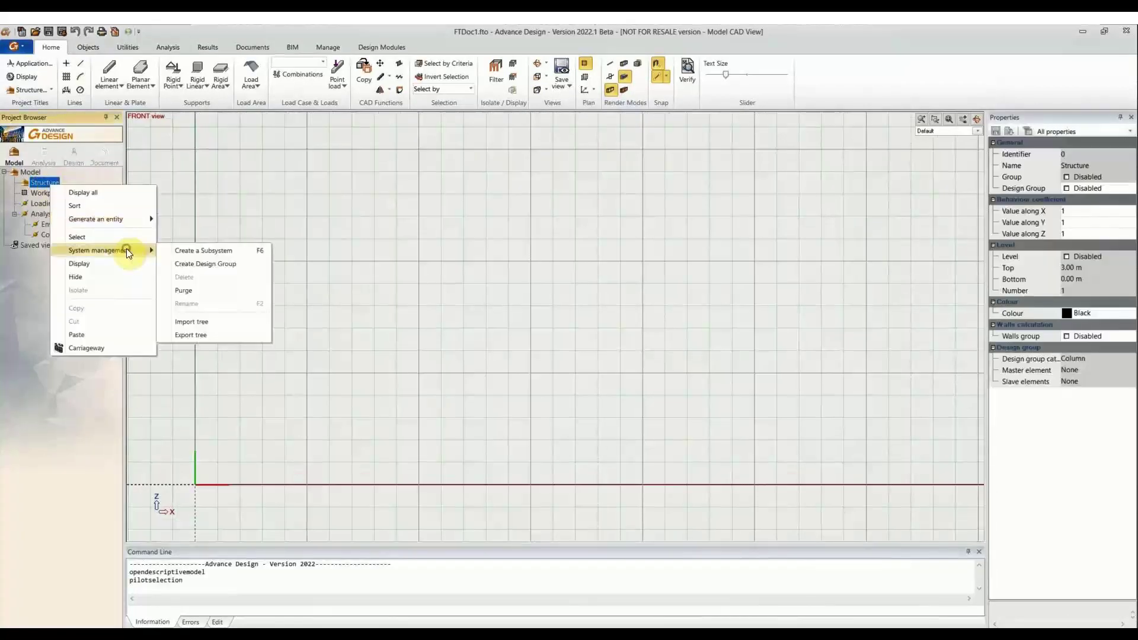
click(213, 320)
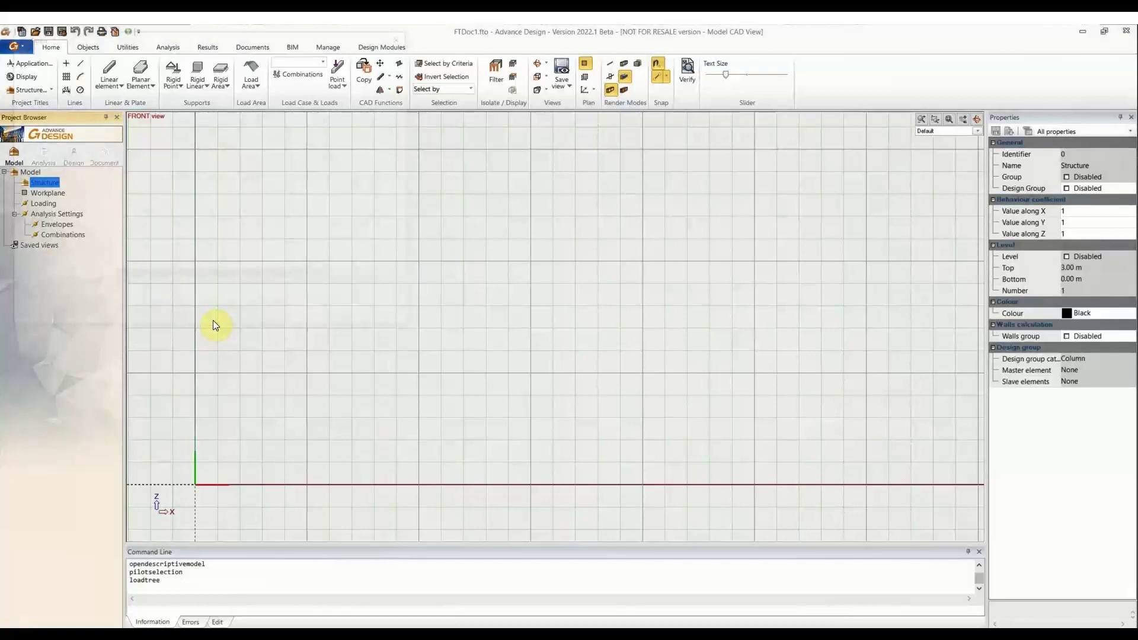
click(166, 239)
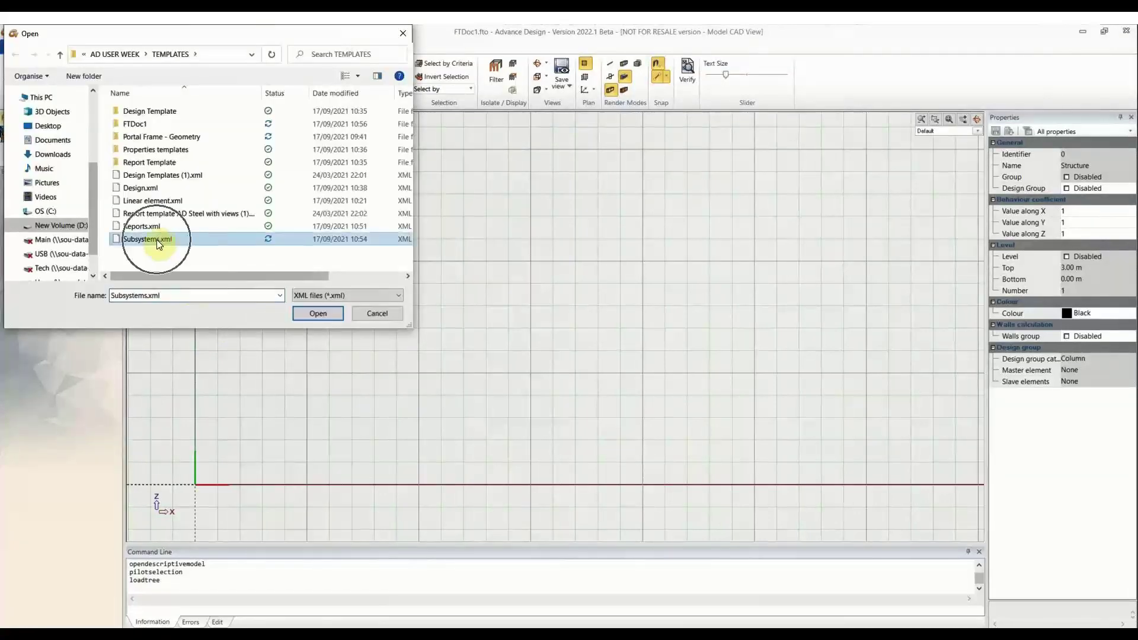
click(322, 313)
click(46, 178)
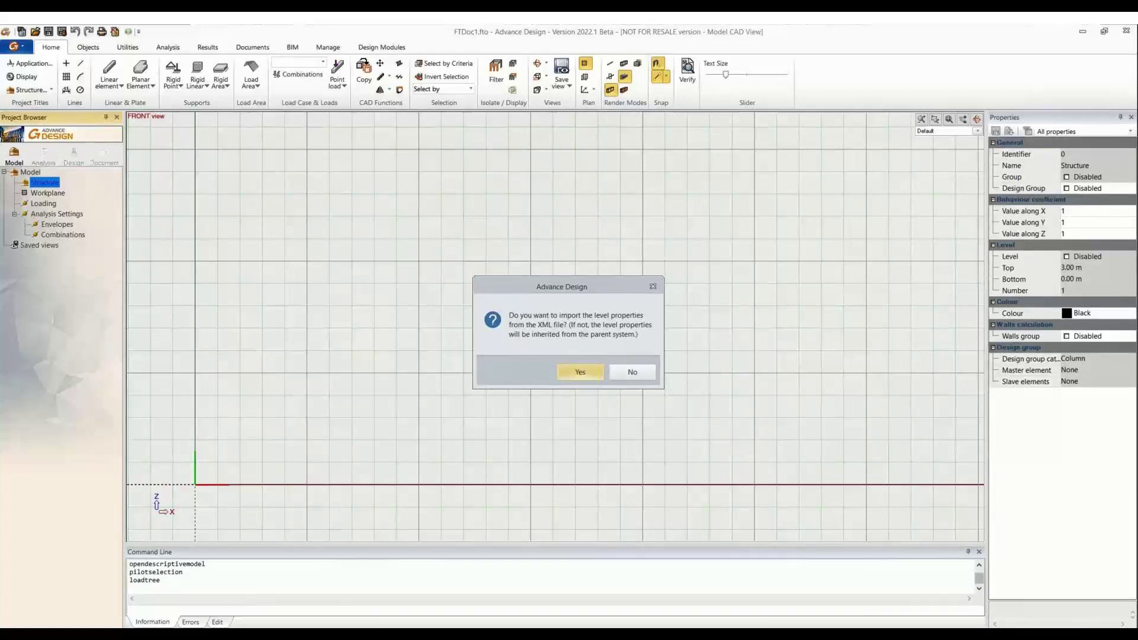
click(578, 373)
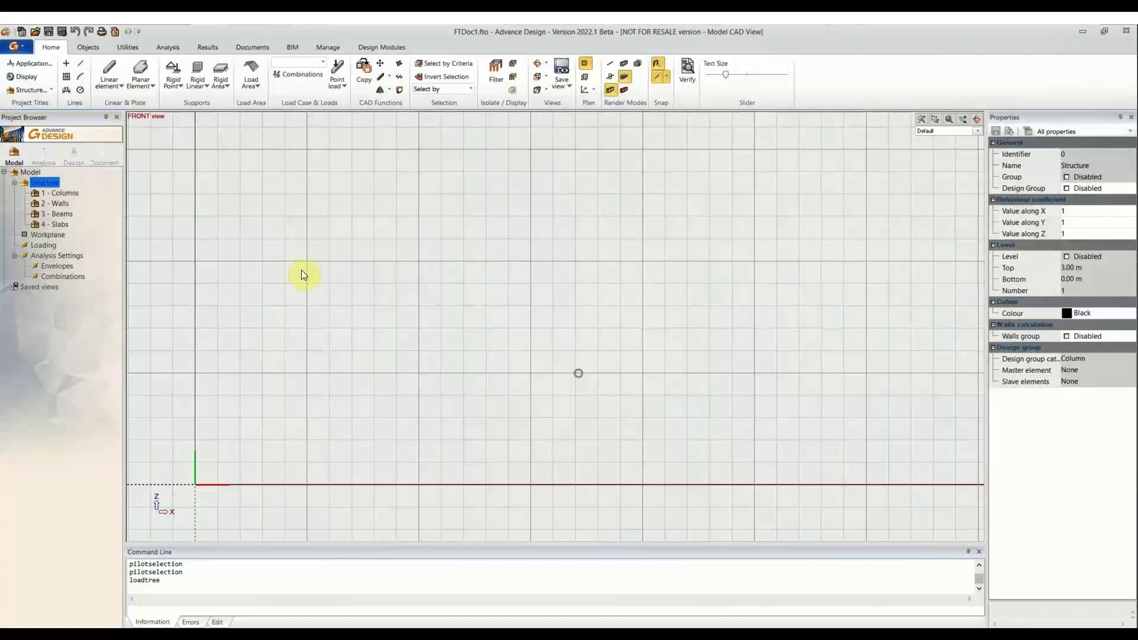
click(65, 193)
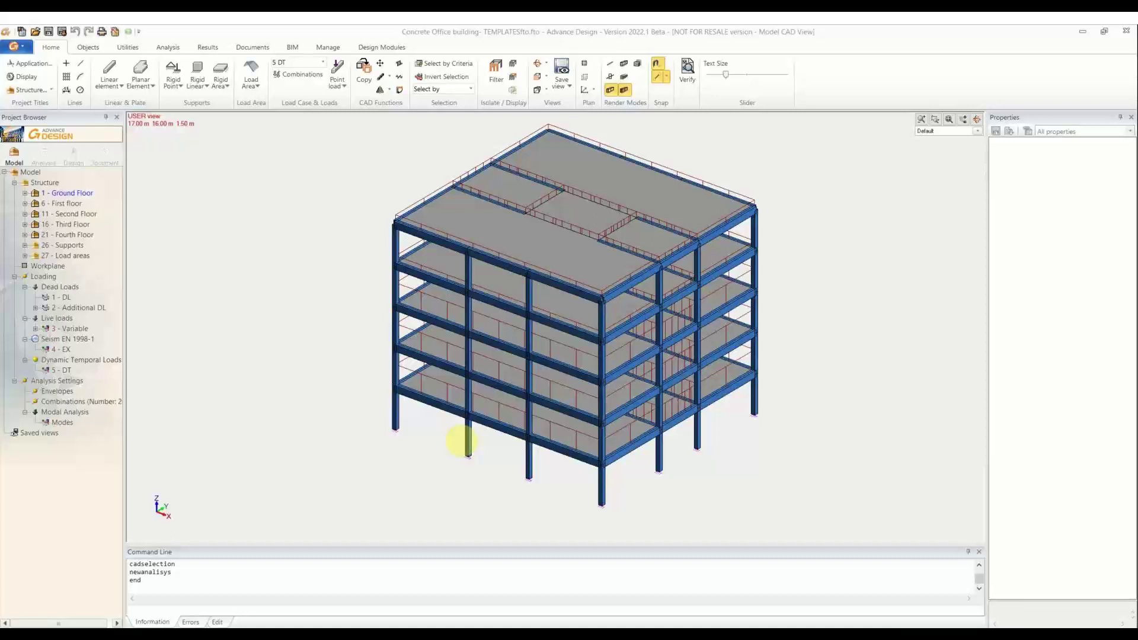
Step: Examine the ground-floor columns of the Concrete Office building- TEMPLATESfto.fto model and view one end column's properties
scroll(587, 457, up, 3)
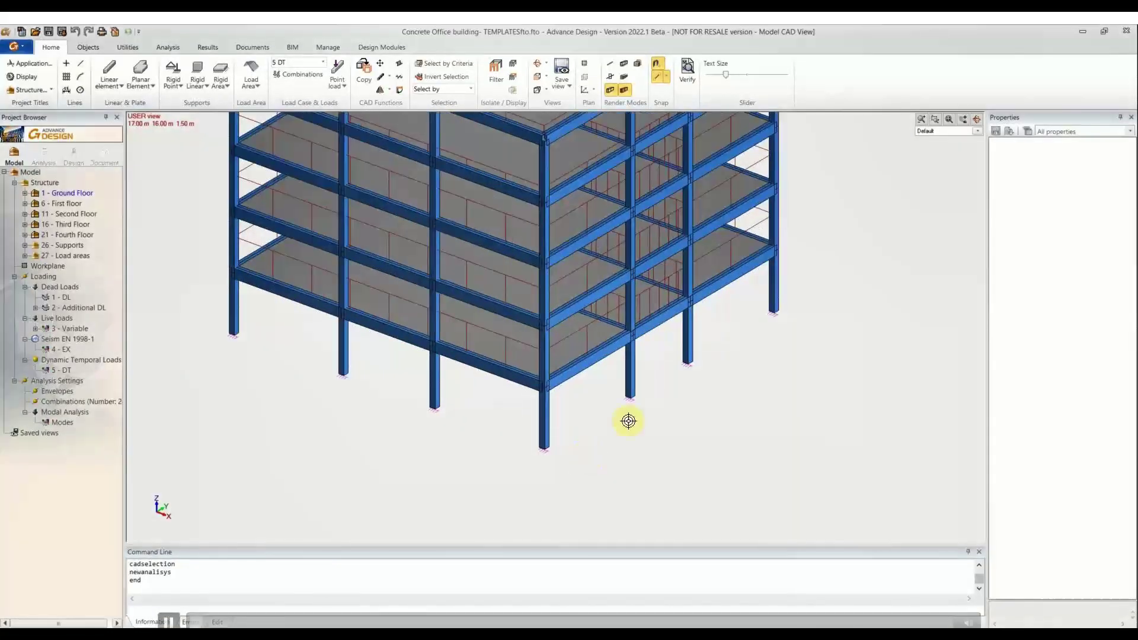
middle_drag(628, 421, 582, 484)
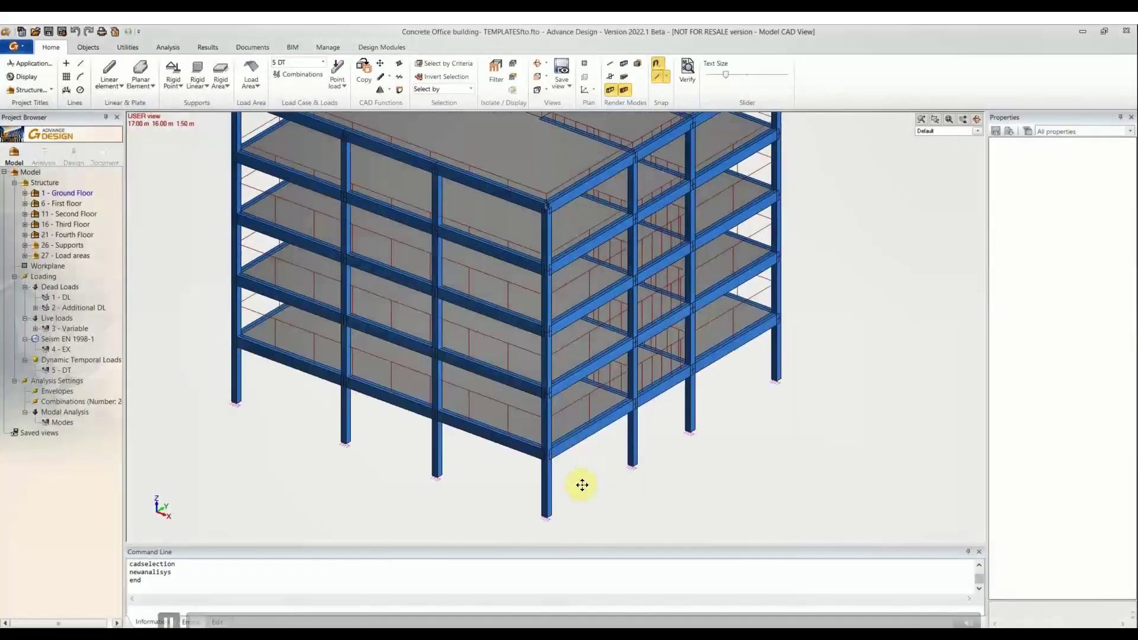
click(786, 366)
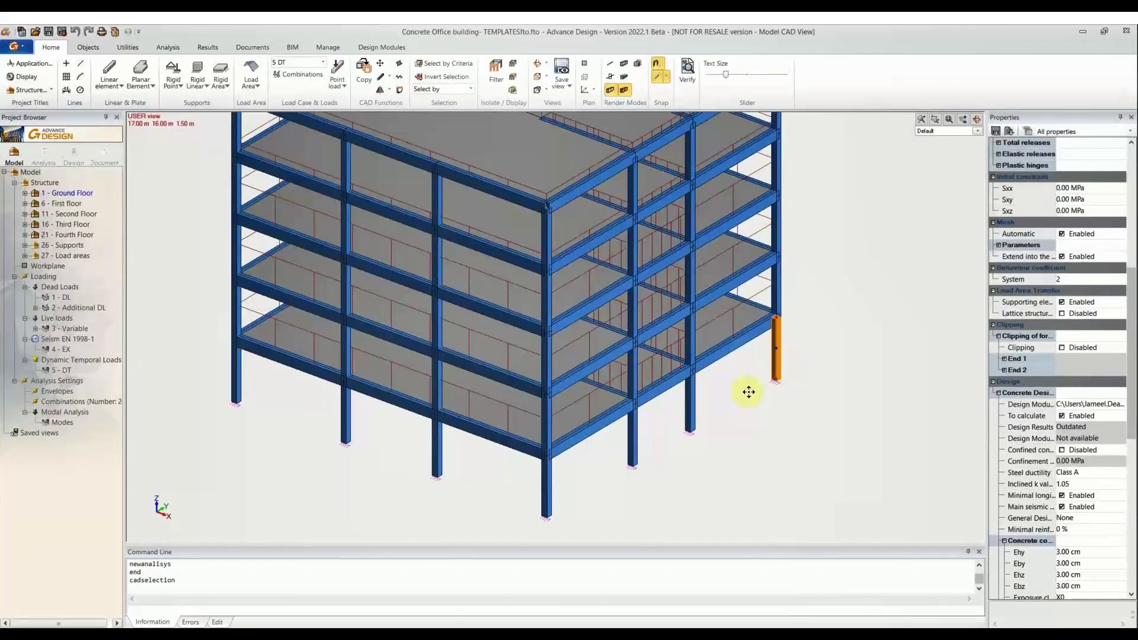
click(710, 407)
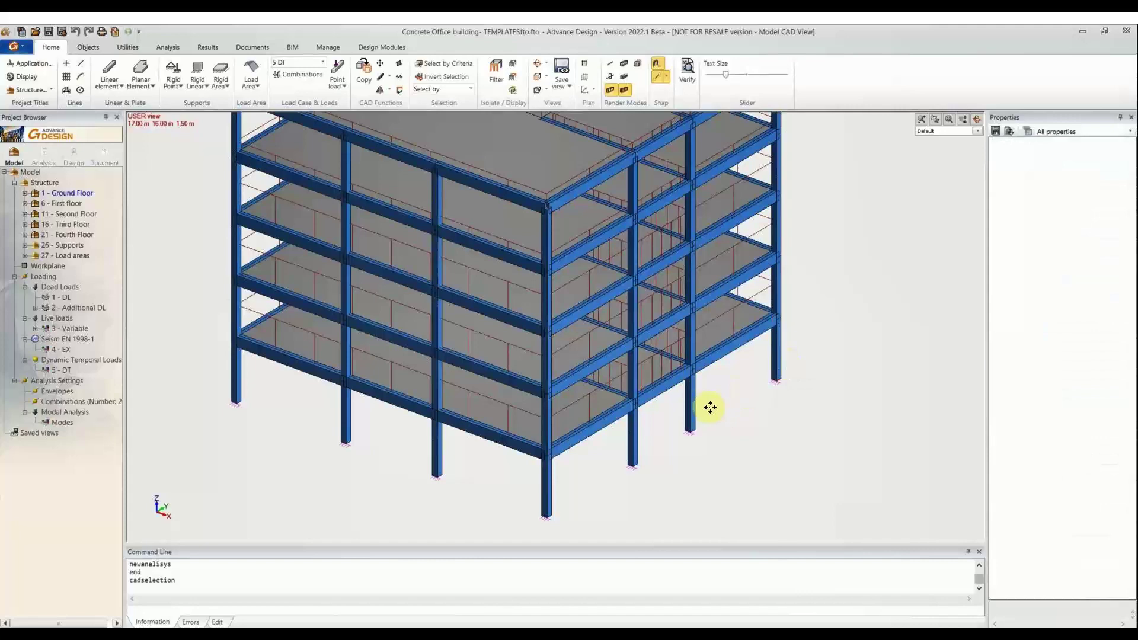
Step: Select a ground-floor edge column and switch the concrete office building to its analysis view
click(688, 410)
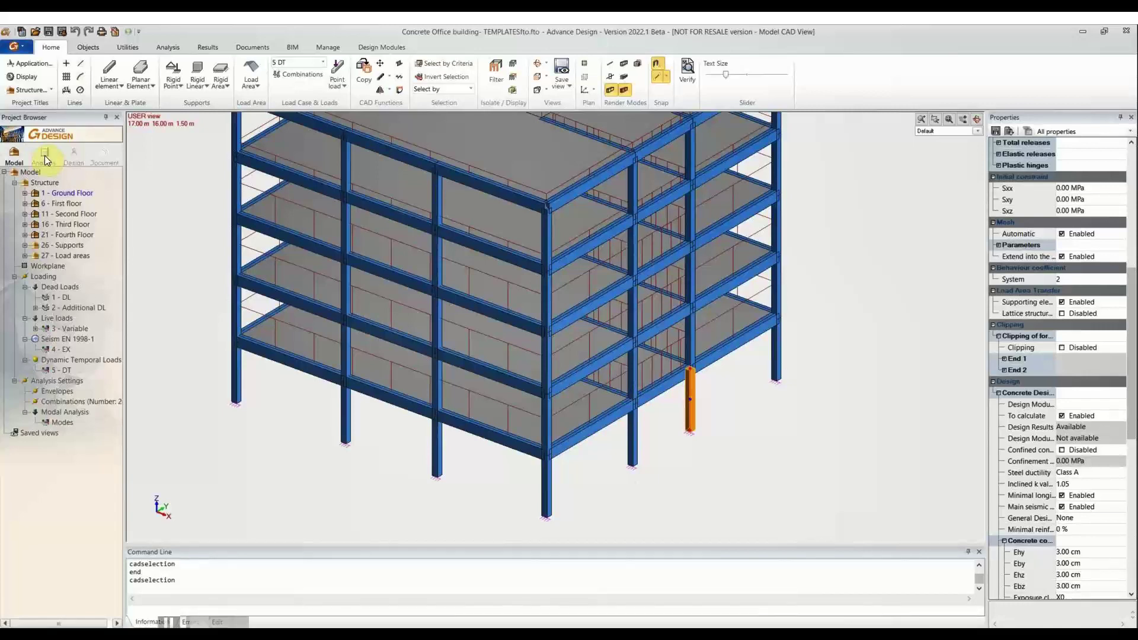
click(44, 156)
click(691, 414)
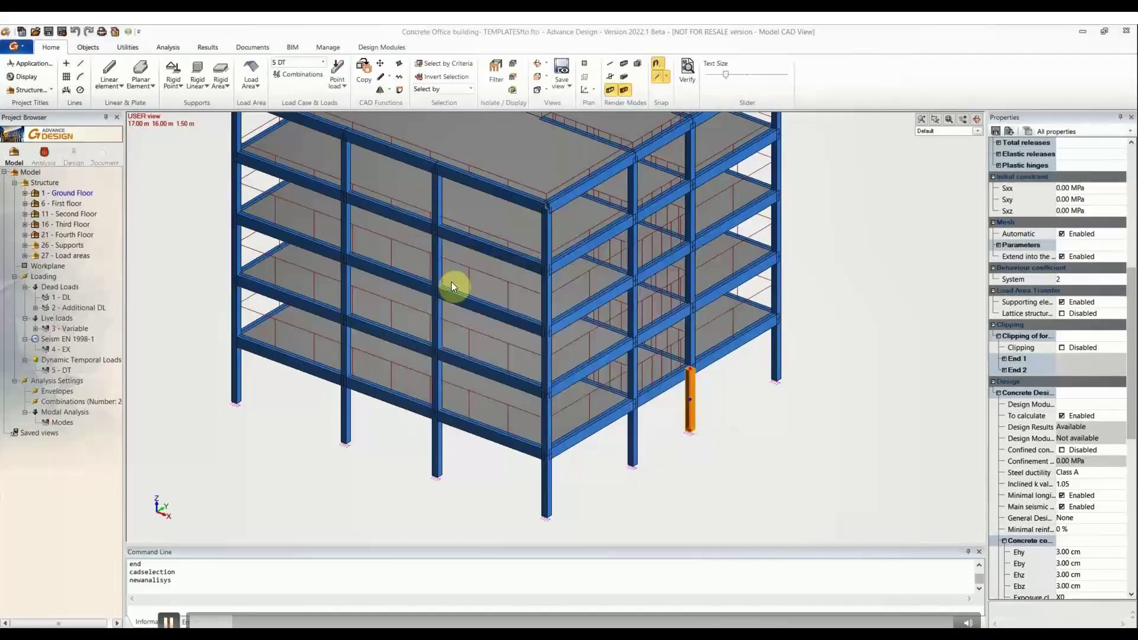
click(709, 415)
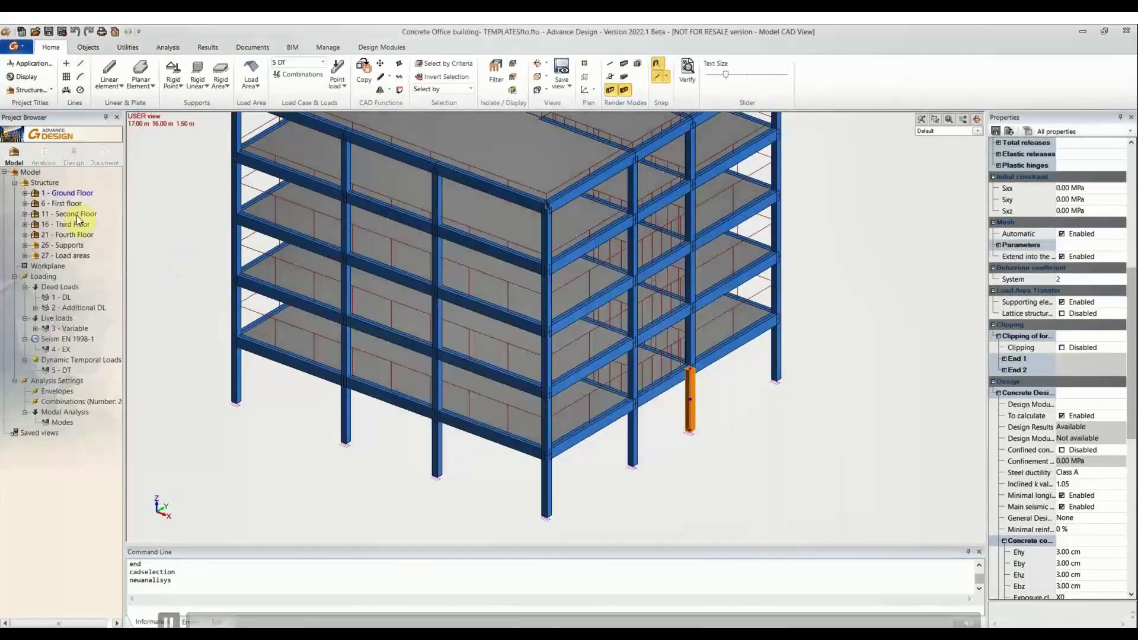
click(37, 163)
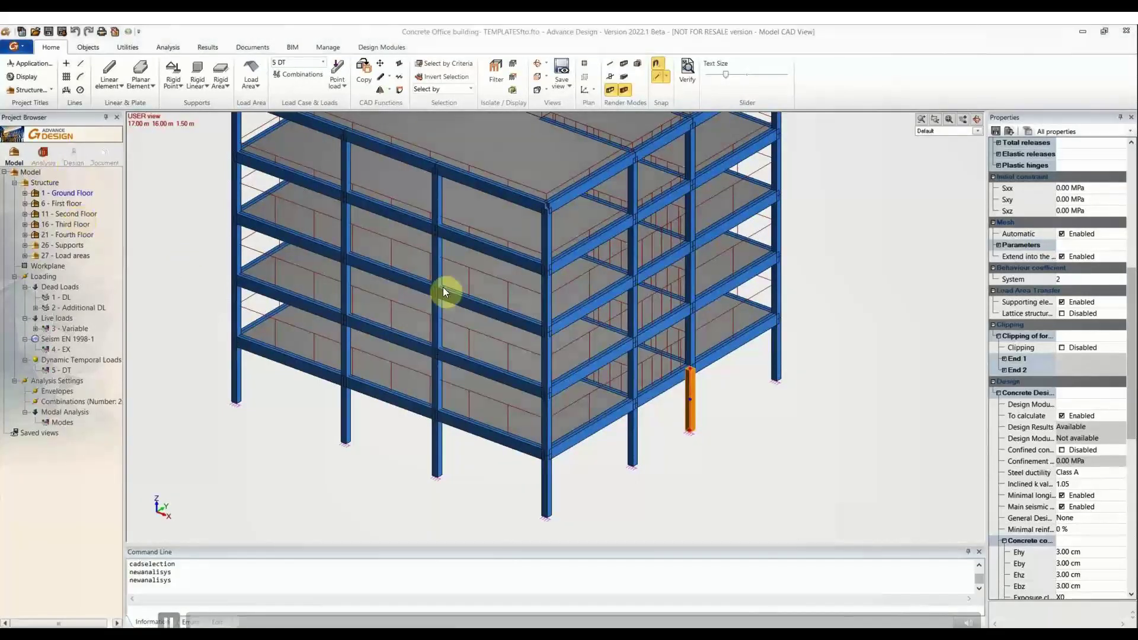
Step: Open ground-floor column 12 with Design Modules from the analysis view
click(643, 409)
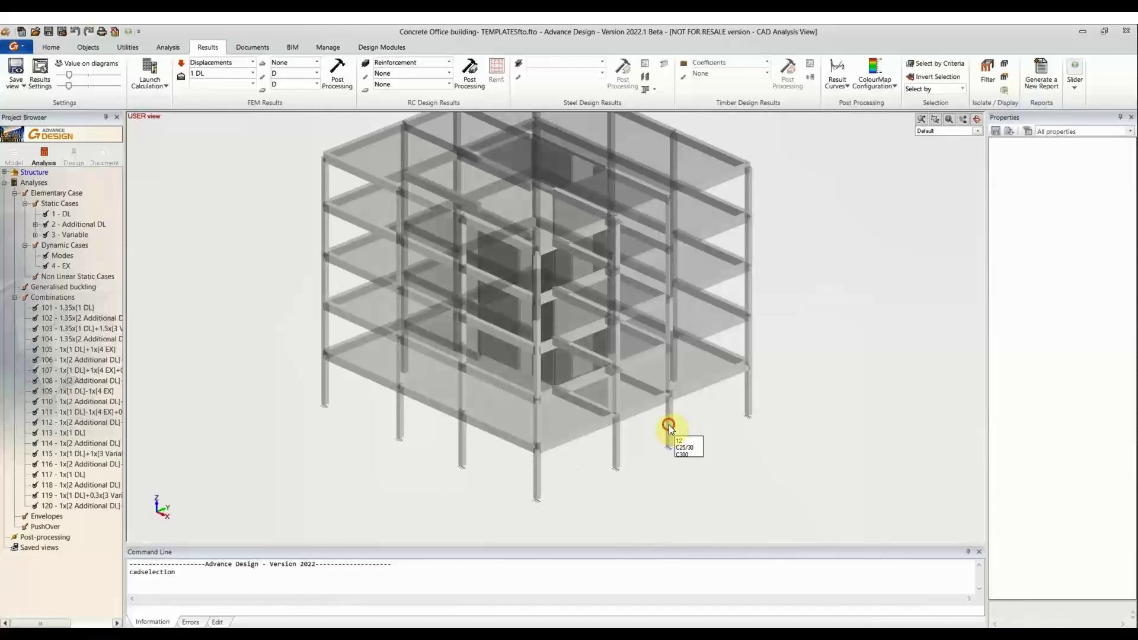
click(668, 424)
right_click(668, 425)
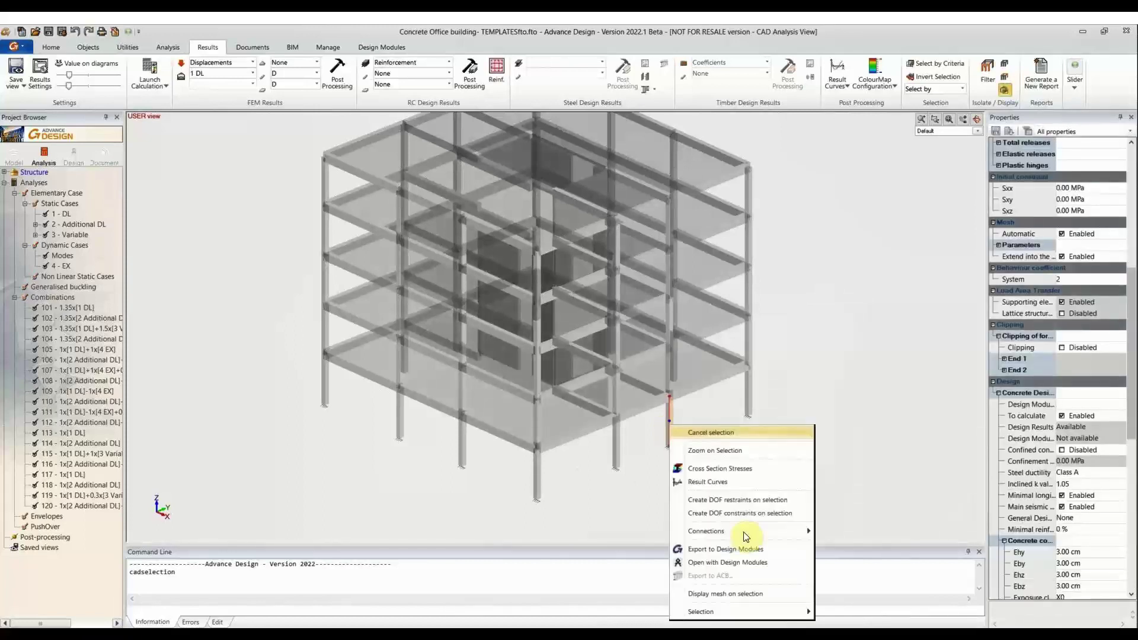
click(725, 562)
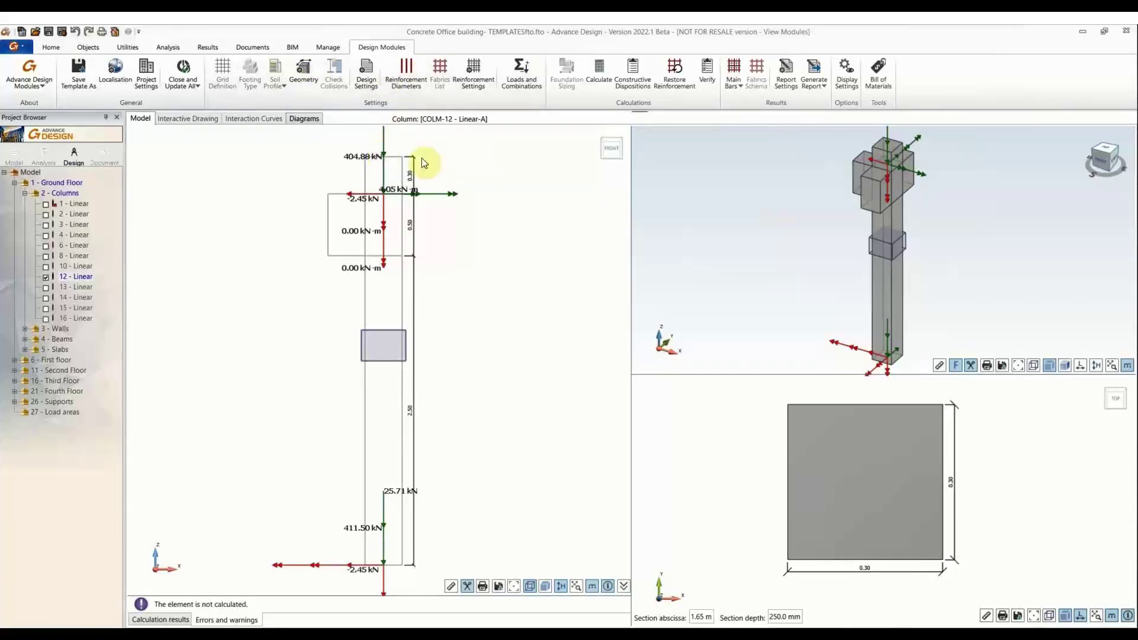
Step: Impose a maximum longitudinal bar spacing of 3000 cm for the column, keeping the reinforcement solution with minimum number of bars
click(471, 74)
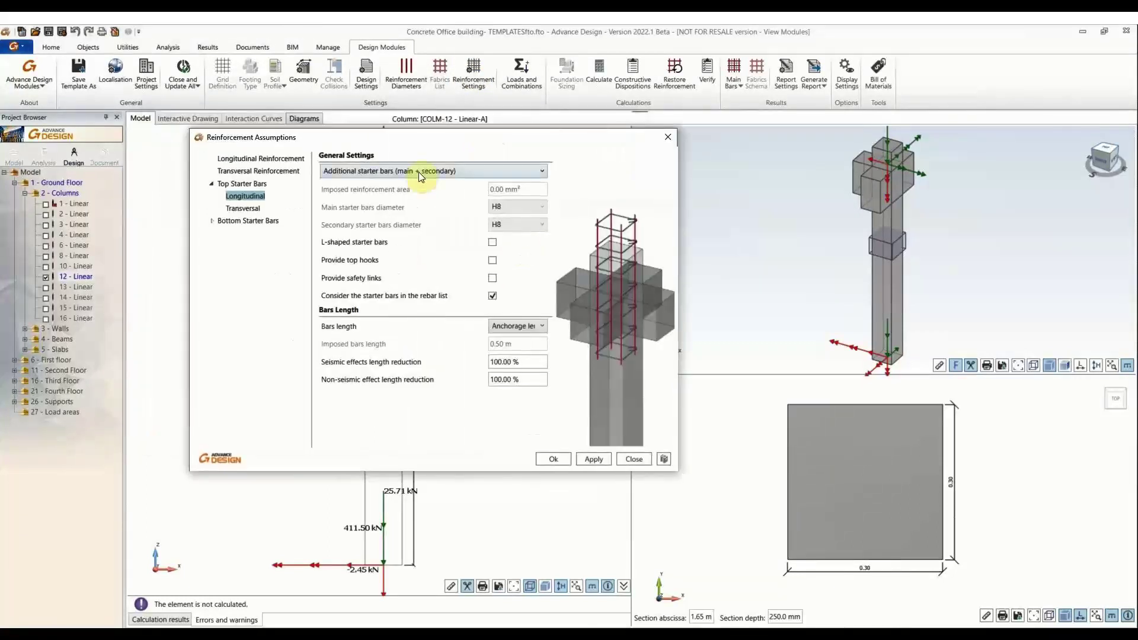
click(282, 158)
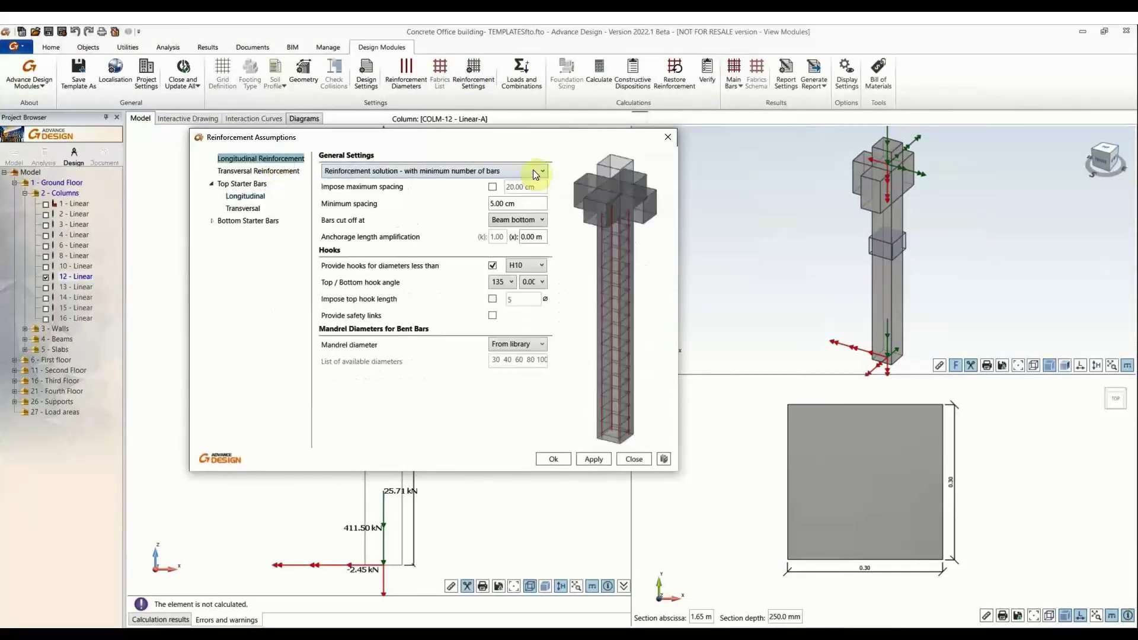
click(526, 172)
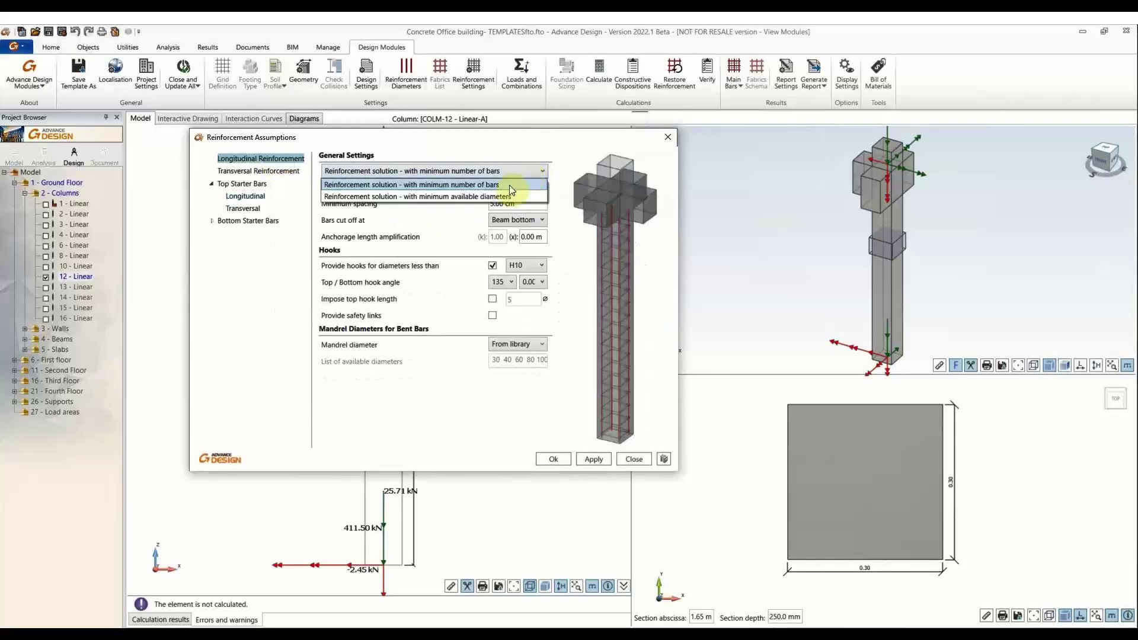
click(419, 235)
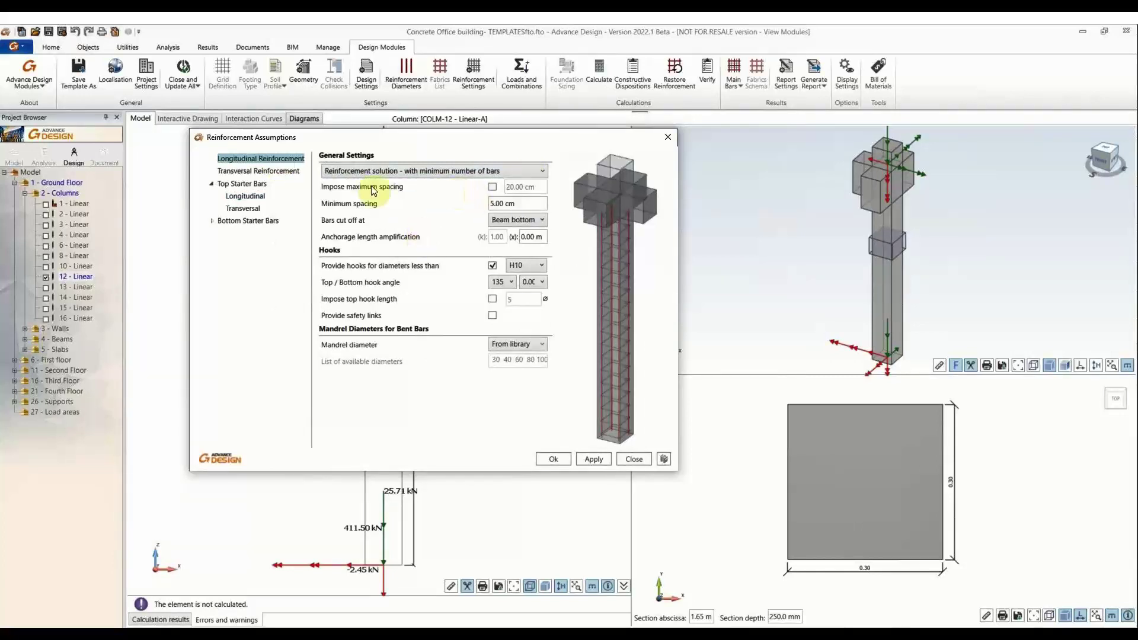
click(492, 188)
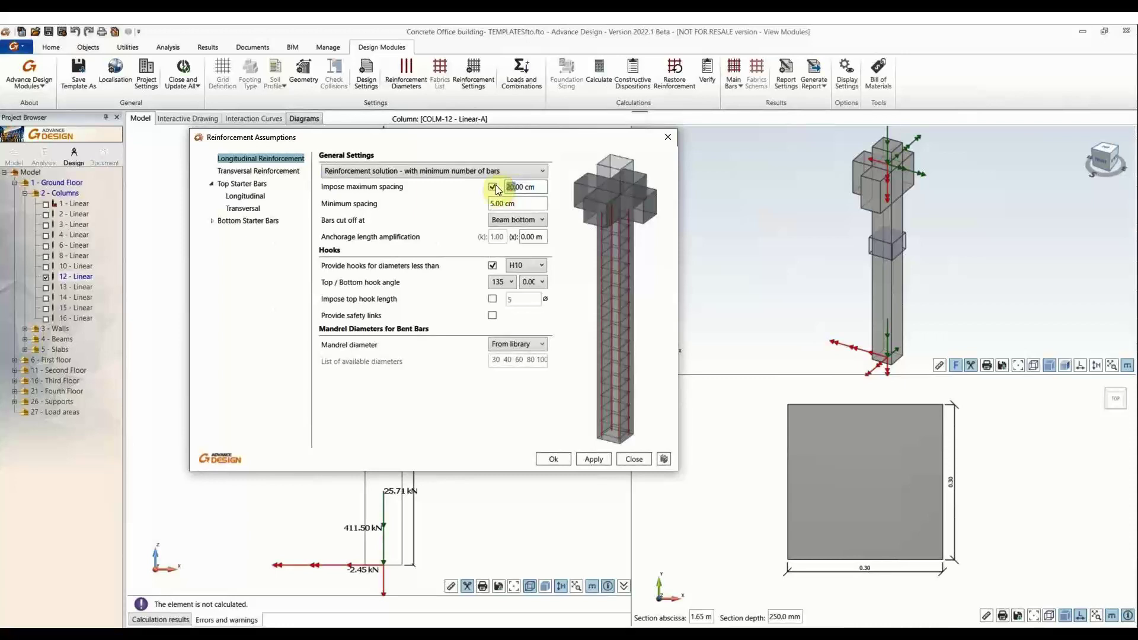
text(3000)
Step: Set the longitudinal bars' minimum spacing to 4 cm, cut them off at the beam top face and disable the diameter-based hooks
click(497, 203)
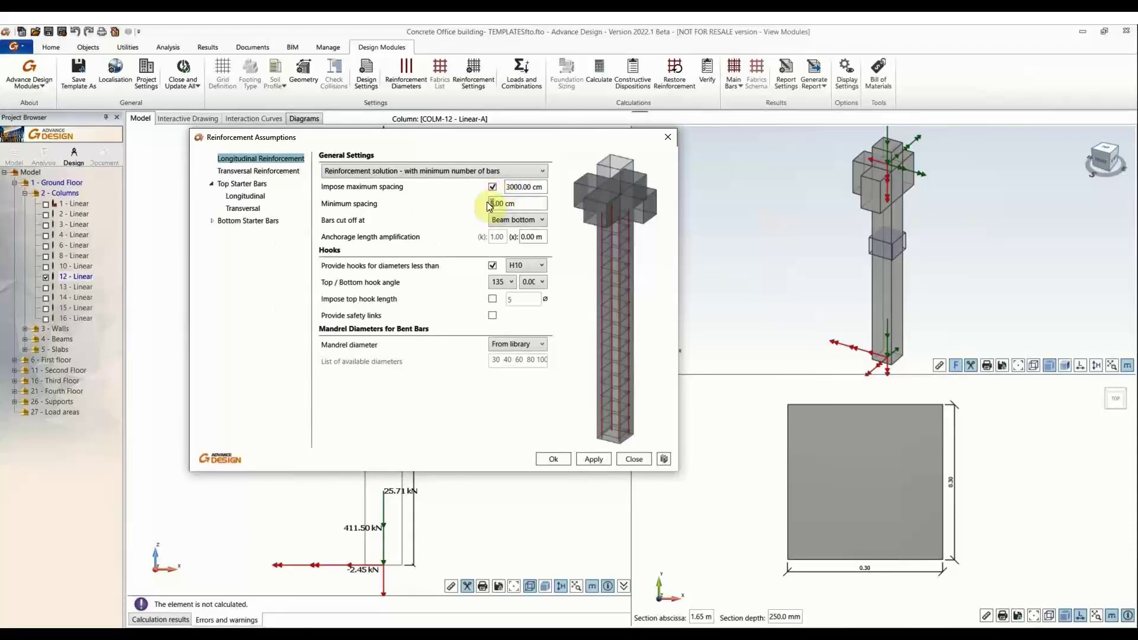
click(542, 220)
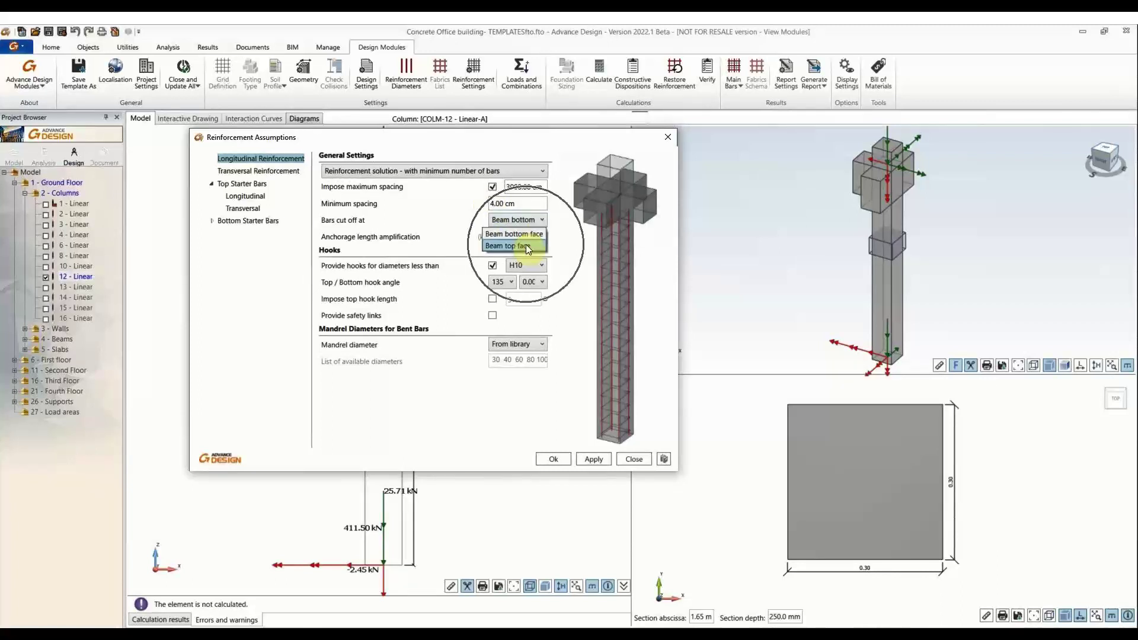
click(526, 244)
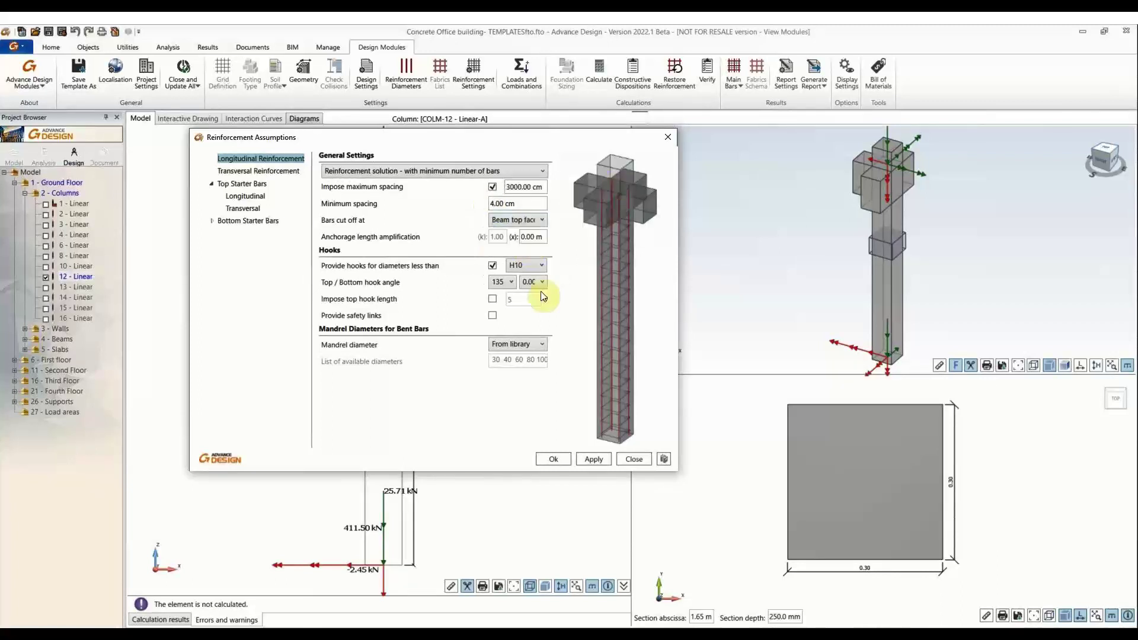
click(492, 267)
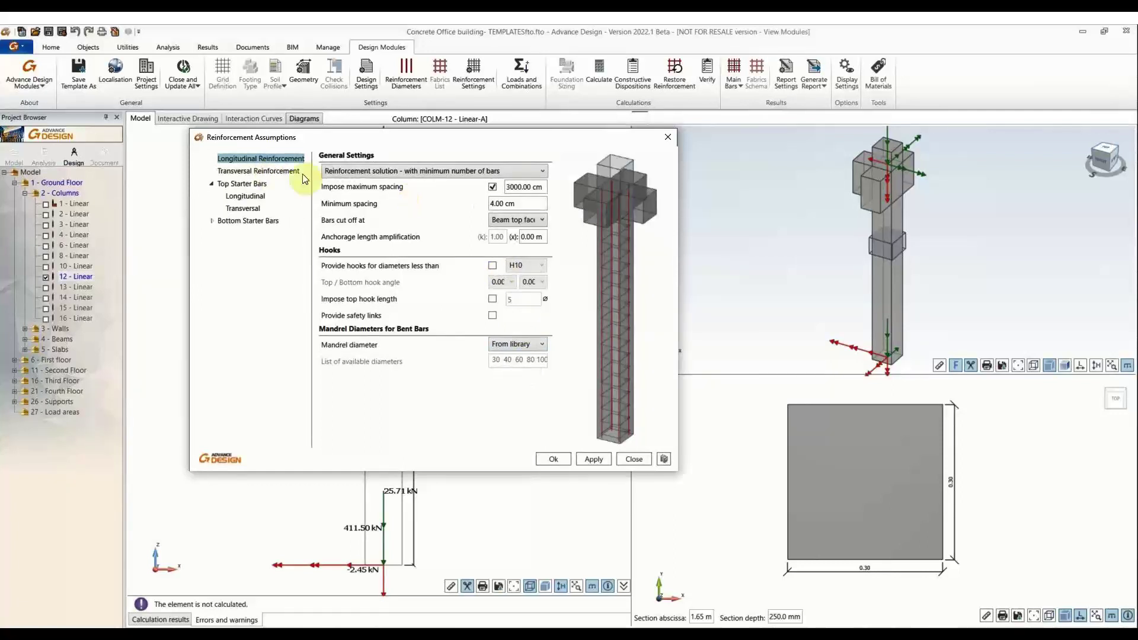
Step: Correct the imposed maximum longitudinal bar spacing to 30 cm
click(519, 187)
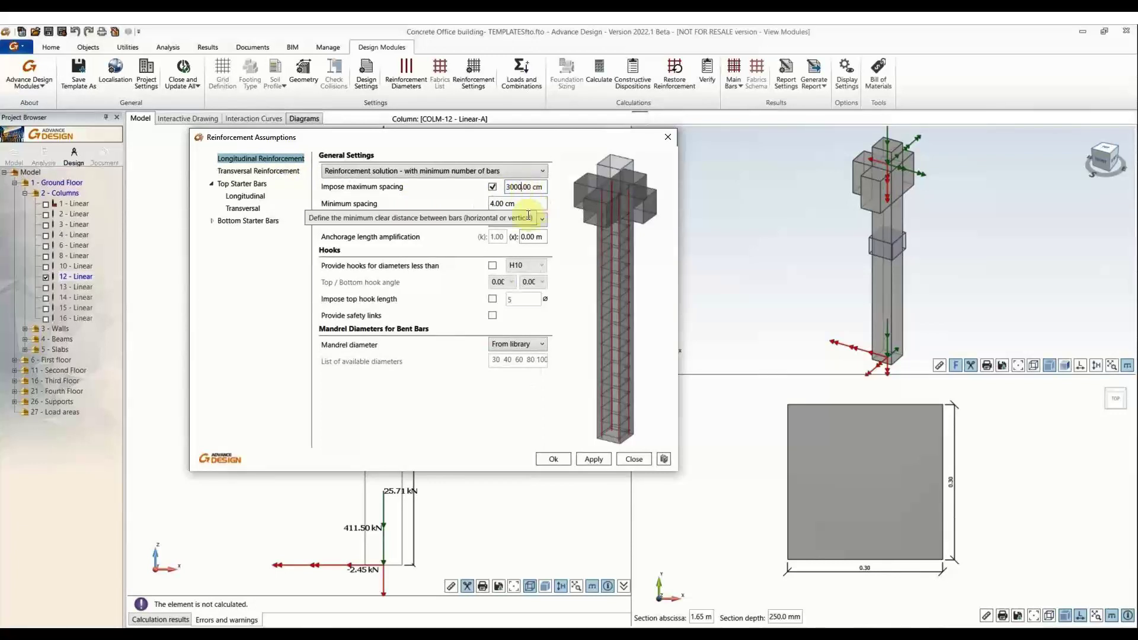
key(BackSpace)
key(BackSpace)
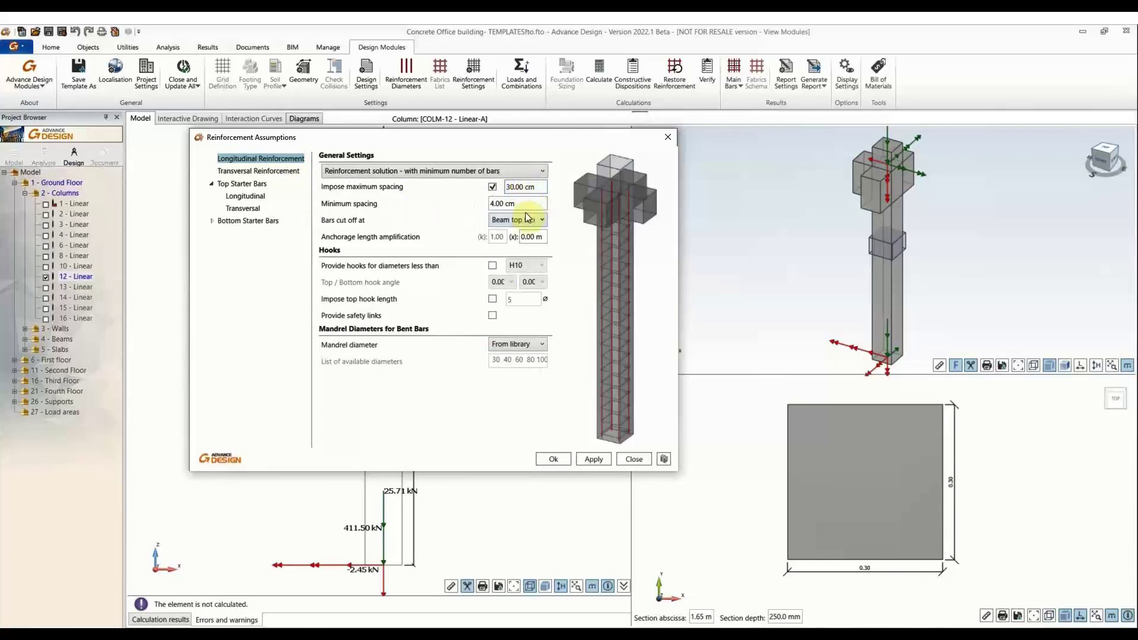
click(526, 203)
Step: Set the transversal reinforcement to a minimum diameter of H10, a maximum diameter of H12 and 135° hooks
click(272, 173)
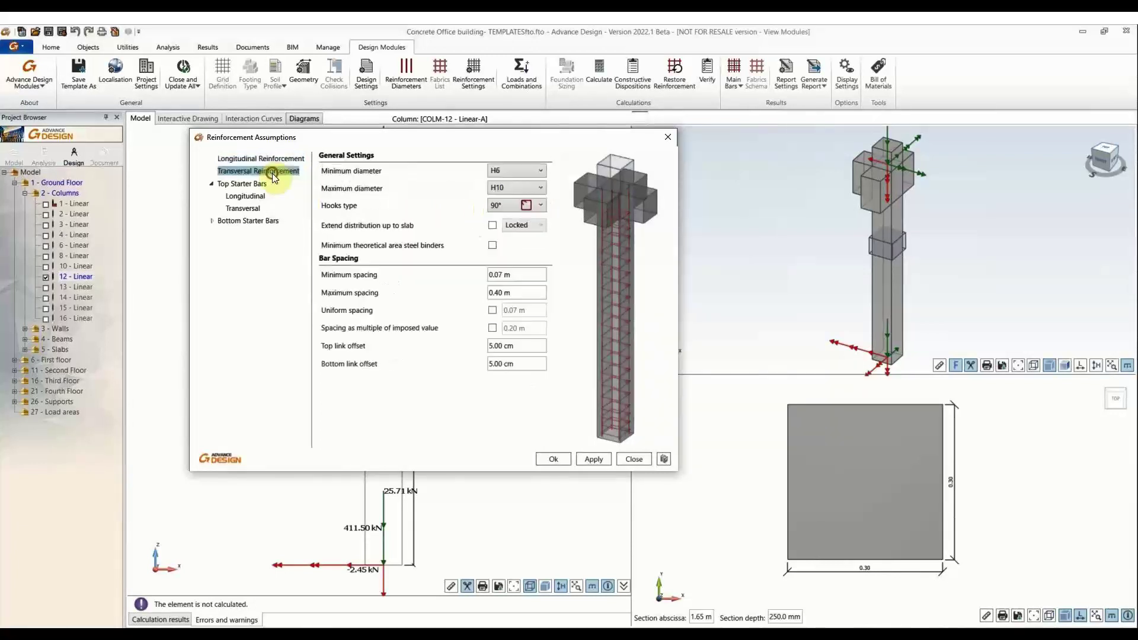
click(535, 169)
click(510, 208)
click(521, 187)
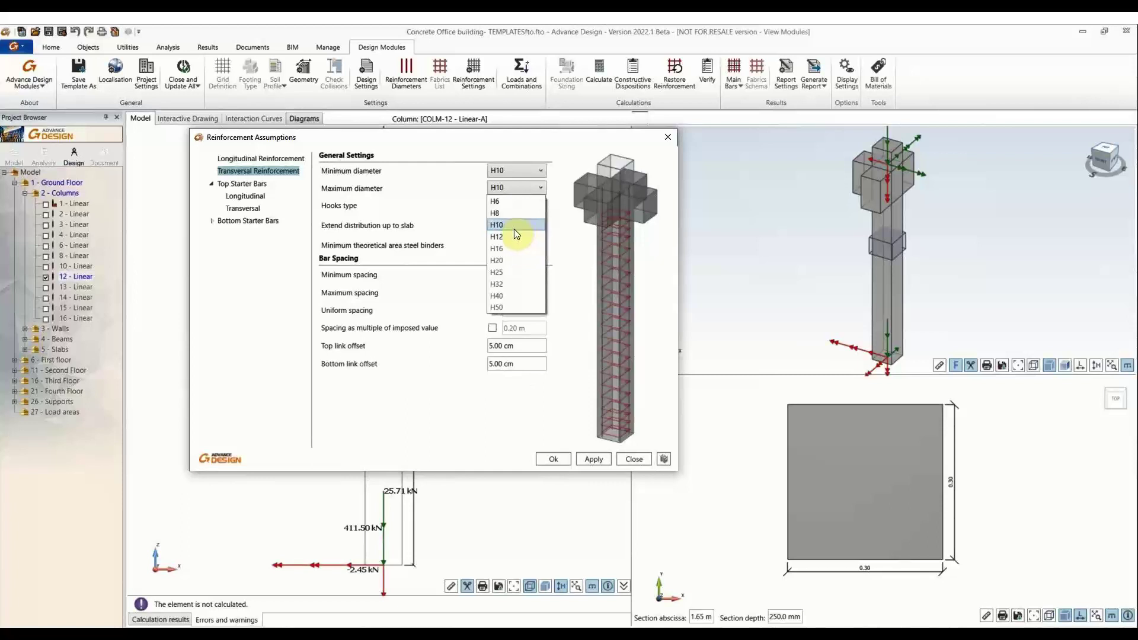
click(513, 235)
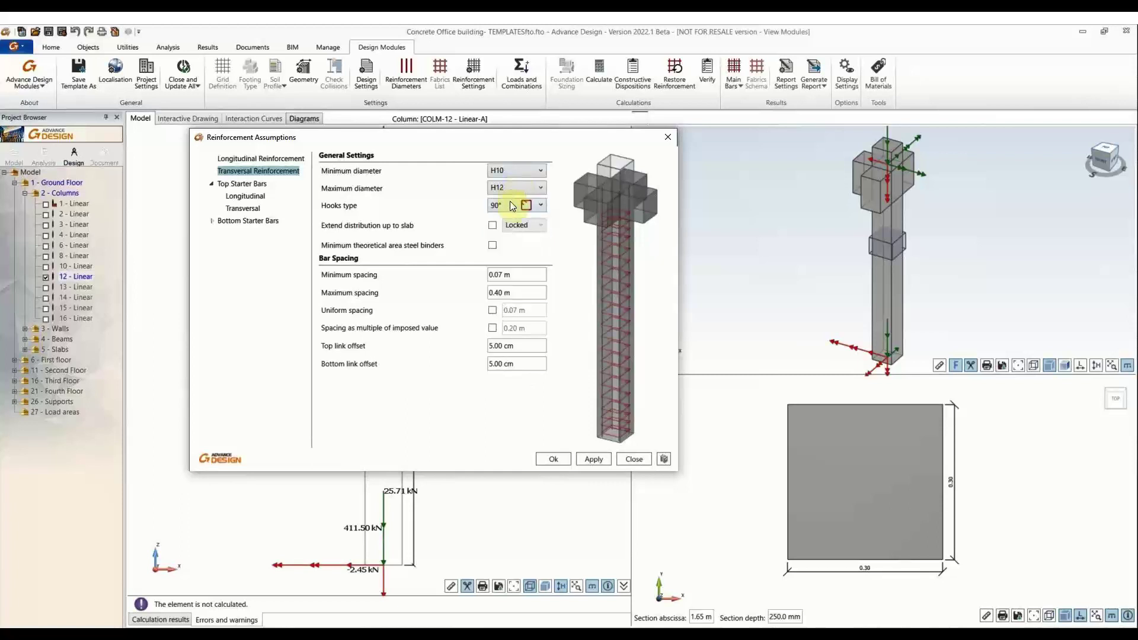
click(511, 206)
click(510, 224)
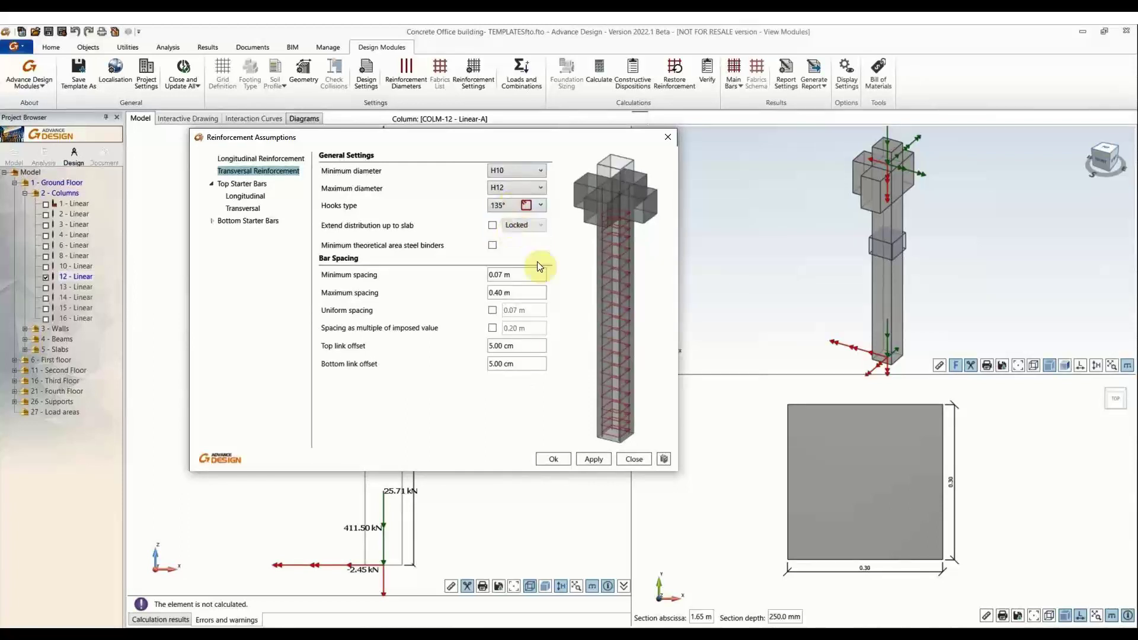
Step: Set the transversal bars' minimum spacing to 0.08 m and maximum spacing to 1.0 m
double_click(505, 276)
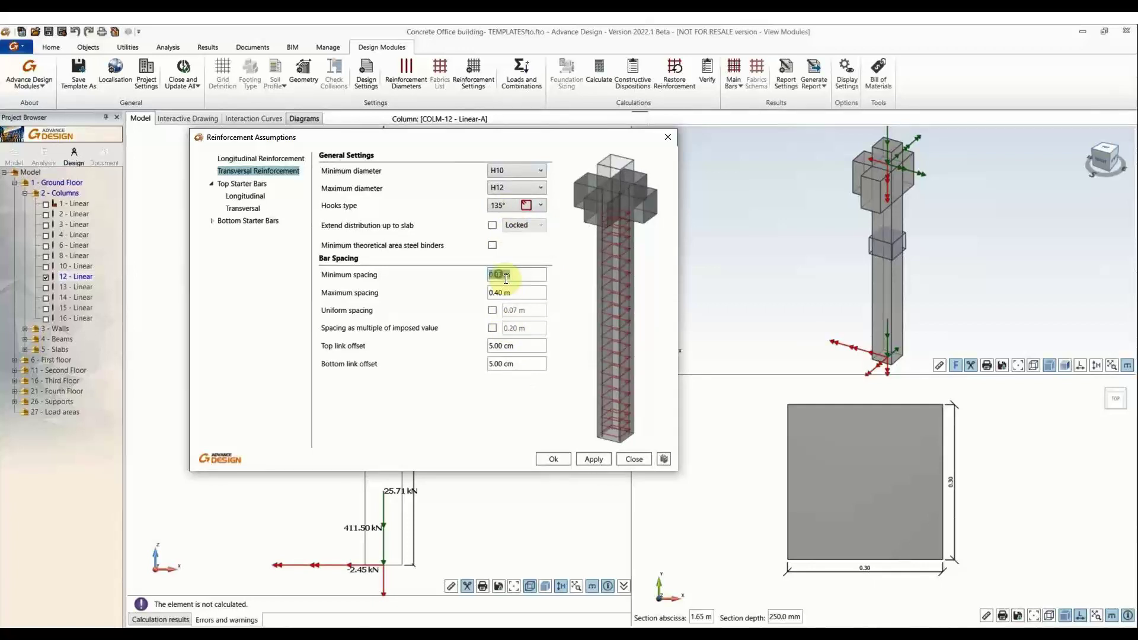
click(497, 277)
key(BackSpace)
text(8)
double_click(501, 293)
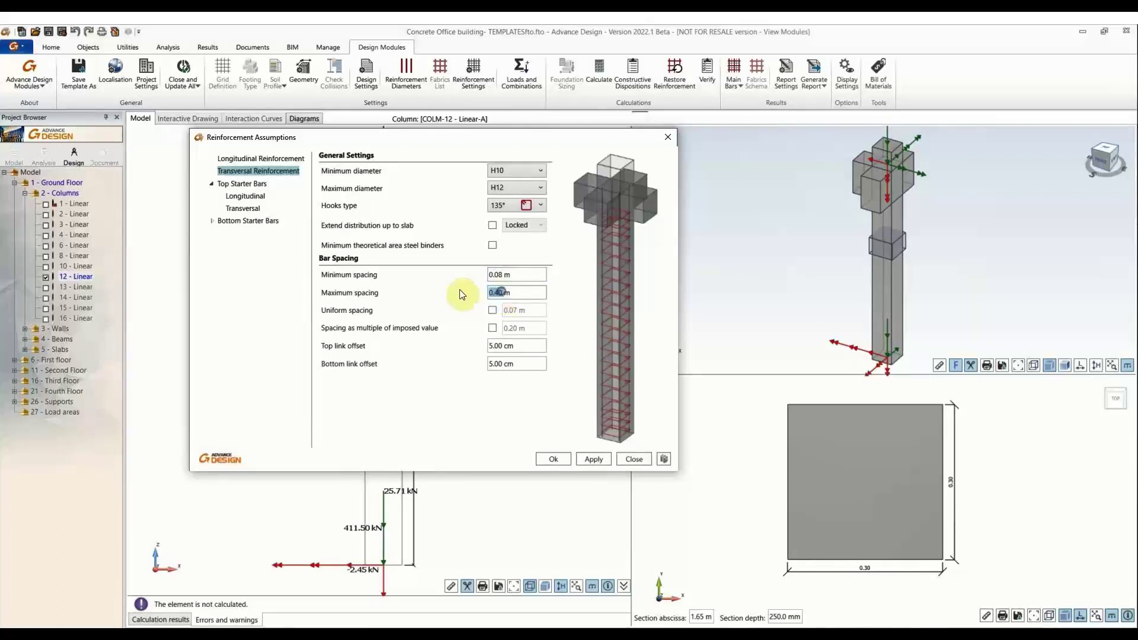
key(BackSpace)
text(5)
click(498, 293)
drag(499, 293, 465, 288)
text(1.0m)
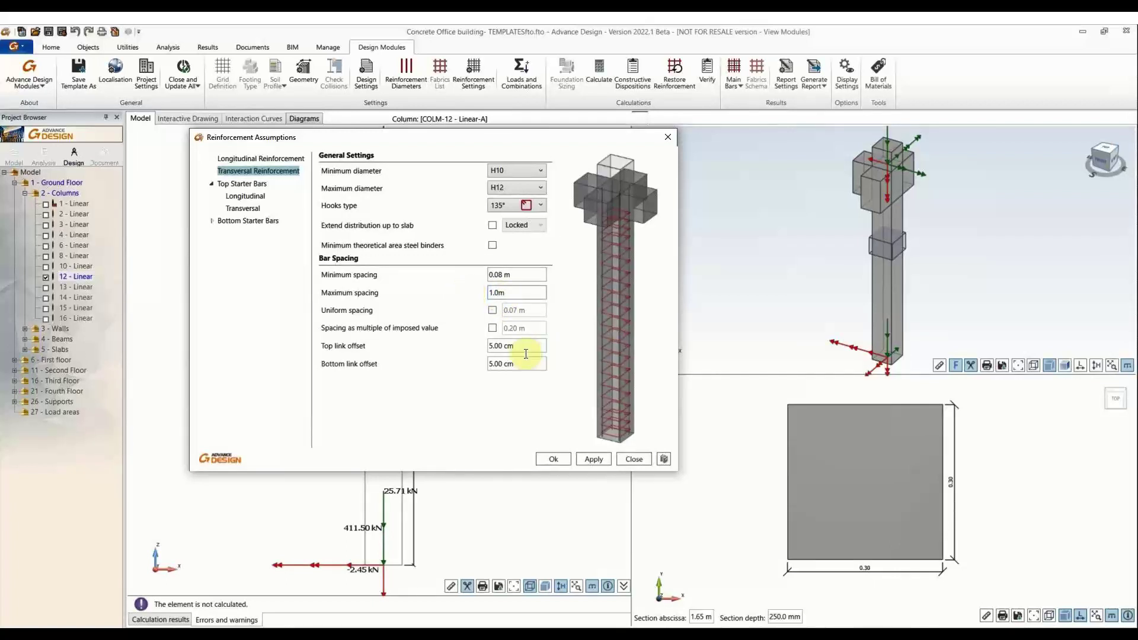
Step: Set the top and bottom link offsets to 7.5 cm, apply the reinforcement assumptions and close them
click(498, 346)
drag(501, 347, 469, 346)
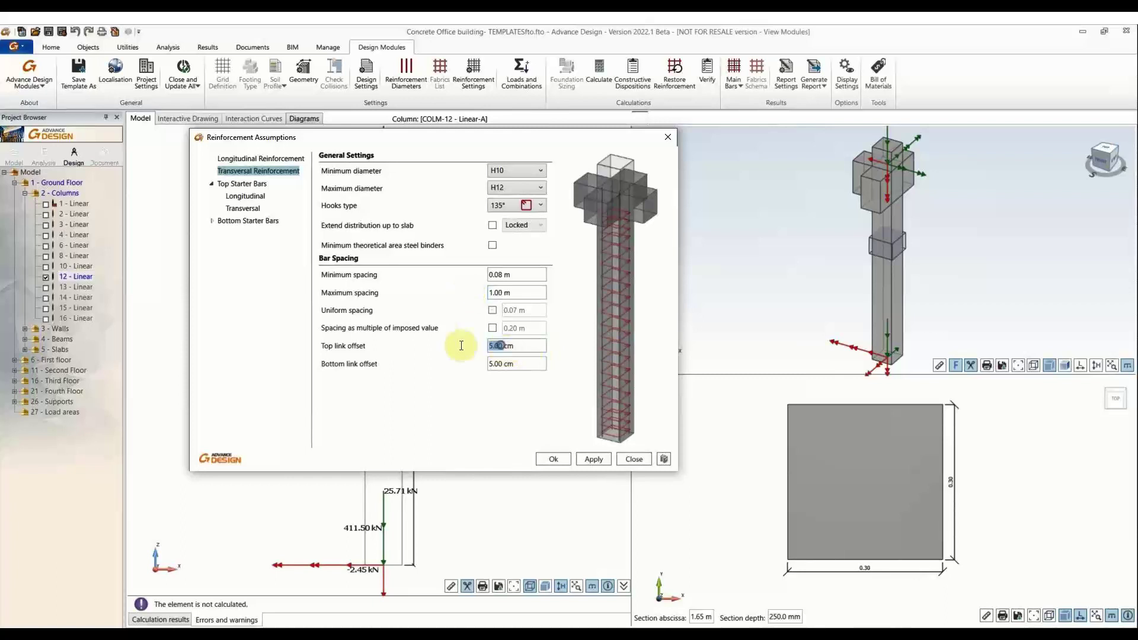
text(7.5)
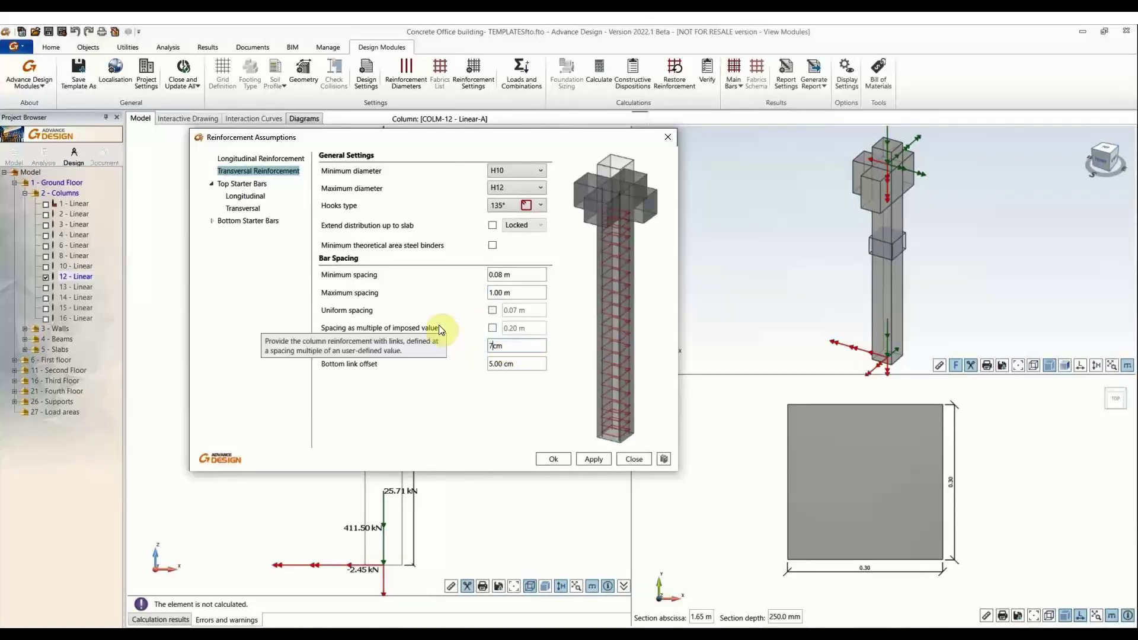
click(498, 364)
text(7.5)
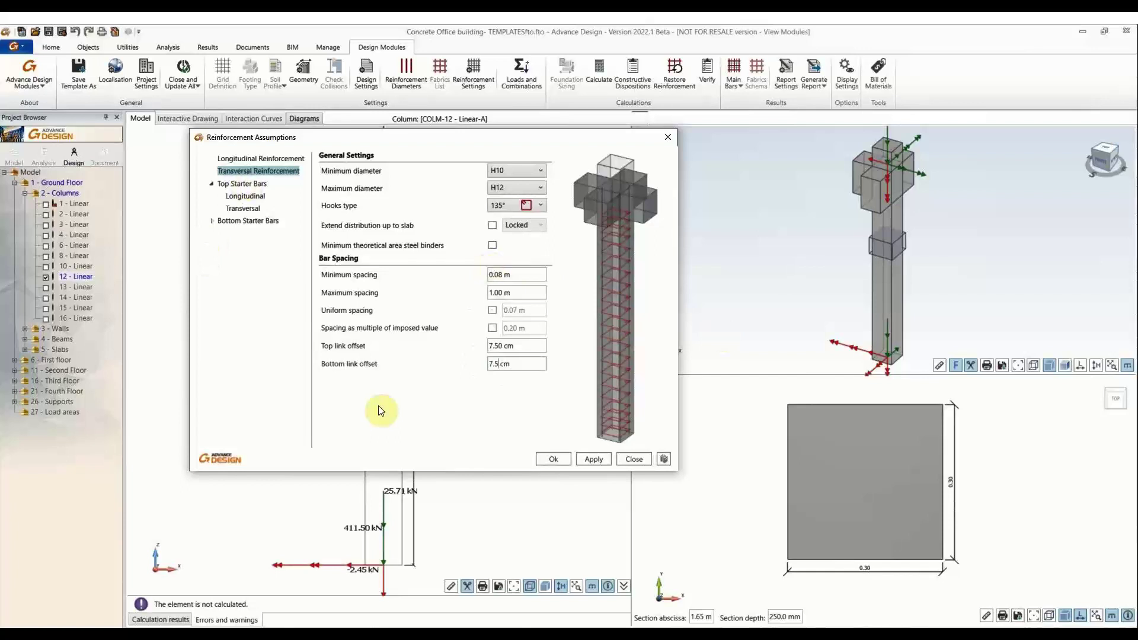
click(526, 347)
click(527, 364)
click(590, 460)
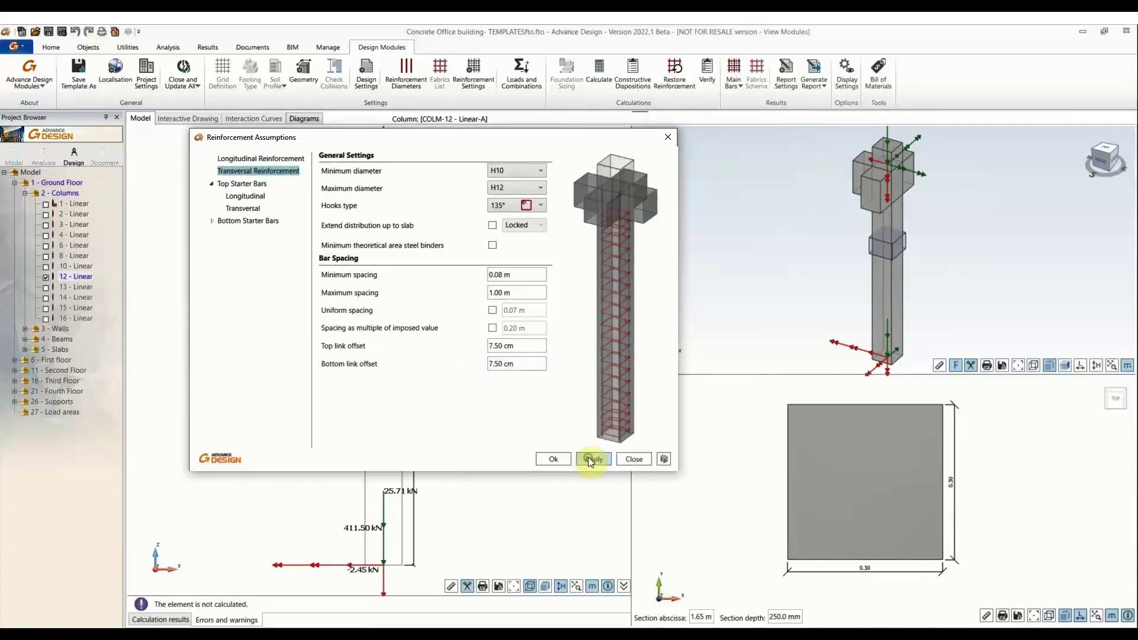
click(546, 460)
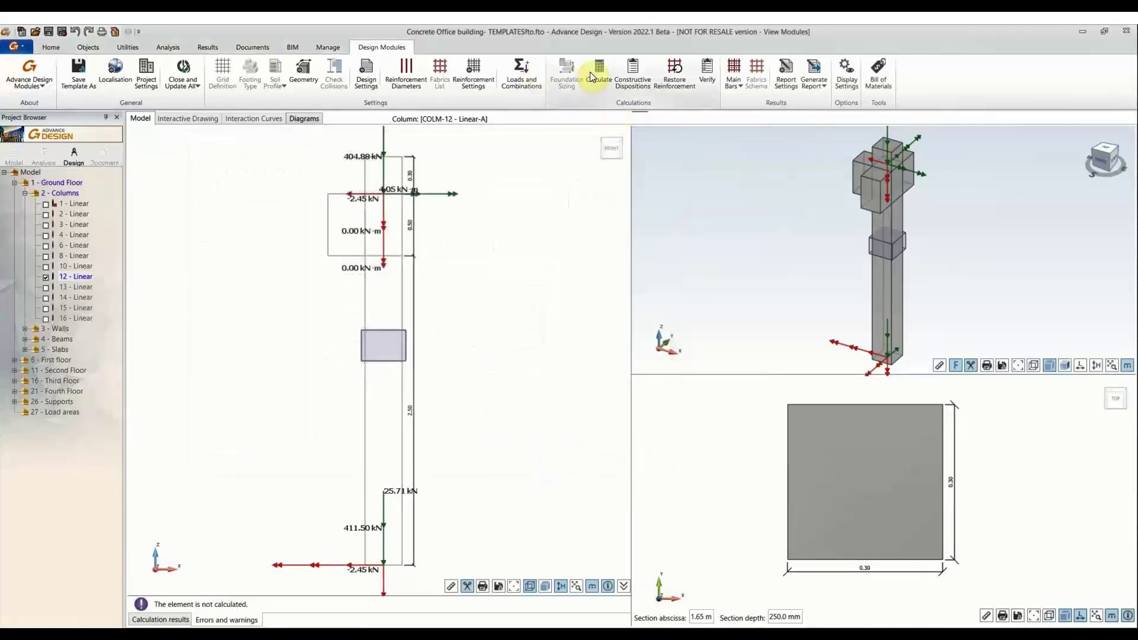
Step: Calculate the reinforcement of column 12 and collapse the errors and warnings area
click(600, 72)
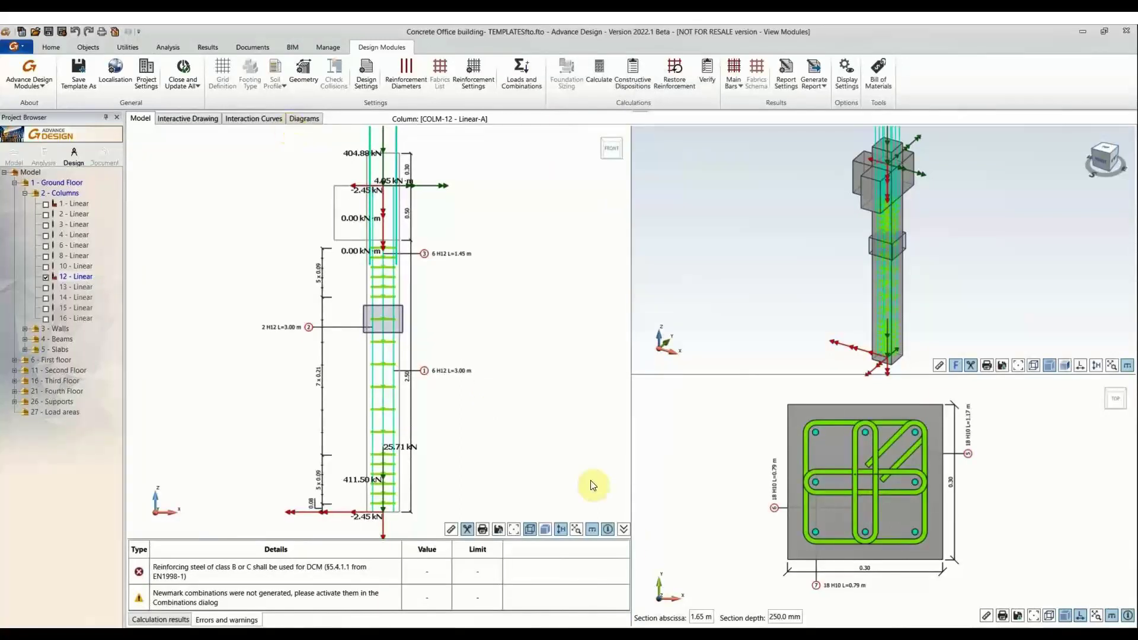
click(624, 529)
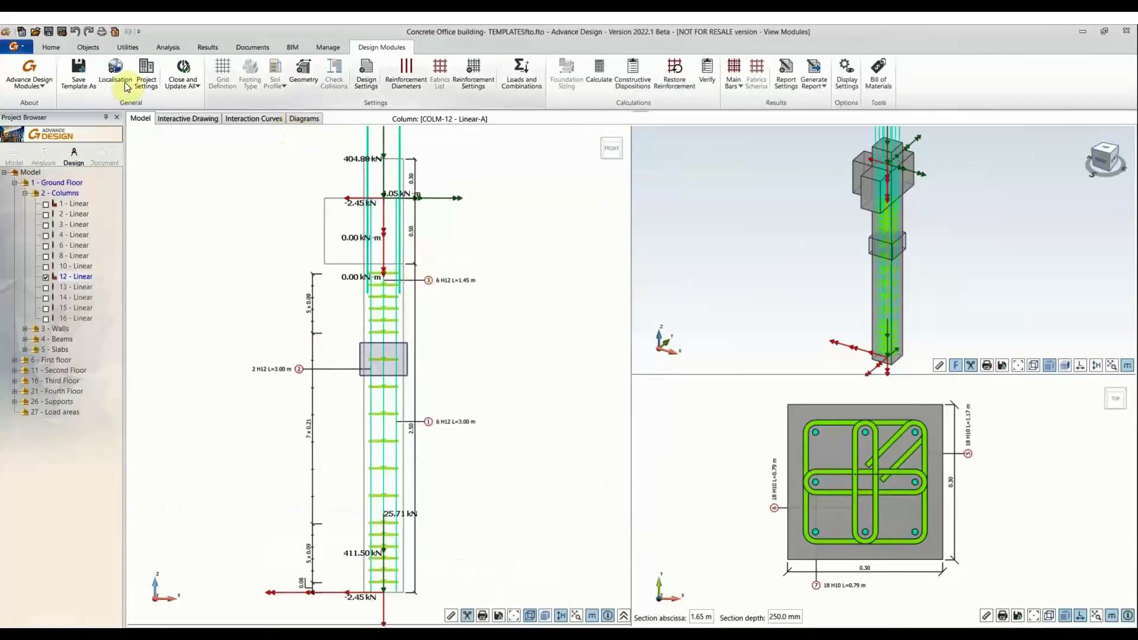
Step: Save the column's settings as a template over the existing COLUMN TEMPLATE.gtcx in the UK Column templates folder
click(81, 84)
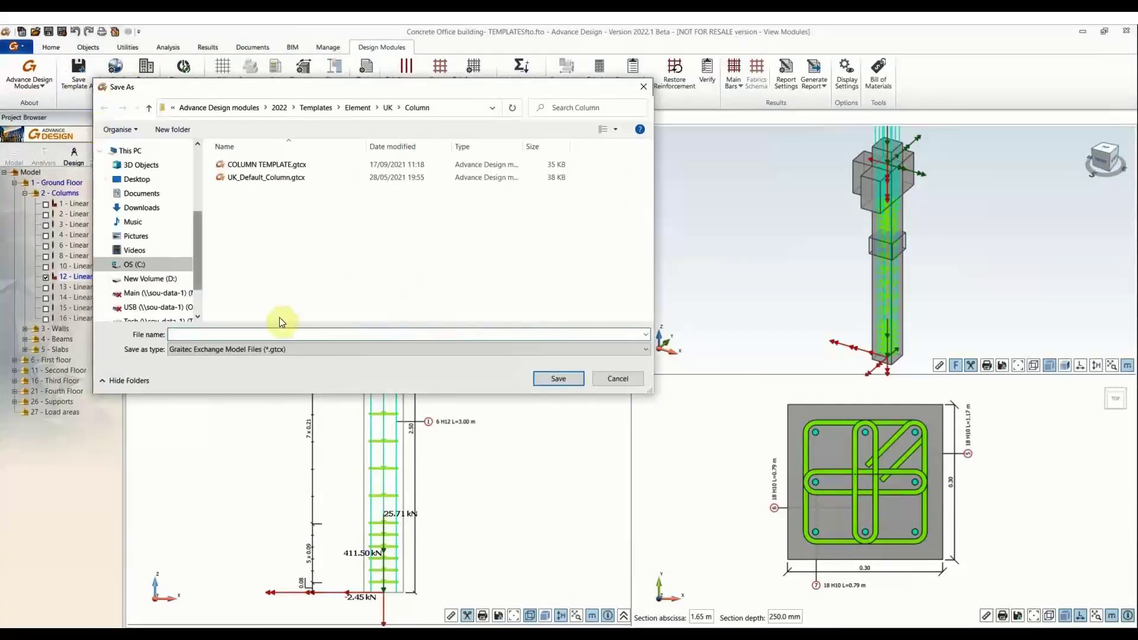
click(268, 336)
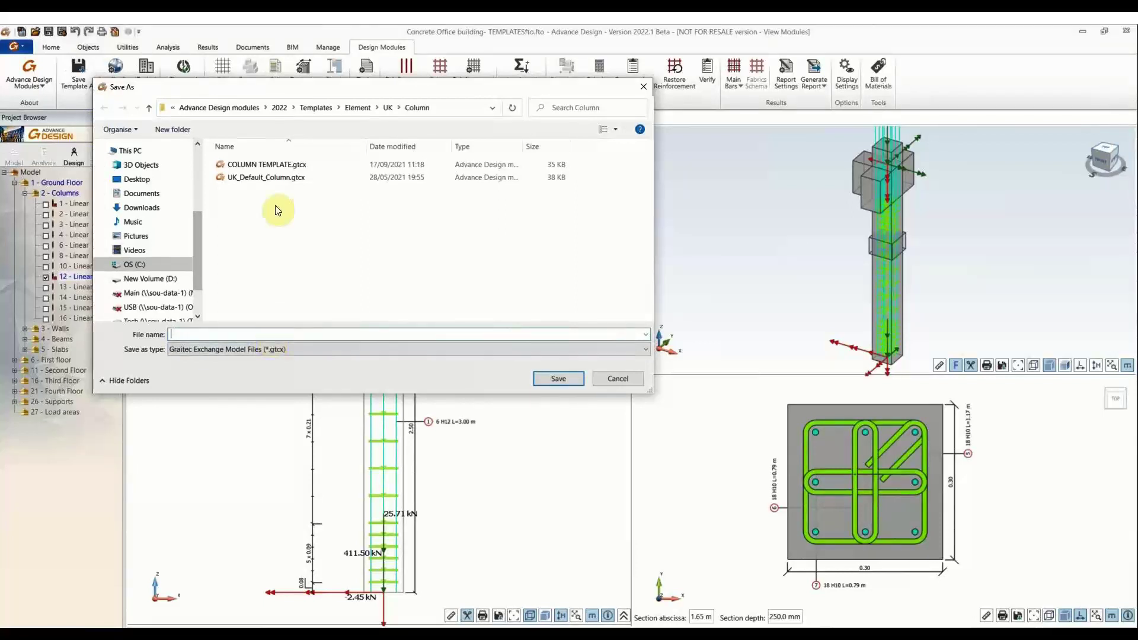
click(294, 166)
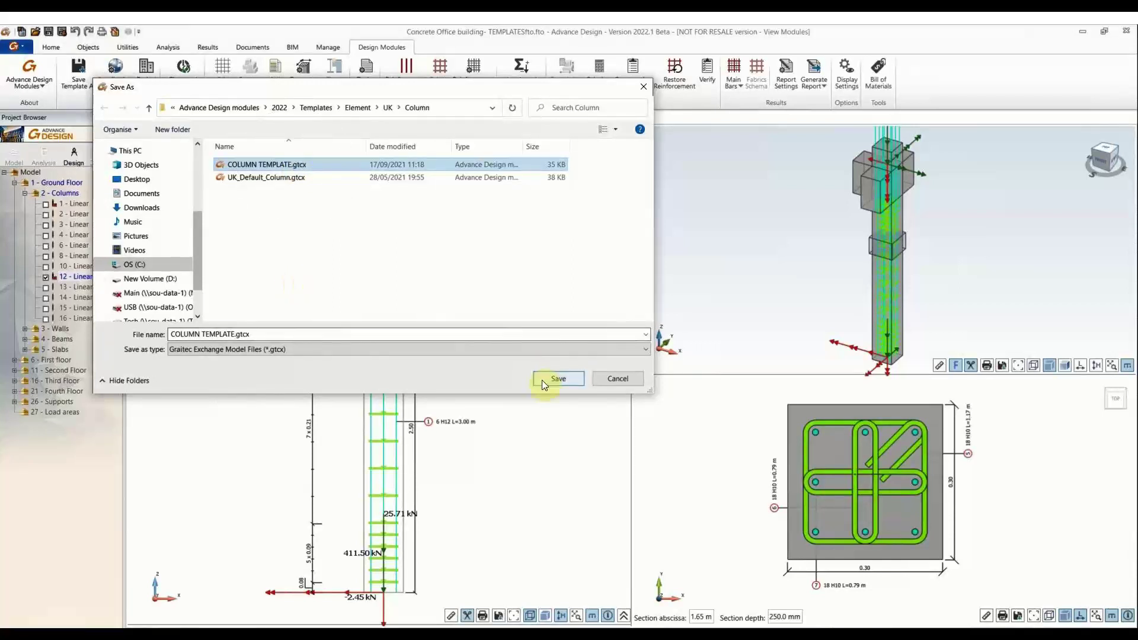
click(569, 378)
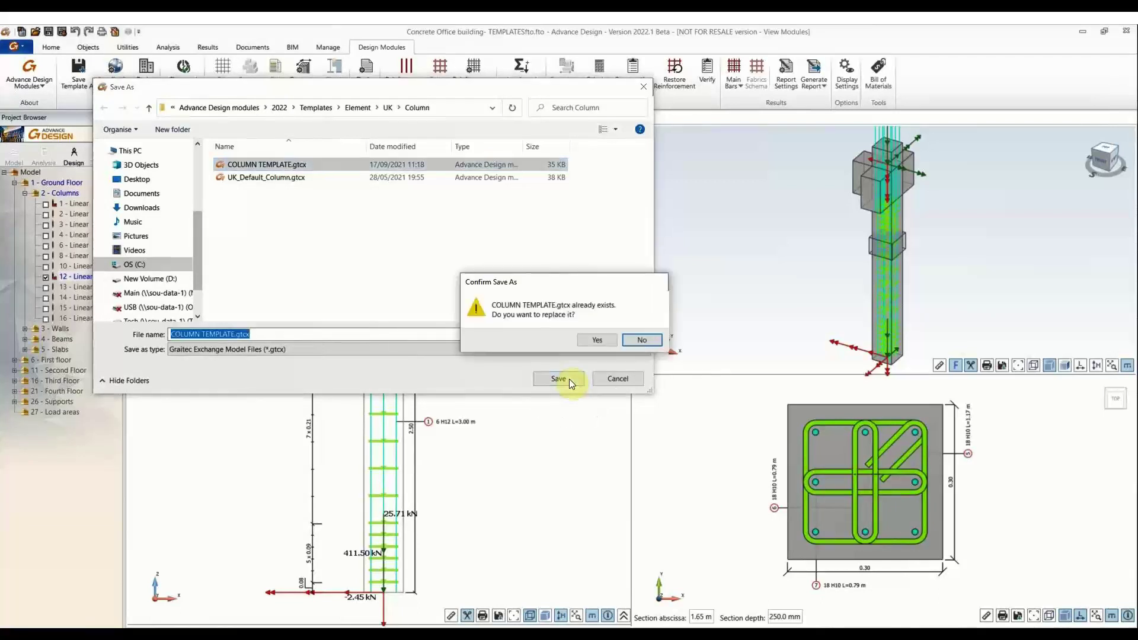
click(604, 339)
click(603, 340)
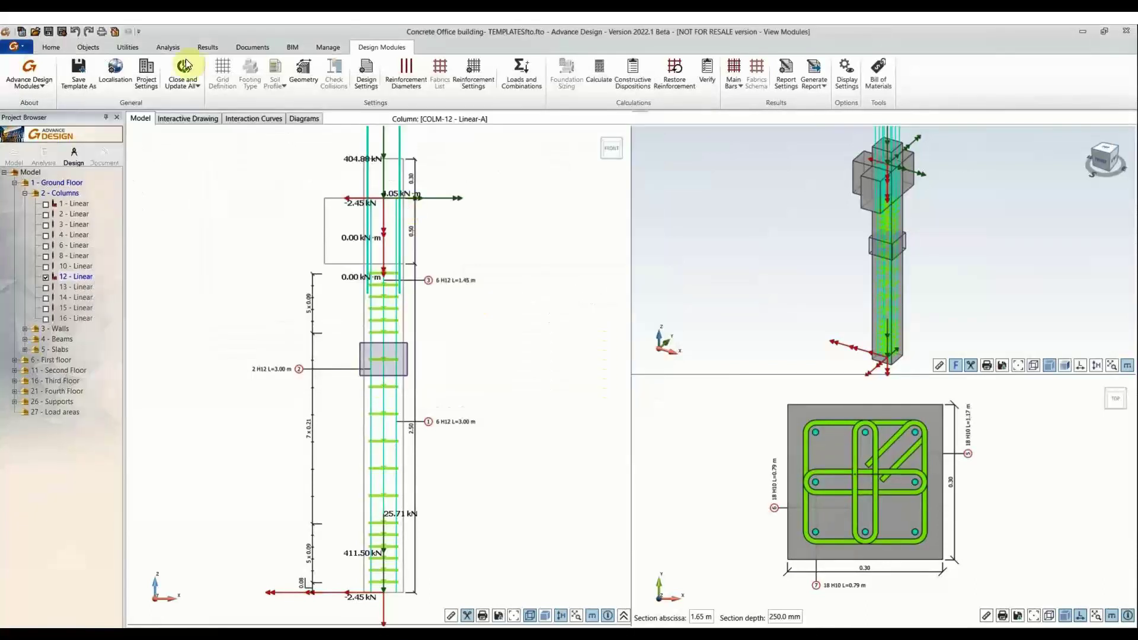
Step: Close and update all open design modules of the office building, and switch to the Slab.fto model
click(184, 84)
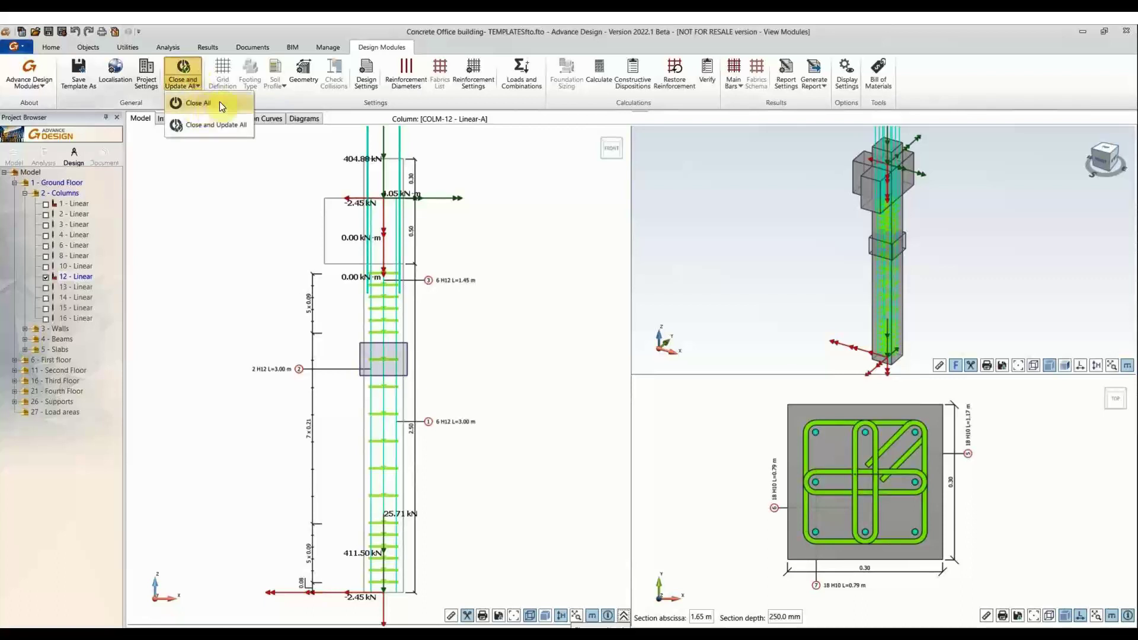
click(219, 126)
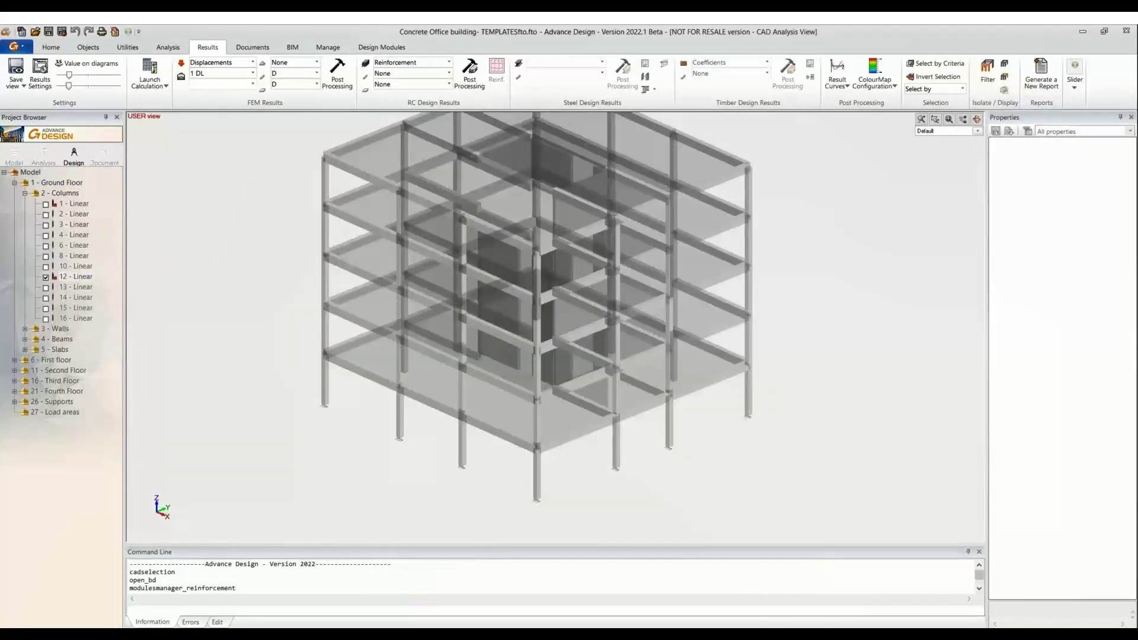
mouse_move(419, 635)
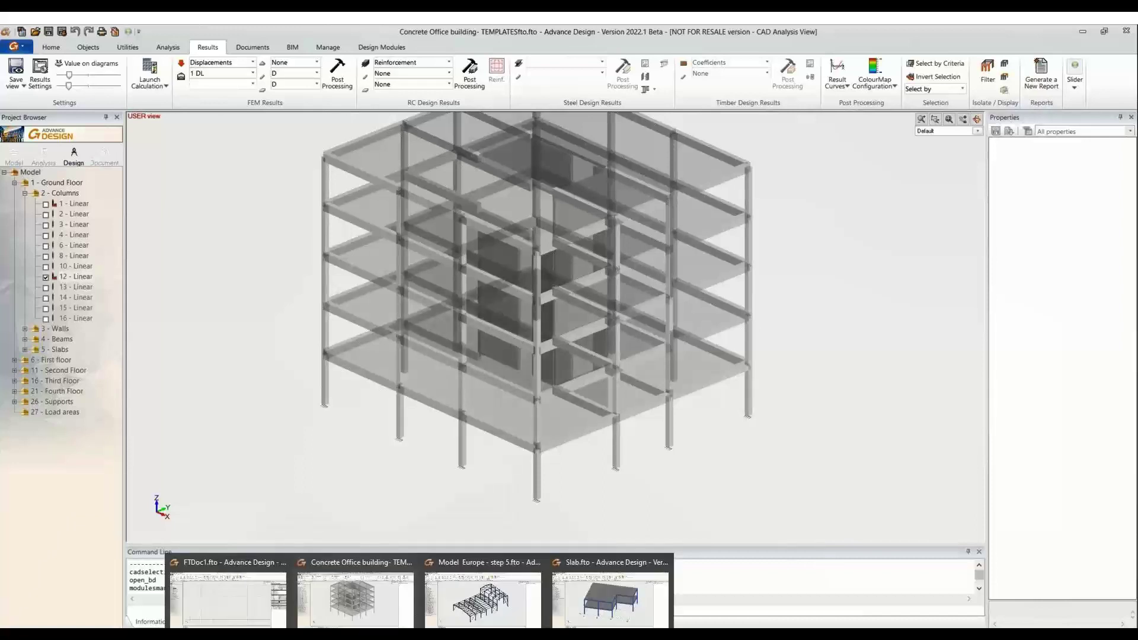
click(605, 604)
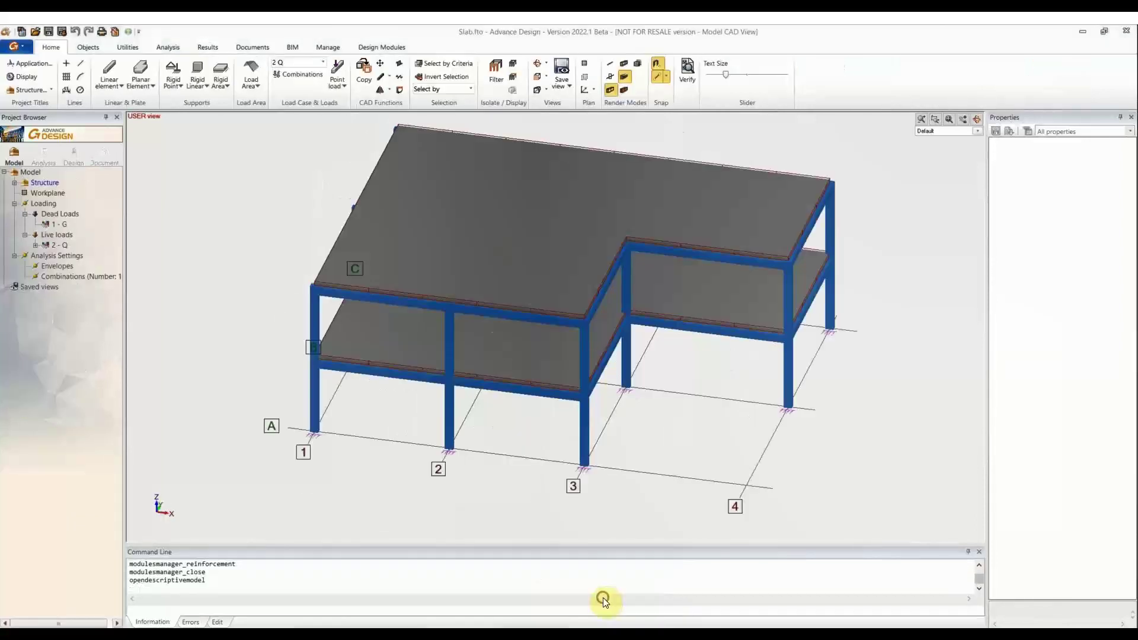
middle_drag(450, 417, 435, 407)
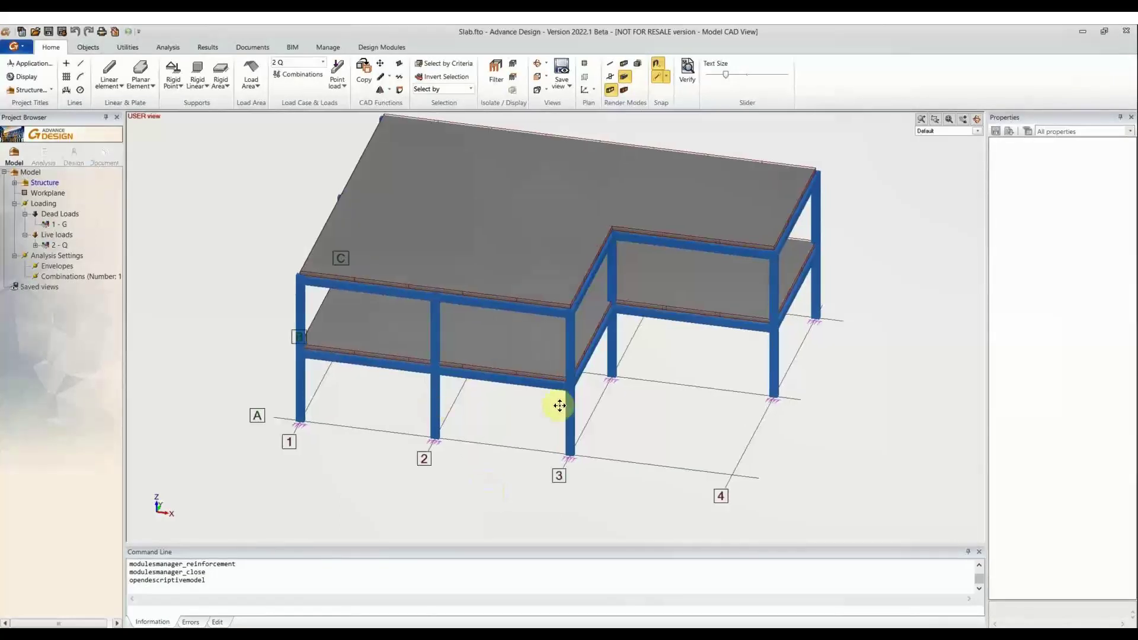
Step: Assign COLUMN TEMPLATE as the design module template of the lower-storey column at grid A-2
click(436, 397)
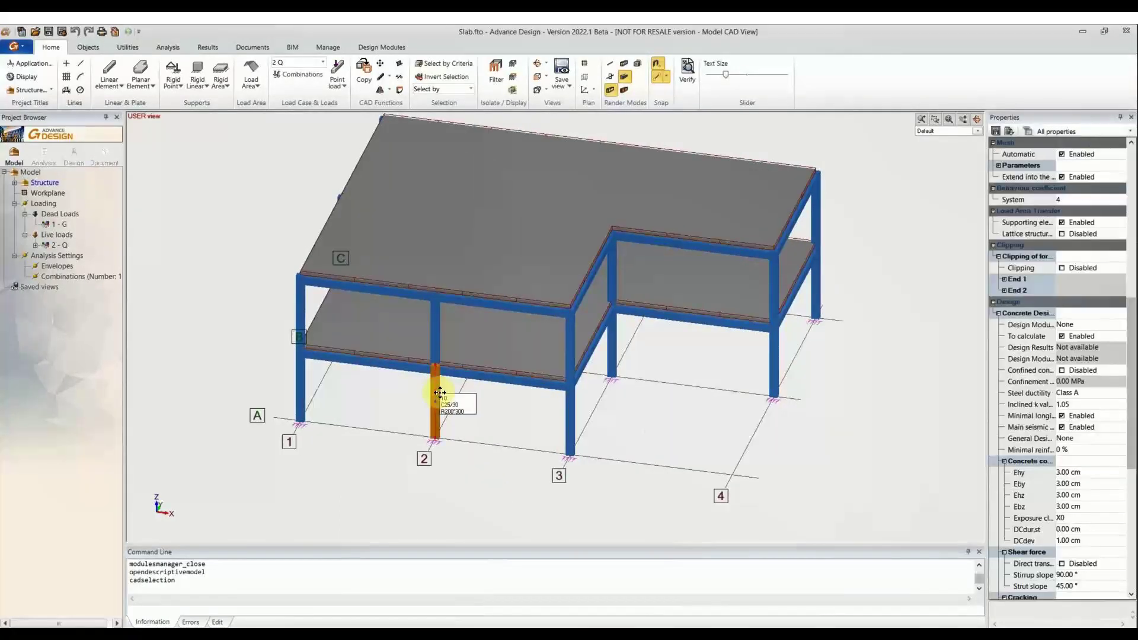
click(1119, 326)
click(1080, 328)
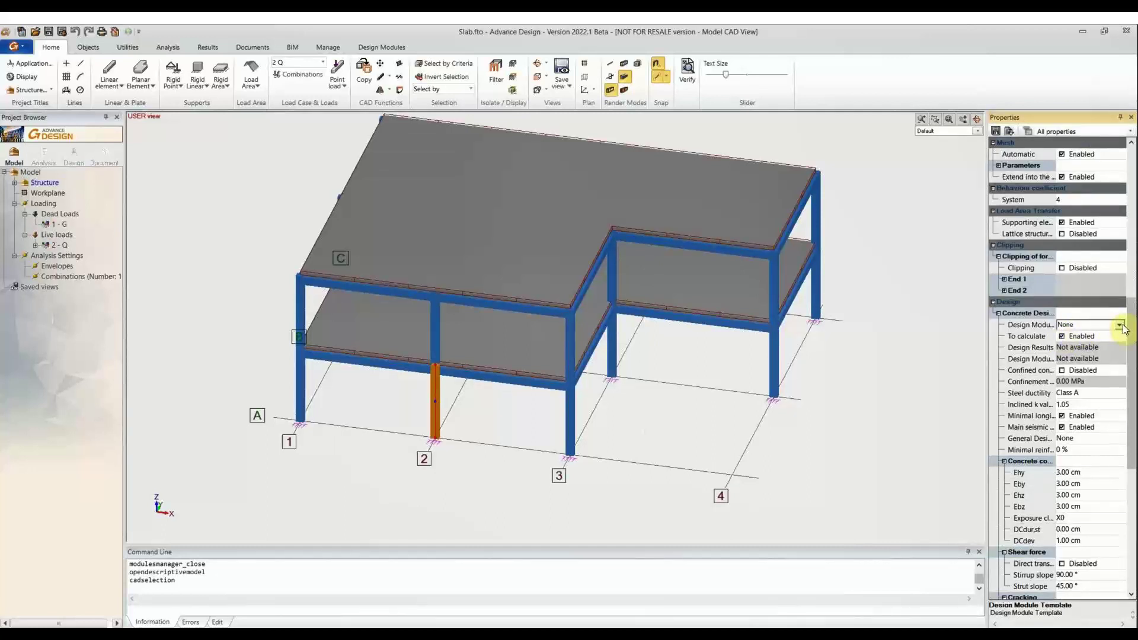
click(1122, 326)
click(1122, 326)
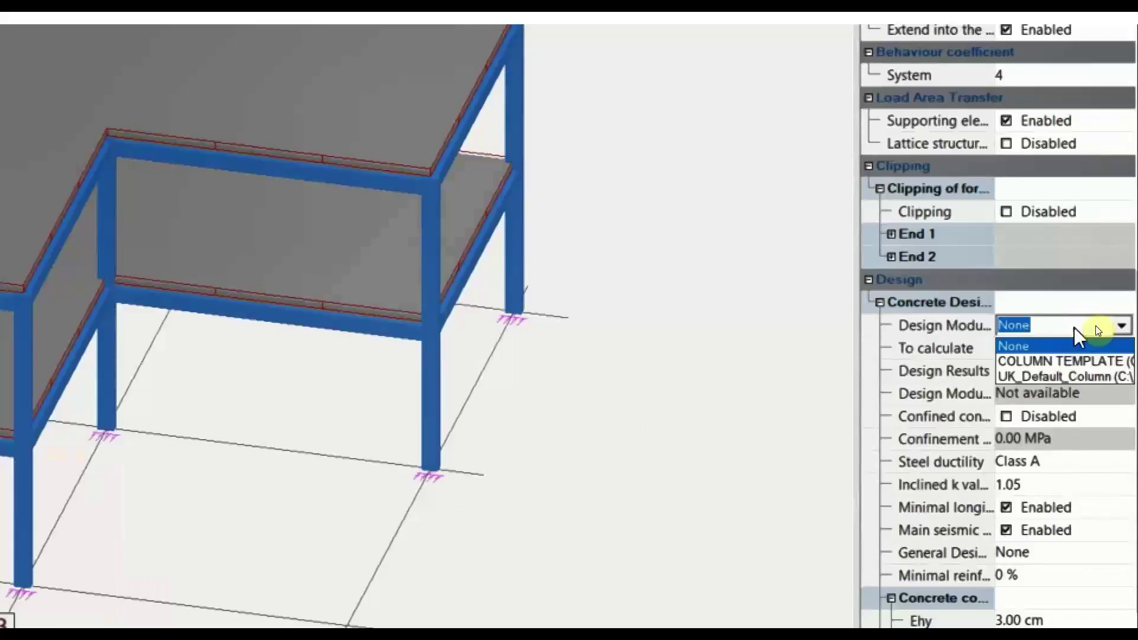
click(915, 326)
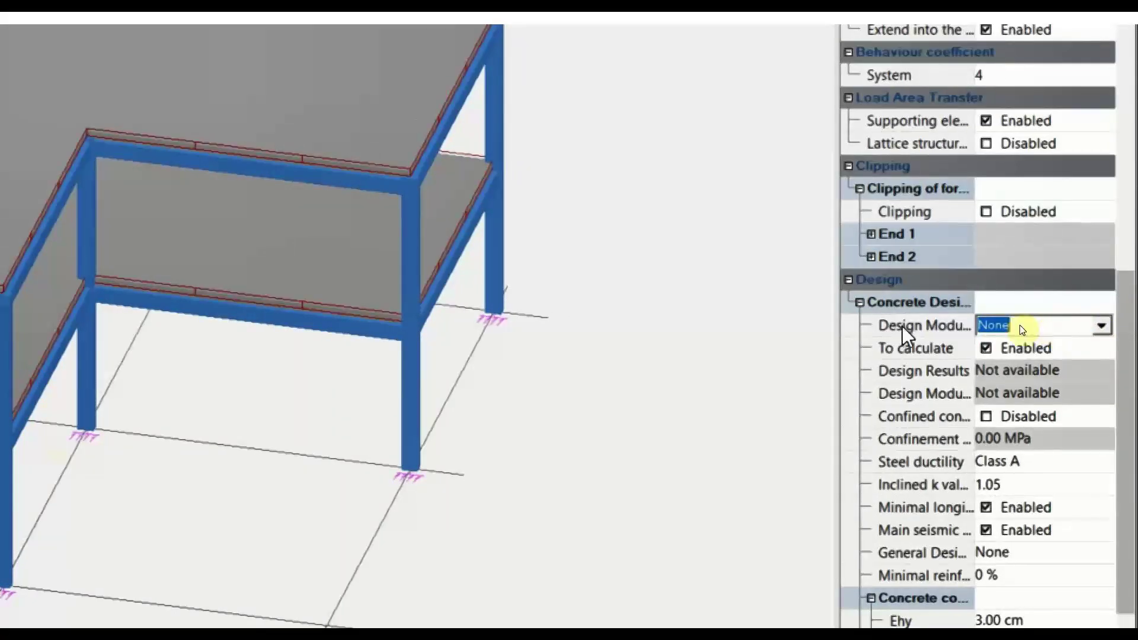
click(1104, 325)
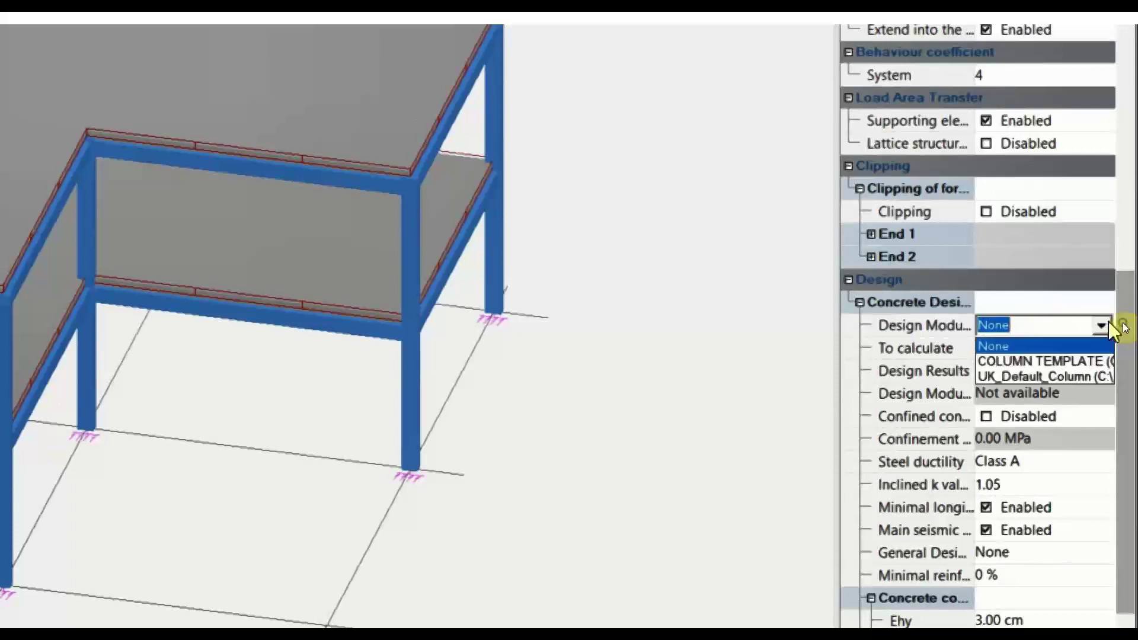
click(1083, 362)
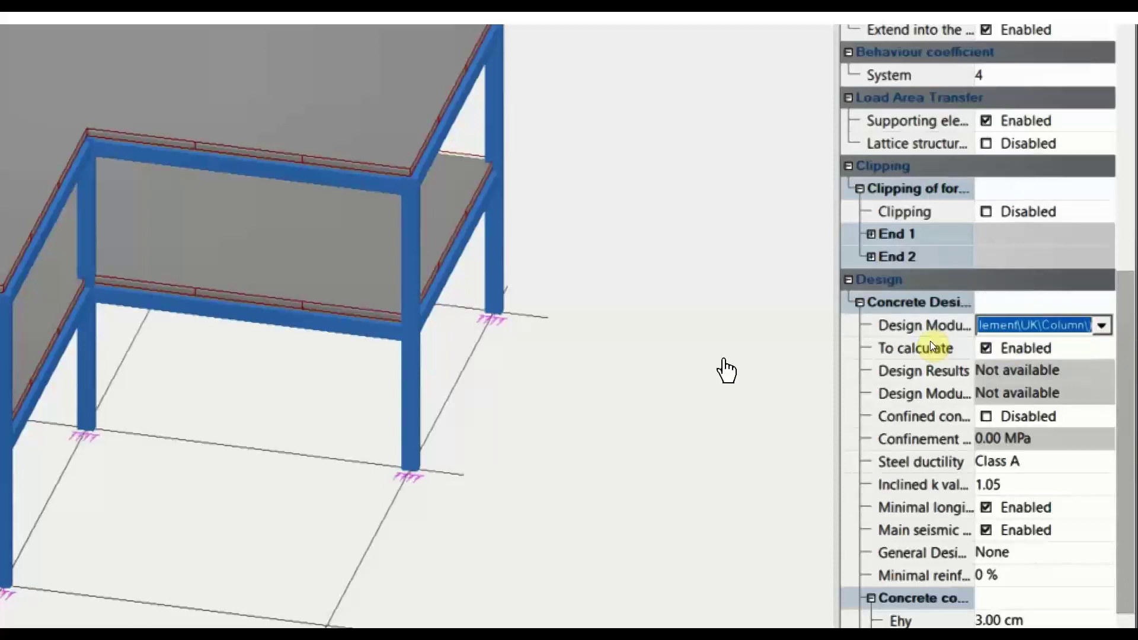
key(Return)
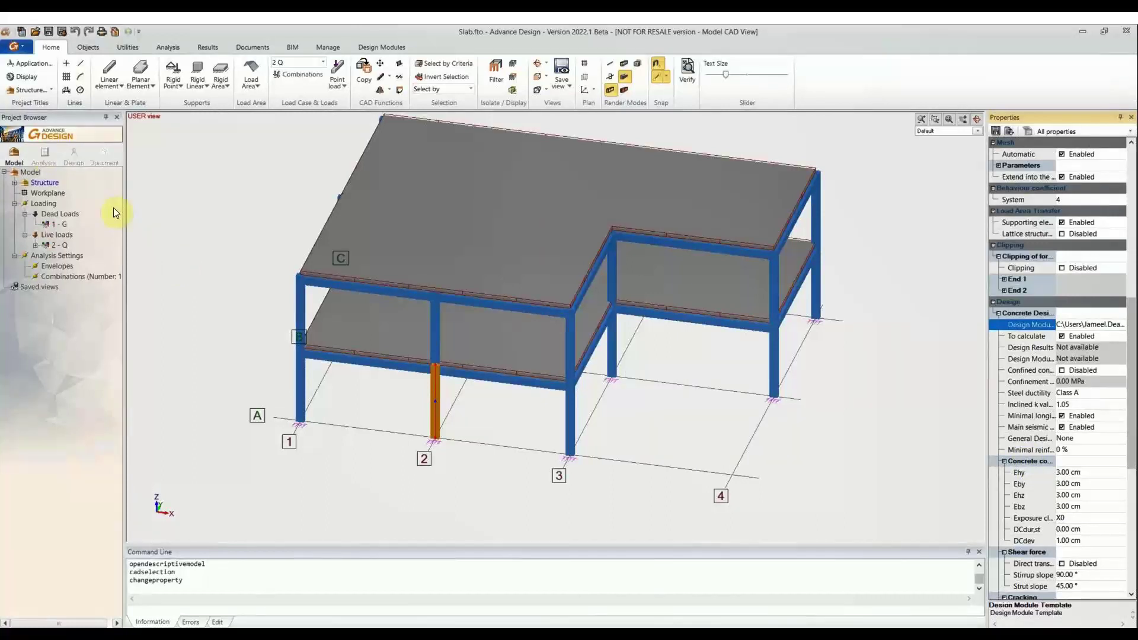
Step: Create a new analysis model and run the sequence through the FE calculation
click(50, 152)
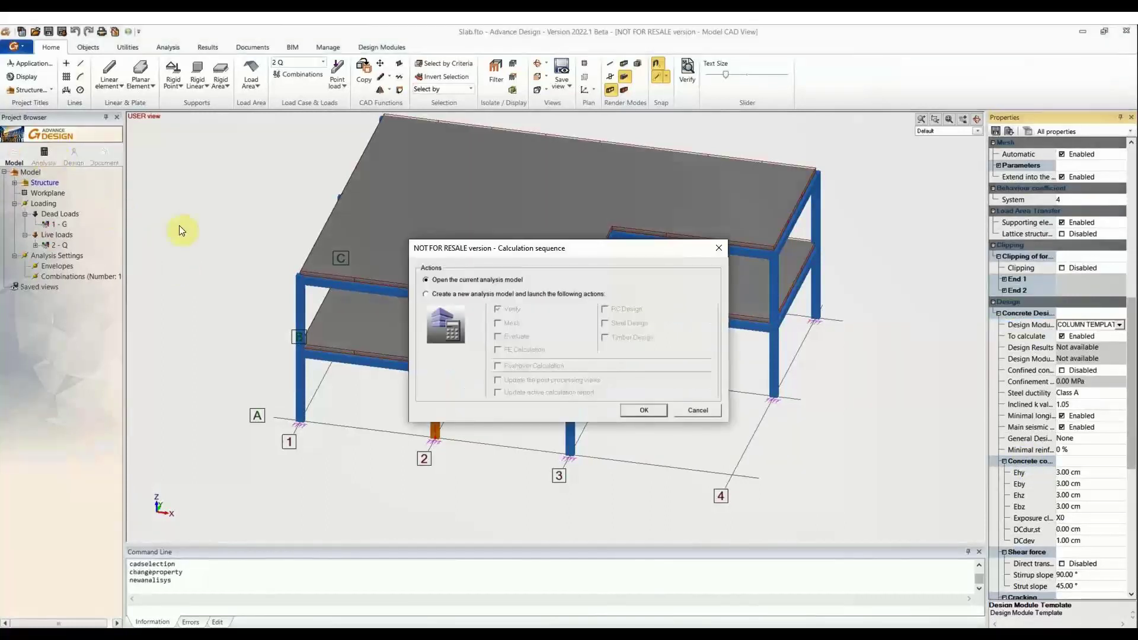
click(497, 295)
click(518, 349)
click(634, 410)
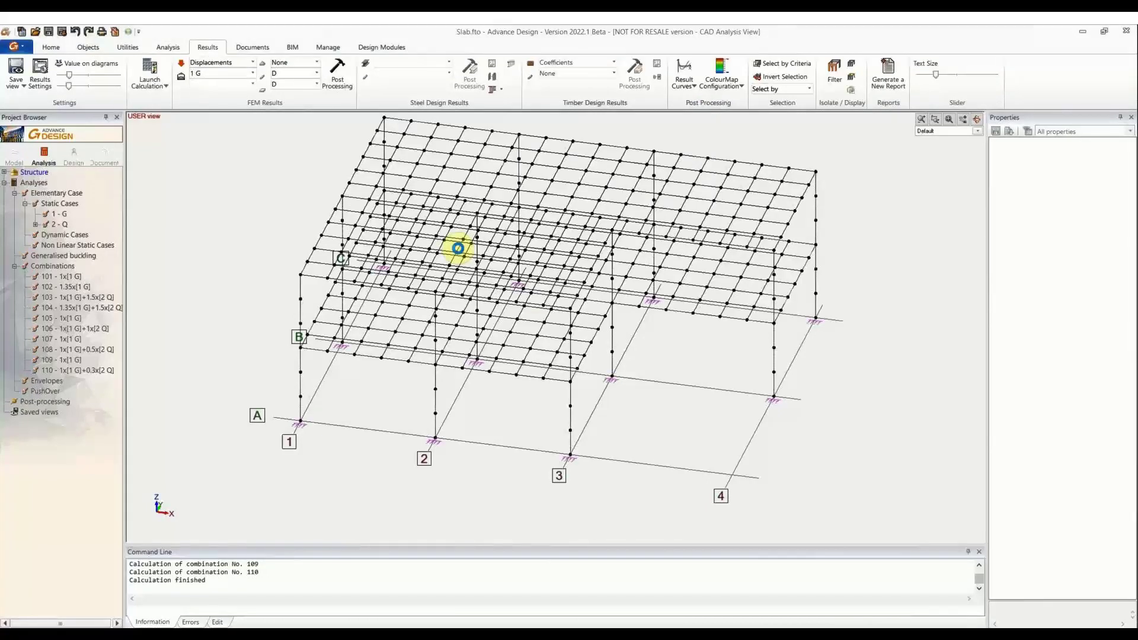
Step: Render the analysis model with shaded profiles in ghost display and hide the mesh
click(51, 47)
click(610, 90)
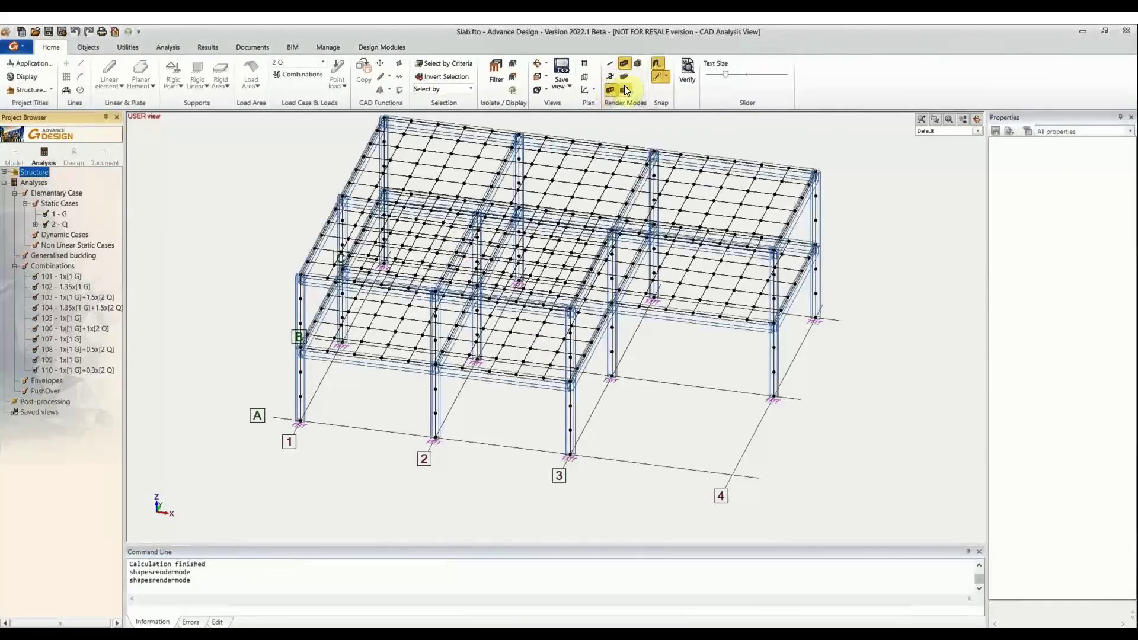
click(624, 86)
click(625, 78)
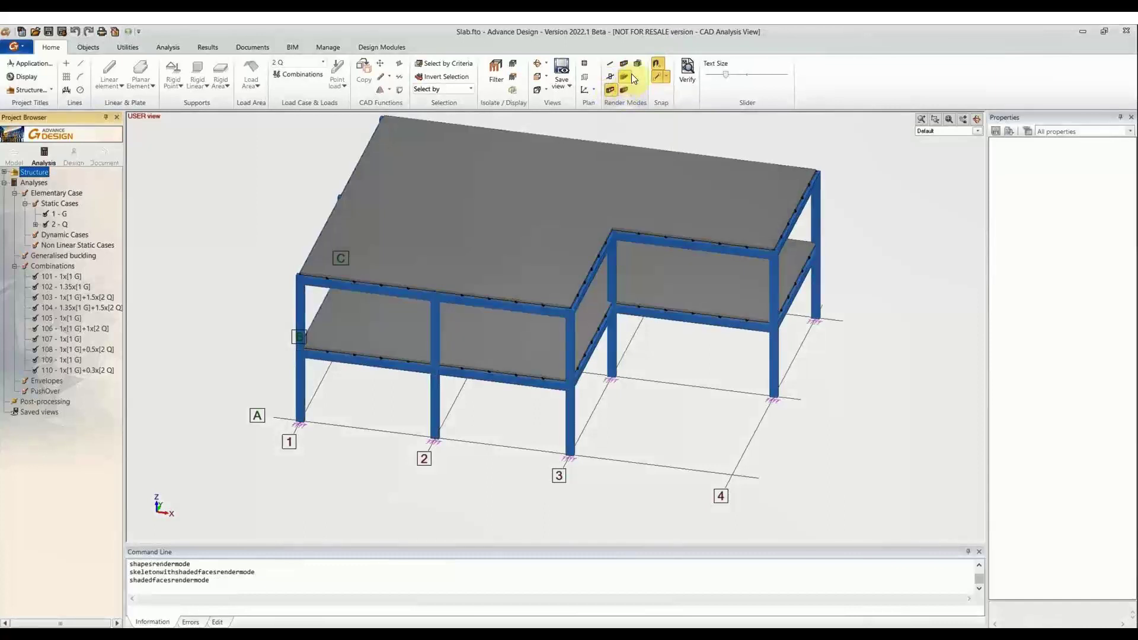
click(638, 62)
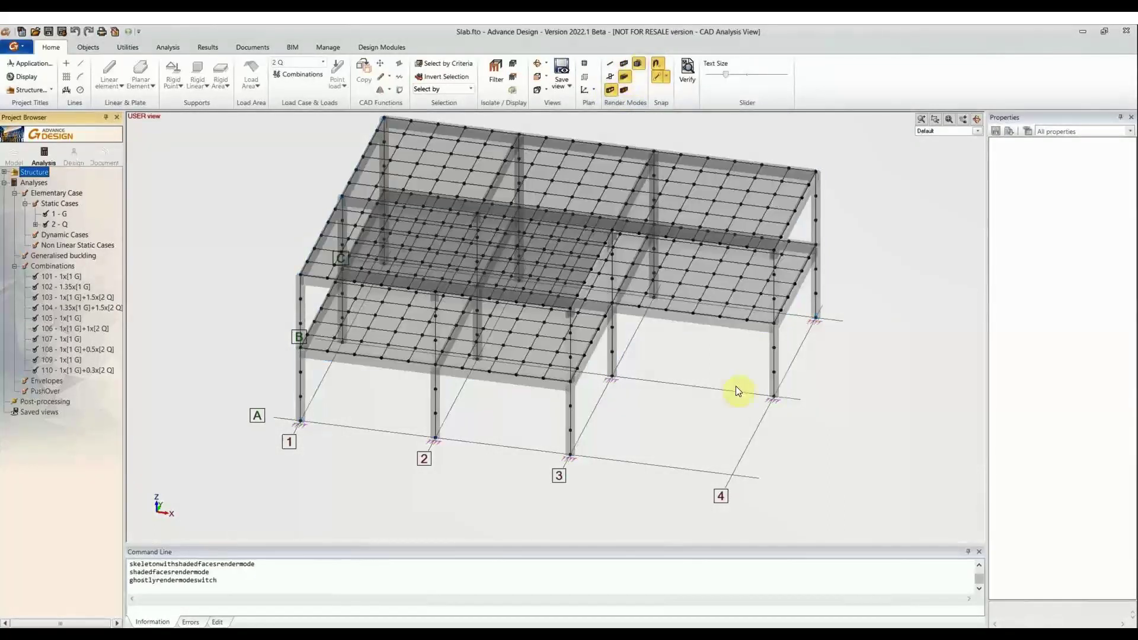
right_click(713, 372)
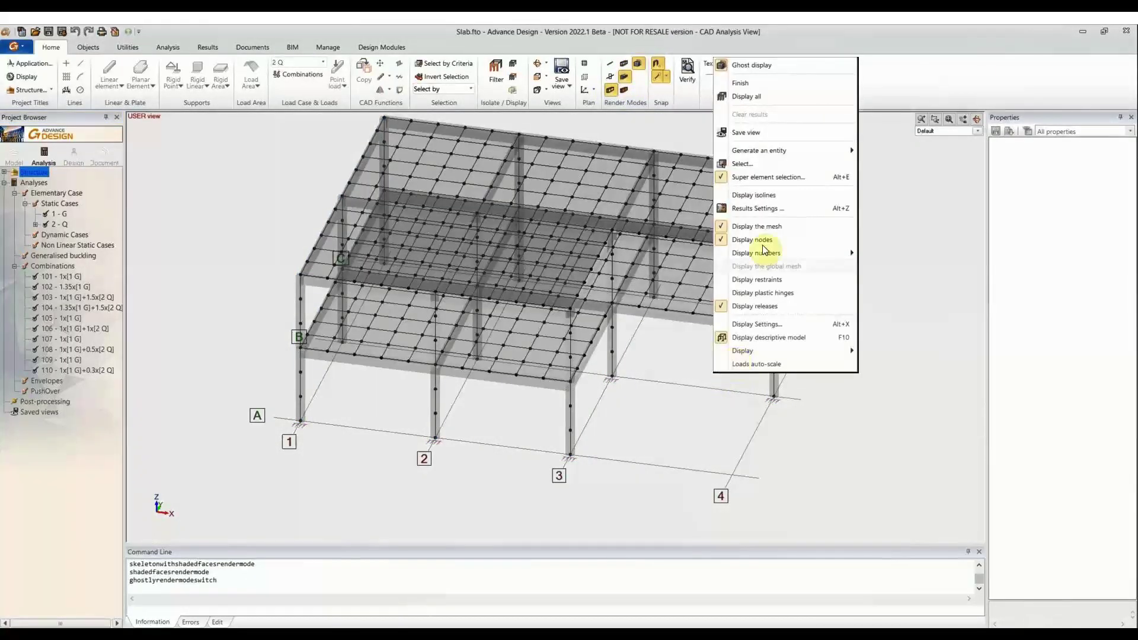
click(762, 226)
Step: Open the lower-storey column at grid A-2 with Design Modules
scroll(423, 390, up, 5)
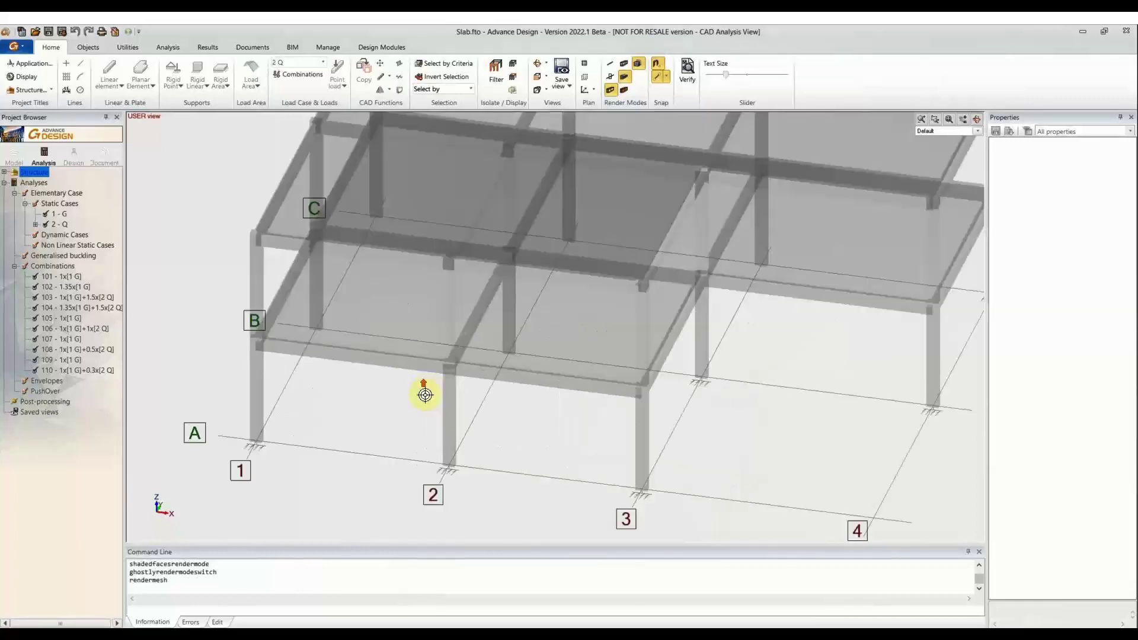
click(459, 404)
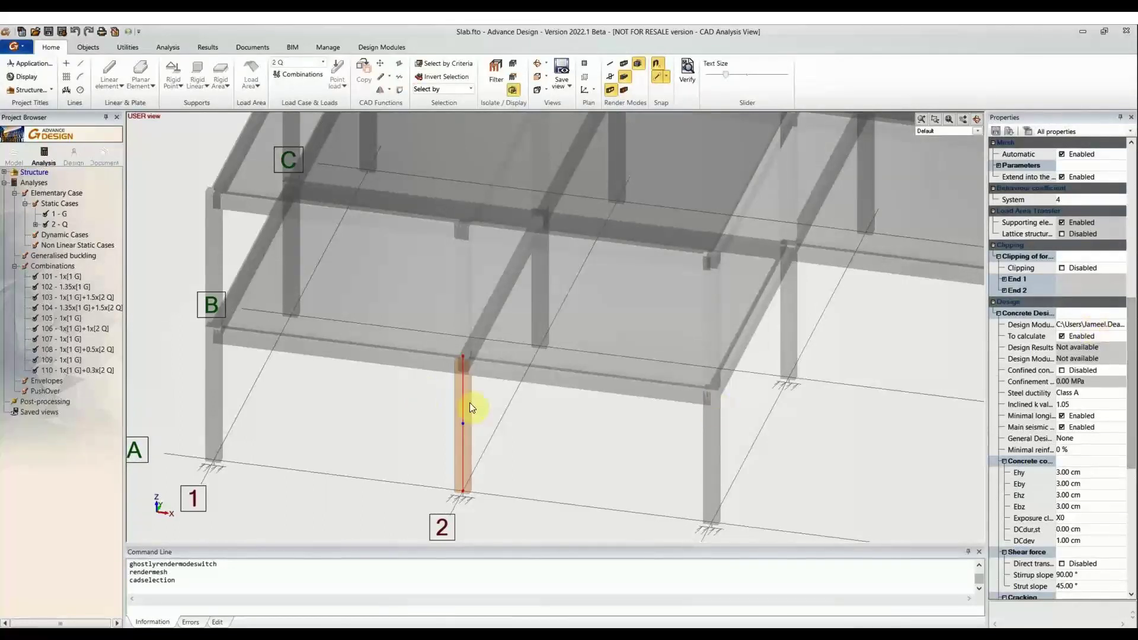
right_click(460, 400)
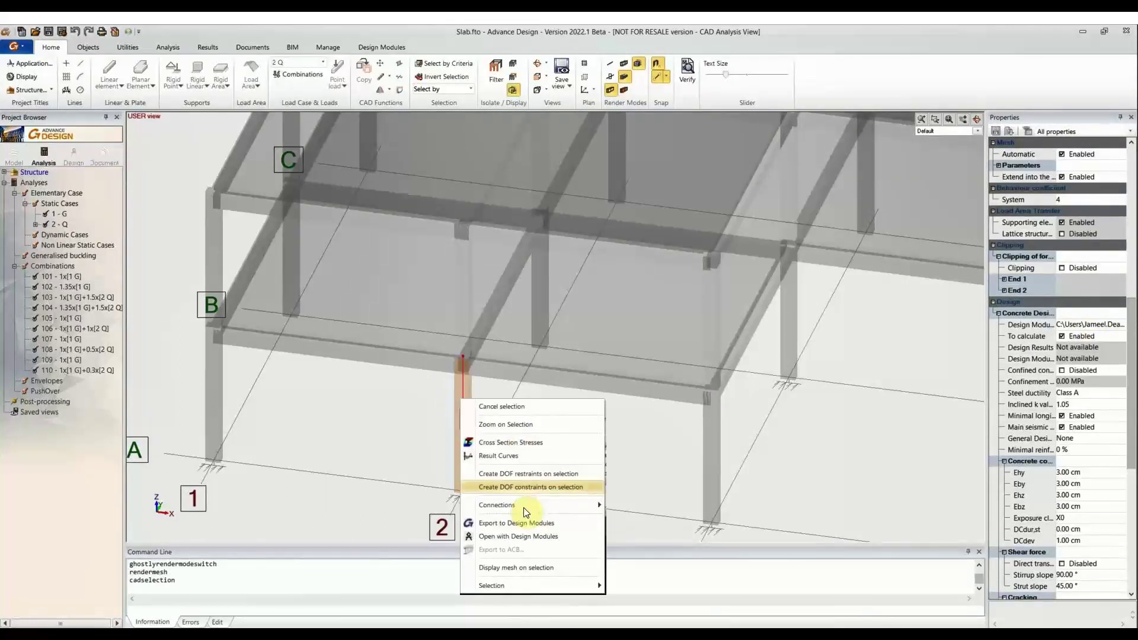
click(518, 536)
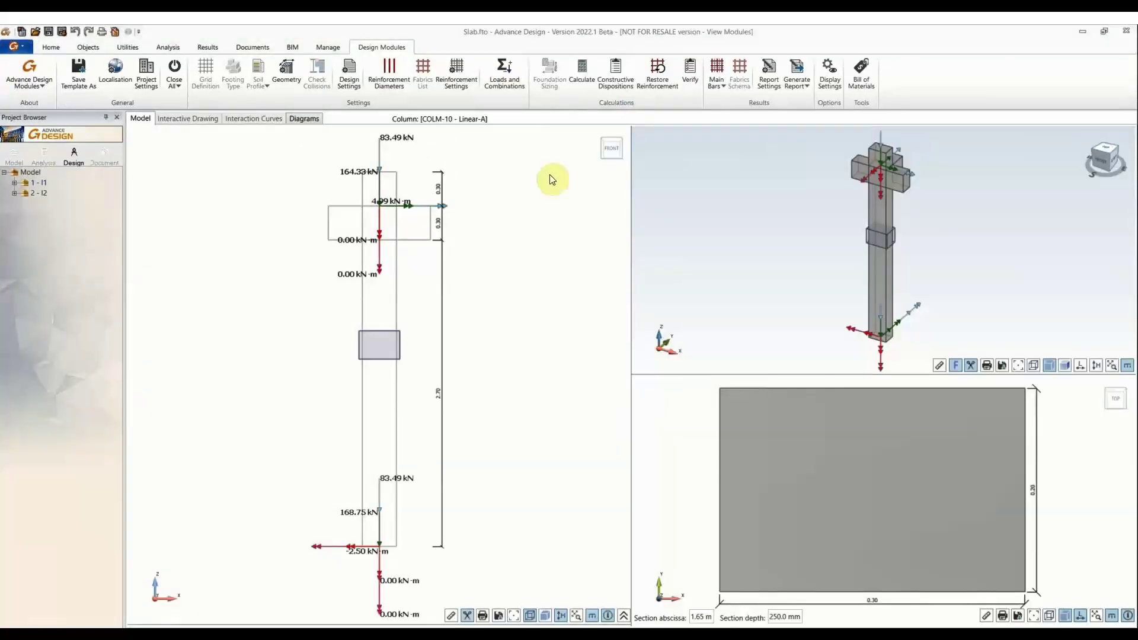
Step: Open the column's reinforcement assumptions and check the maximum and minimum spacing of the longitudinal reinforcement against the template
click(461, 64)
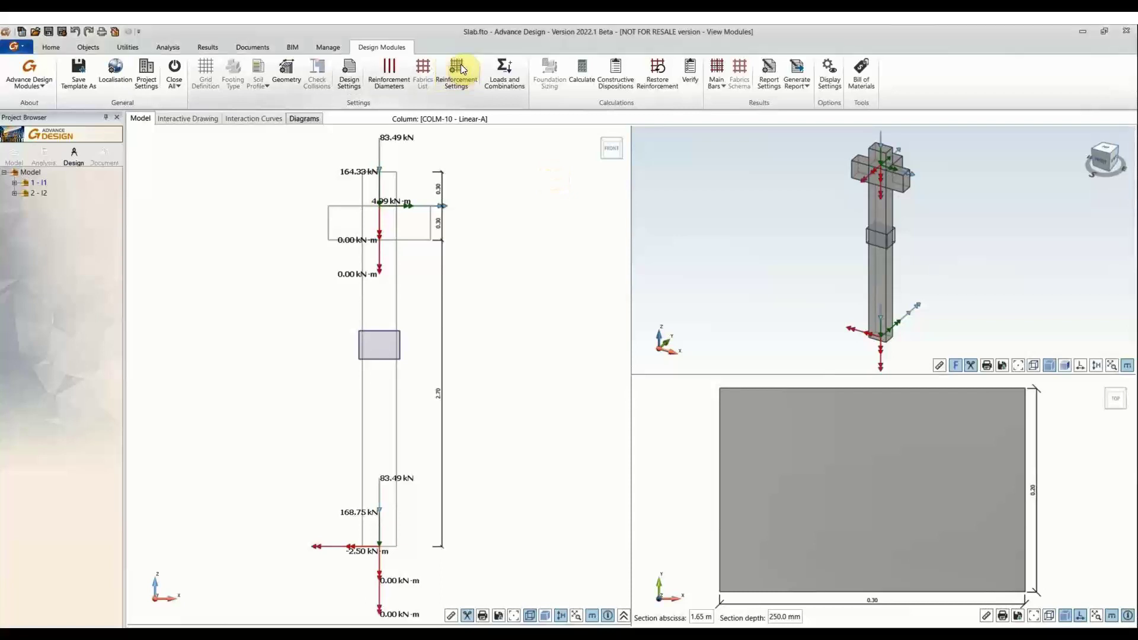
drag(415, 119, 536, 135)
triple_click(435, 175)
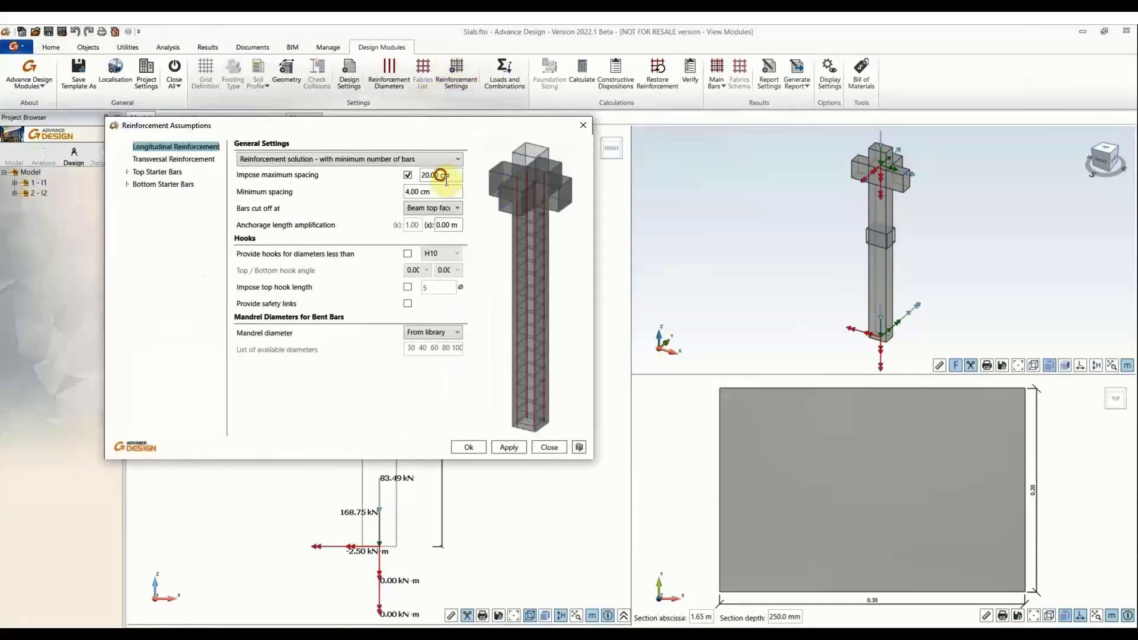
triple_click(431, 192)
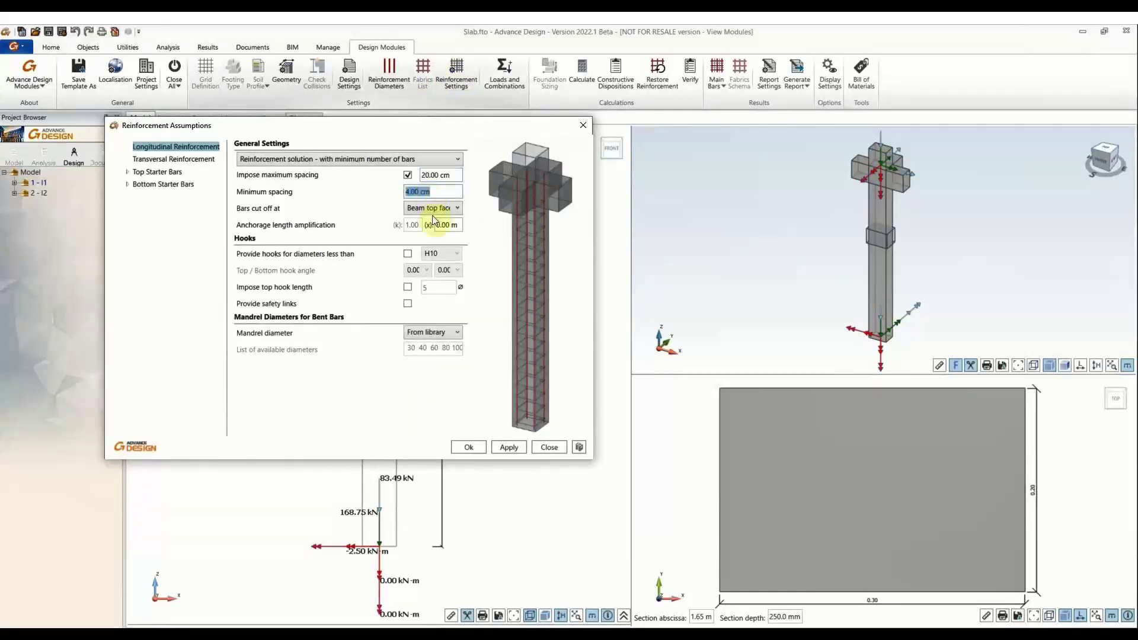
click(158, 160)
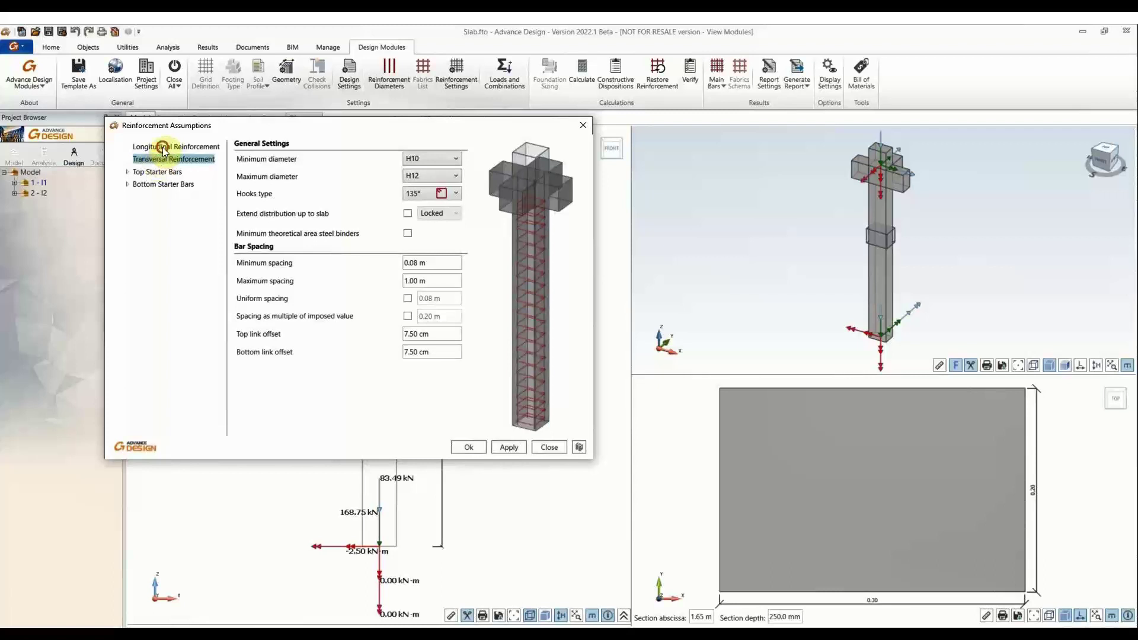
click(164, 148)
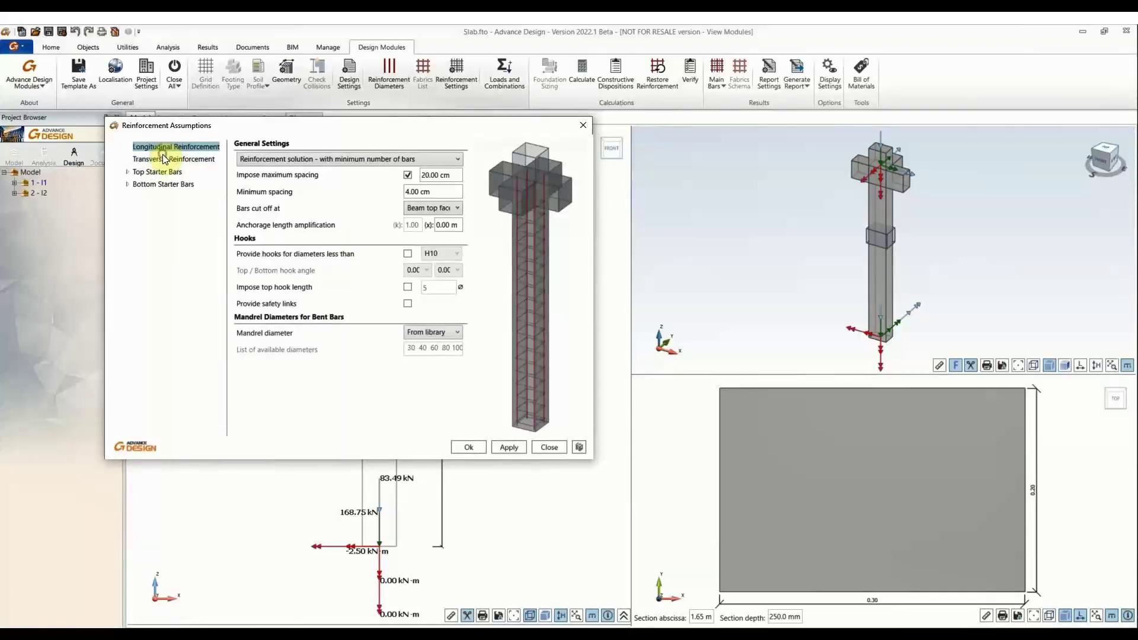
click(165, 159)
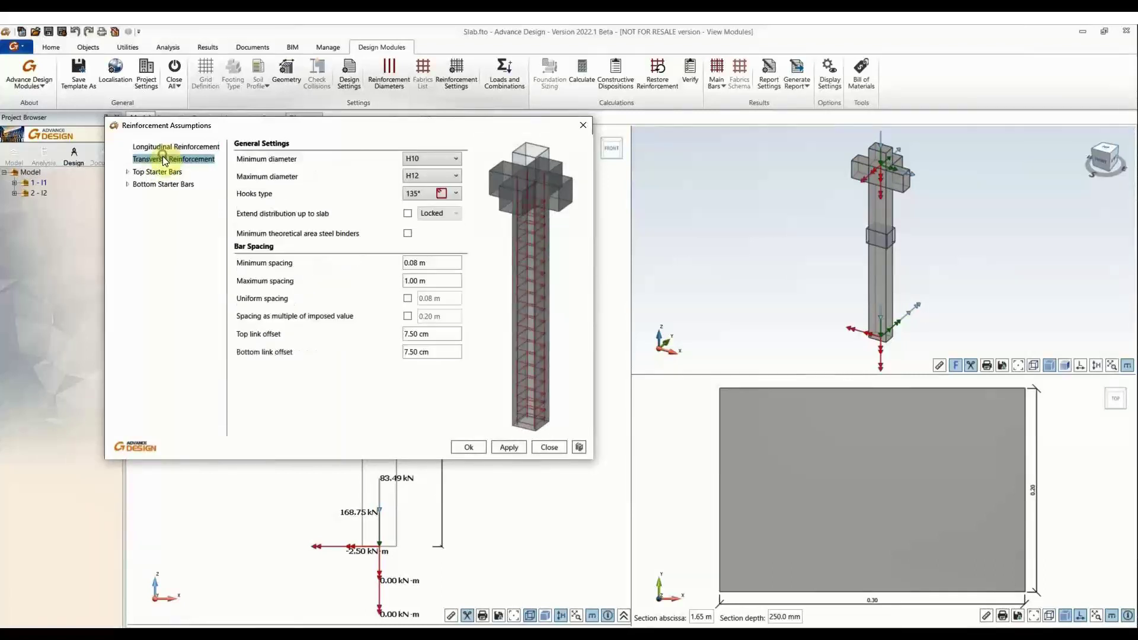
click(208, 147)
click(437, 178)
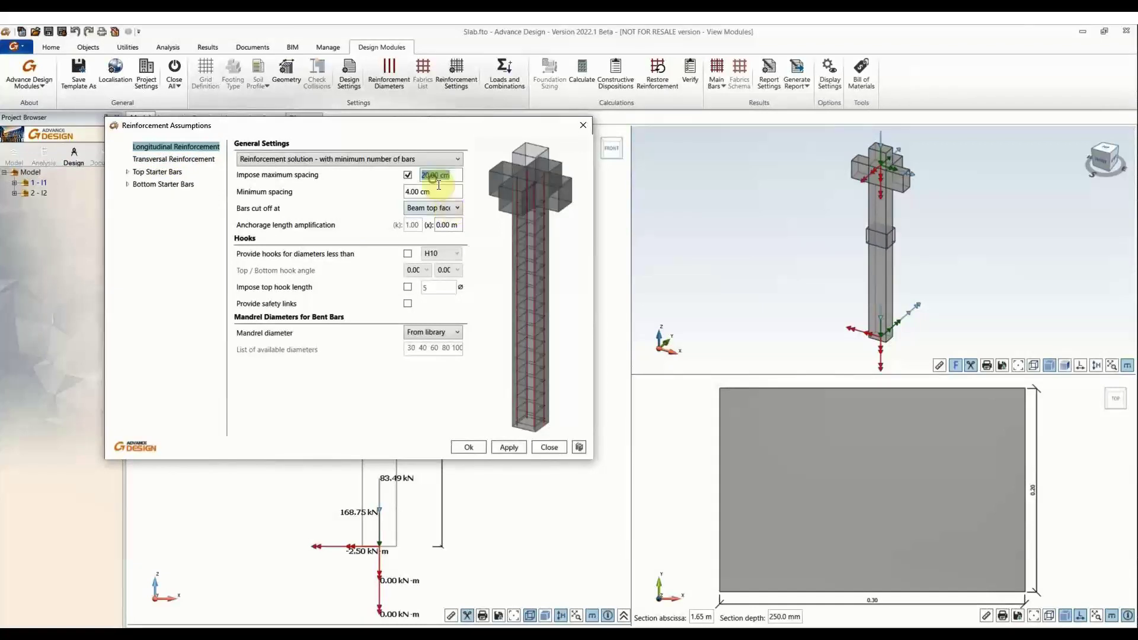
click(426, 192)
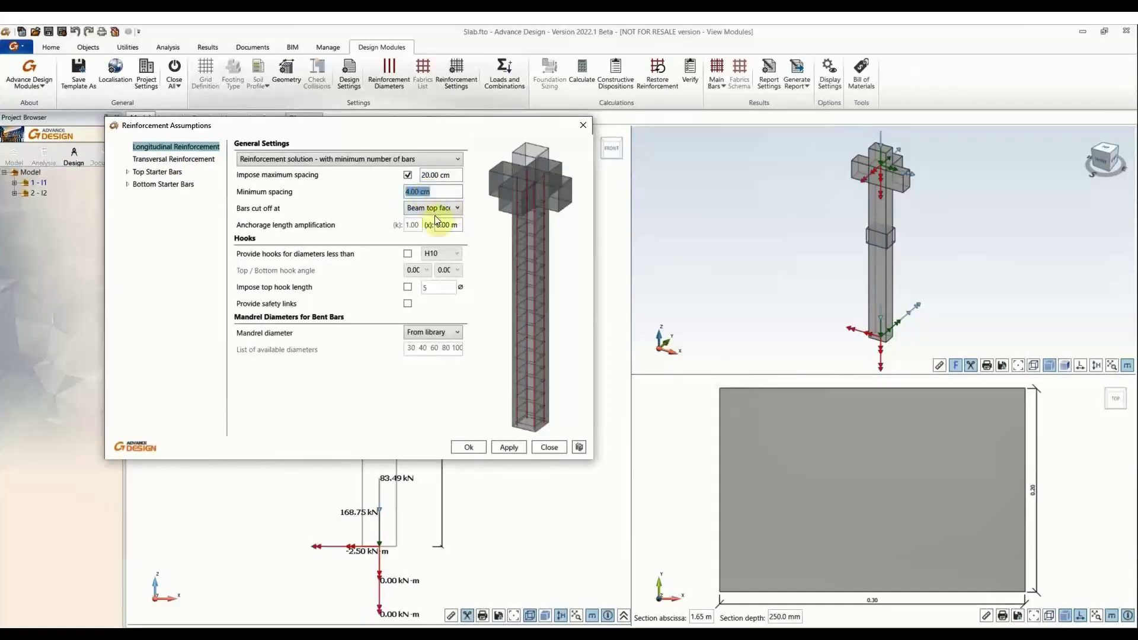
key(ctrl)
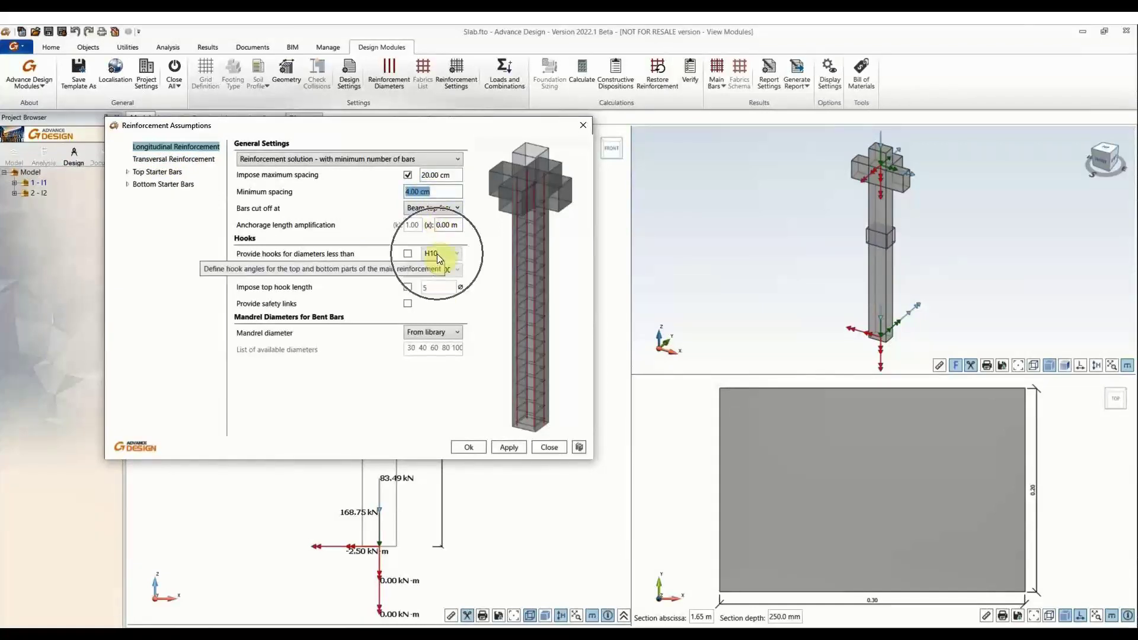
Step: Check the transversal reinforcement's bar spacing and top and bottom link offsets, and close the reinforcement assumptions
click(191, 160)
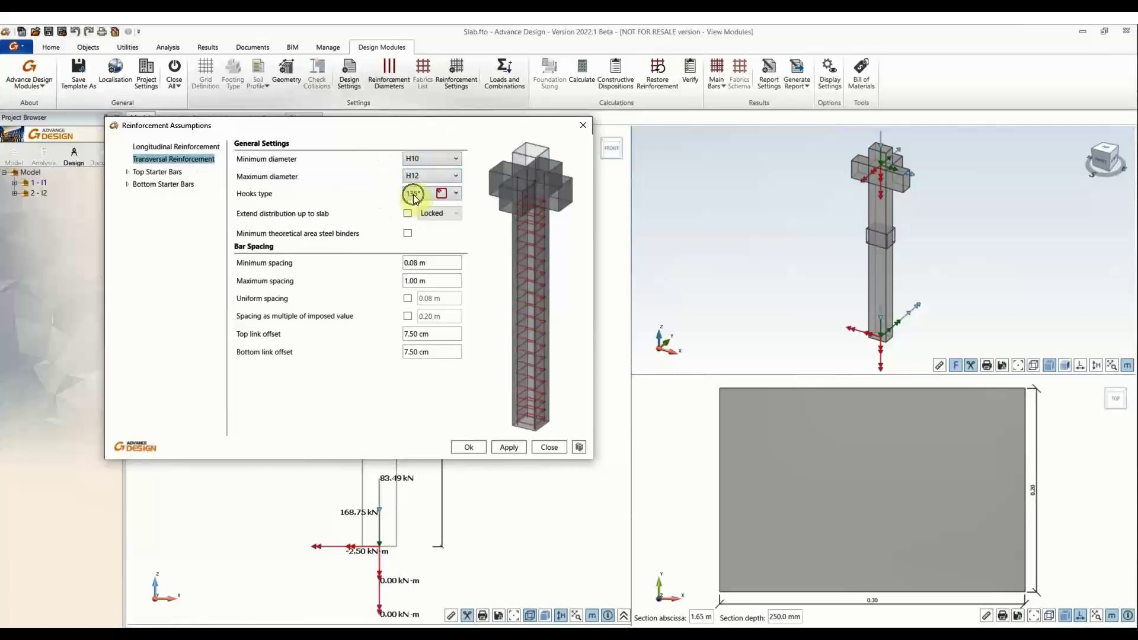
click(415, 265)
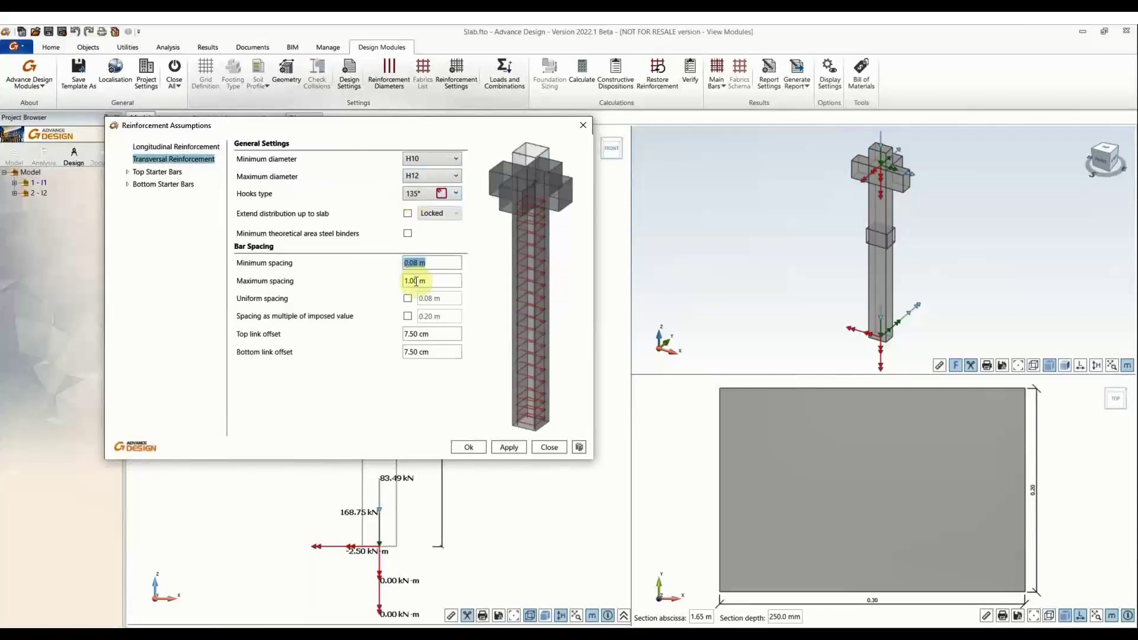
click(416, 282)
click(417, 335)
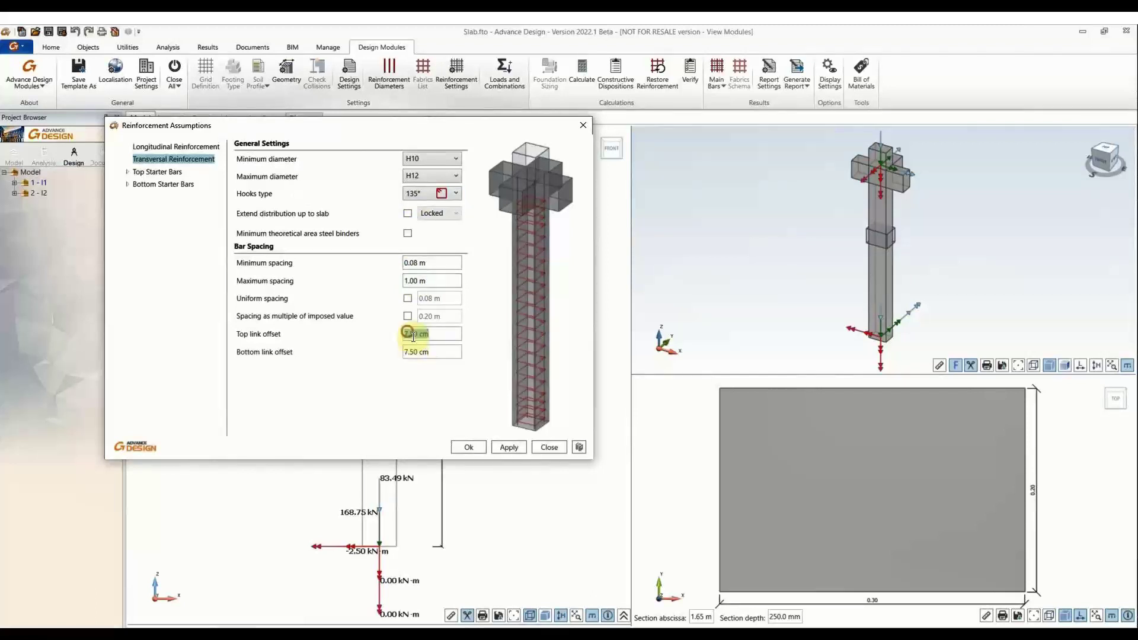
click(418, 353)
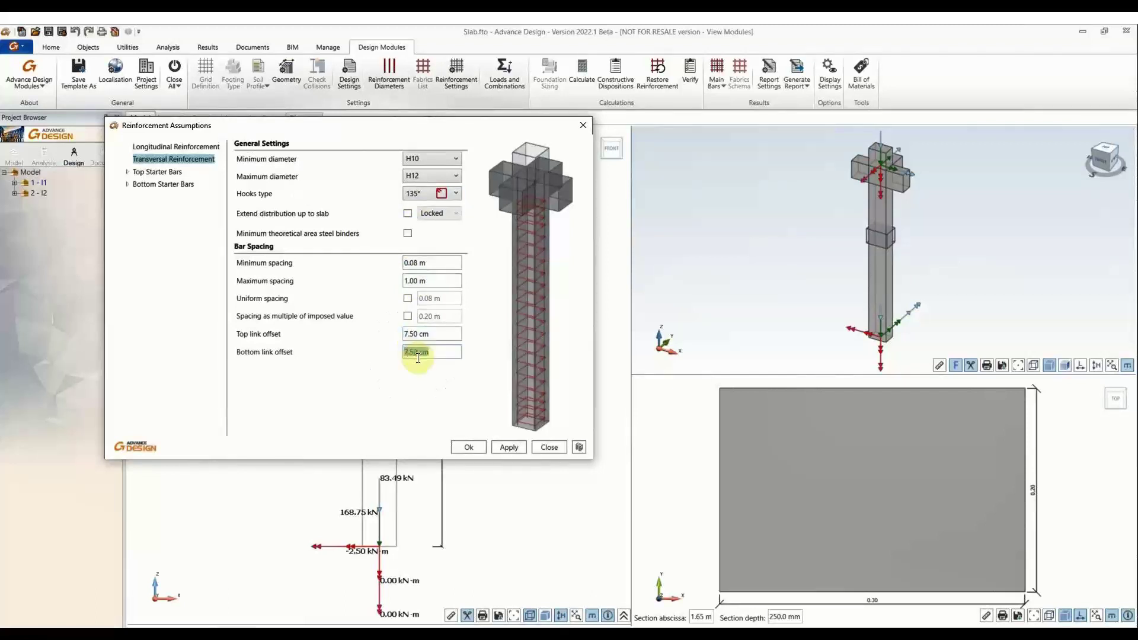
key(ctrl)
click(546, 447)
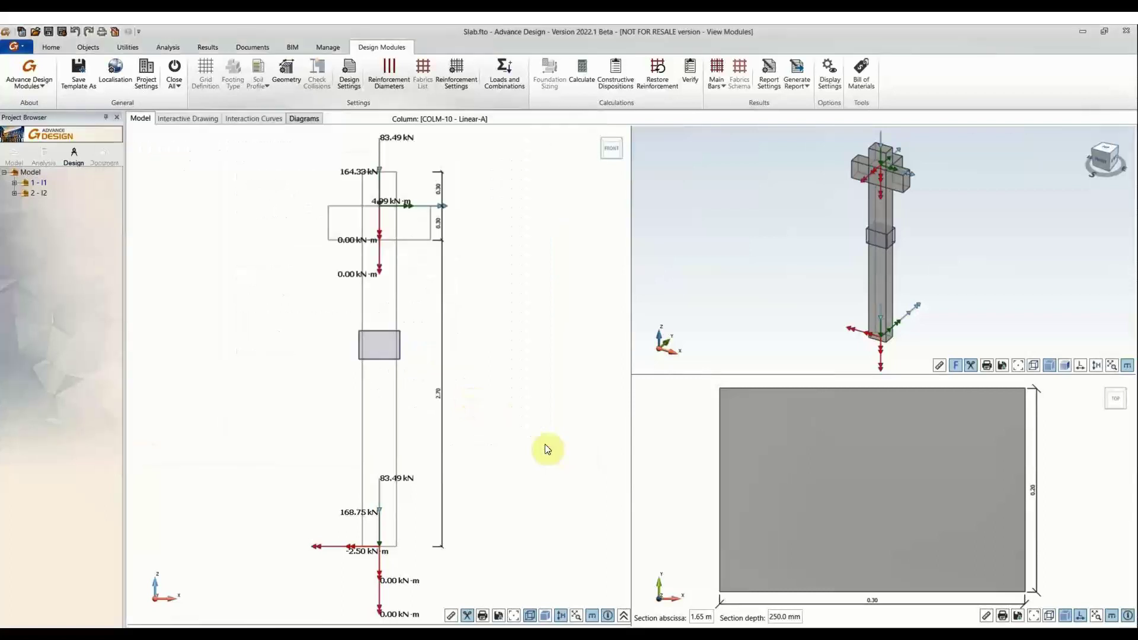
Step: Close all open design modules and return to the descriptive model of the slab building
click(175, 70)
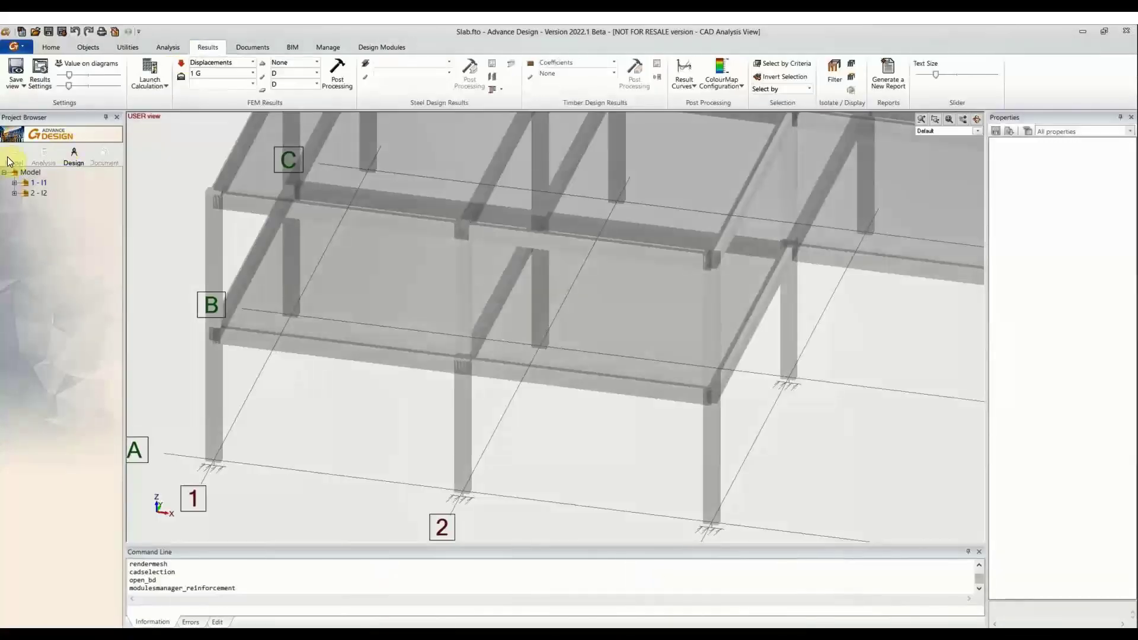
click(7, 156)
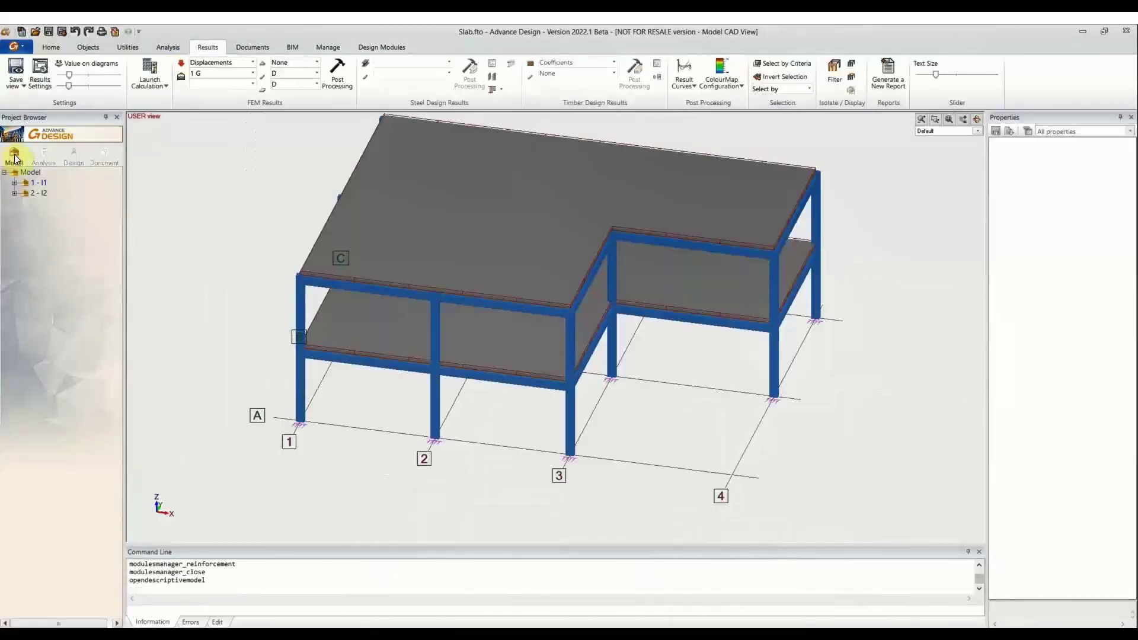